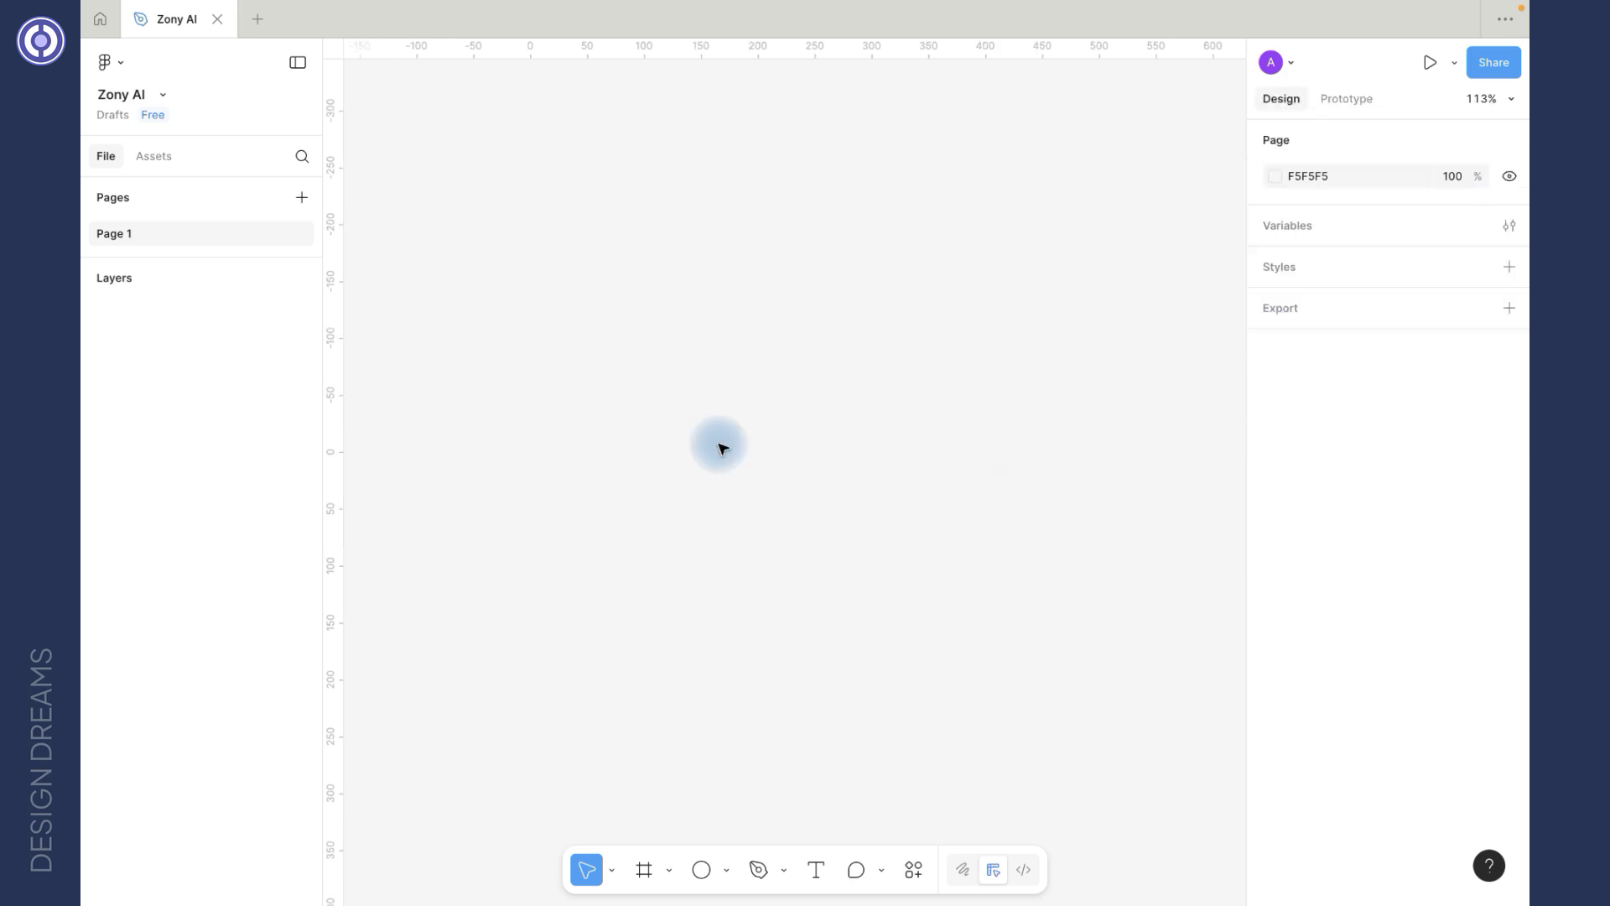
Step: Add a text layer reading "AI Chat" near the middle of the empty canvas
key("t")
left_click(707, 431)
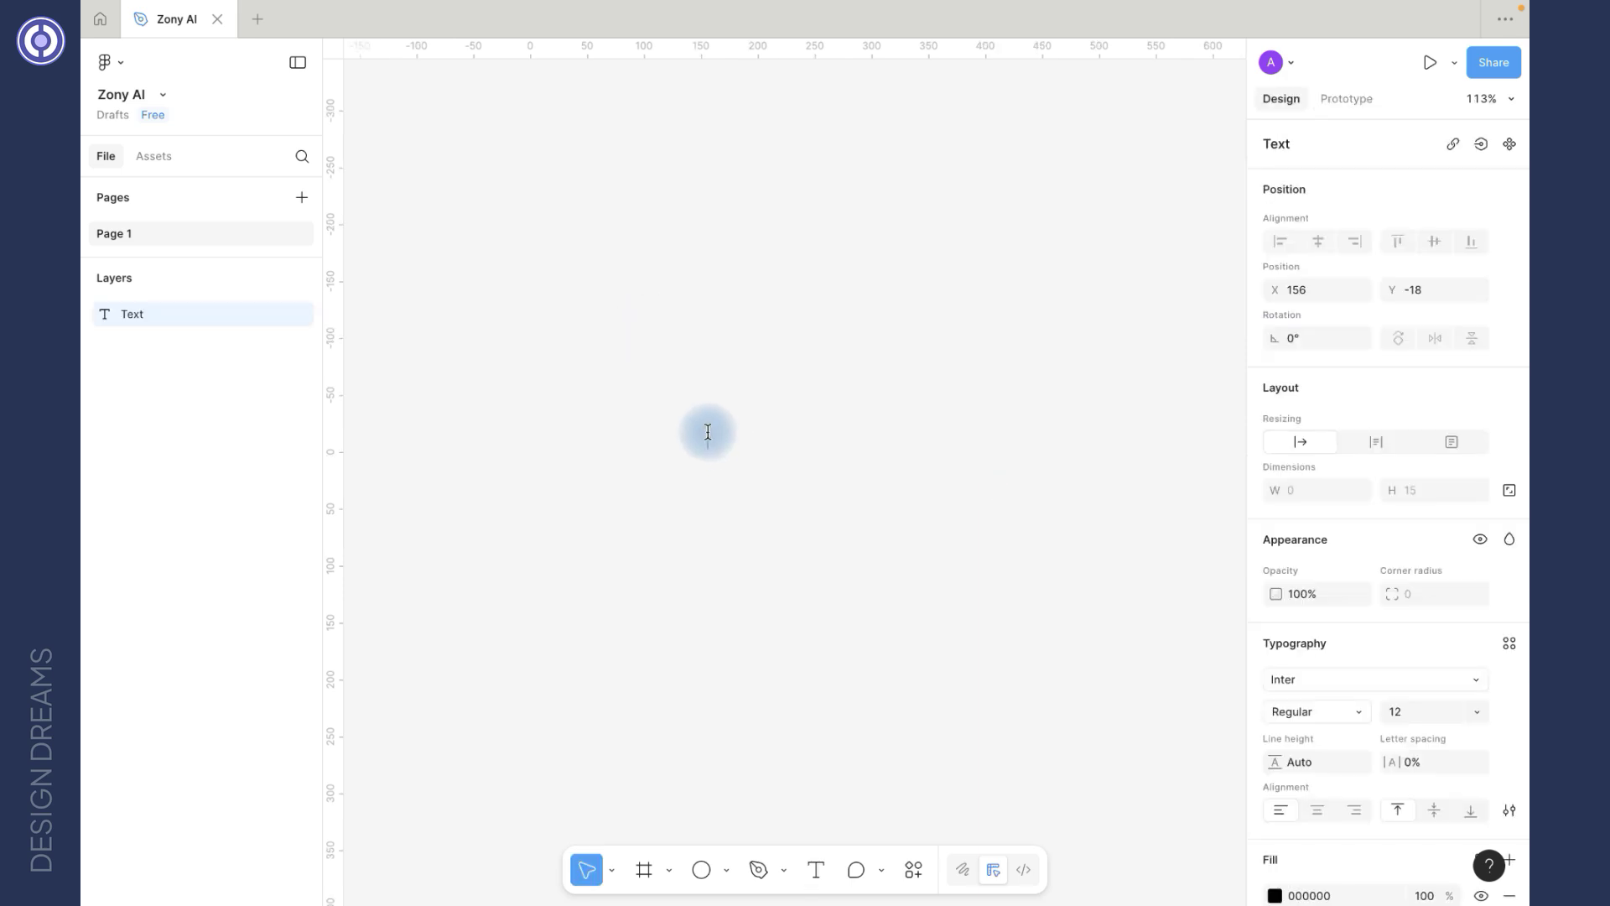
scroll(705, 467, "up", 5)
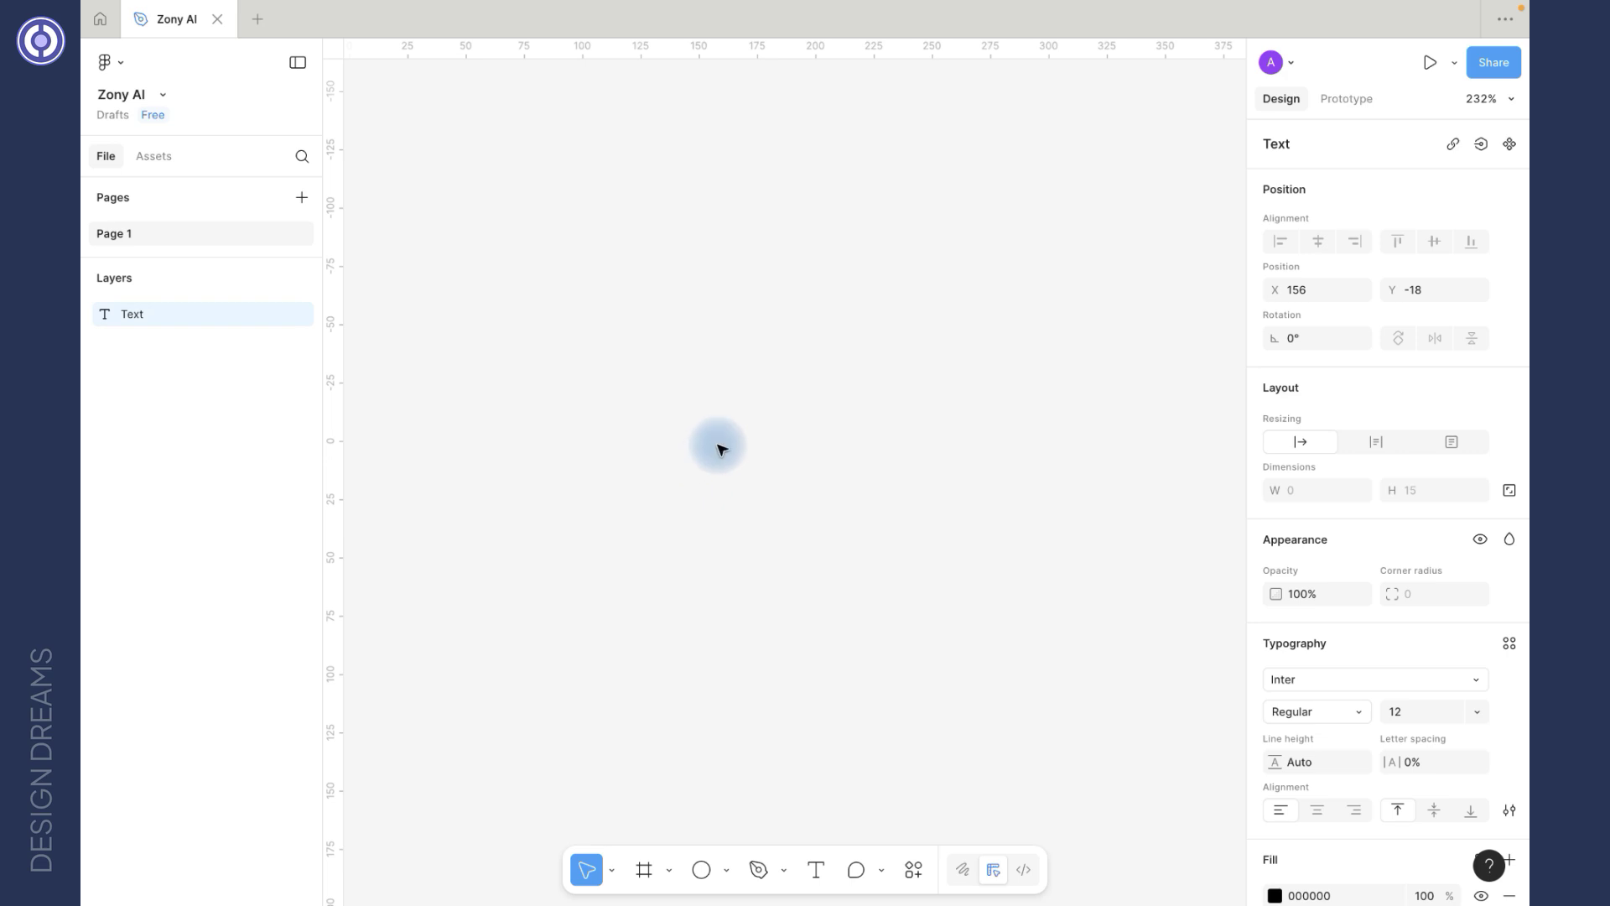
type("AI Cha")
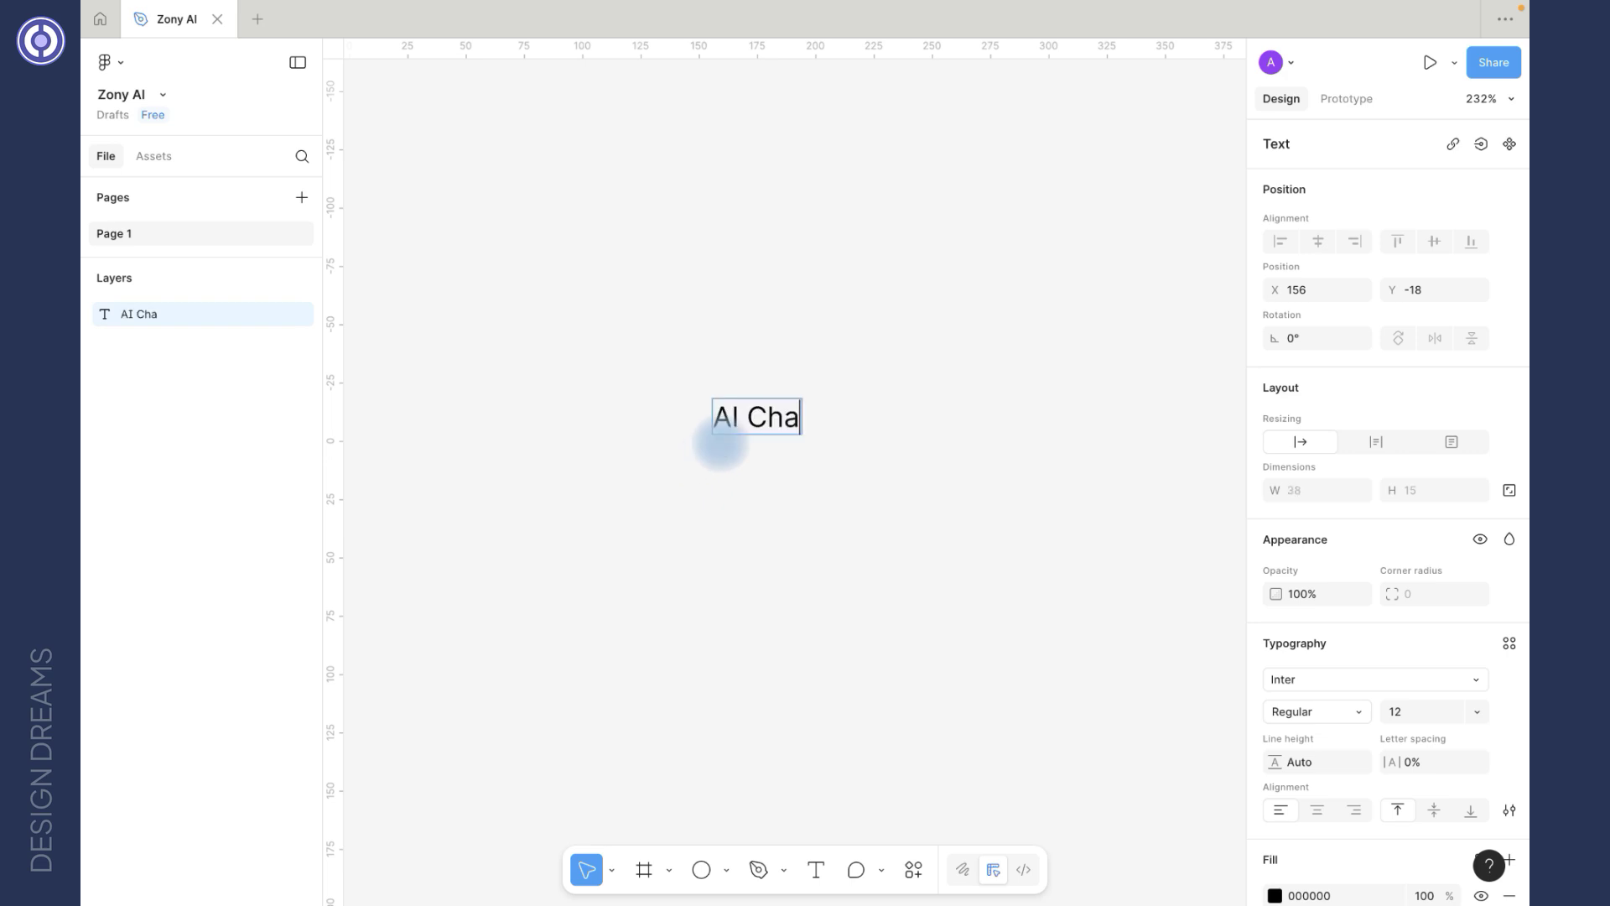
type("t")
key("Escape")
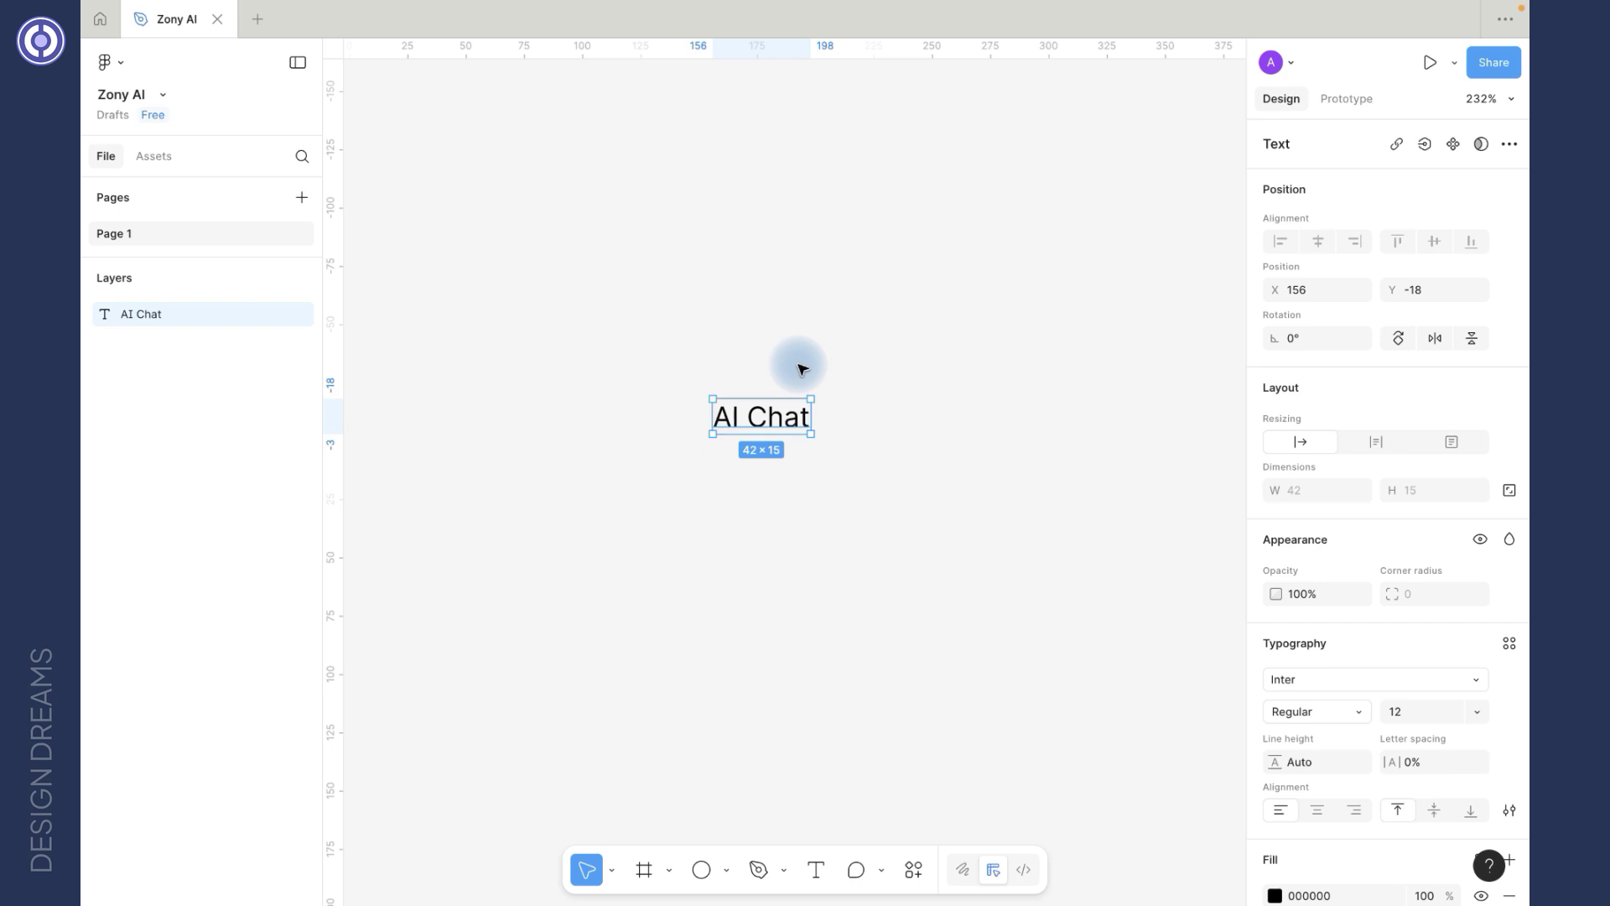
Step: Wrap the AI Chat text in an auto layout frame and name the frame "ai bubble"
key("shift+a")
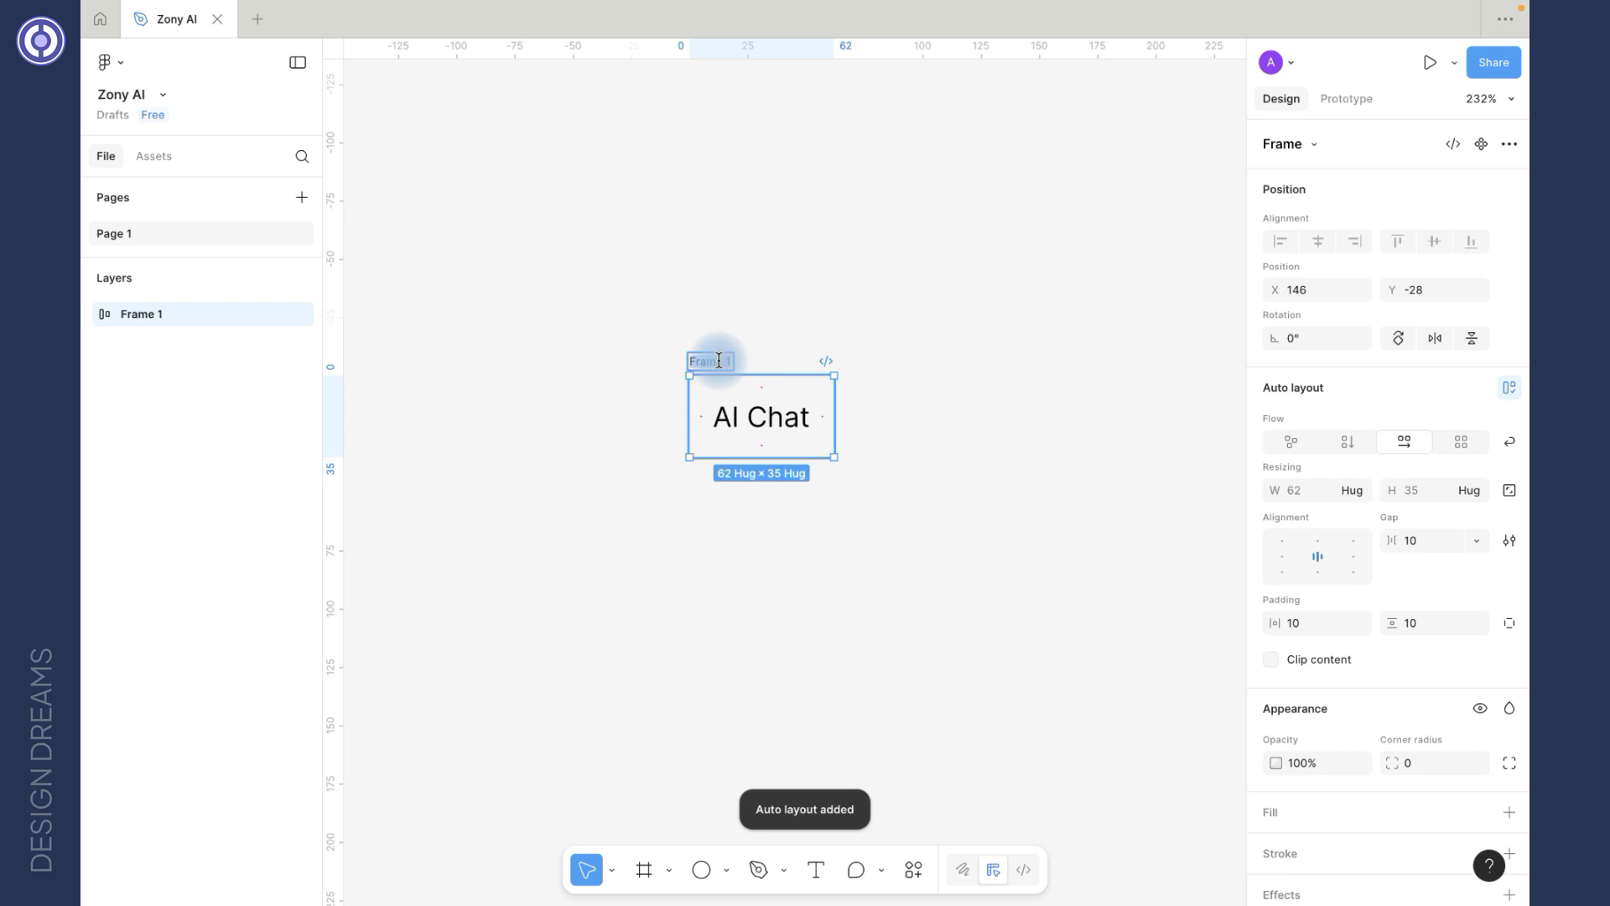
left_click(719, 370)
left_click(716, 372)
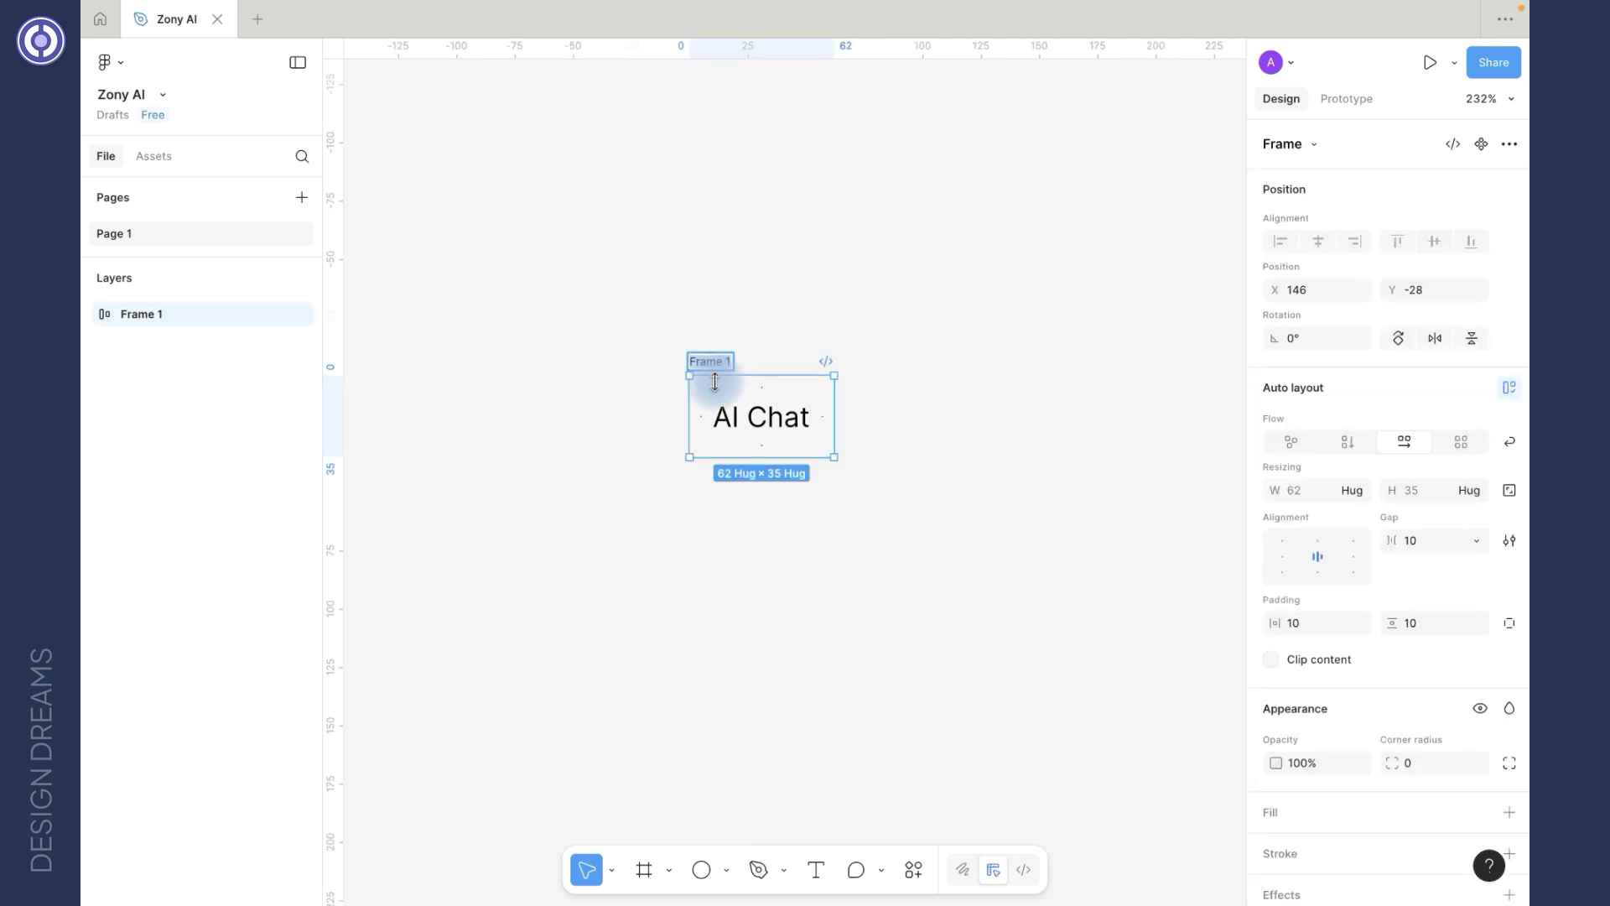
type("ai bubble")
key("Return")
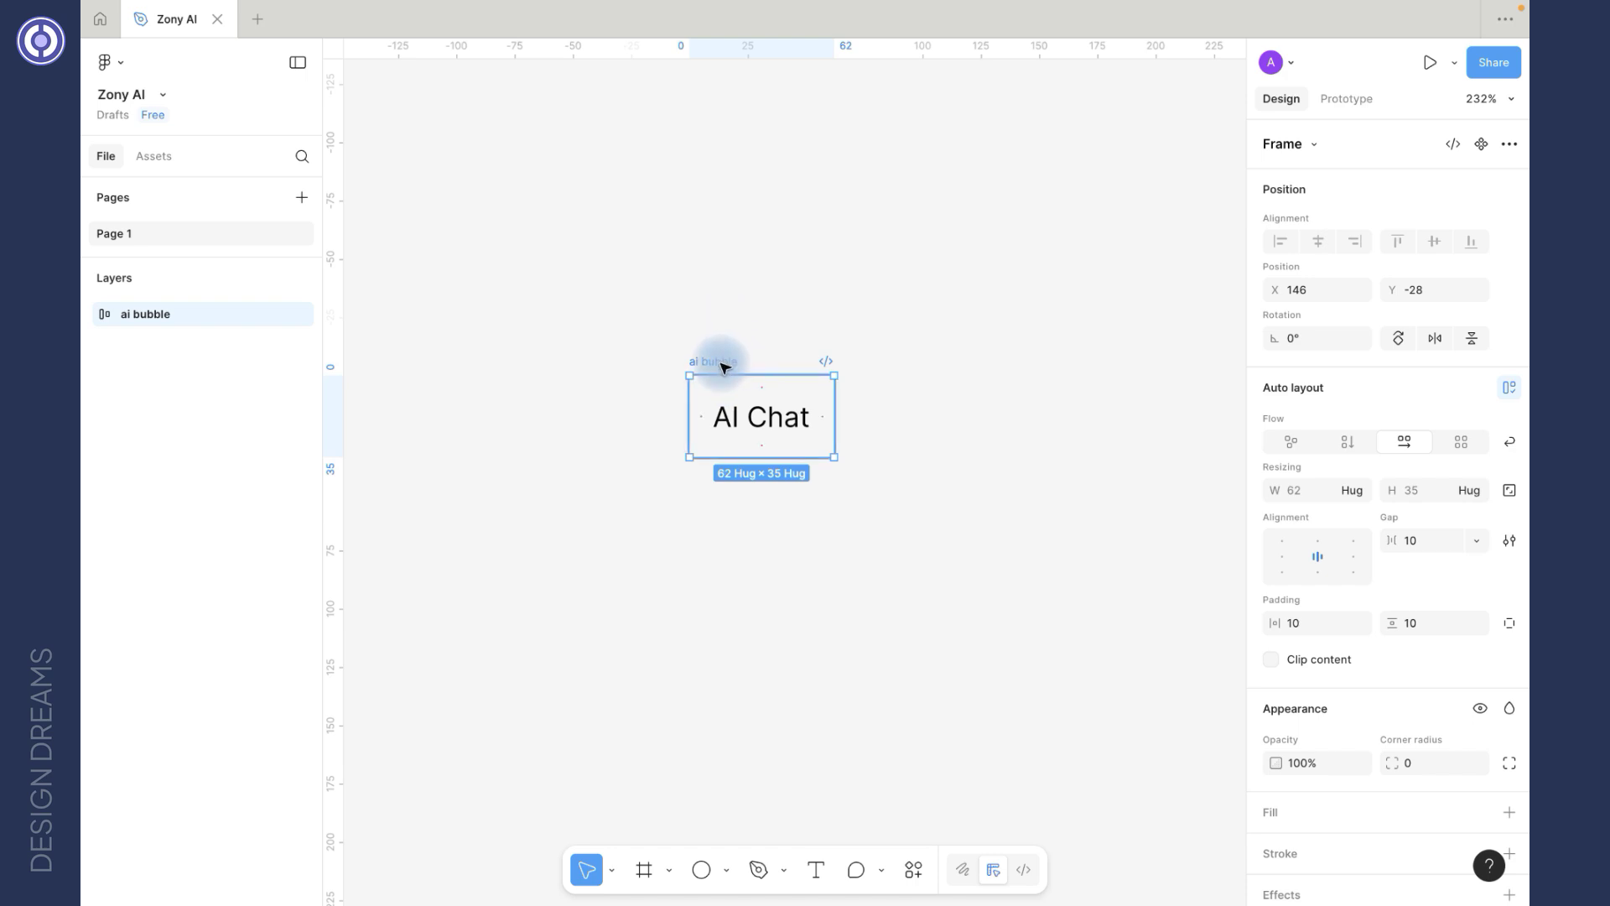
Step: Wrap the ai bubble frame in another auto layout frame and name it "ai area"
key("shift+a")
double_click(684, 339)
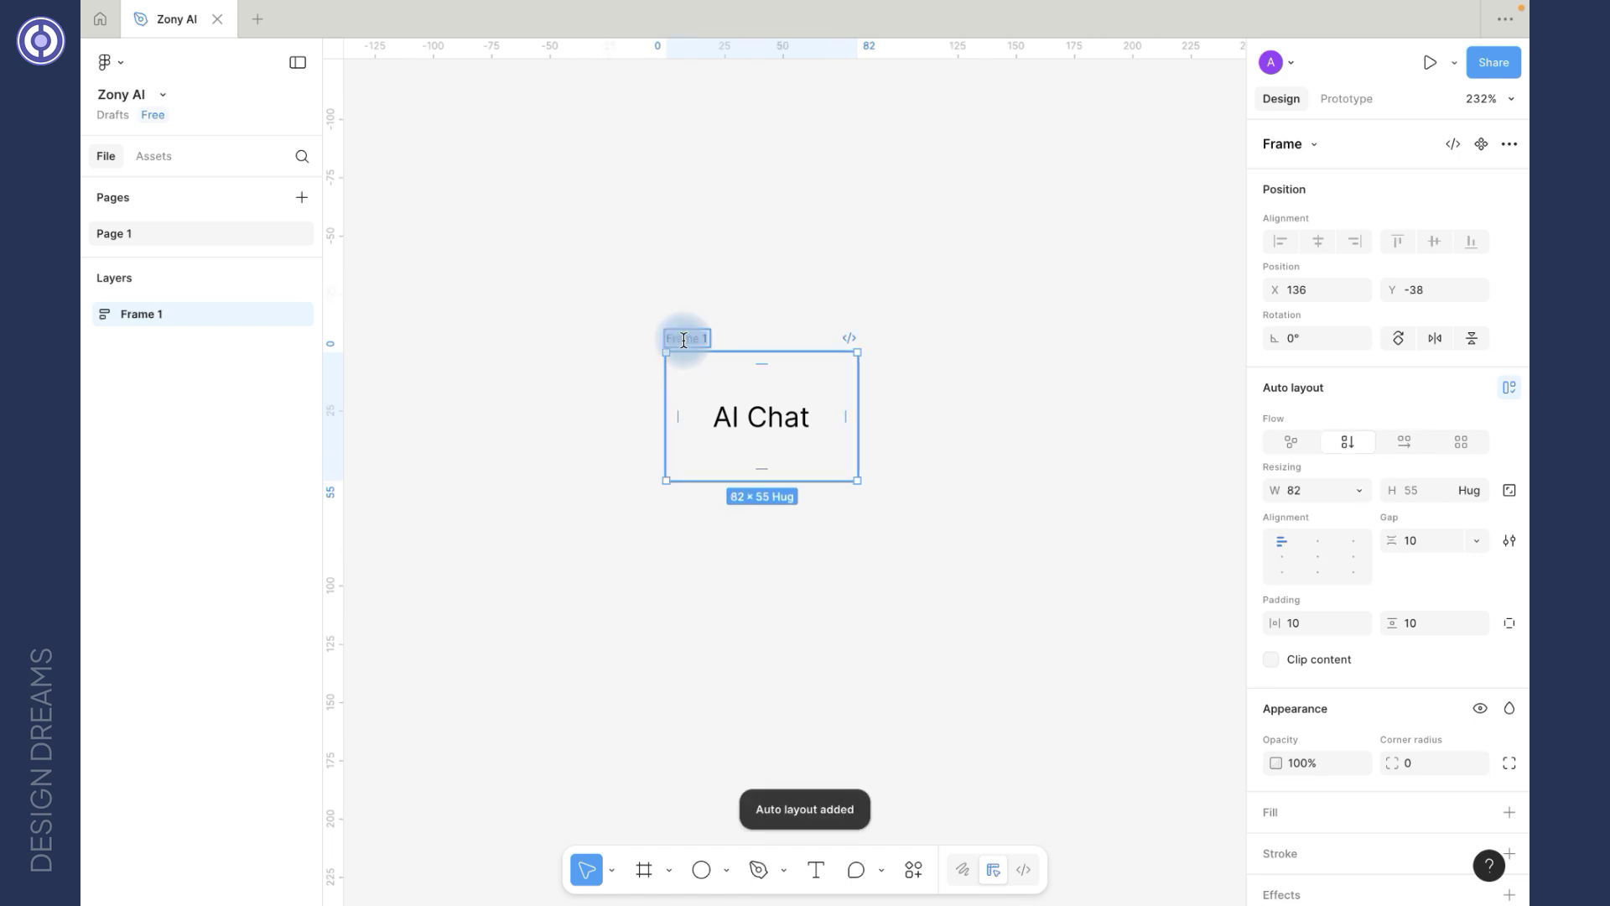
type("ai")
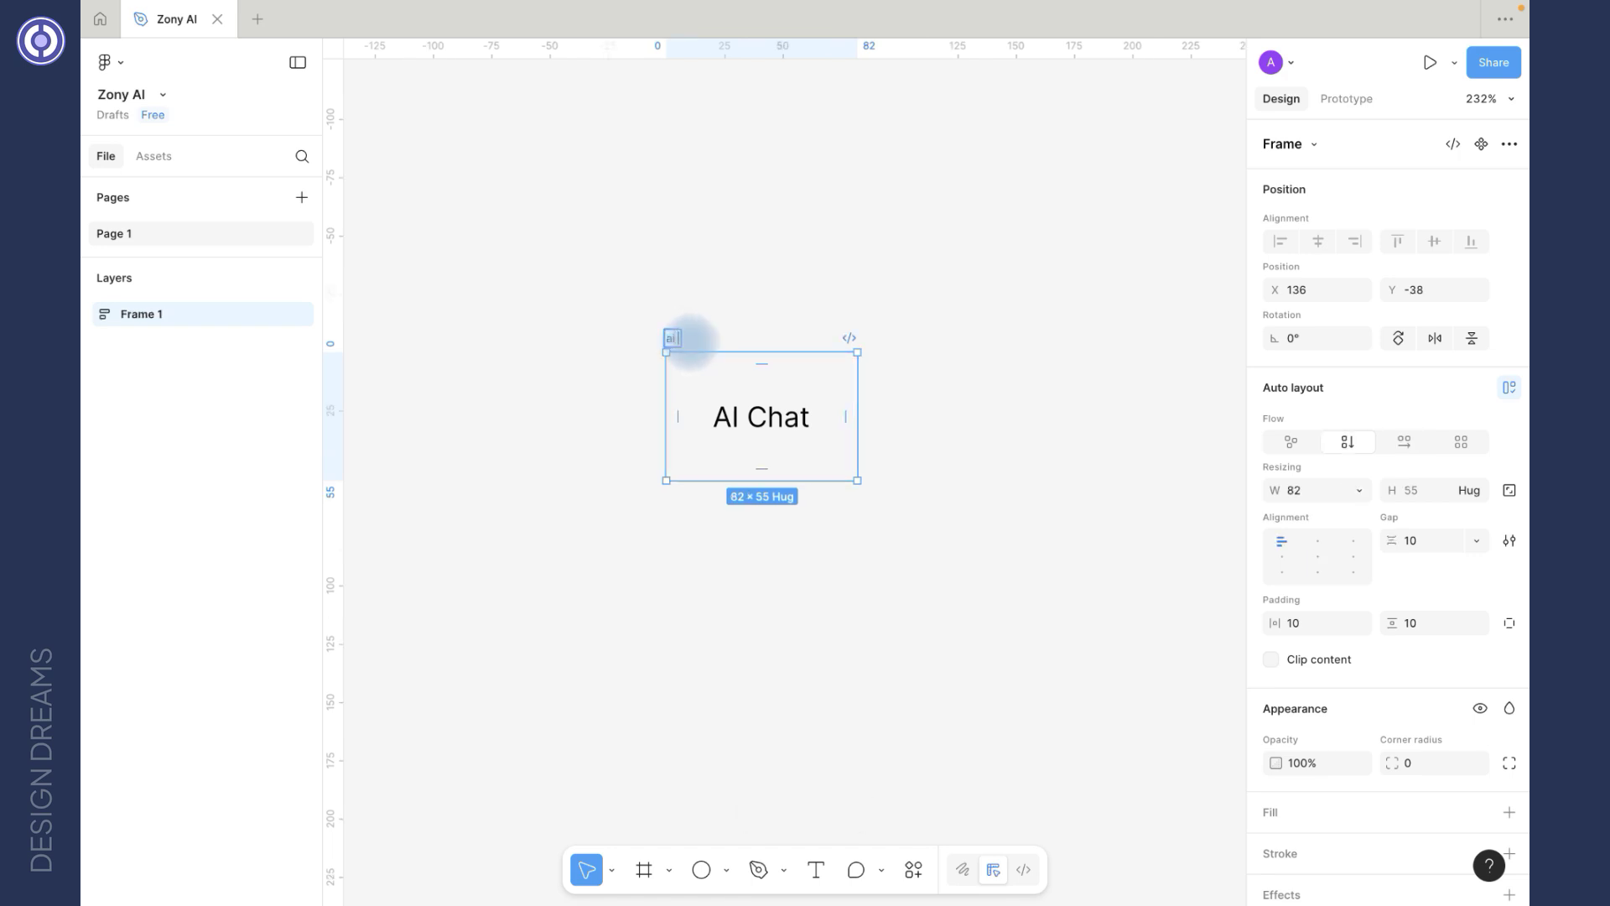
type(" area")
key("Return")
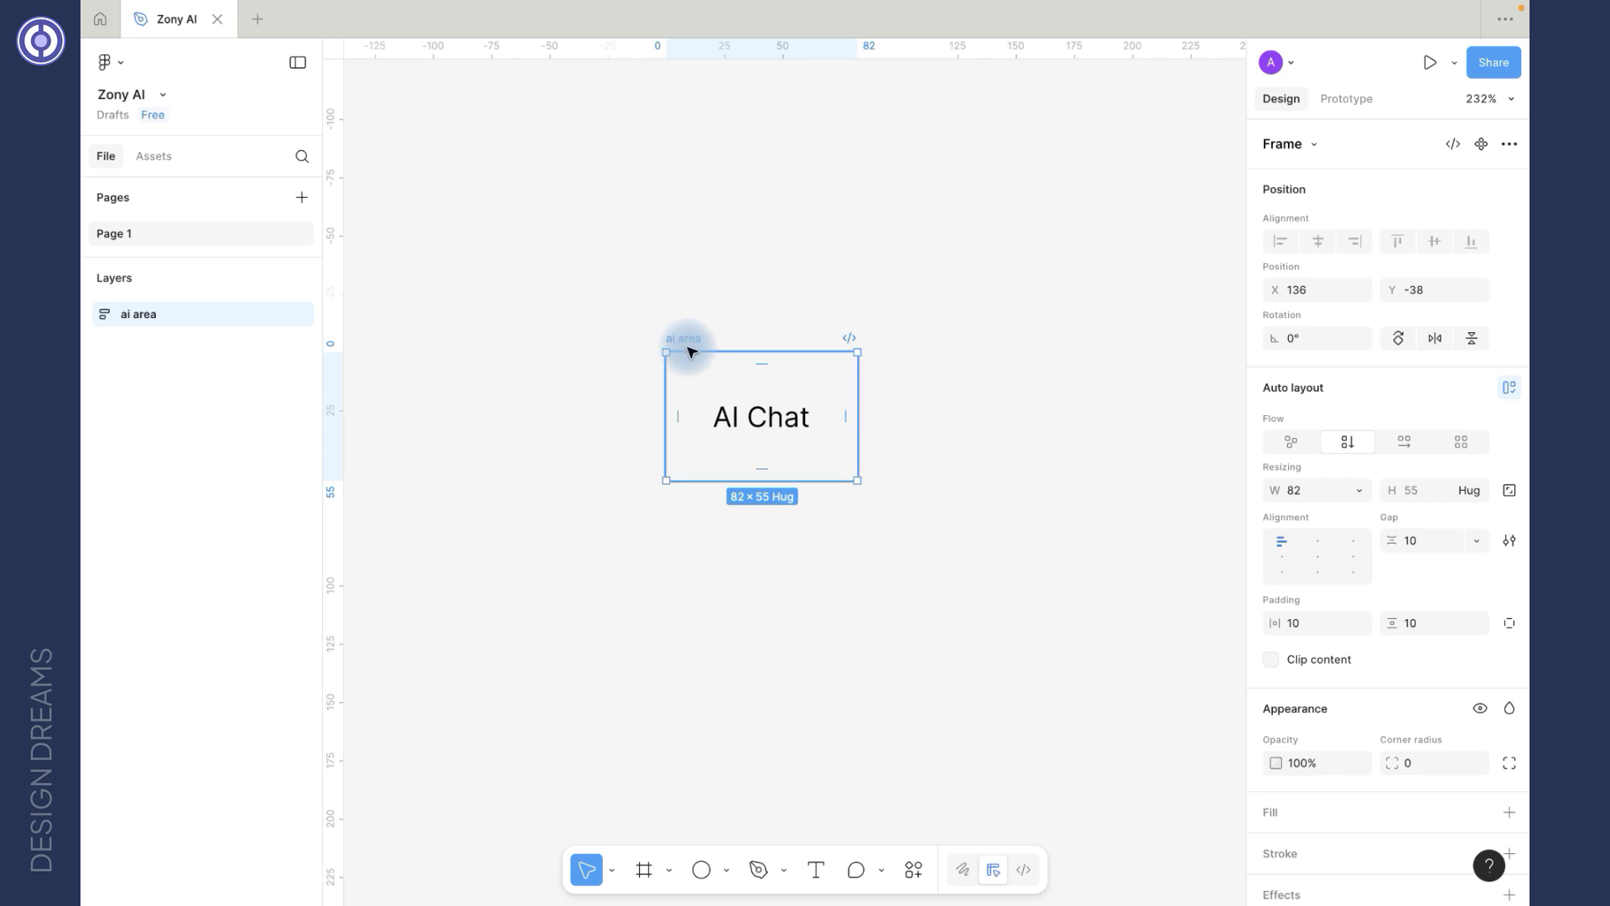
Step: Expand the ai area frame's nested layers and set its horizontal and vertical padding to 0
left_click(90, 317)
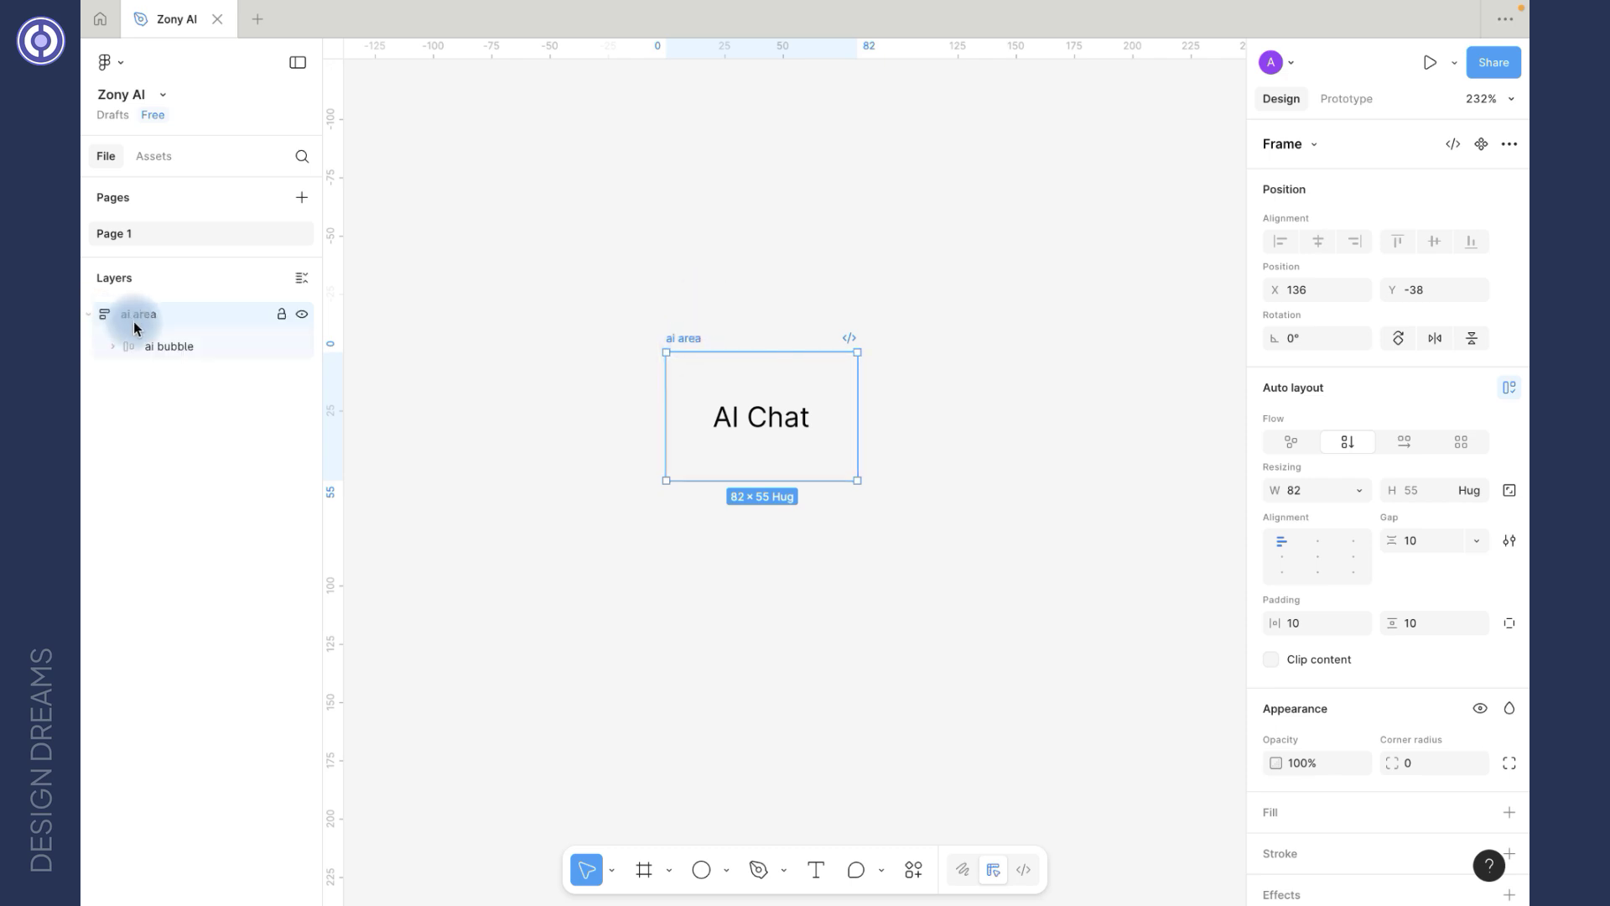
left_click(194, 349)
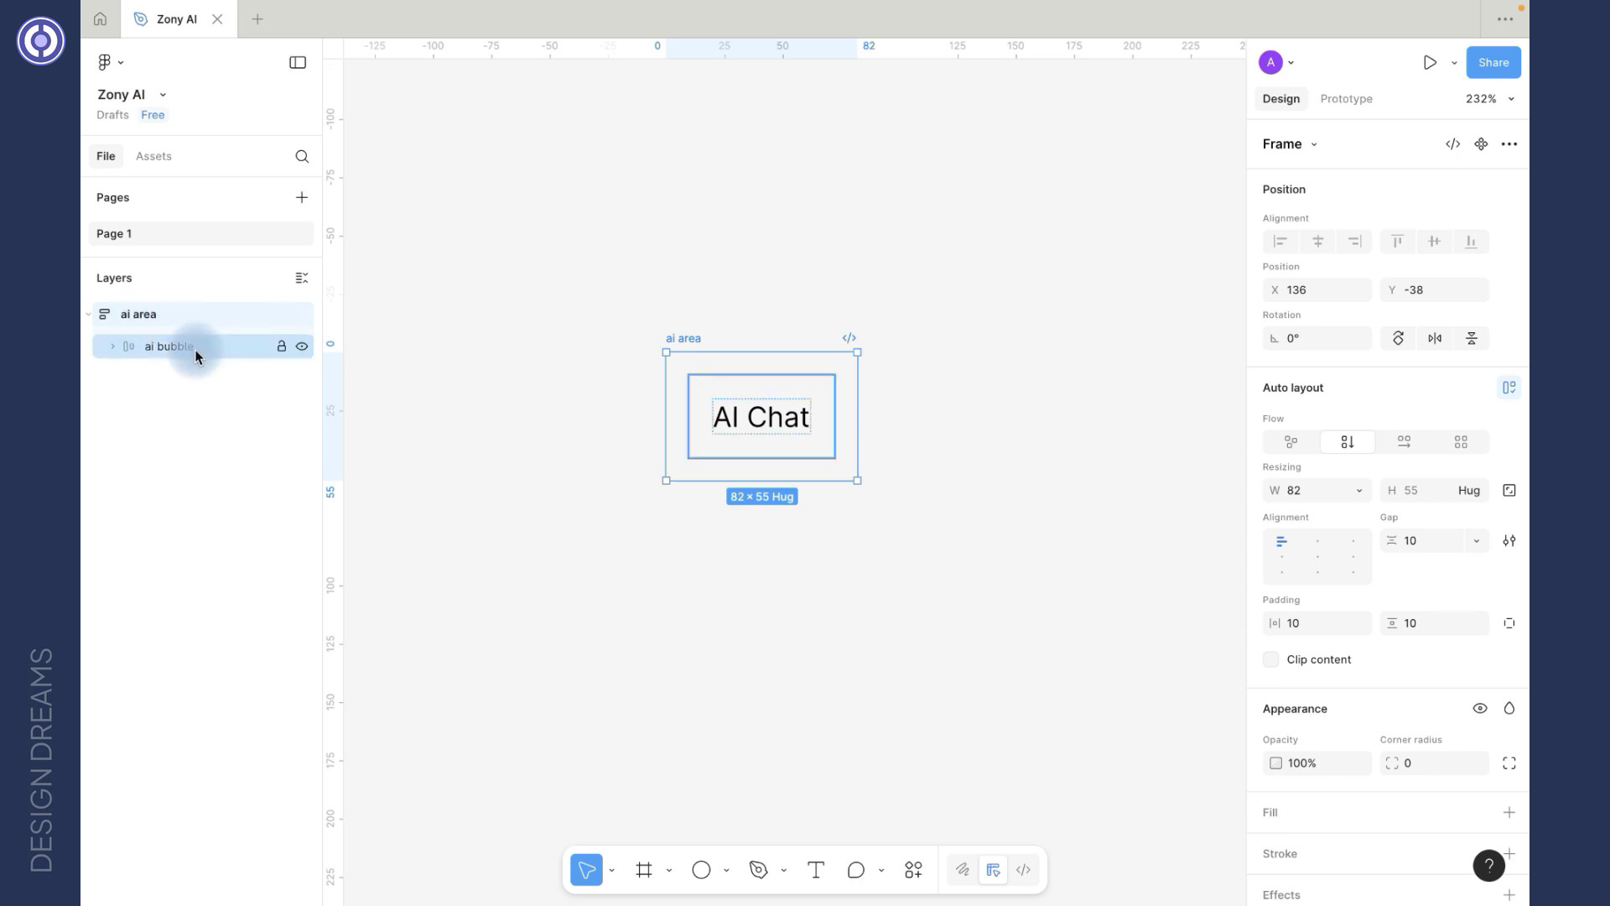
left_click(116, 347)
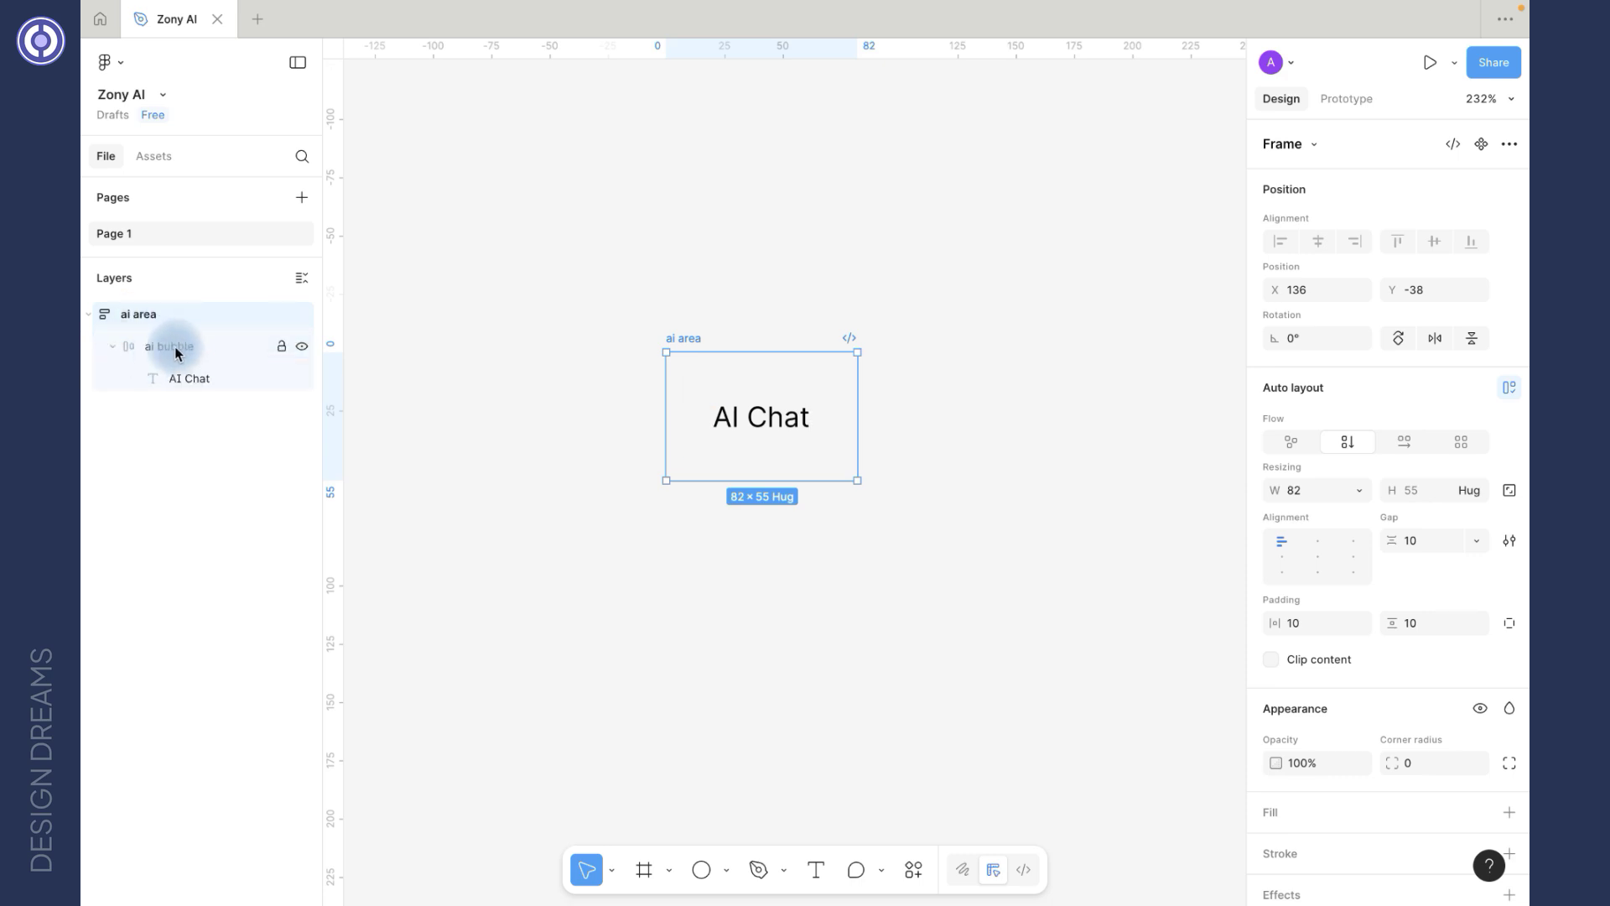
left_click(188, 382)
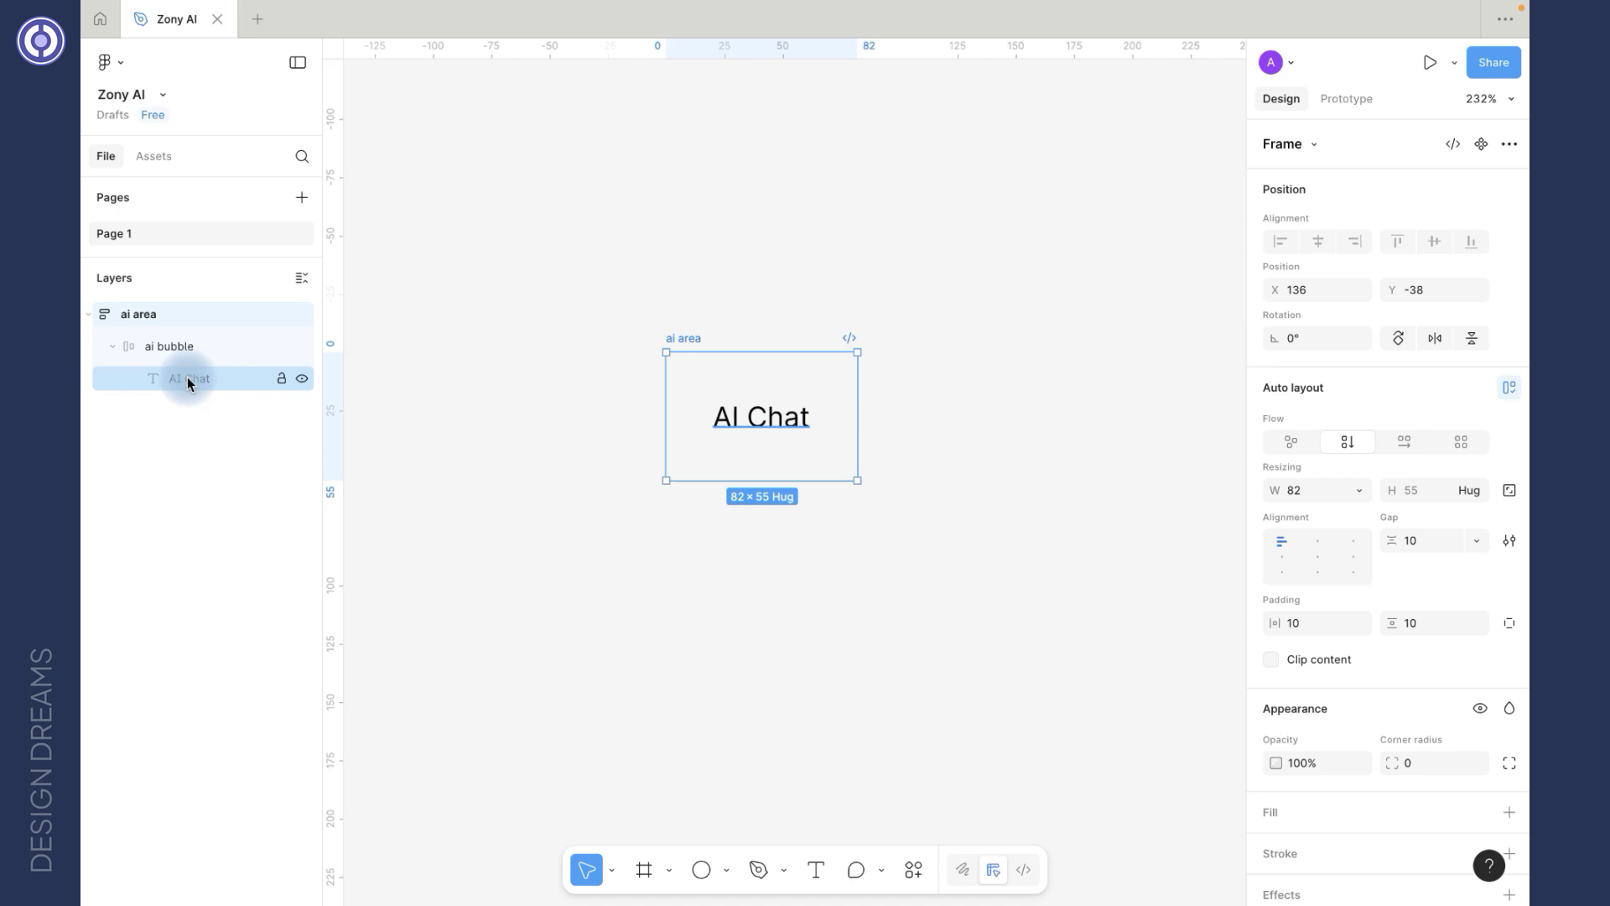
left_click(689, 339)
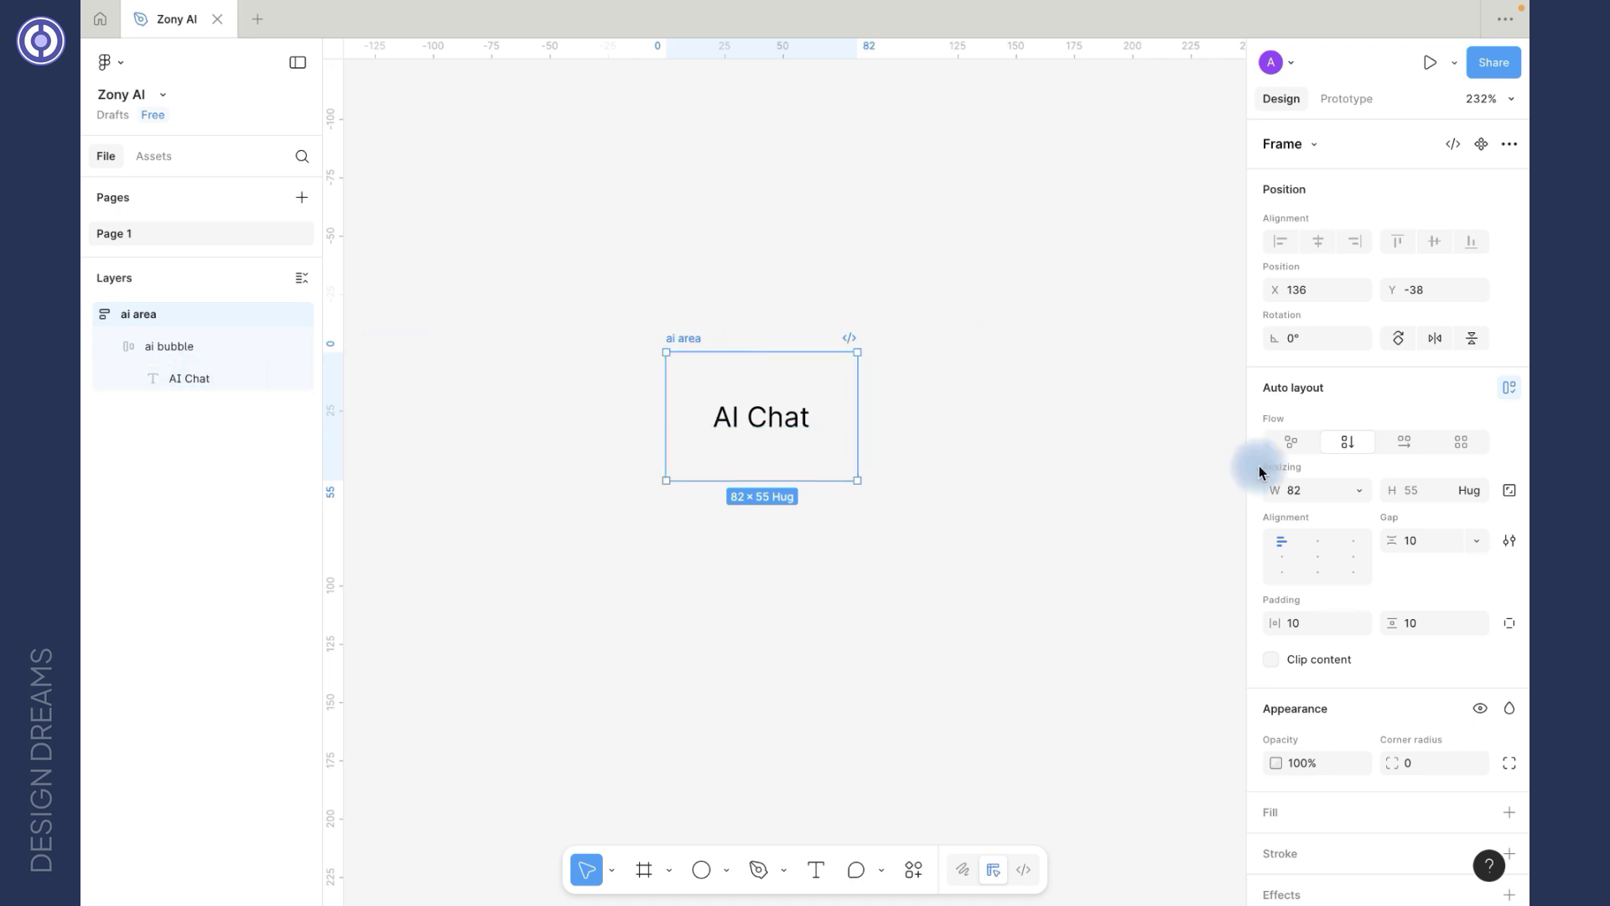
left_click(1308, 627)
key("Tab")
type("0")
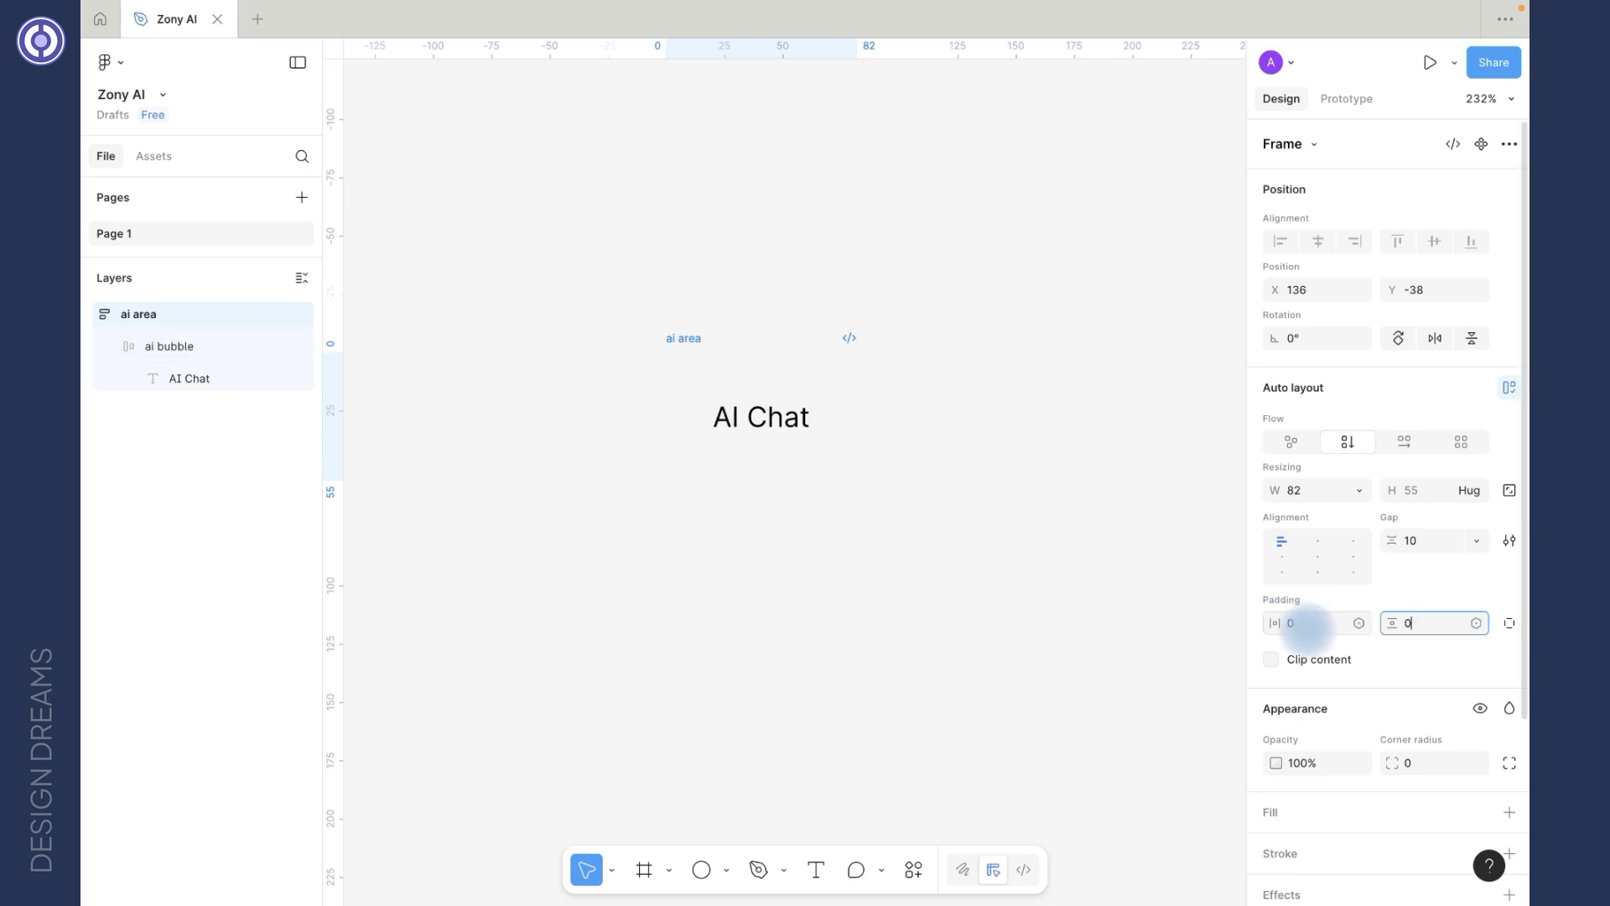
key("Tab")
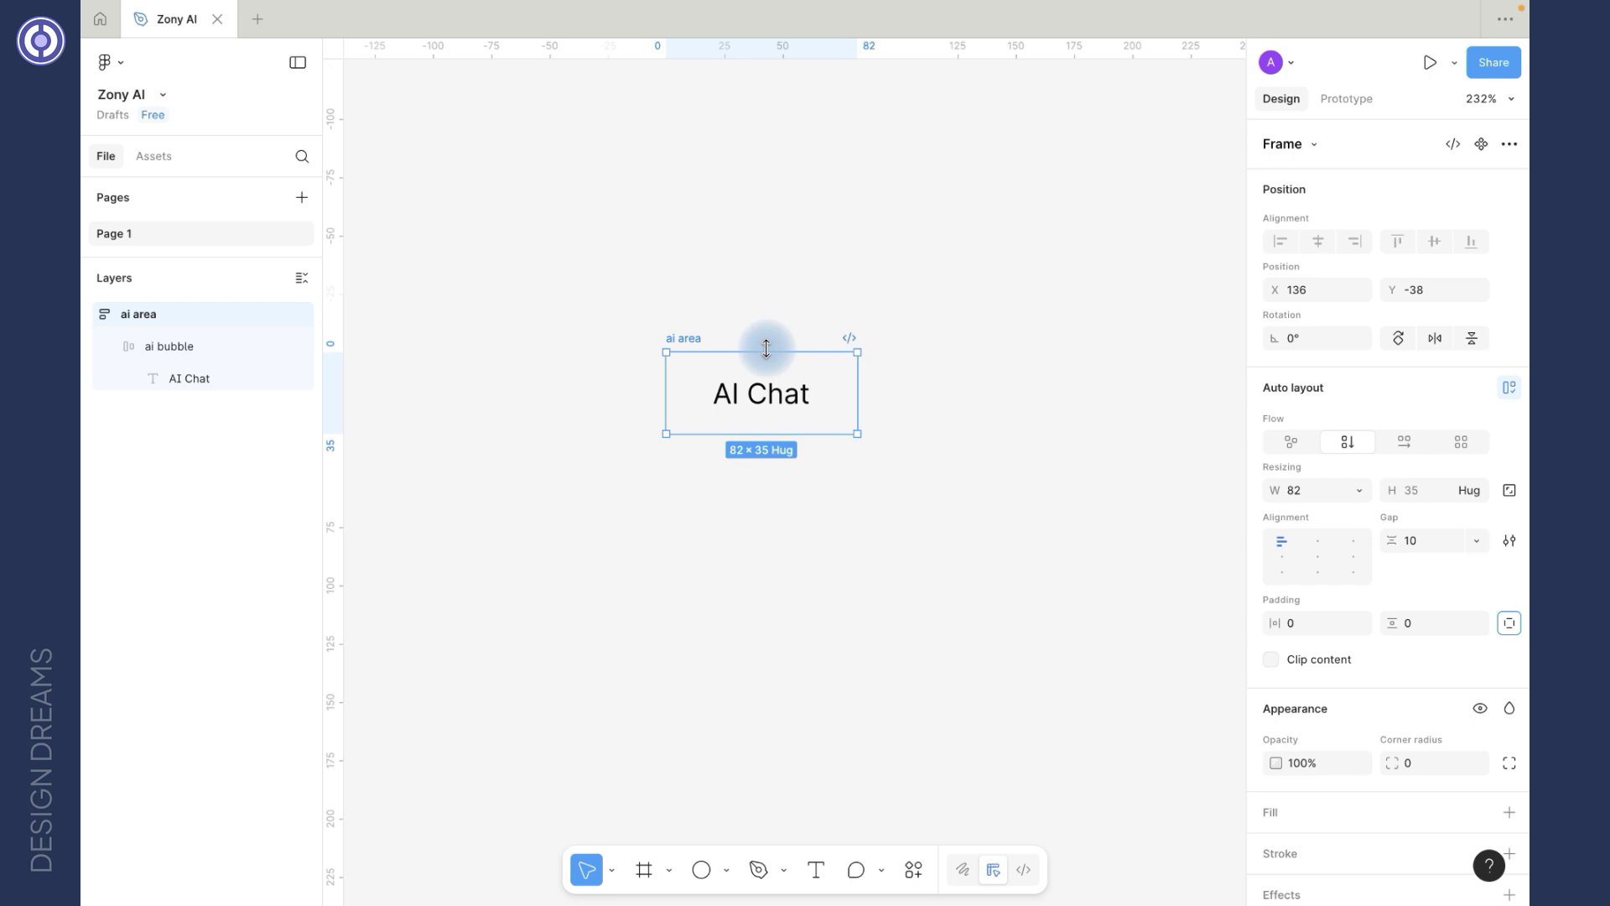
Step: Align the ai area frame's content to the middle left and add a white FFFFFF fill to the frame
left_click(1285, 567)
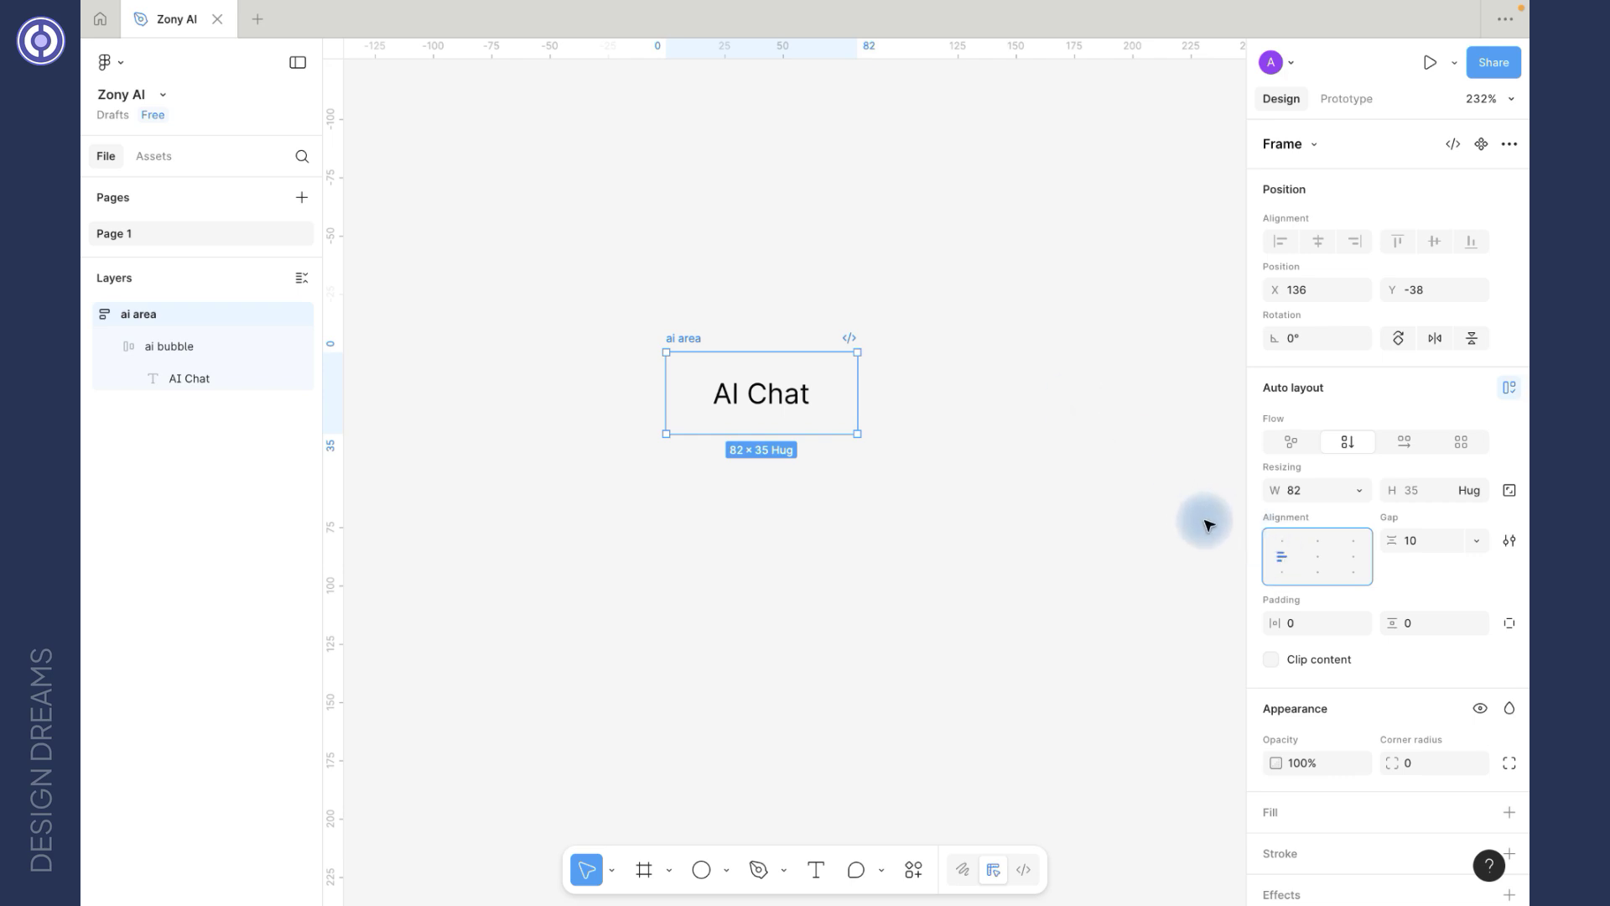
left_click(658, 323)
left_click(679, 337)
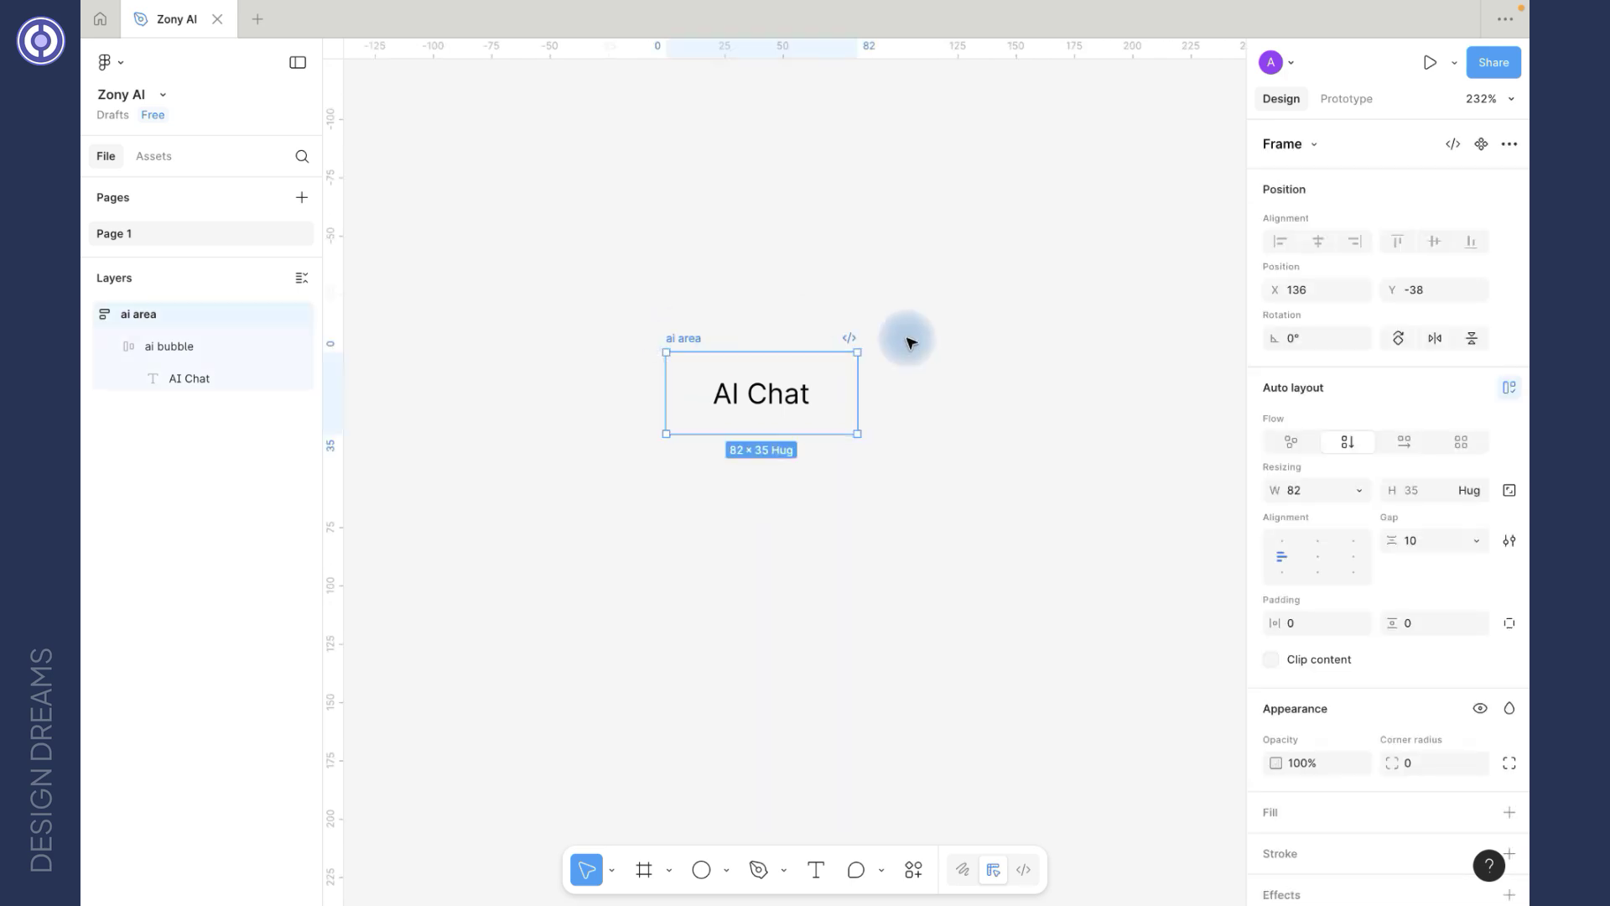
scroll(1288, 788, "down", 1)
scroll(1287, 788, "down", 3)
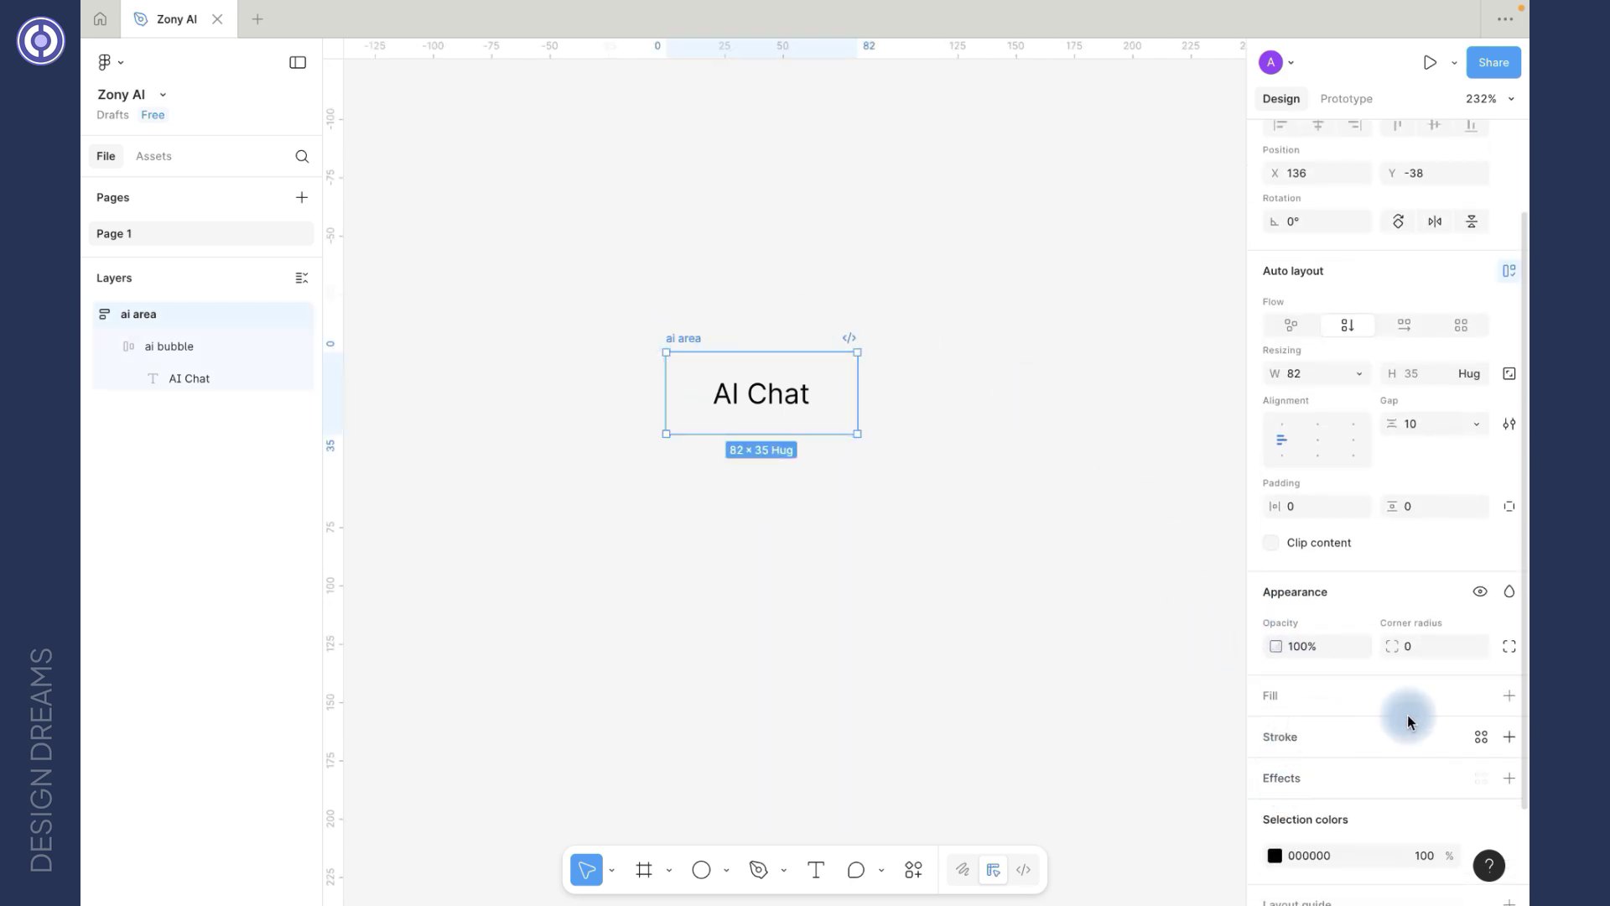
left_click(1509, 696)
Step: Duplicate the ai area frame and rename the copy "user area"
left_click(693, 339)
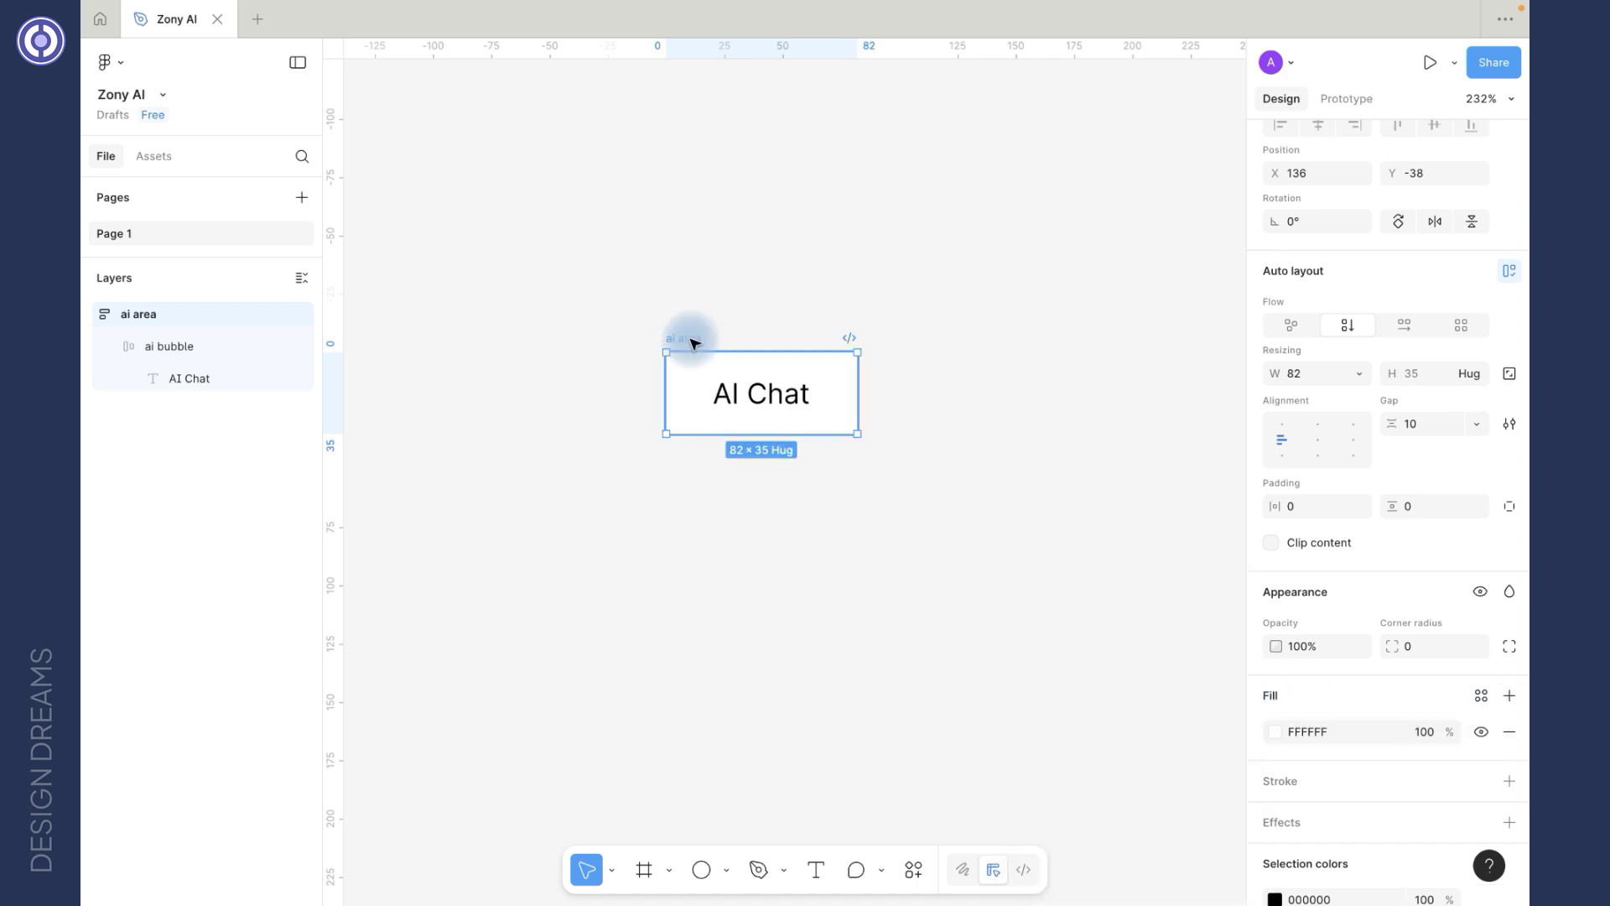
key("ctrl+d")
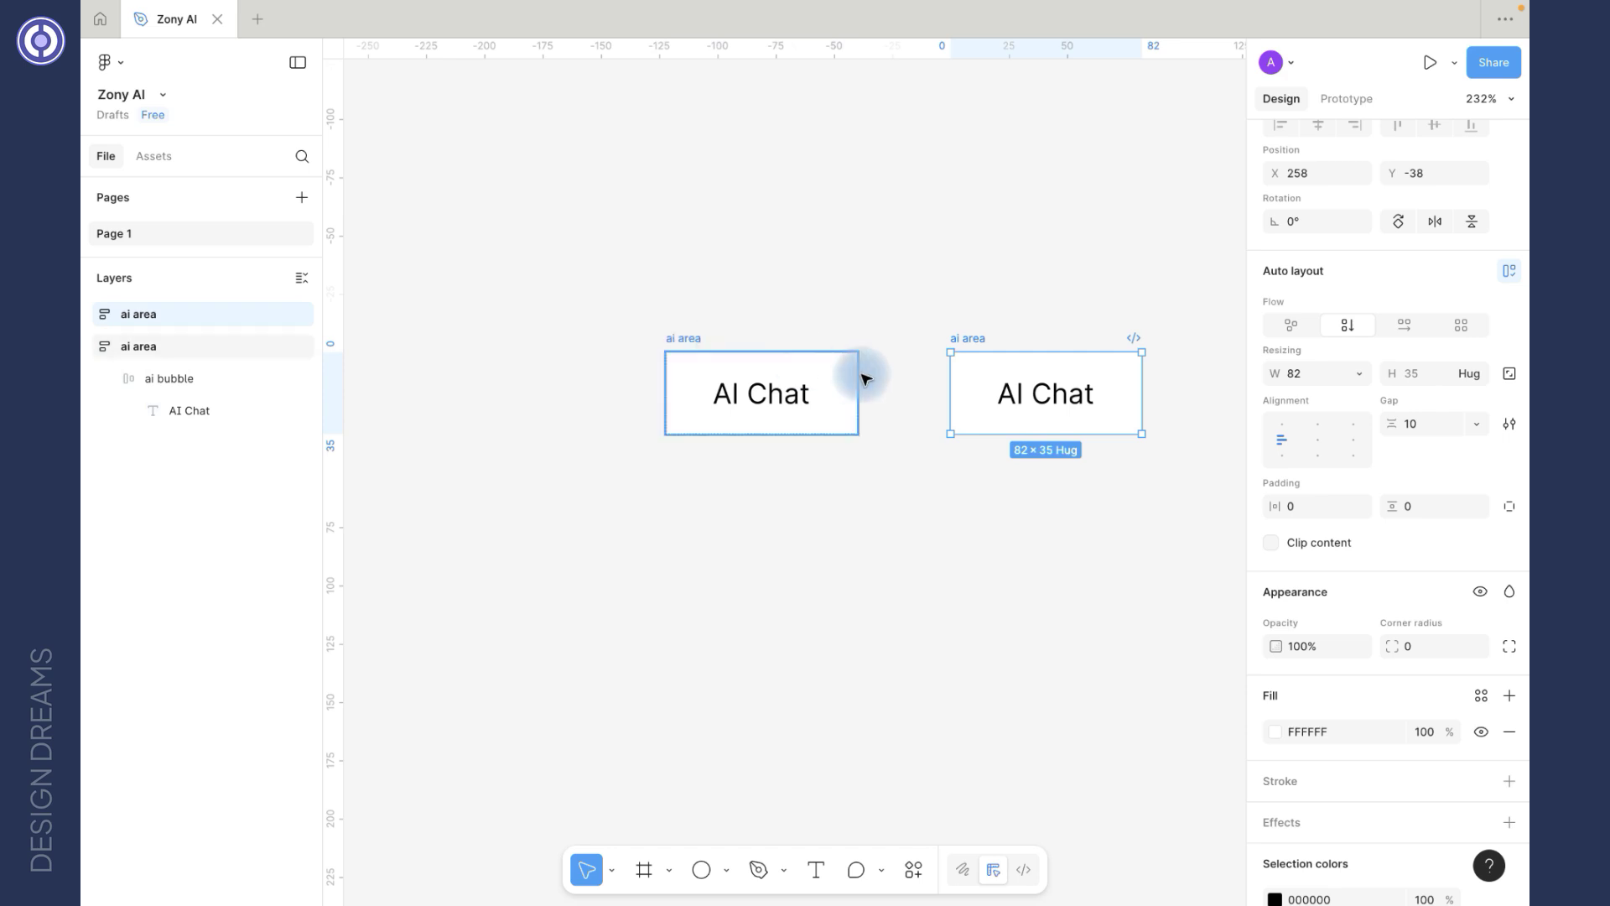
double_click(970, 338)
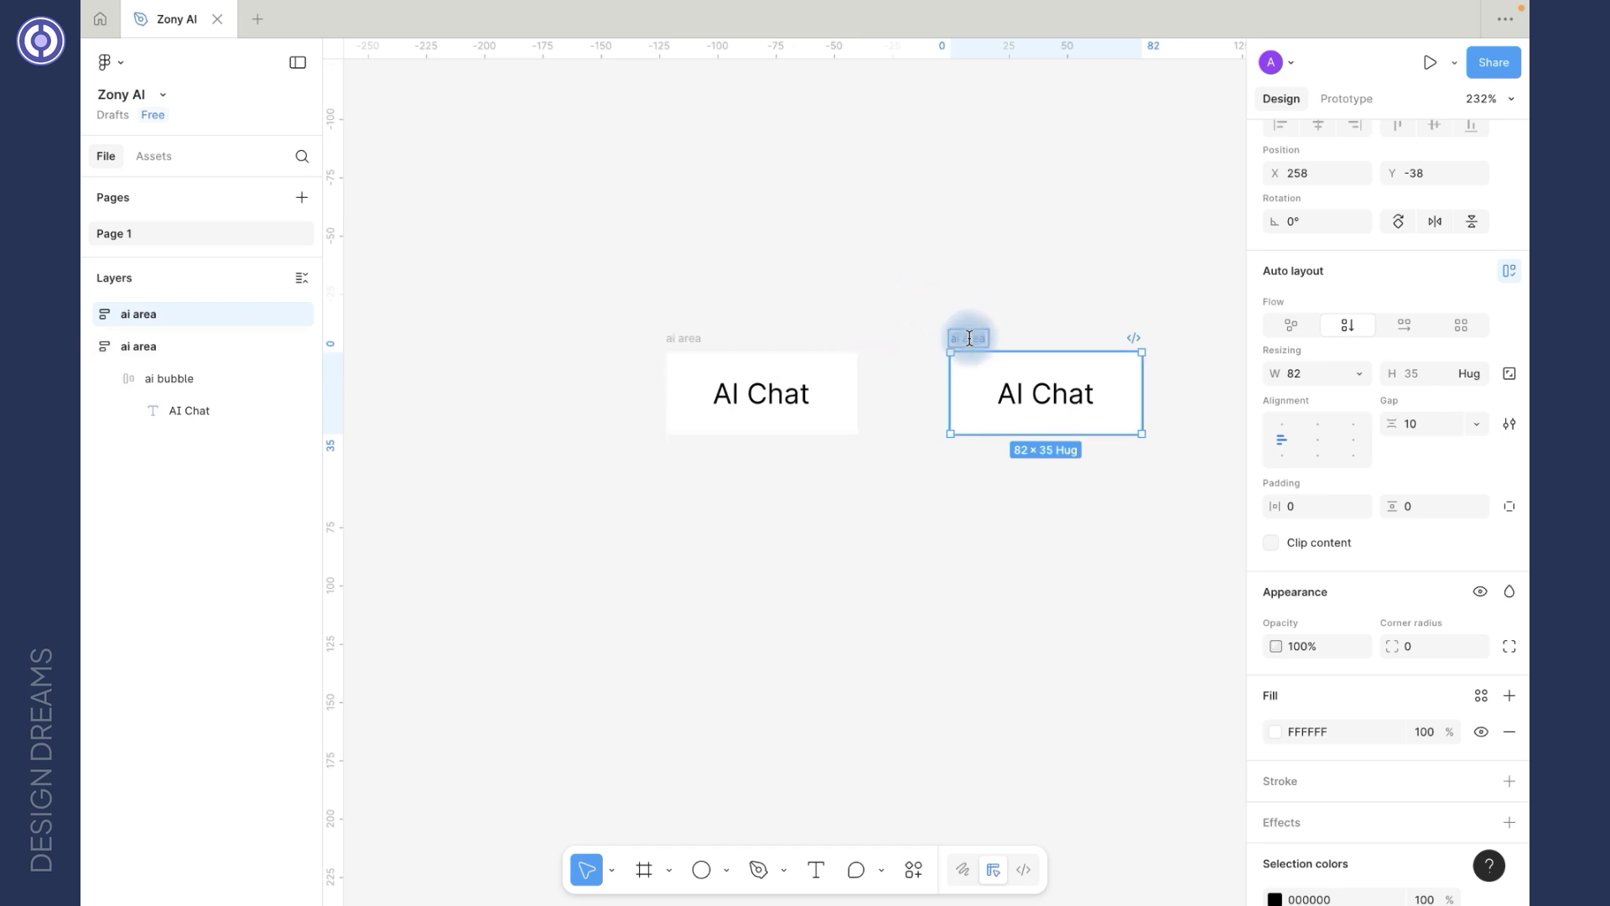
type("user area")
key("Return")
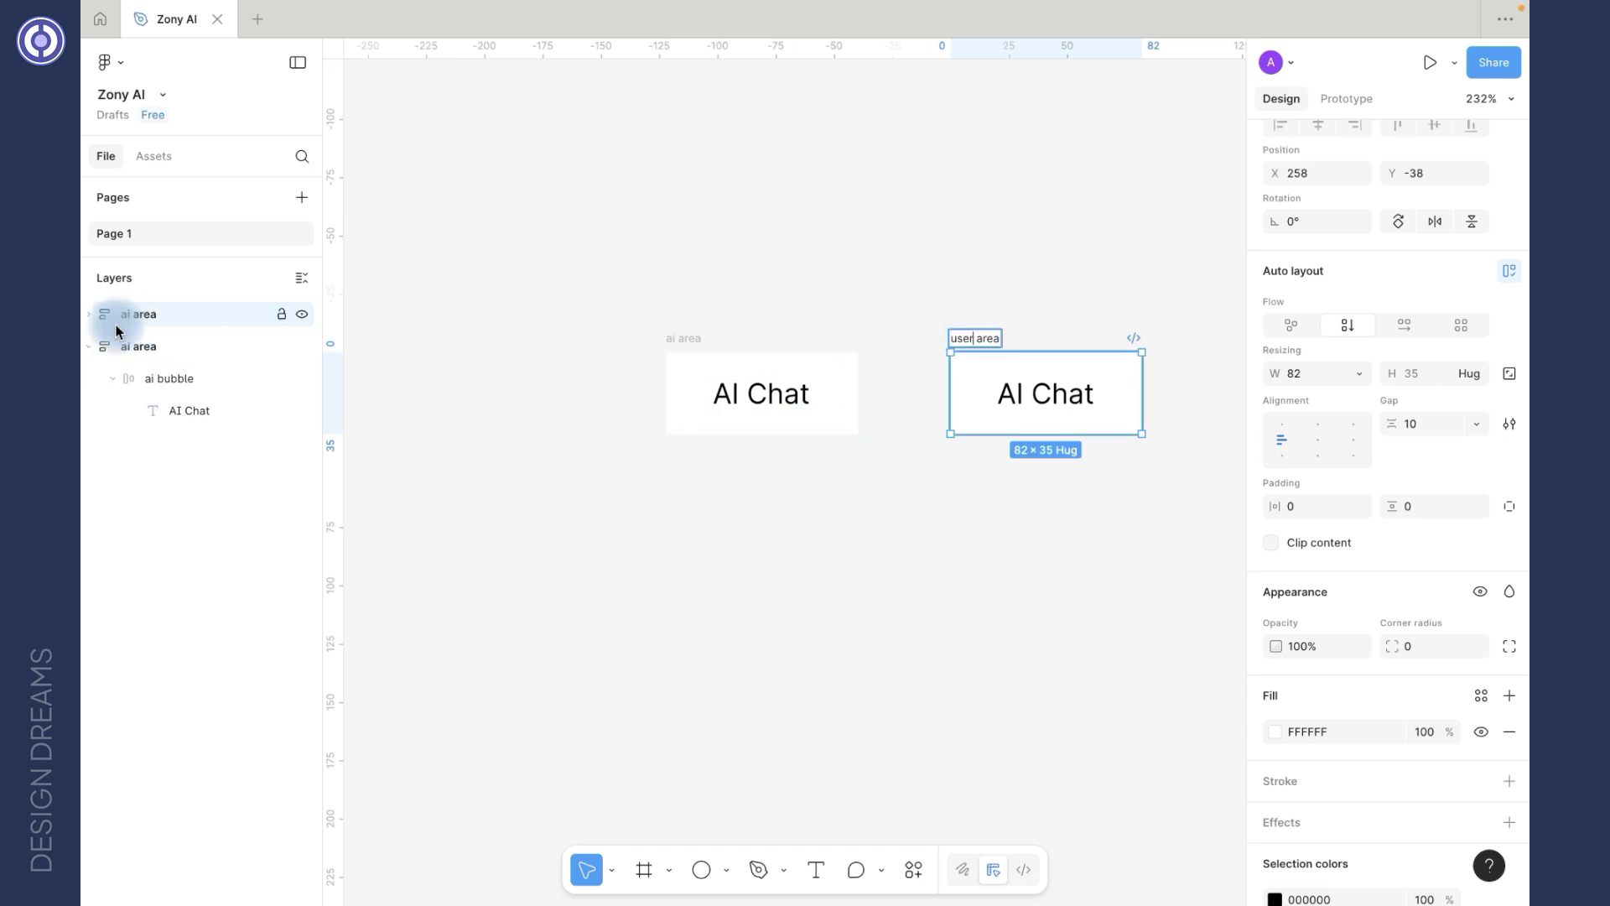
Step: Expand the user area frame and rename its nested ai bubble layer "user bubble"
left_click(88, 314)
left_click(168, 347)
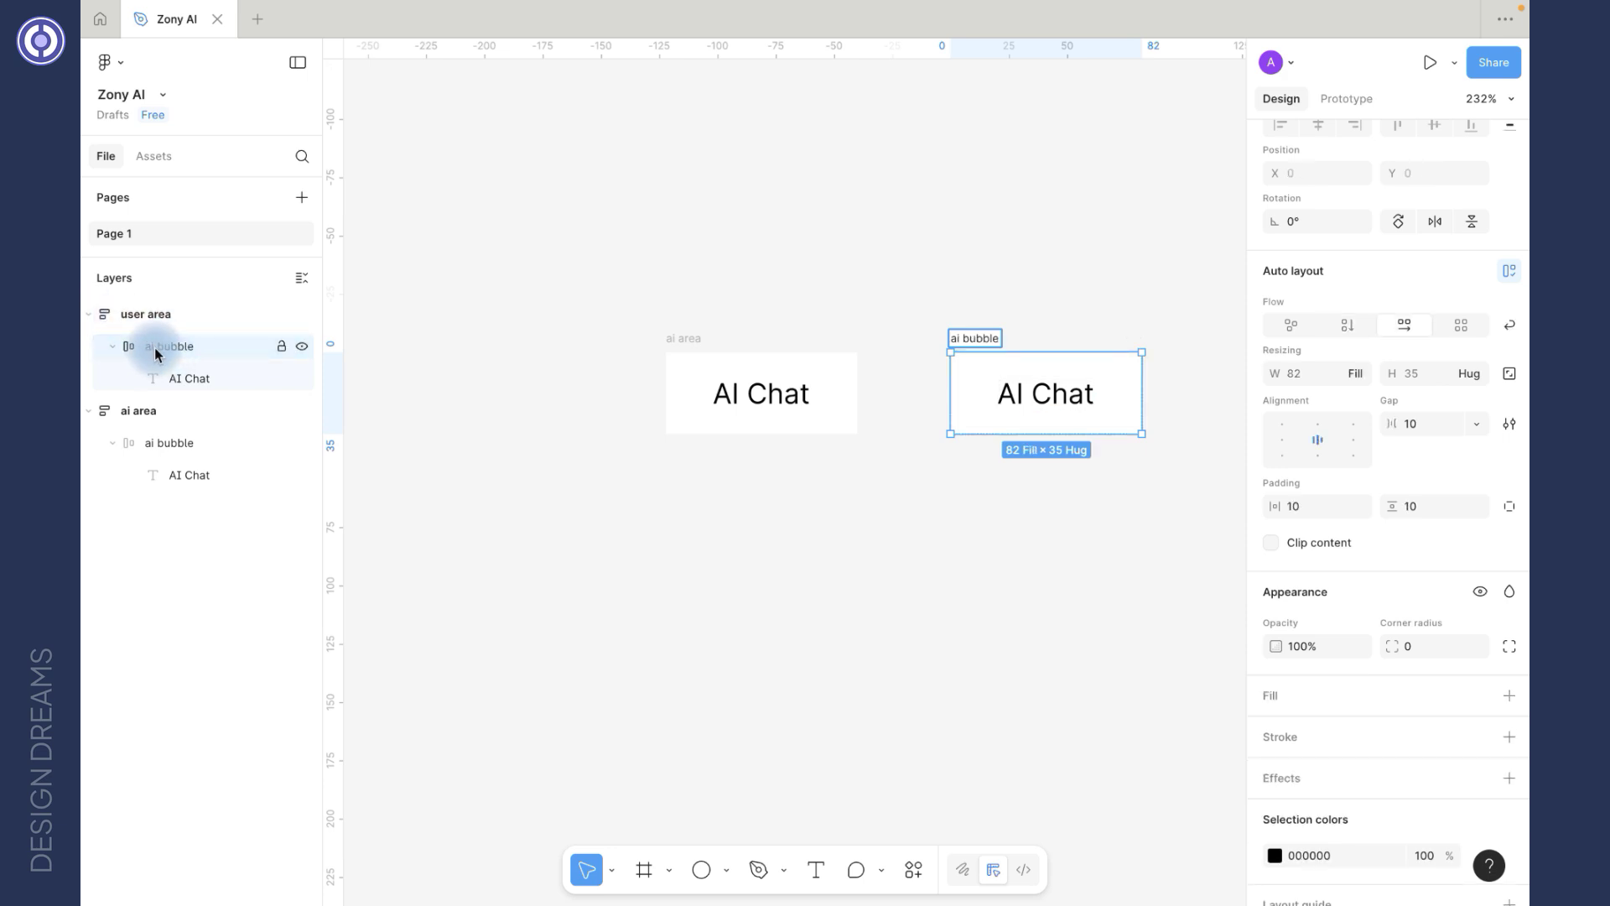
double_click(150, 347)
double_click(149, 347)
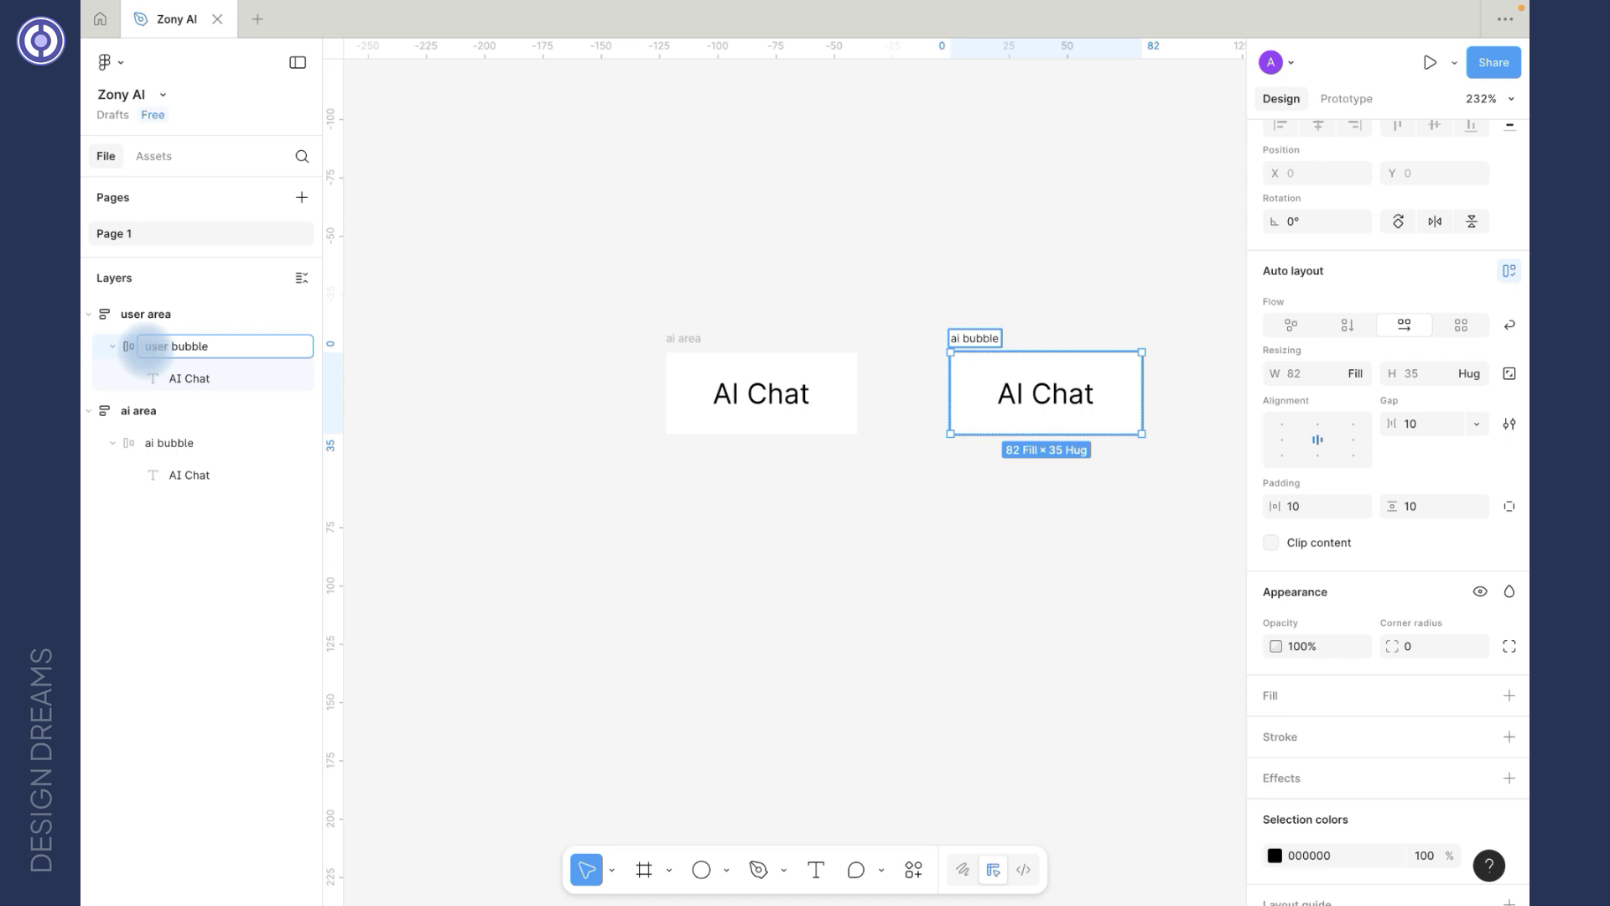
left_click(693, 323)
Step: Combine the ai area and user area frames in one auto layout frame named "conversation"
left_click(682, 336)
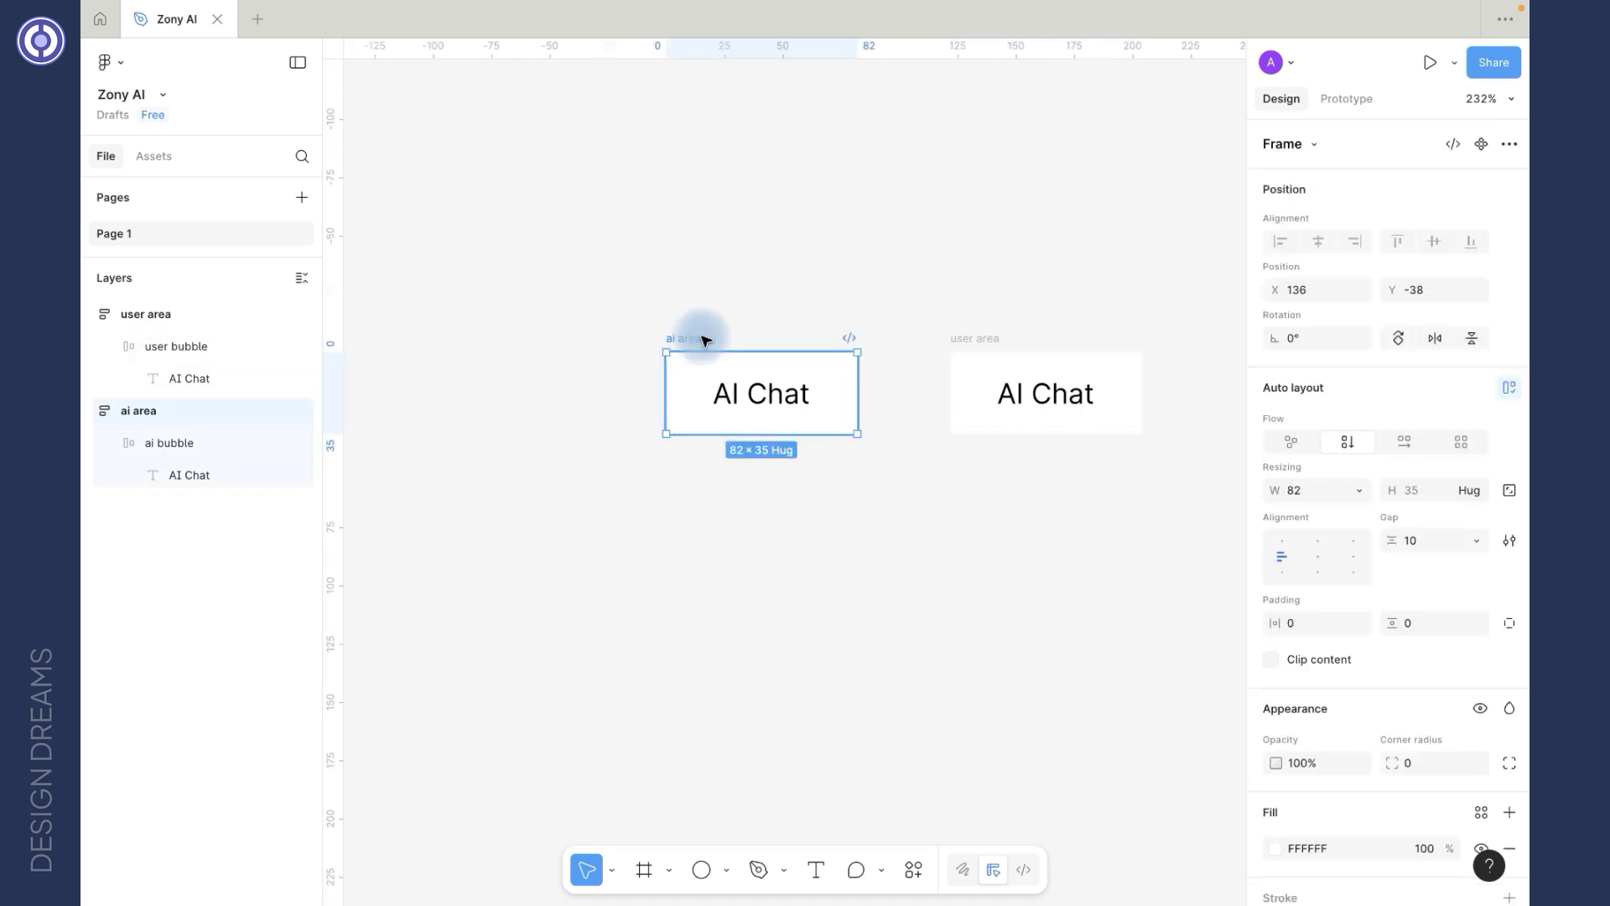
left_click(992, 342, "shift")
key("shift+a")
left_click(712, 302)
left_click(686, 339)
double_click(689, 339)
type("conversation")
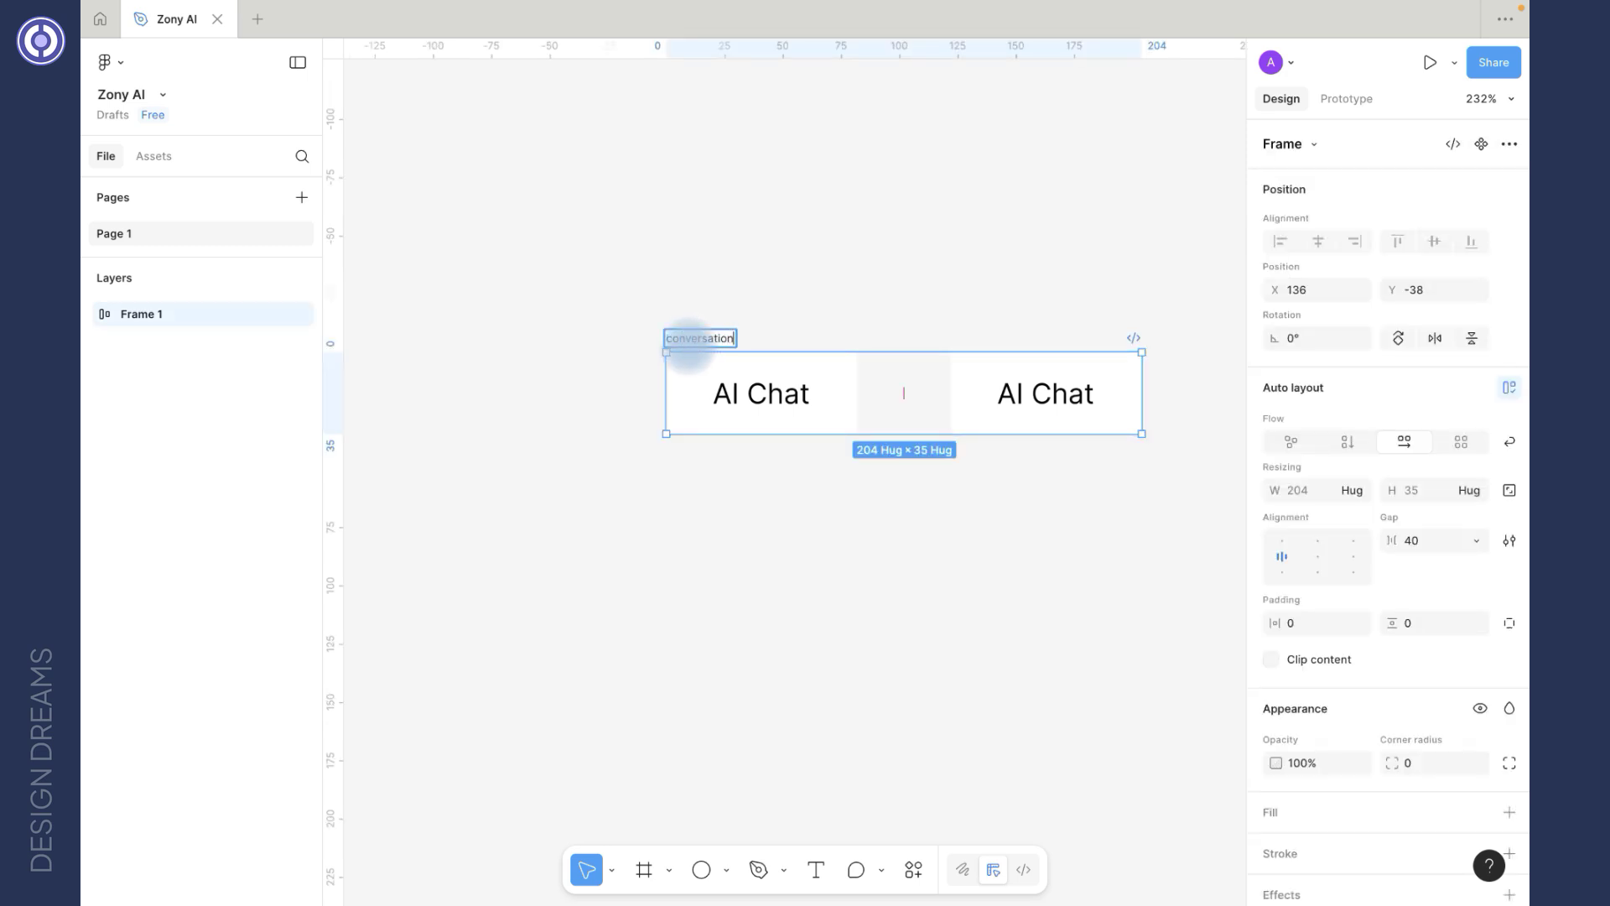
key("Return")
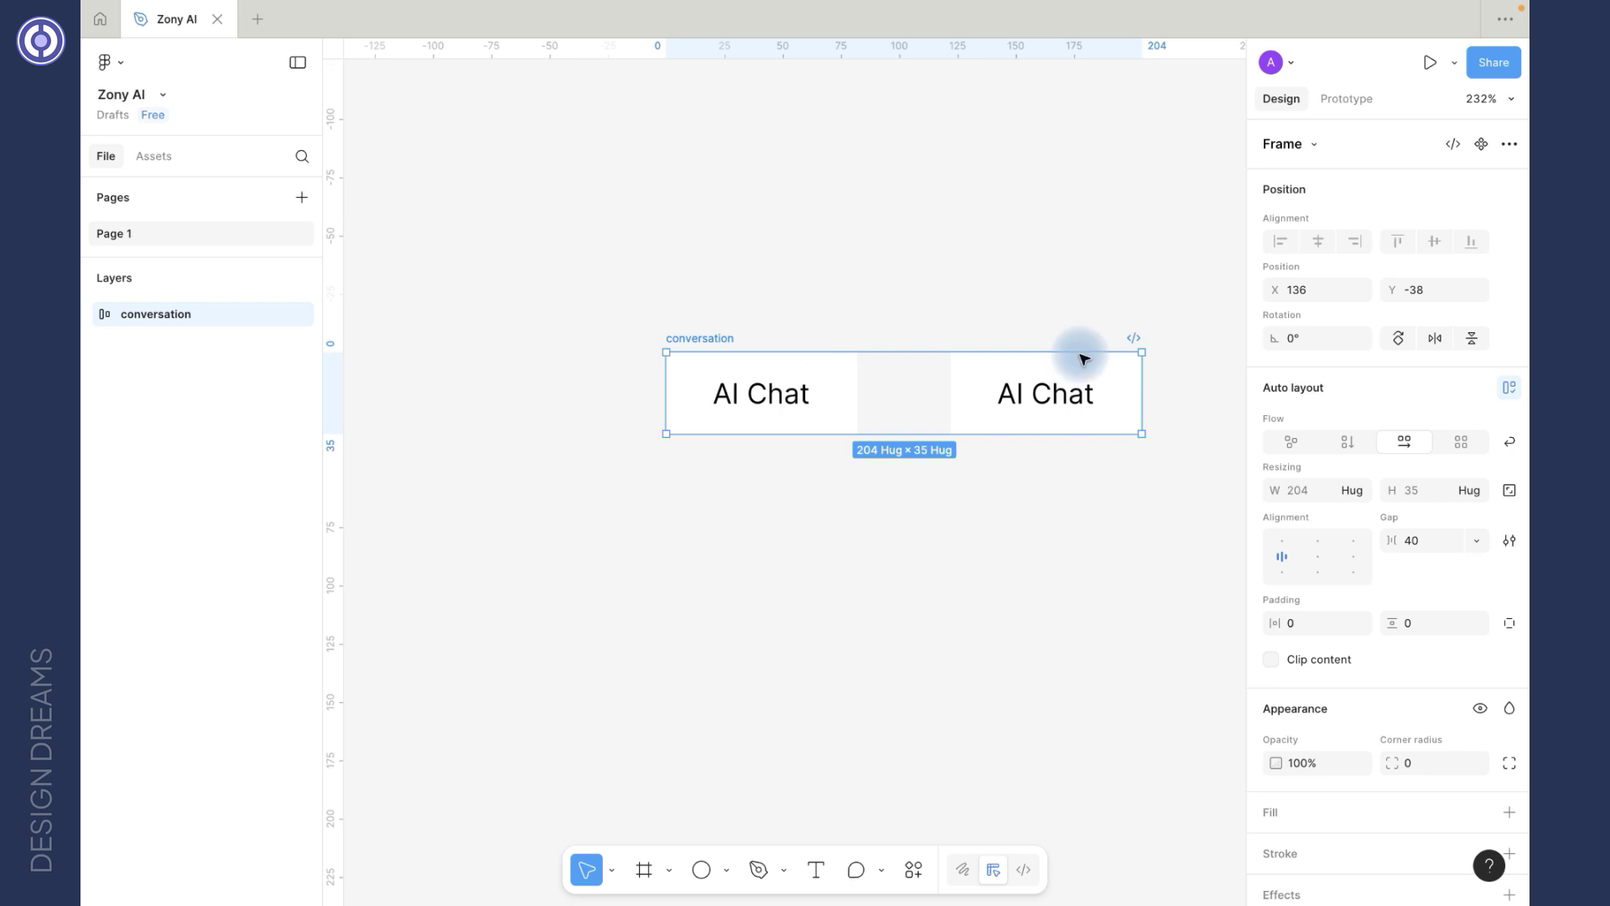
Step: Switch the conversation frame to vertical flow and set the gap between its items to 16
left_click(1347, 444)
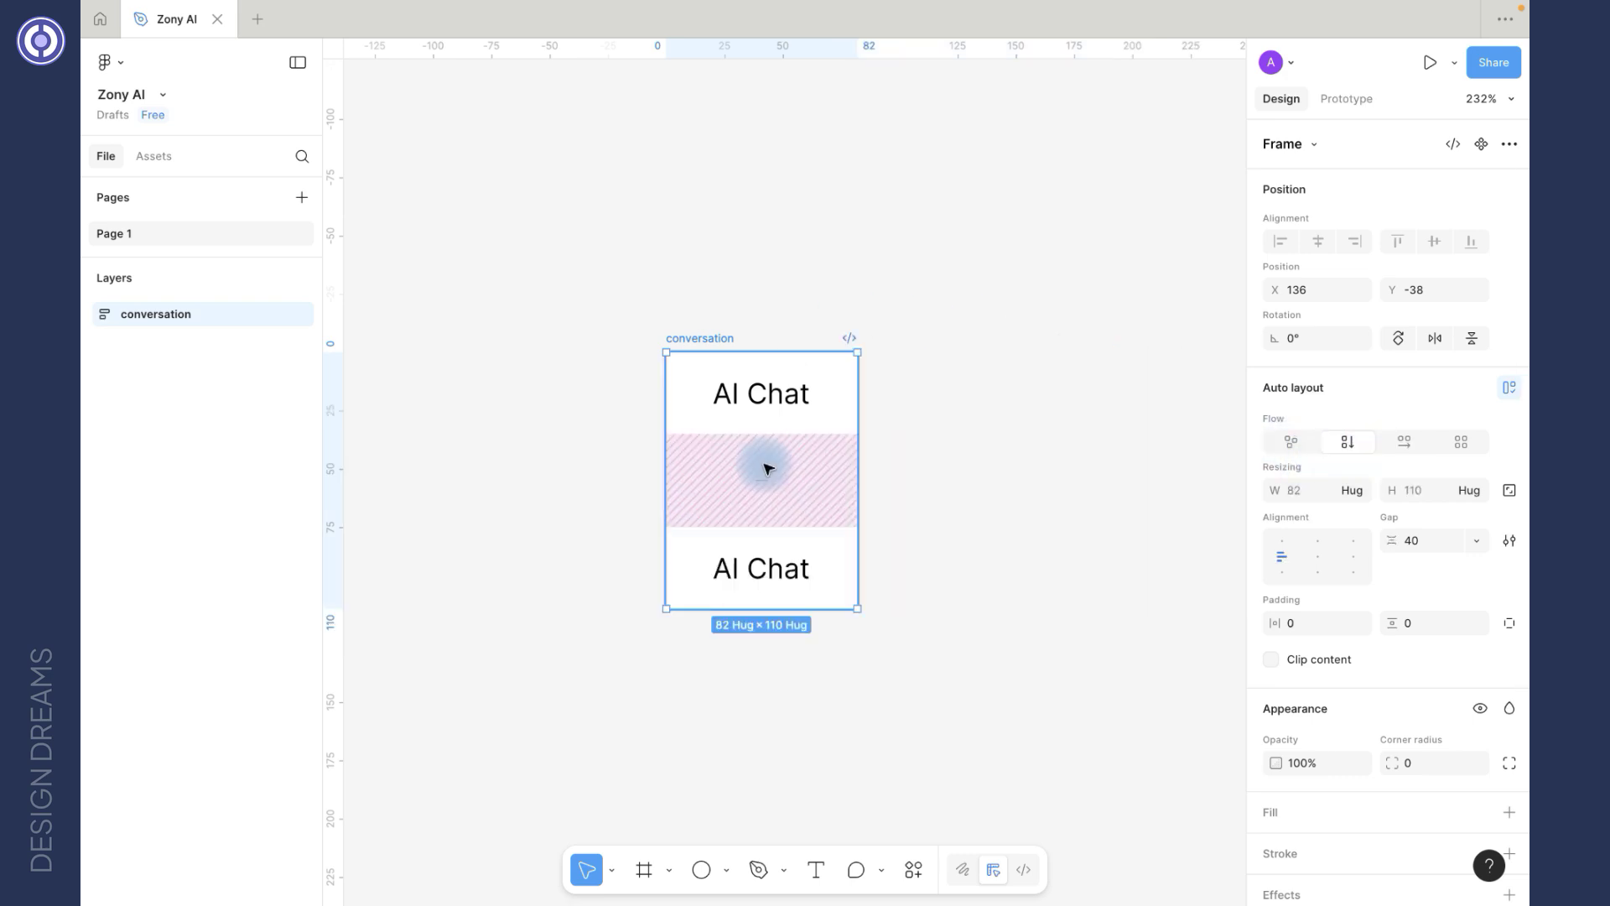
left_click(767, 481)
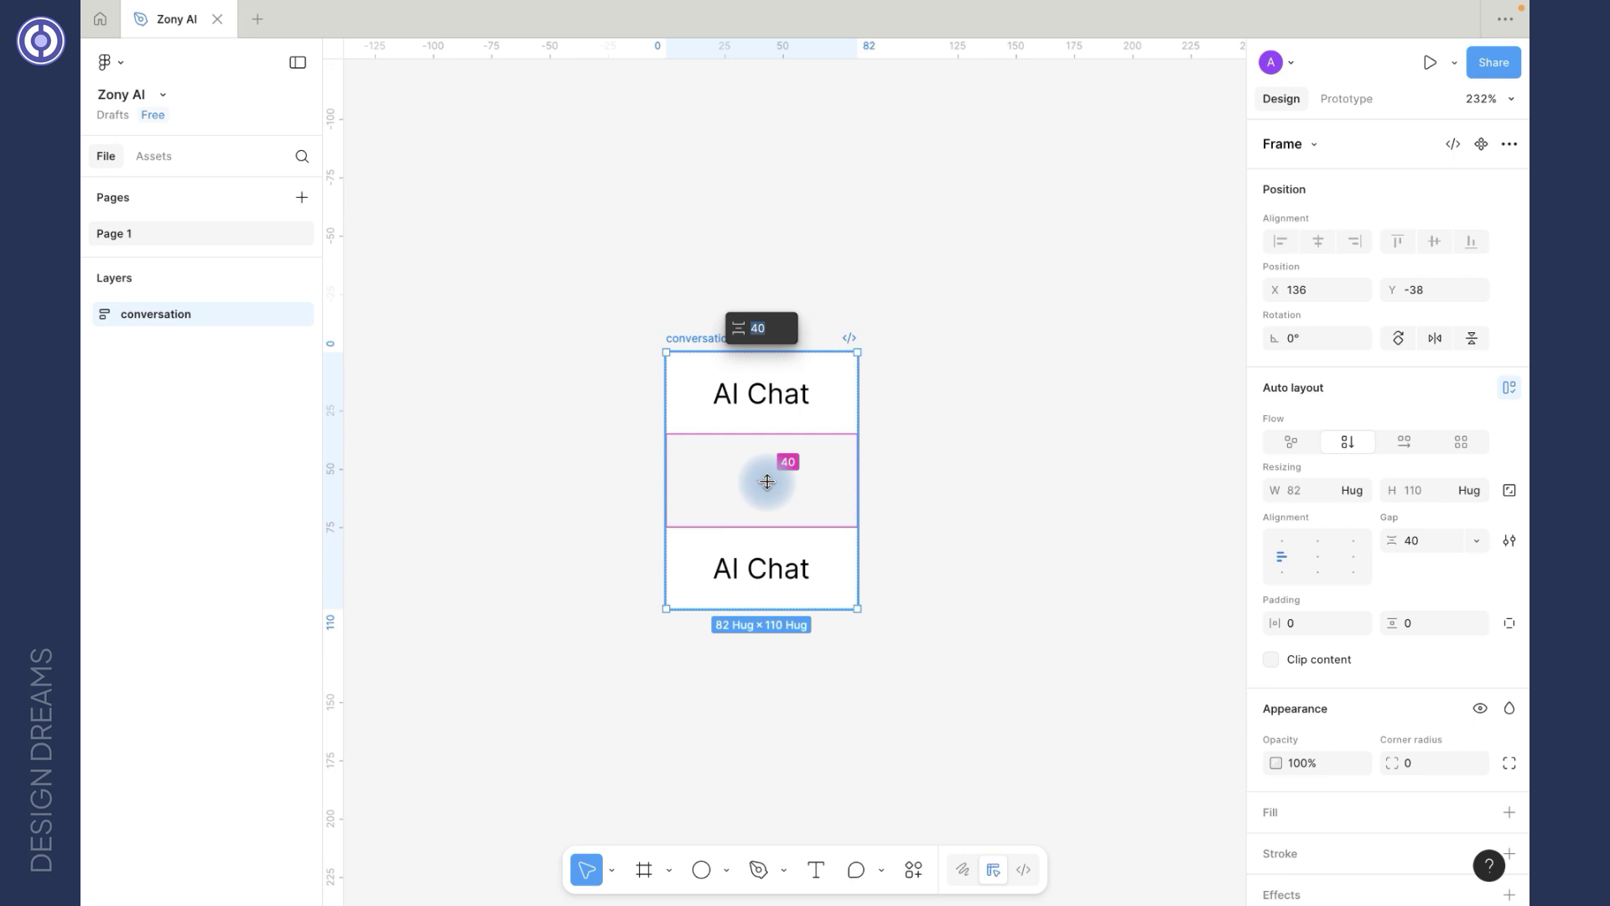
type("16")
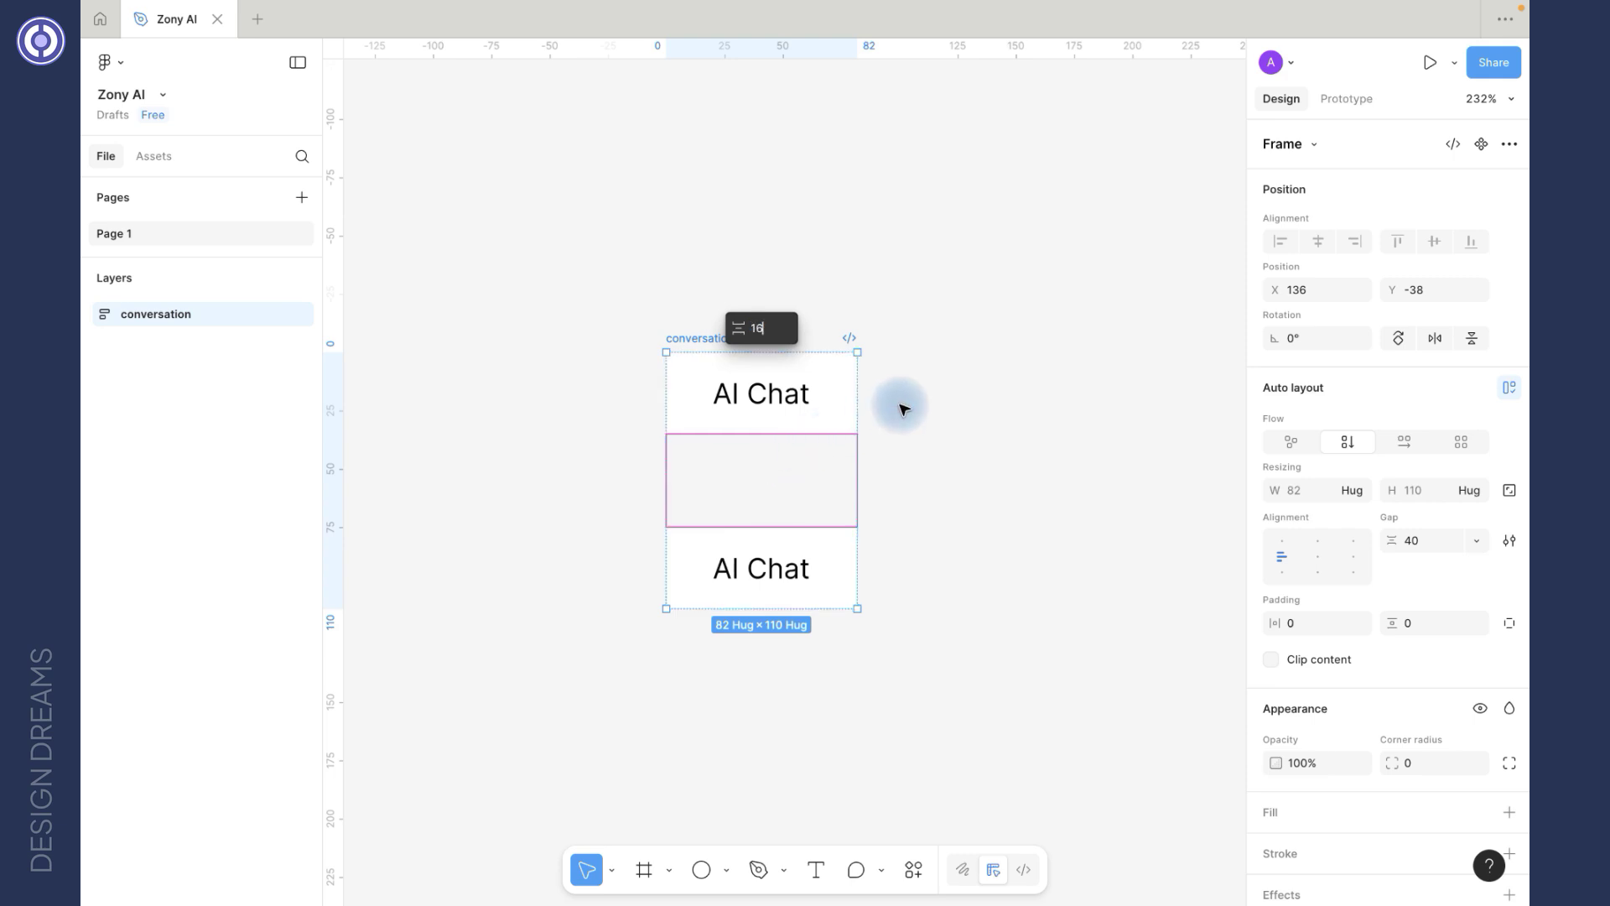
key("Return")
scroll(940, 381, "down", 1)
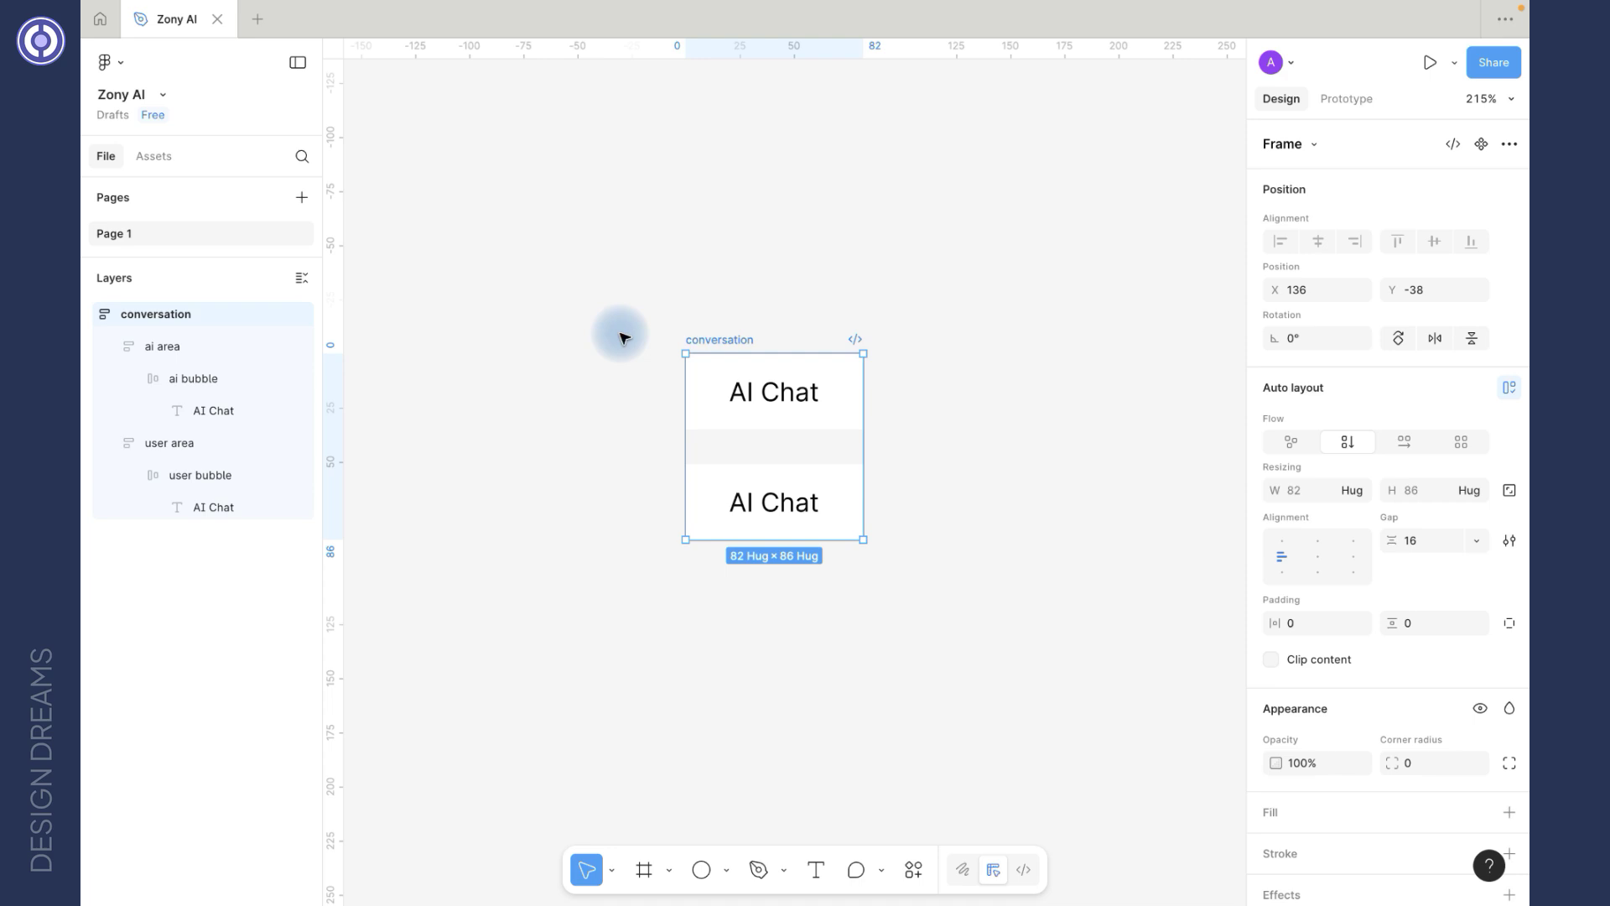
Step: Change the text inside the user bubble to "User Chat"
double_click(773, 503)
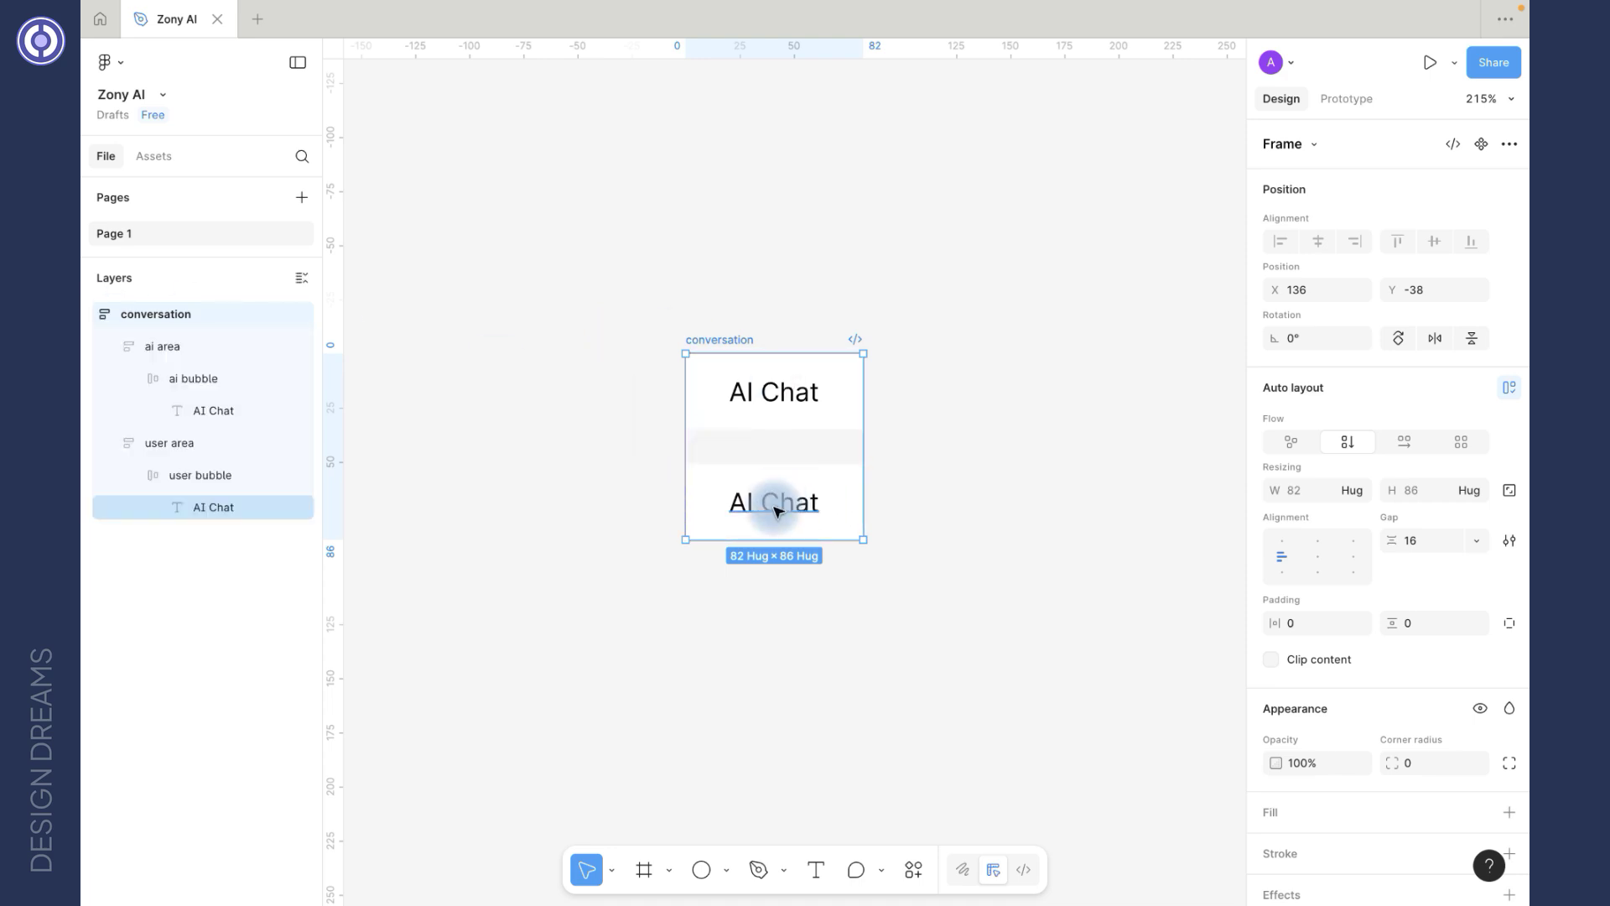
double_click(745, 508)
type("User")
left_click(866, 417)
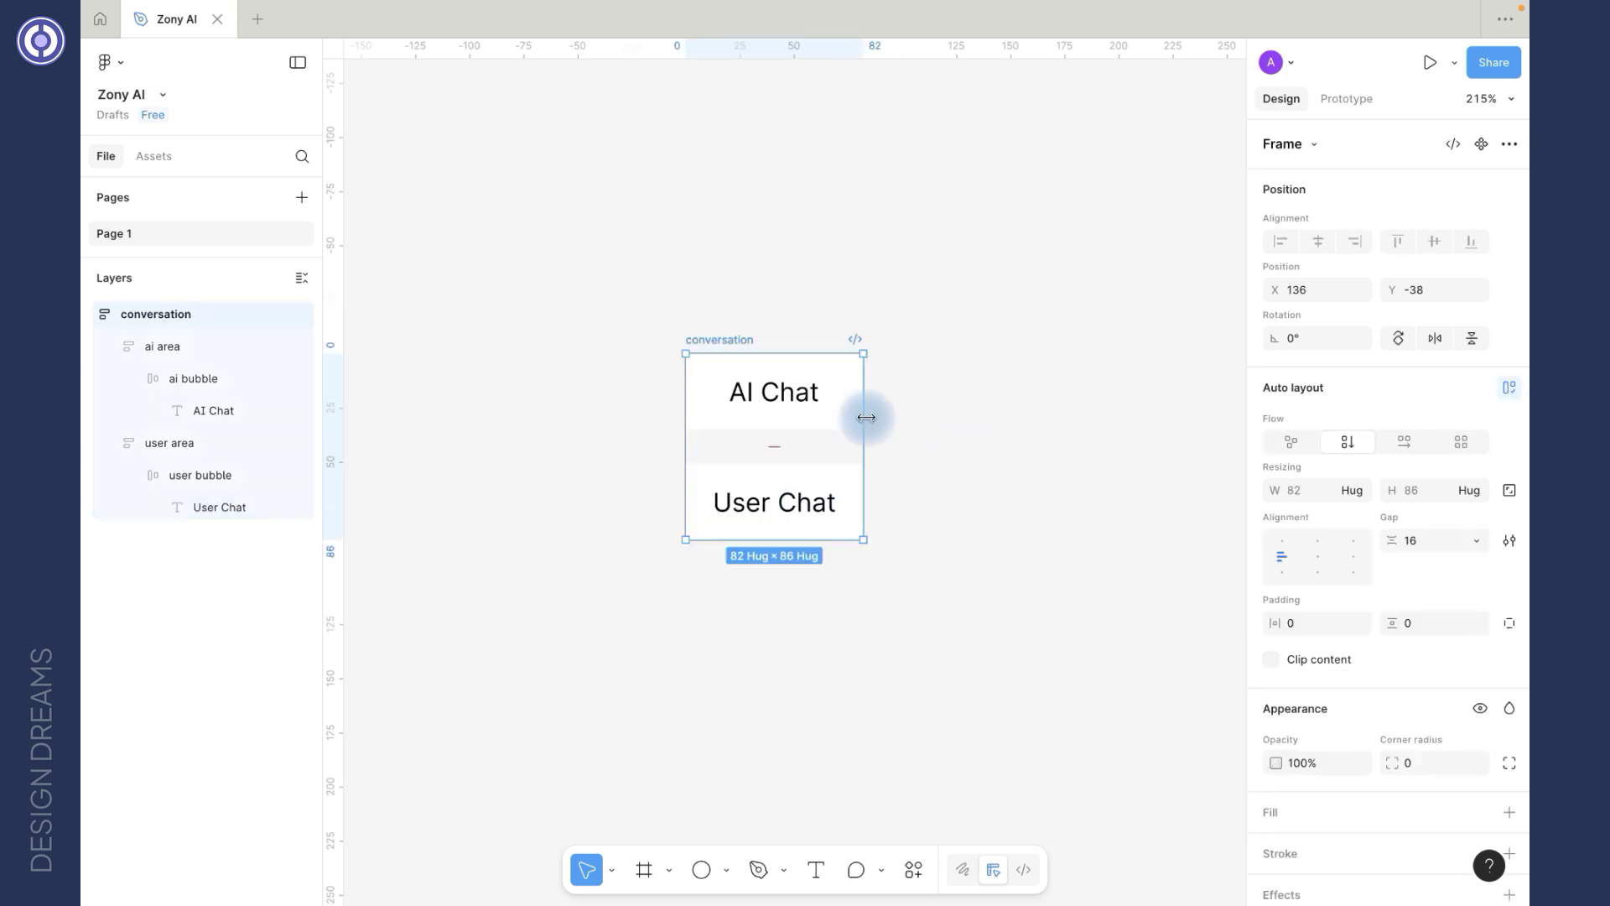
Step: Widen the conversation frame to about 299 and set the ai area's width to fill its container
left_click_drag(866, 417, 1174, 432)
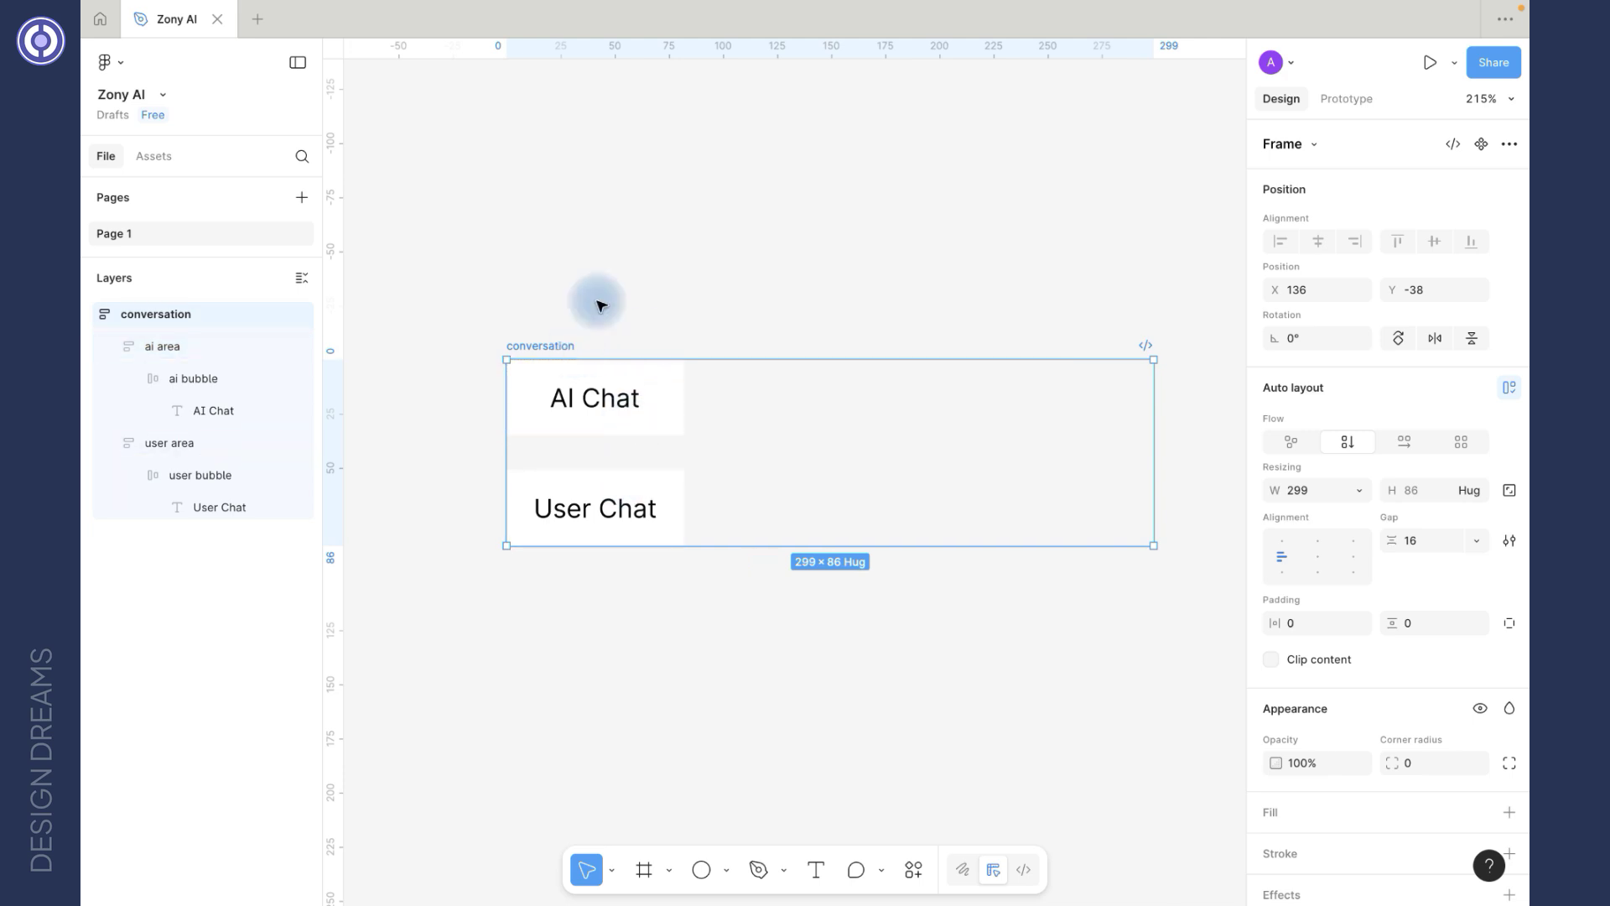
left_click(631, 397)
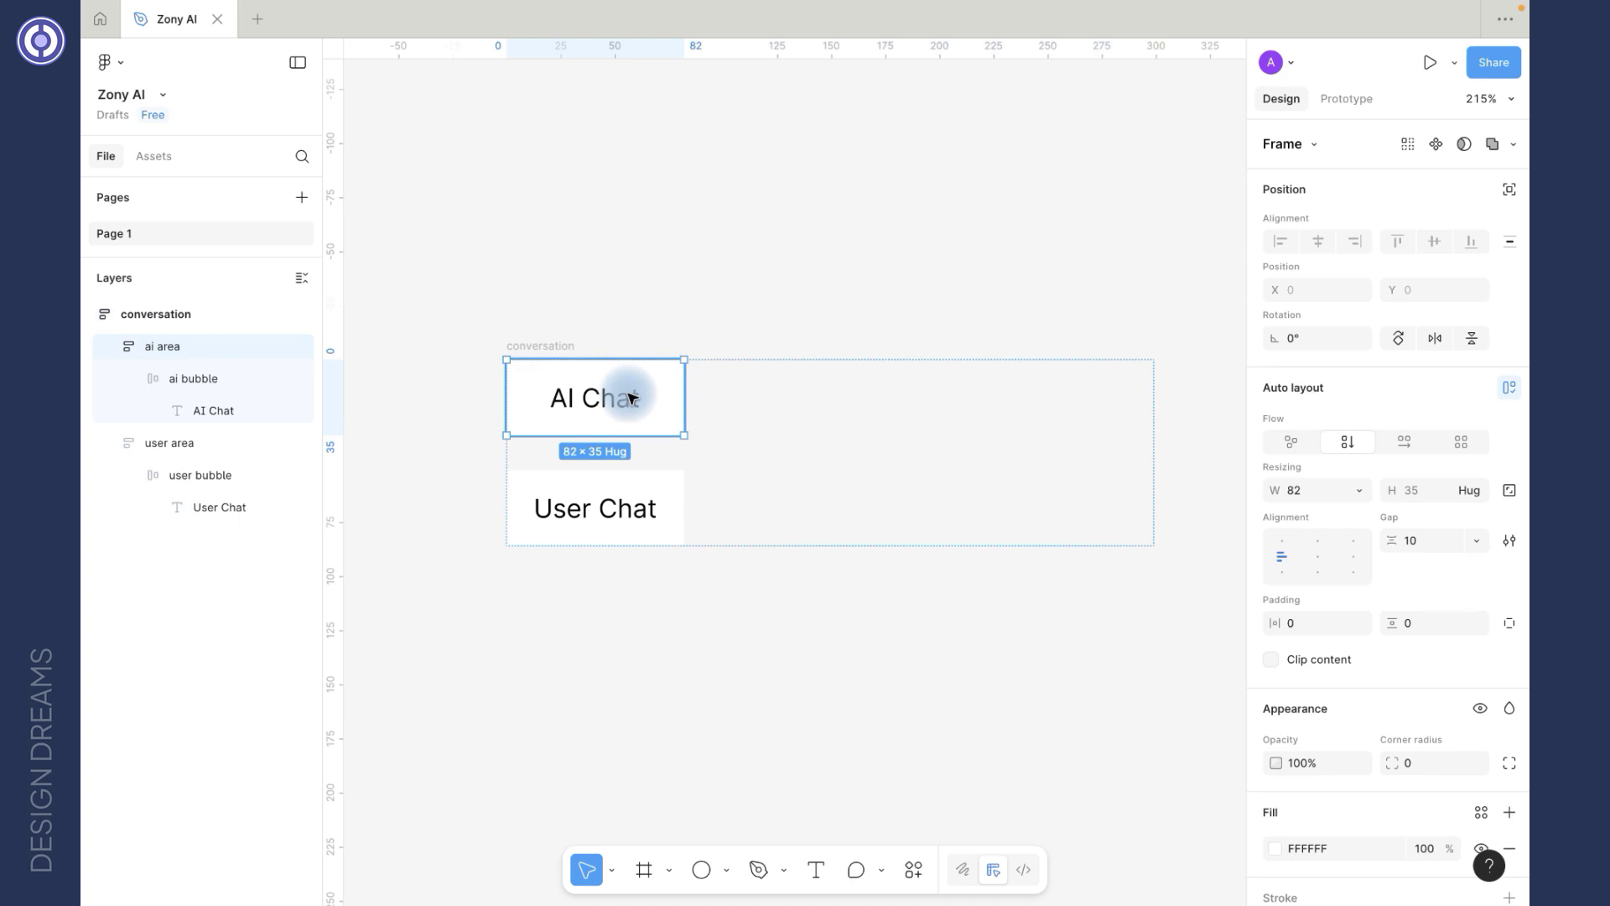
left_click(1360, 495)
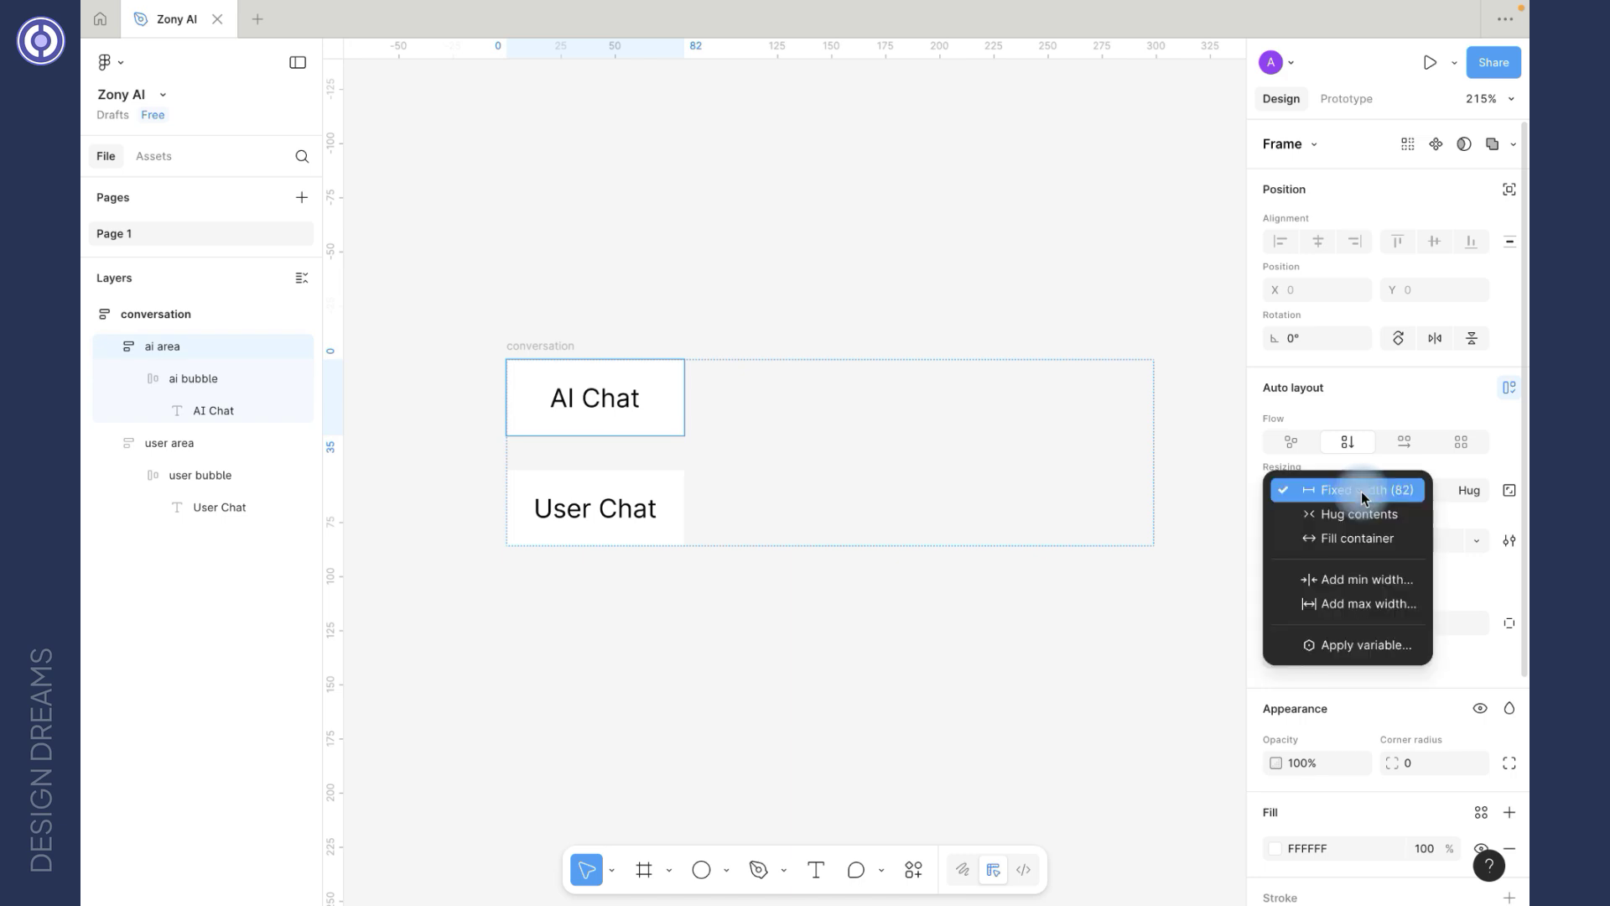
left_click(1365, 538)
Step: Set the ai bubble's width to hug its contents and remove the white fill from the ai area frame
left_click(168, 377)
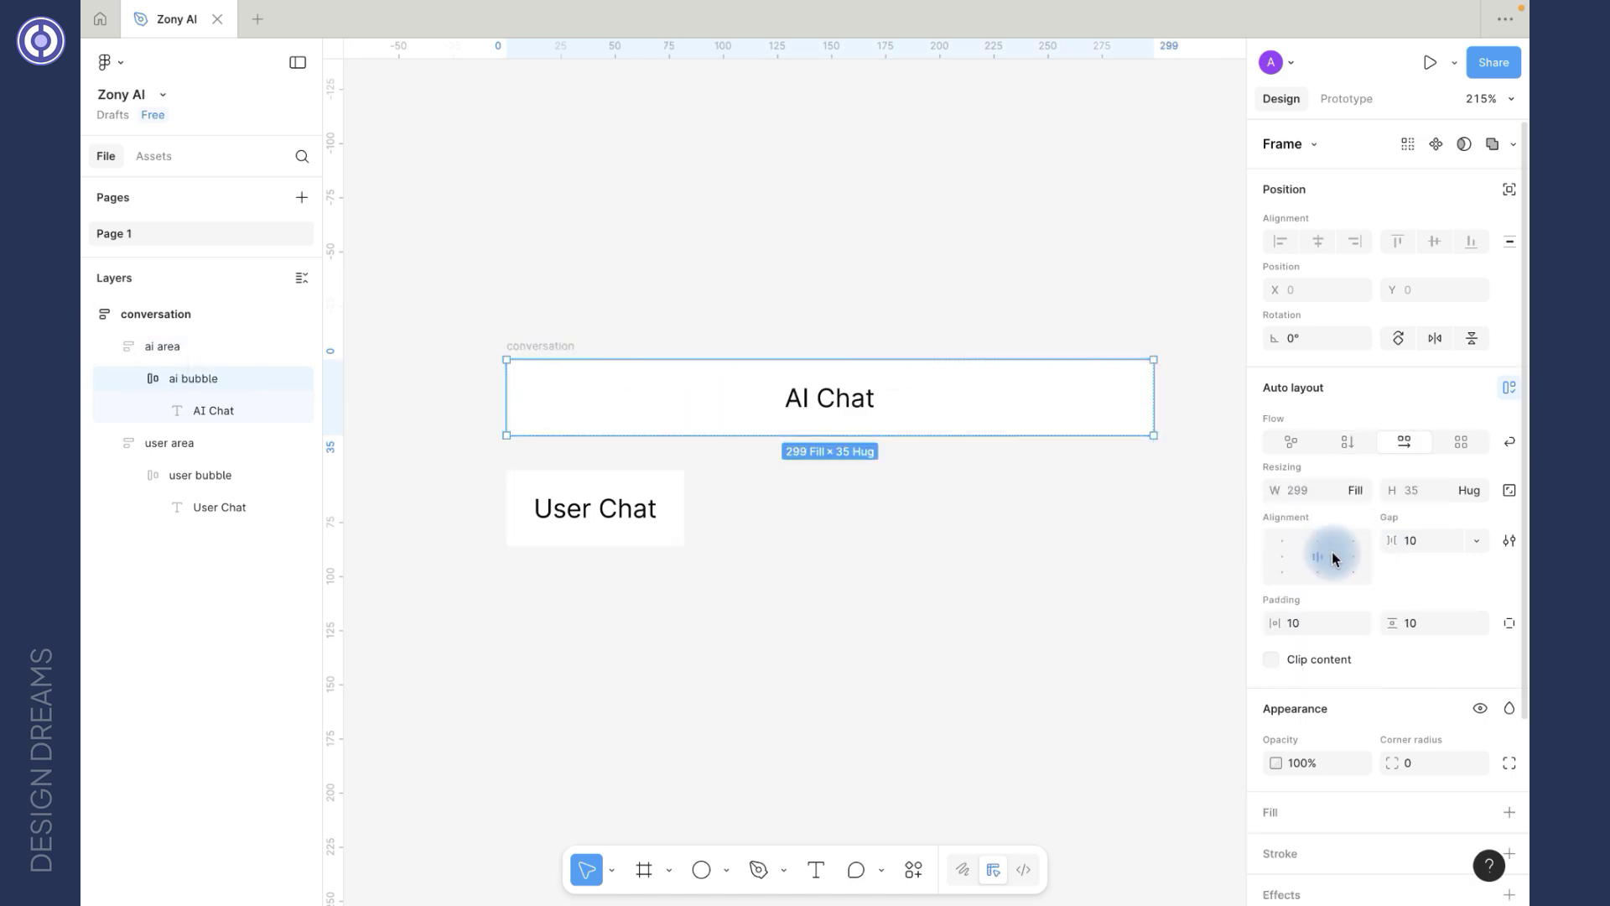
left_click(1359, 491)
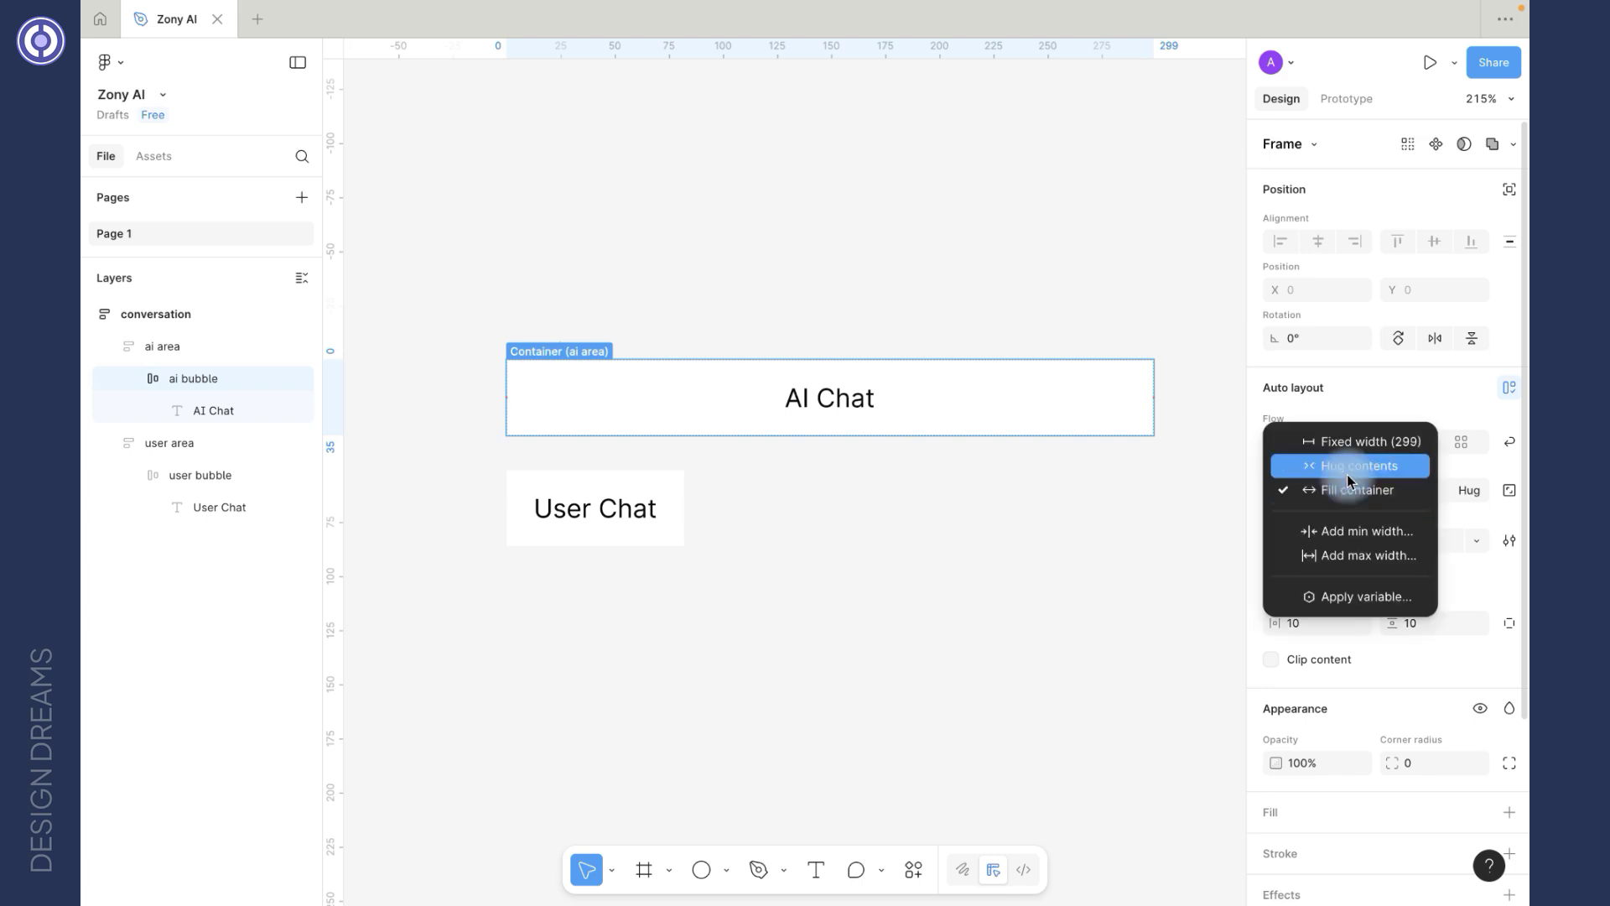
left_click(1348, 466)
left_click(167, 347)
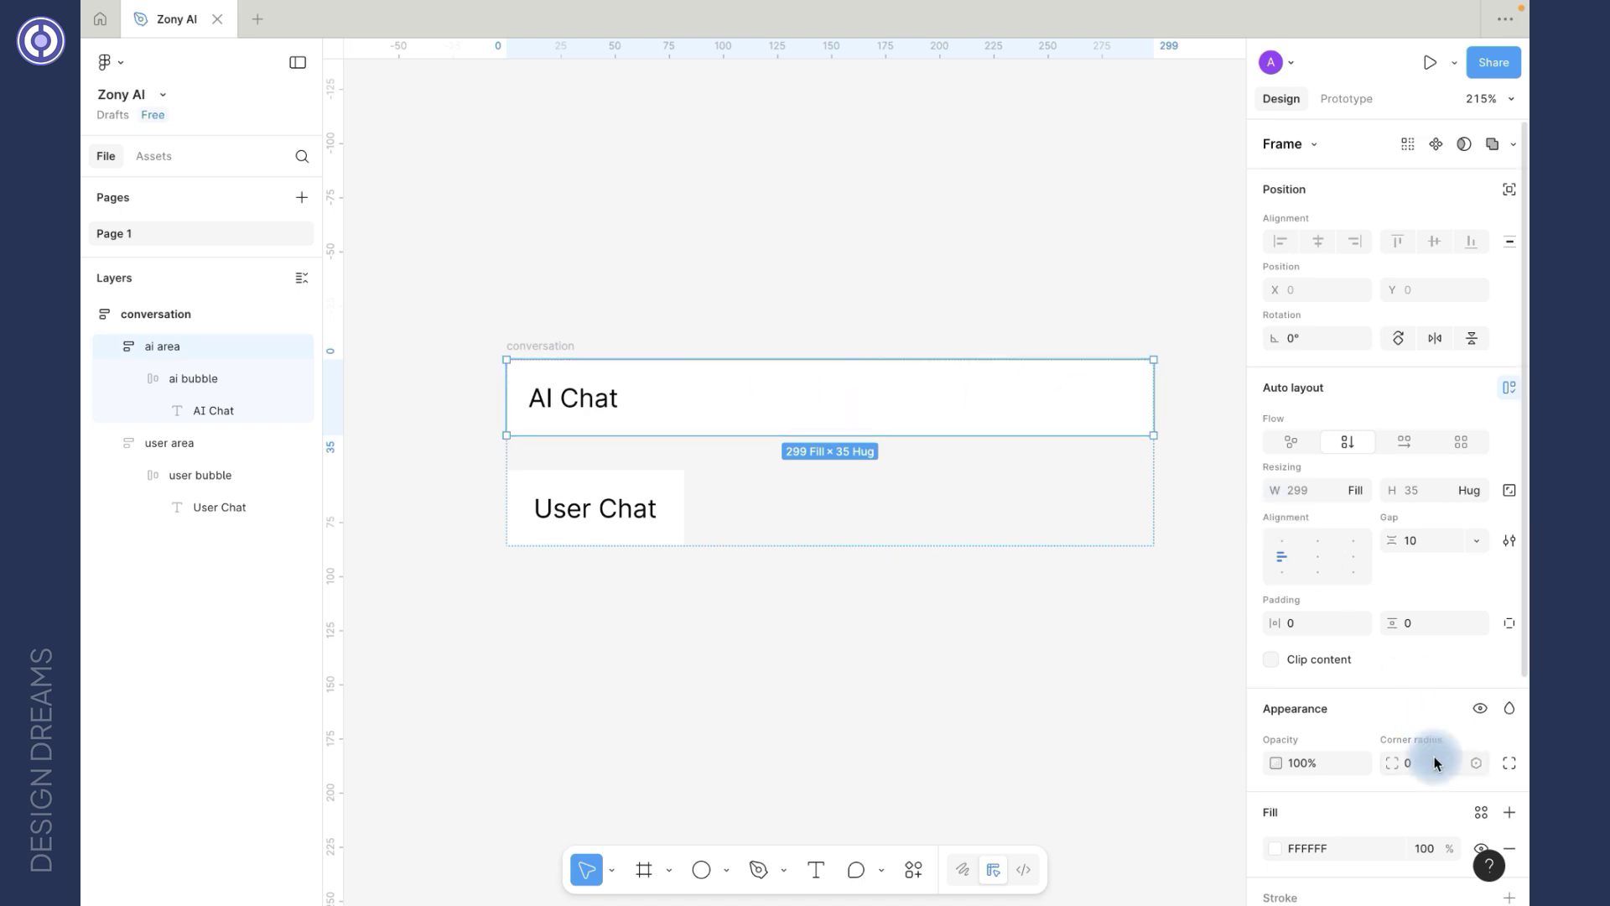
scroll(1433, 758, "down", 2)
left_click(1509, 792)
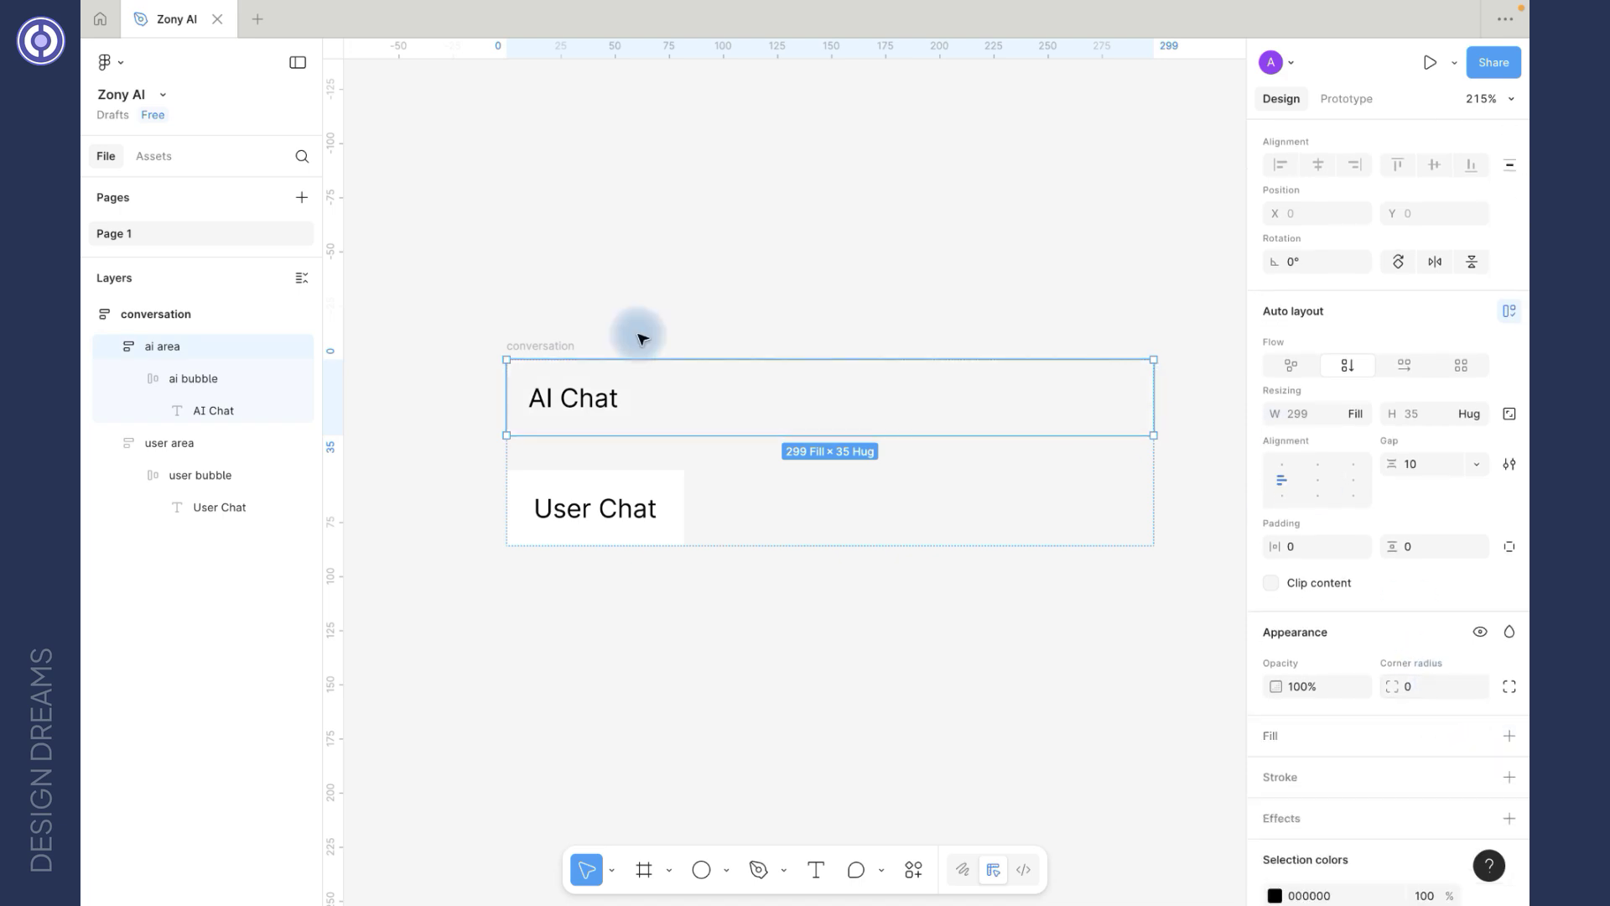
Step: Set the user area's width to fill its container and the user bubble's width to hug its contents
left_click(646, 489)
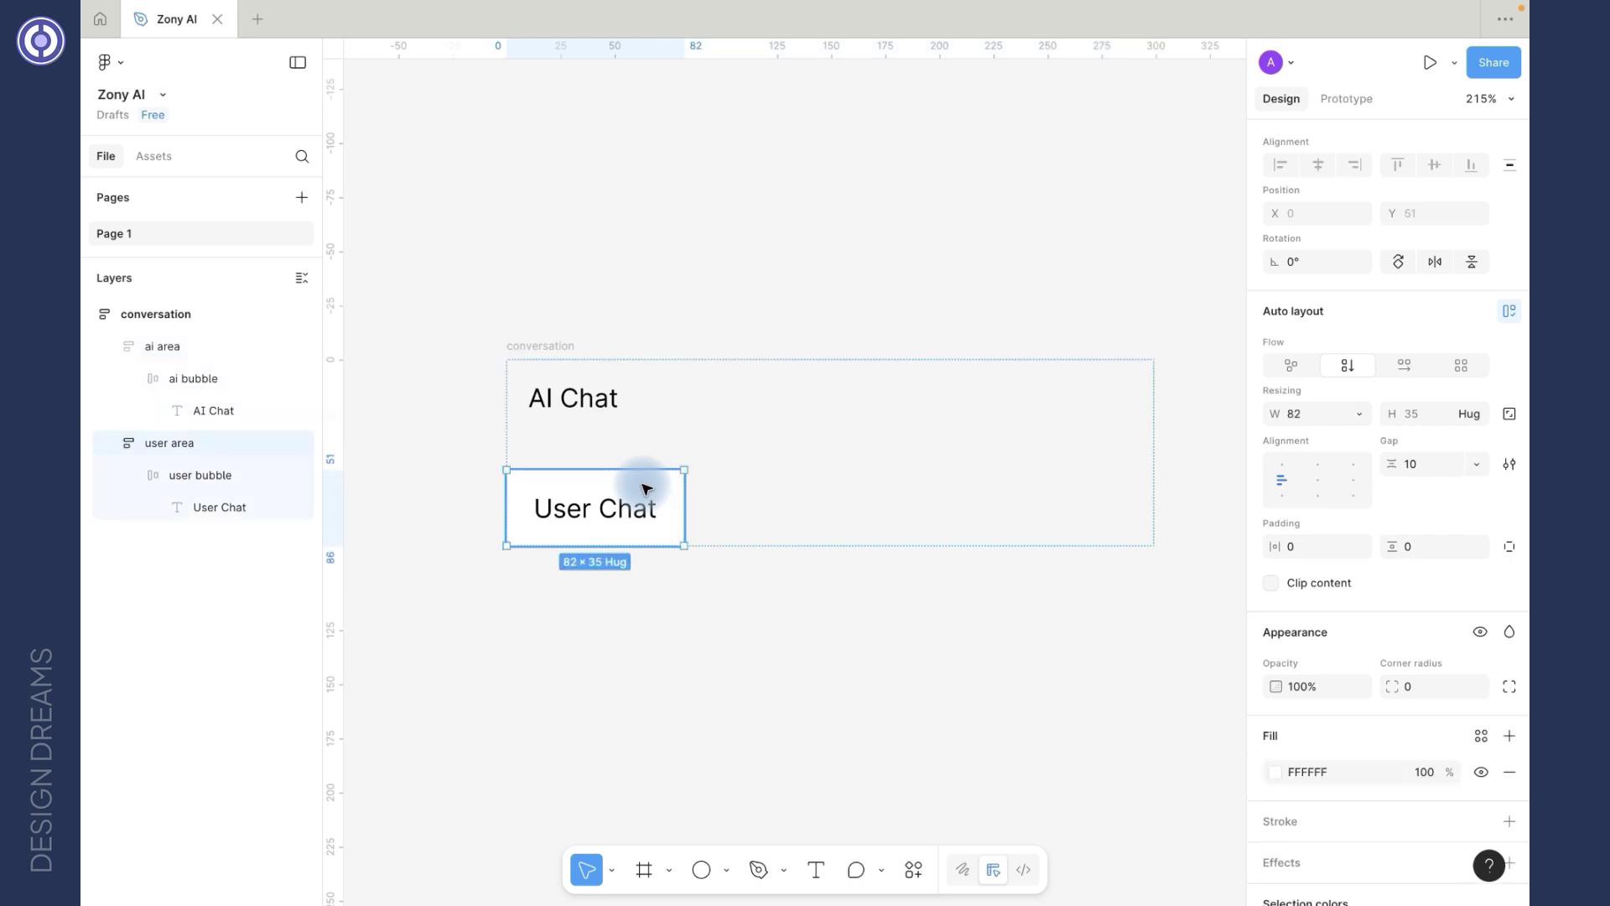
left_click(1357, 413)
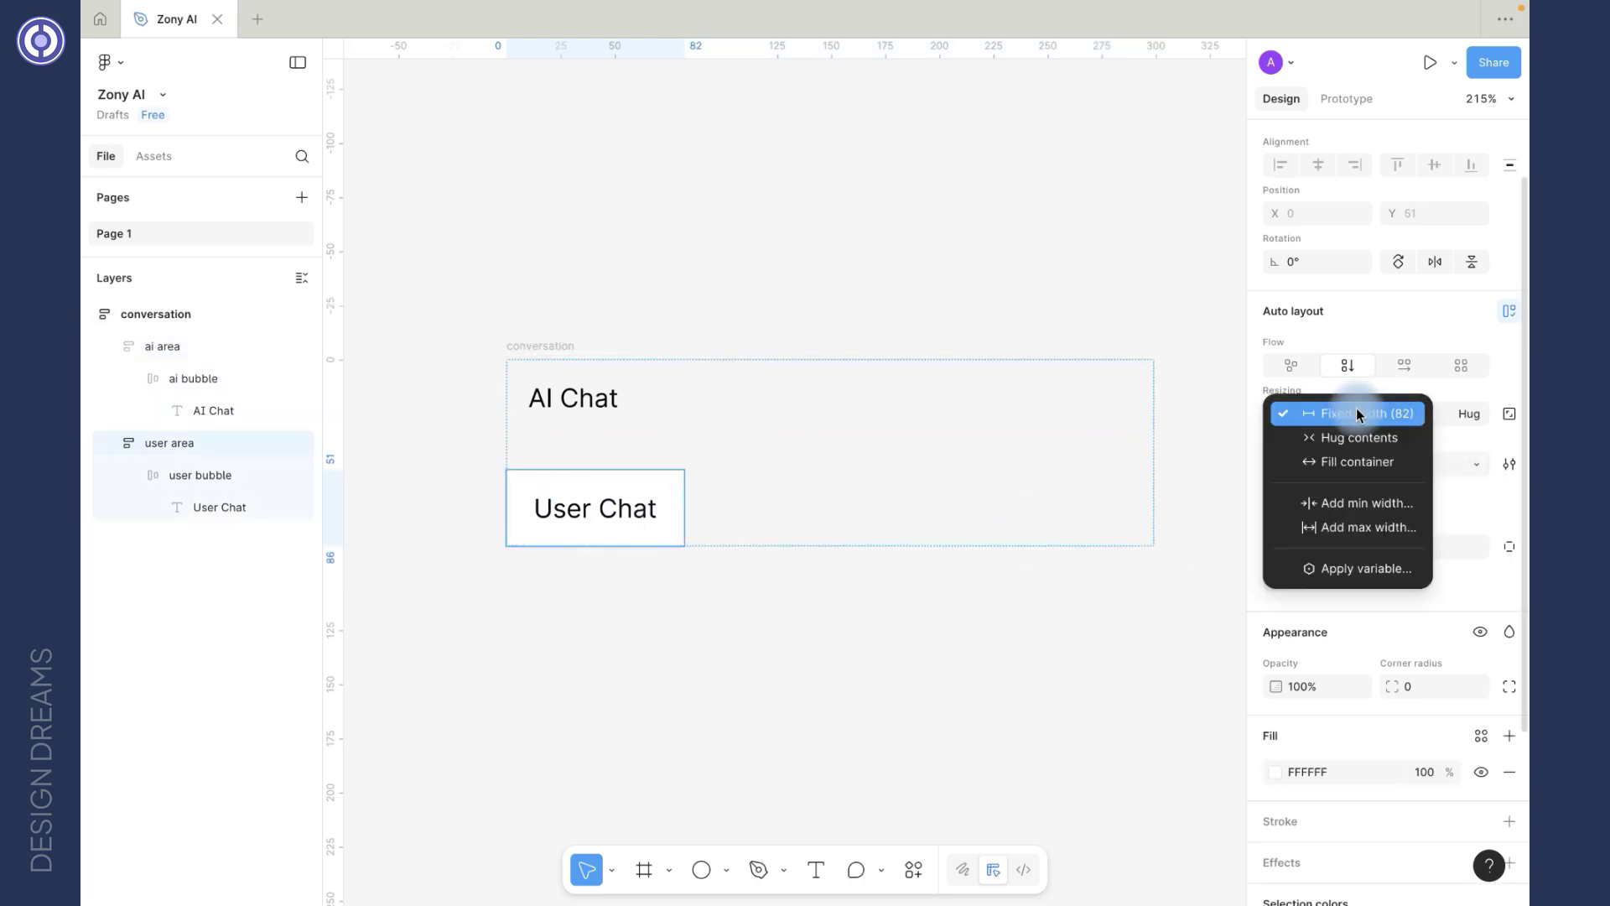
left_click(1362, 462)
left_click(220, 478)
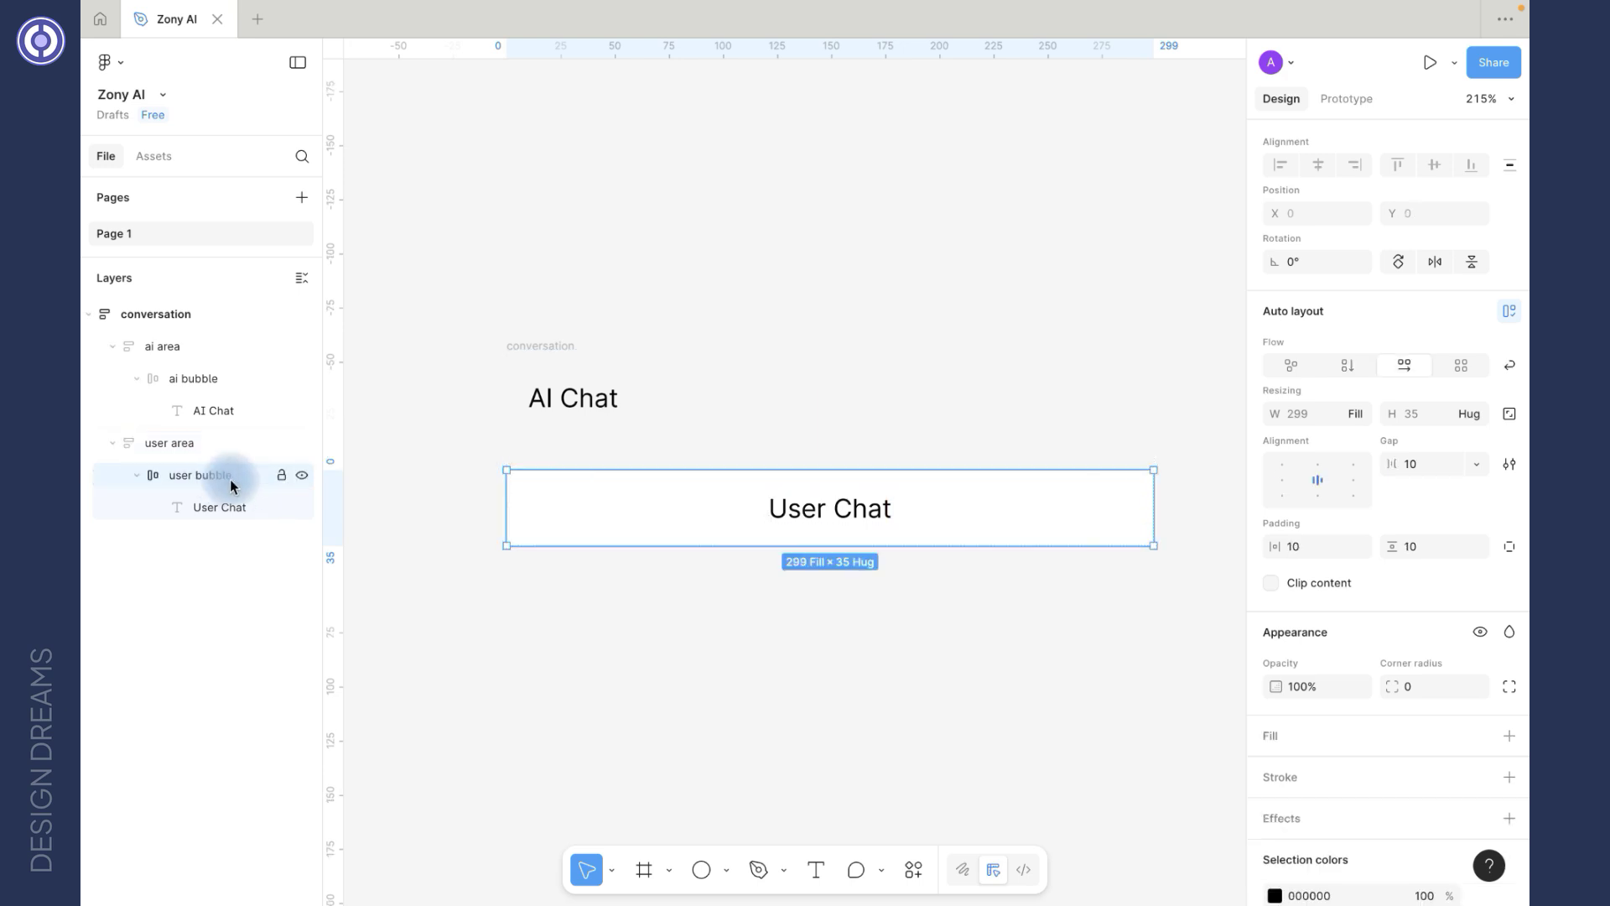
left_click(1369, 419)
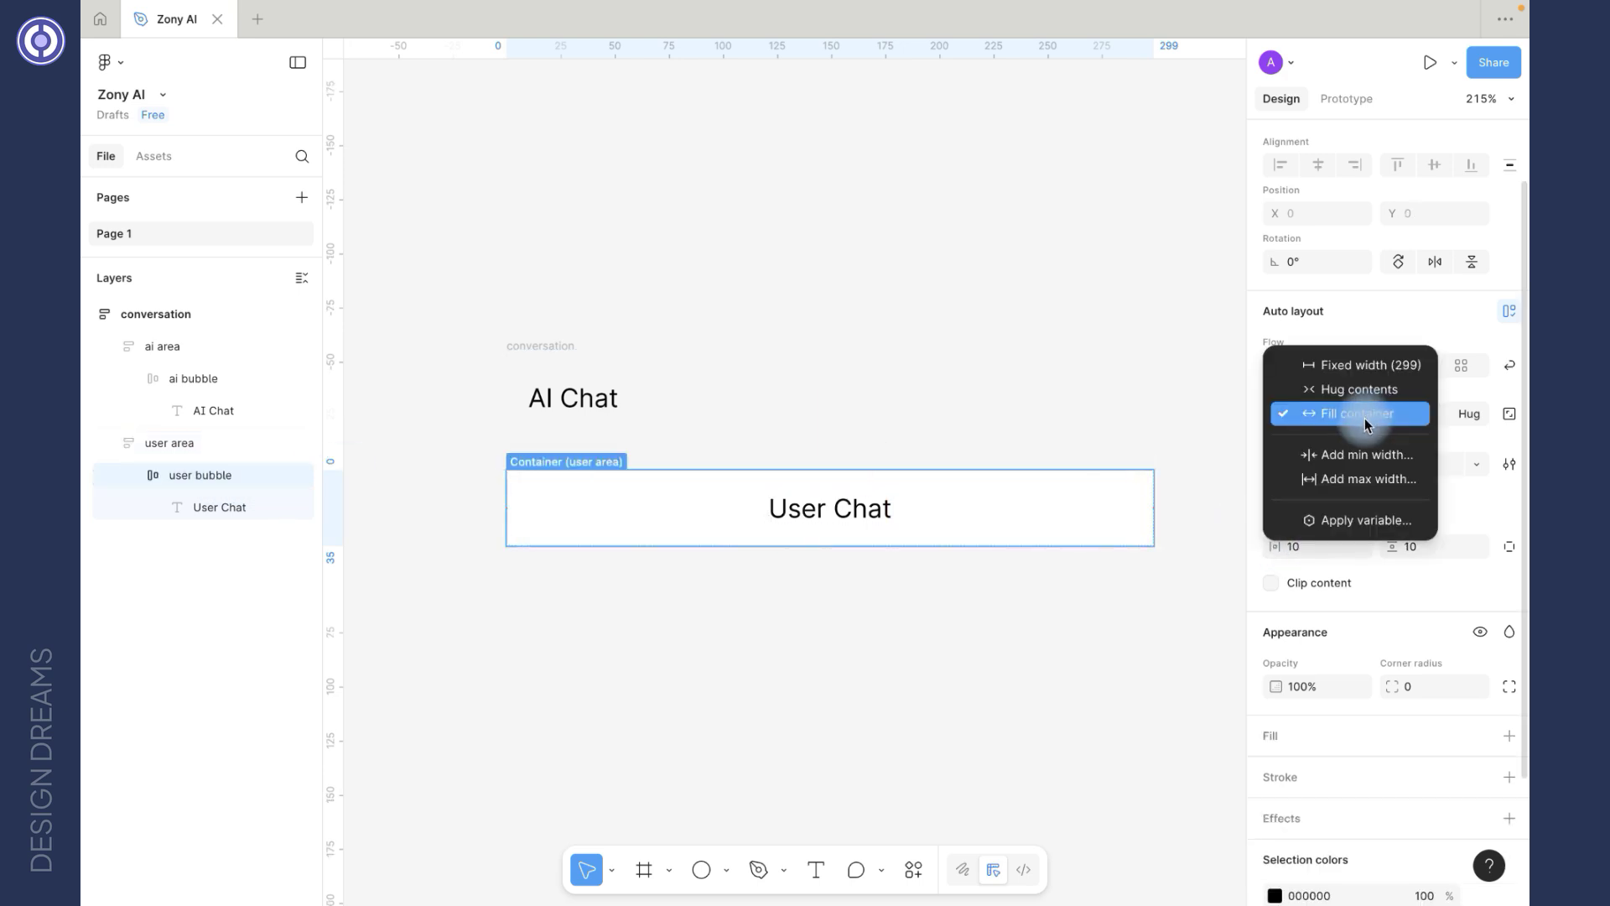
left_click(1375, 388)
Step: Remove the user area's white fill and align its content to the middle right
key("Escape")
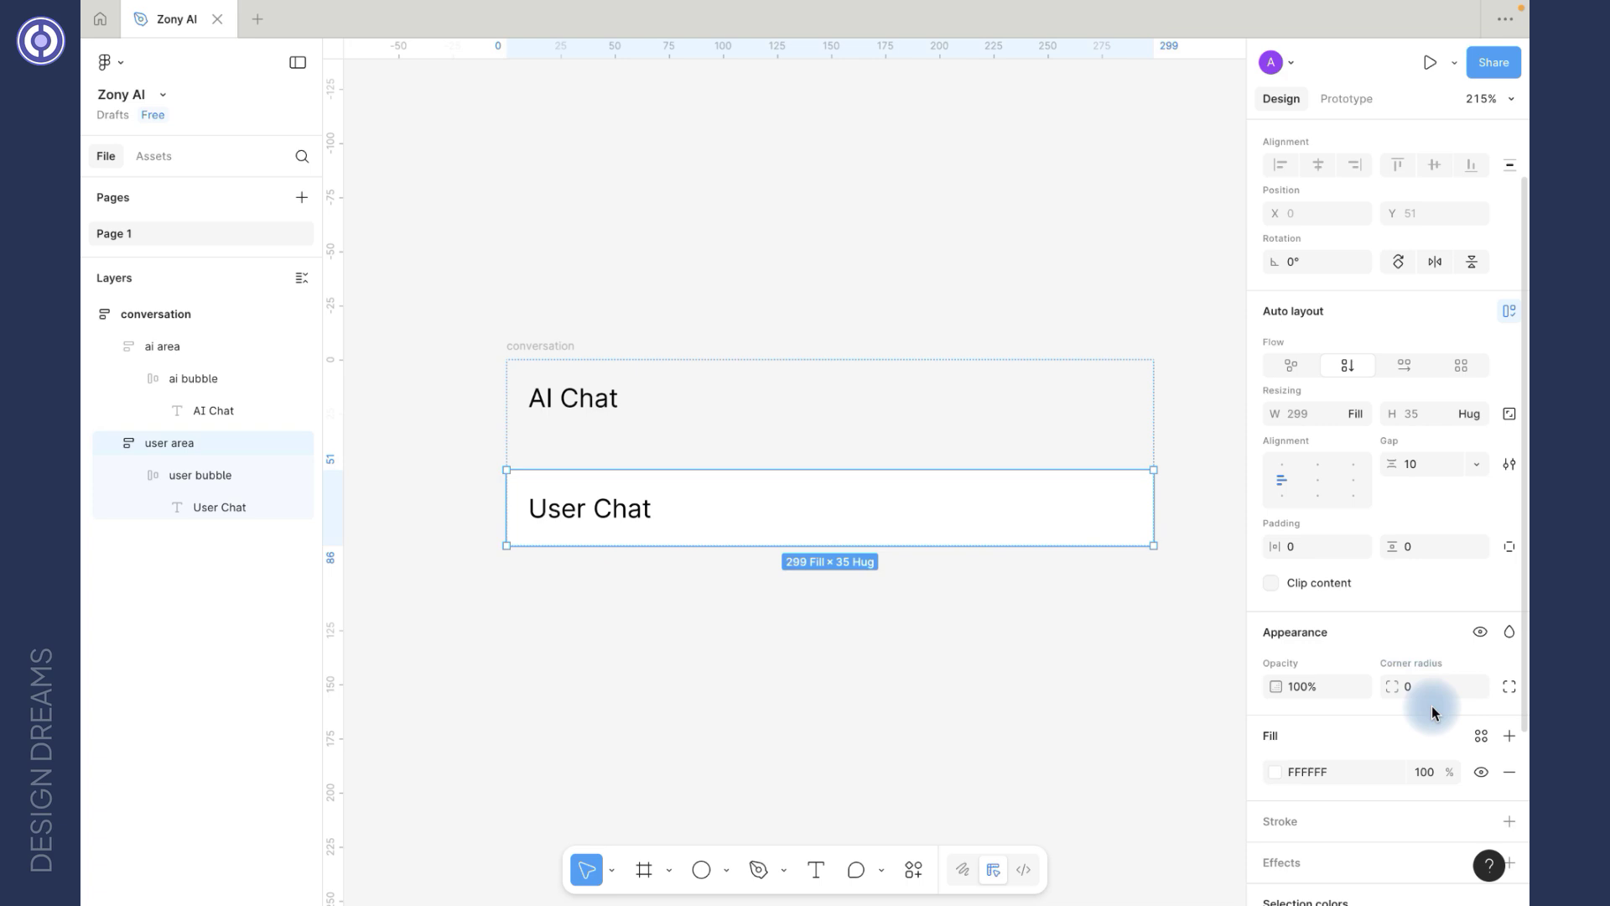
left_click(1509, 771)
key("Return")
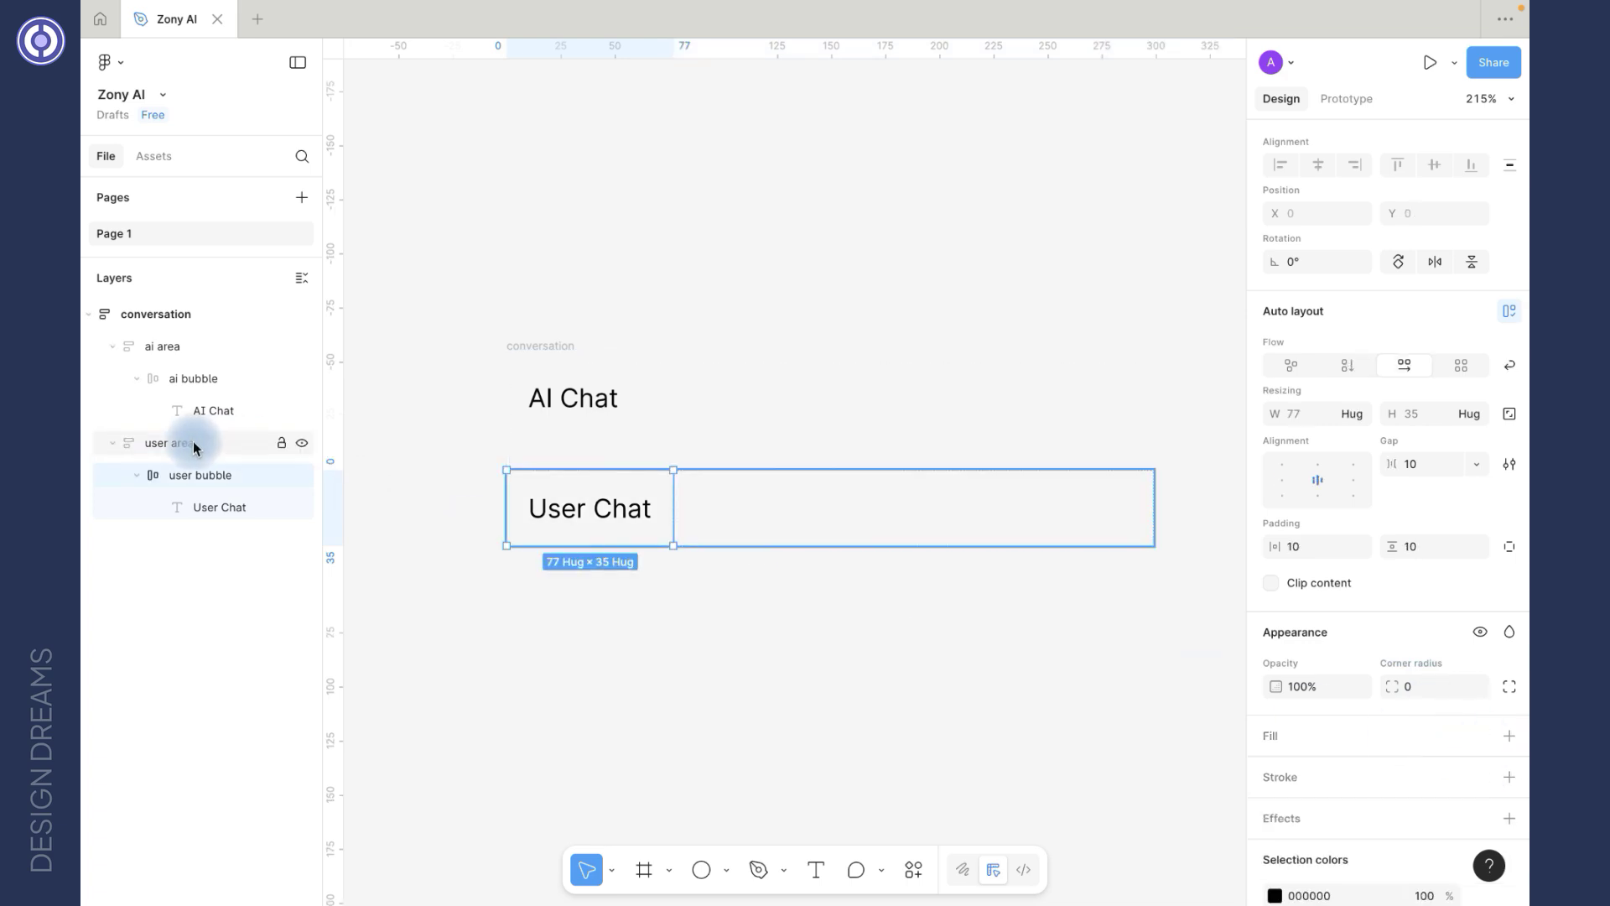
left_click(193, 441)
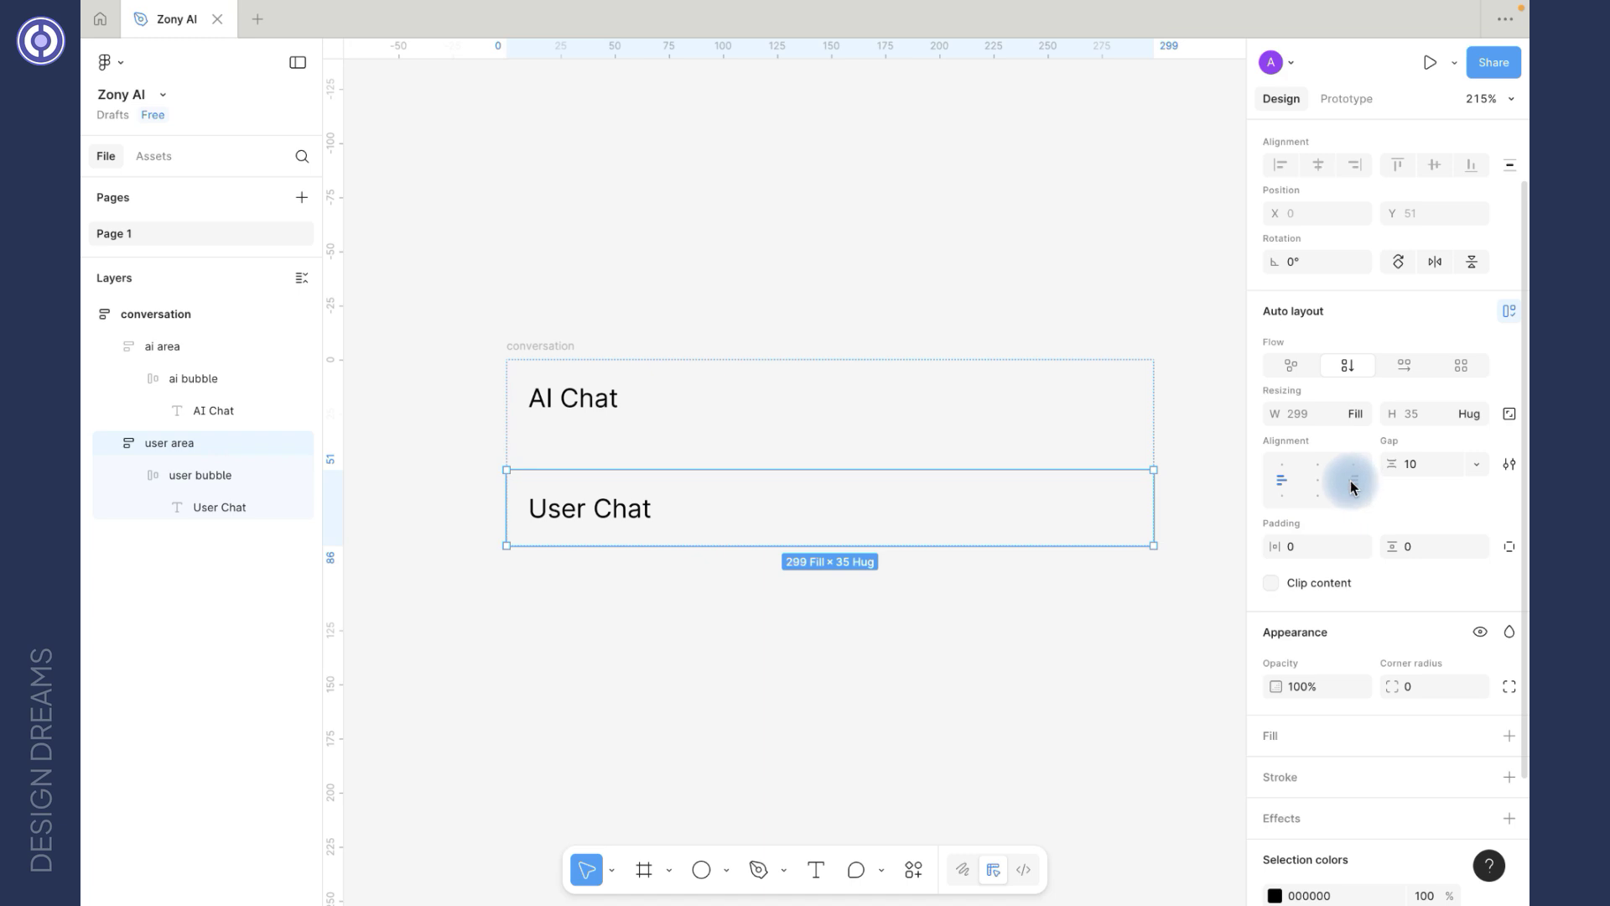
left_click(1350, 481)
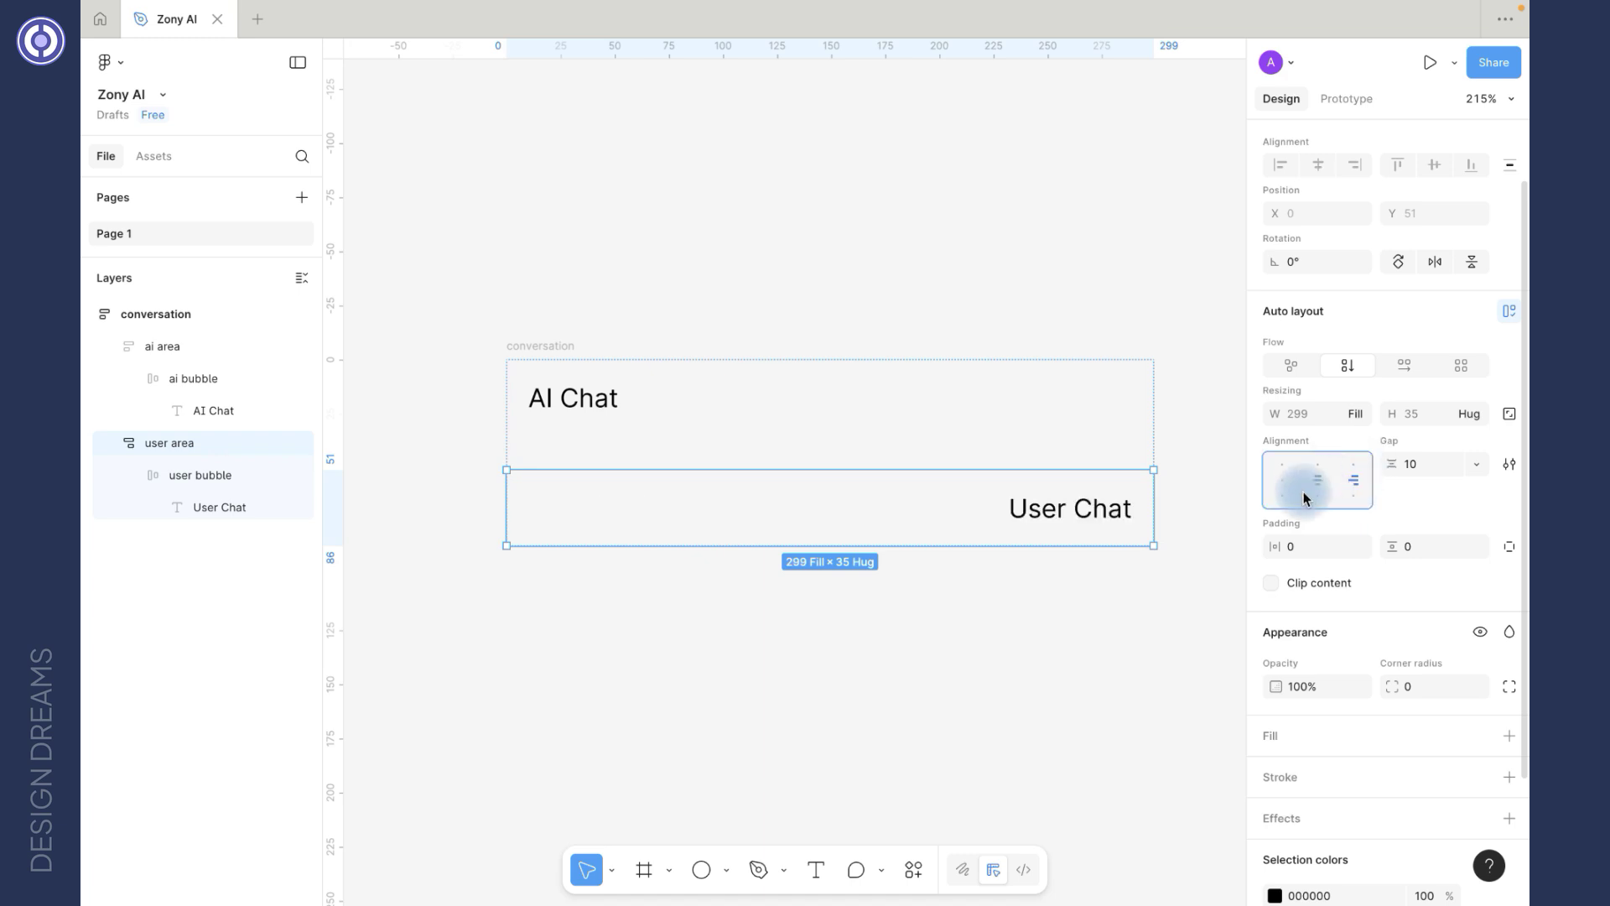
left_click(525, 252)
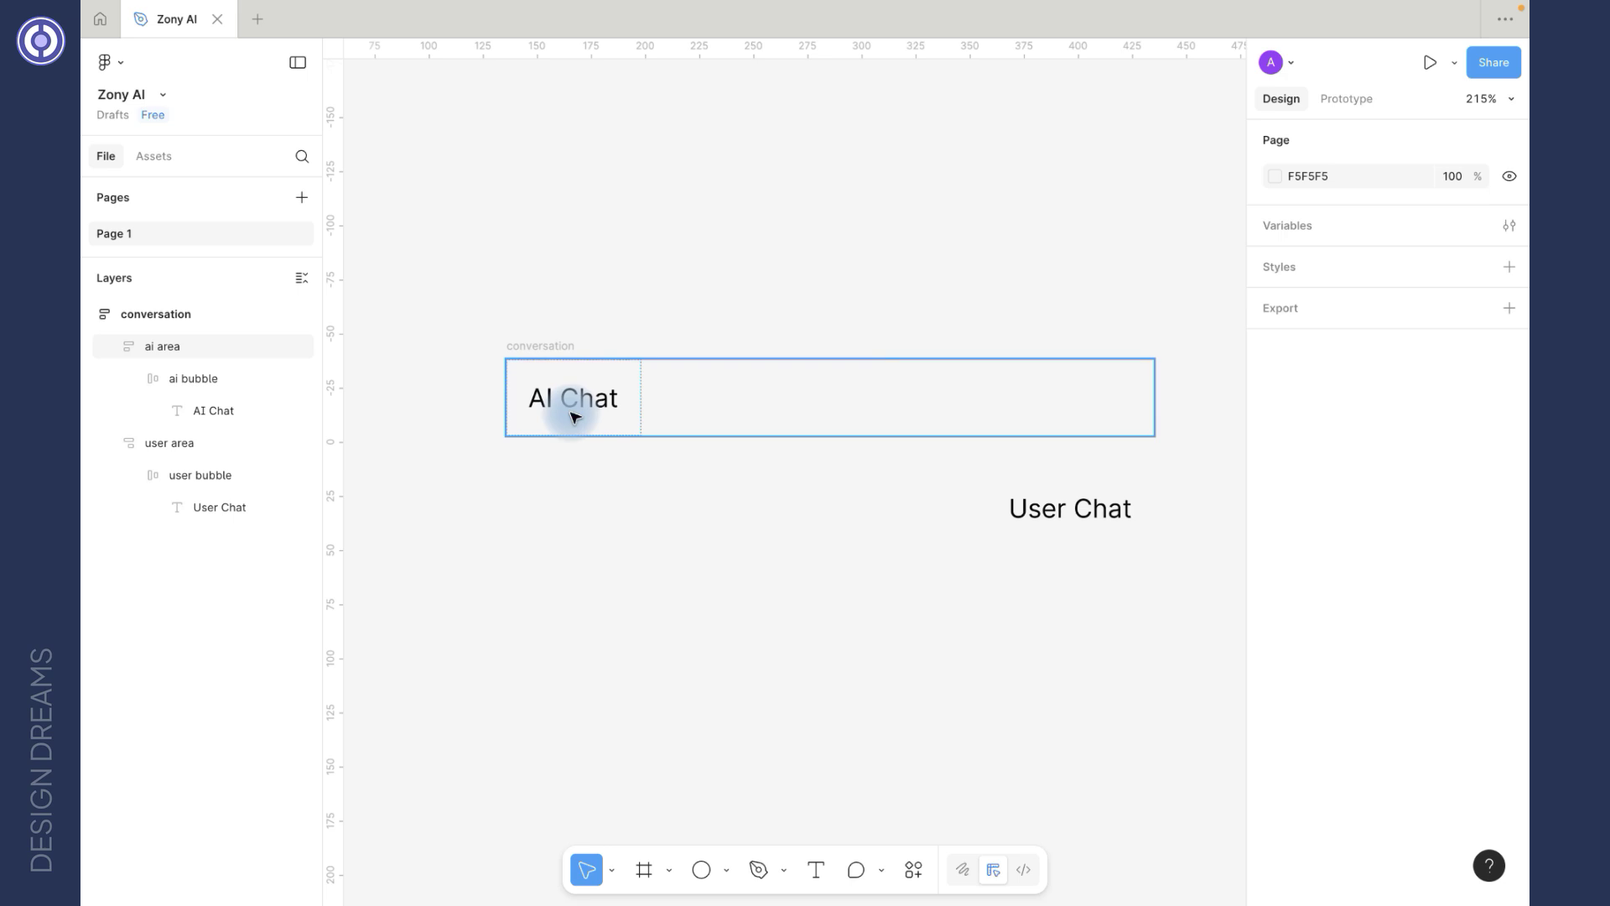
Step: Set the ai bubble's horizontal and vertical padding to 0
left_click(610, 427)
left_click(194, 377)
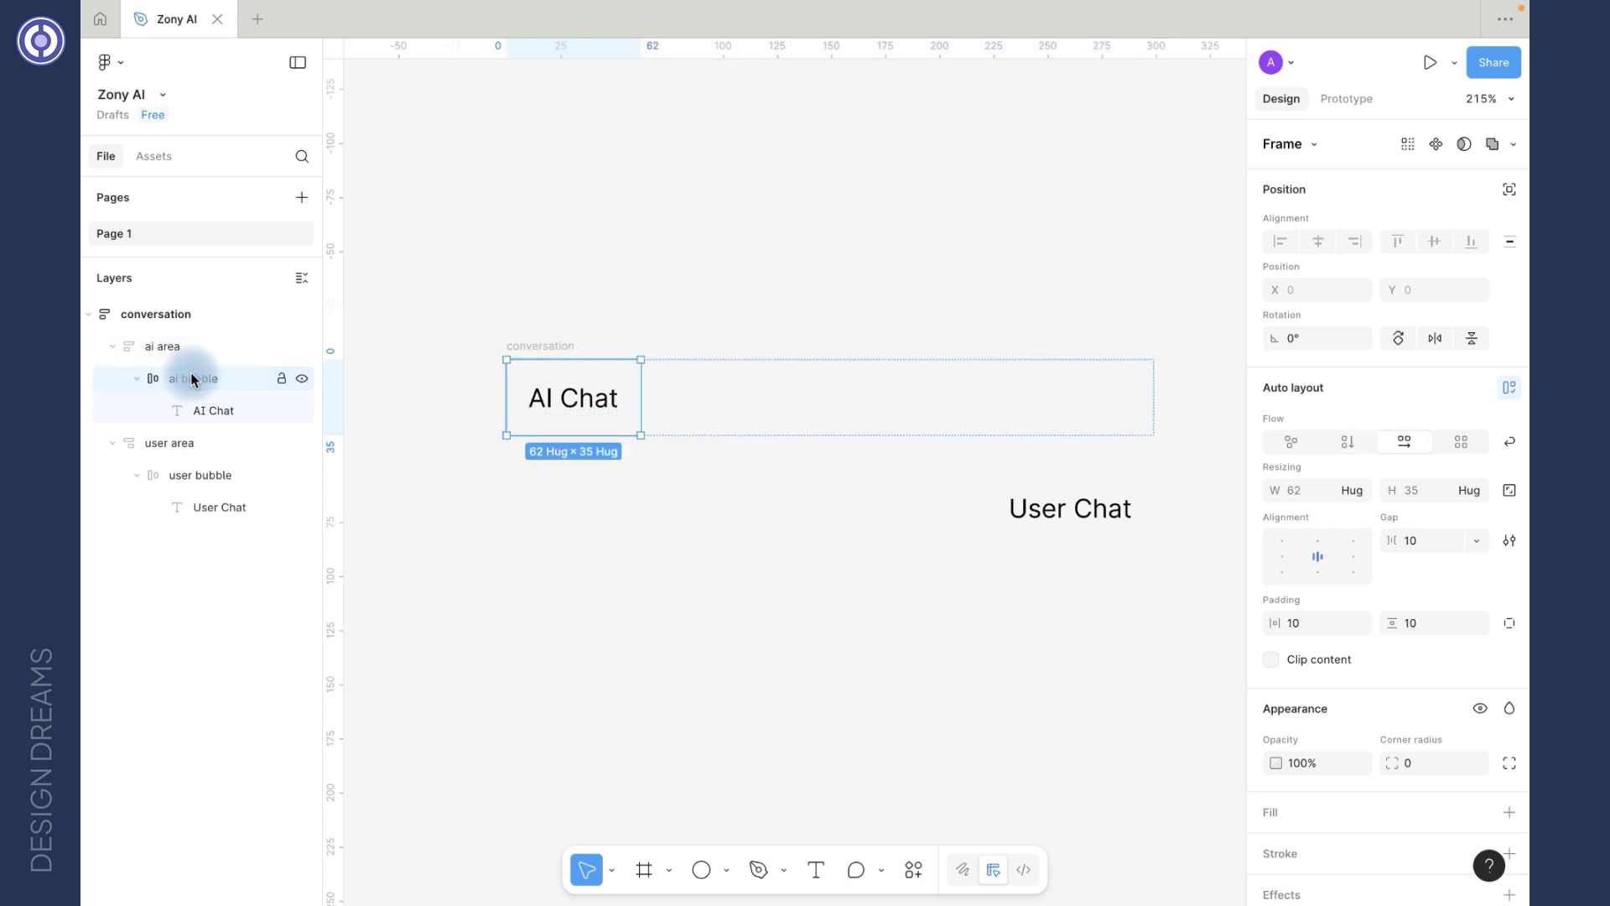
left_click(1310, 623)
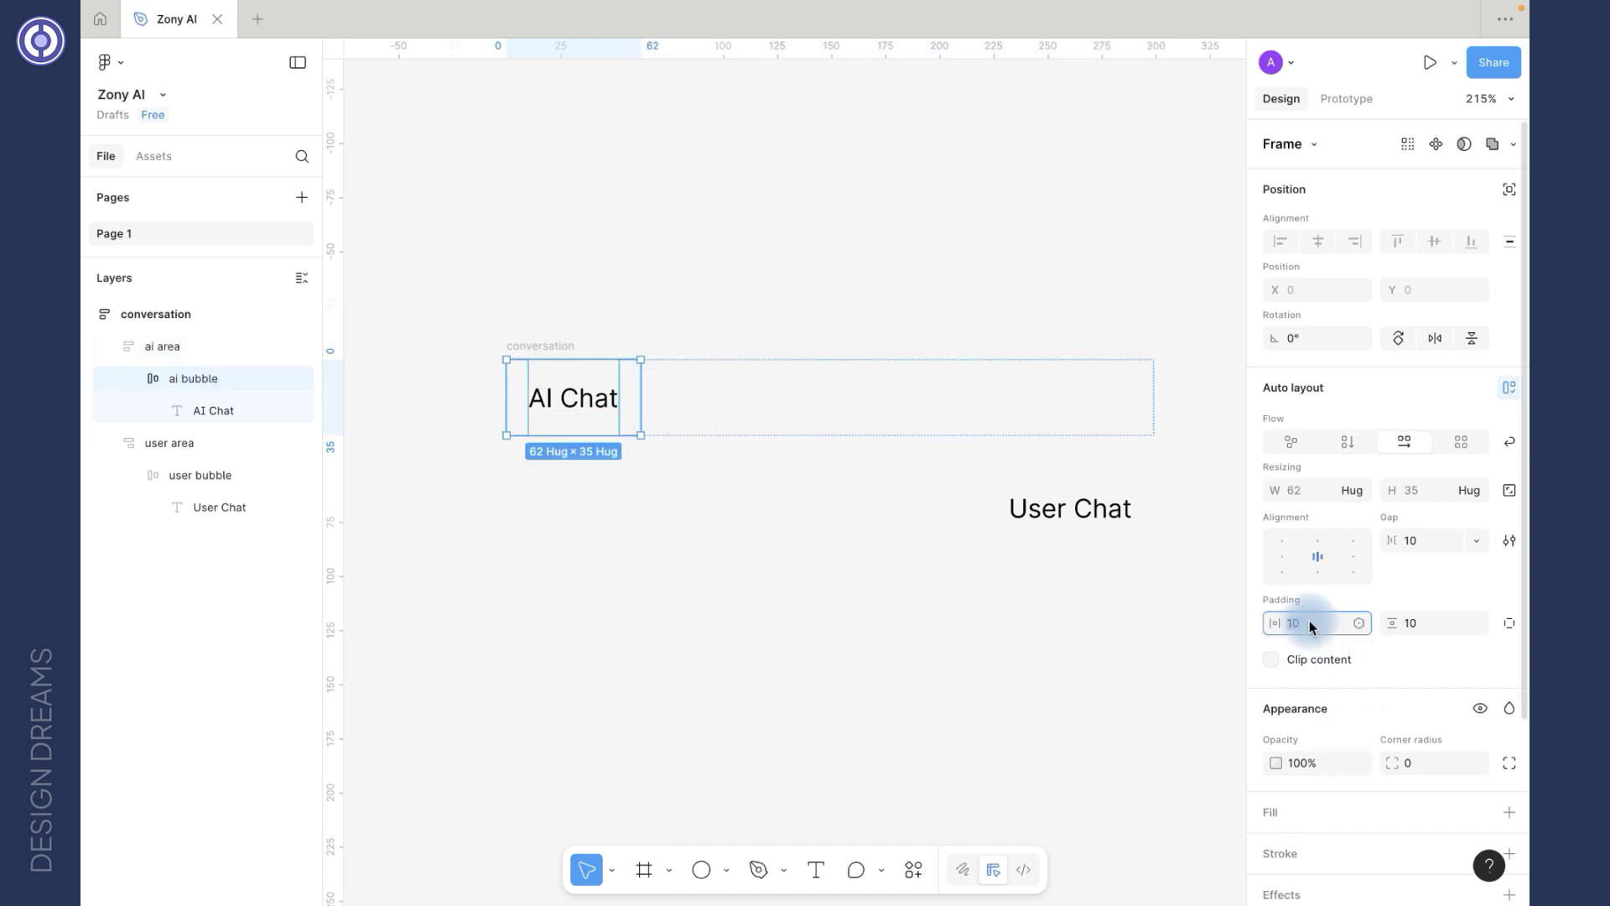
type("0")
key("Tab")
type("0")
key("Tab")
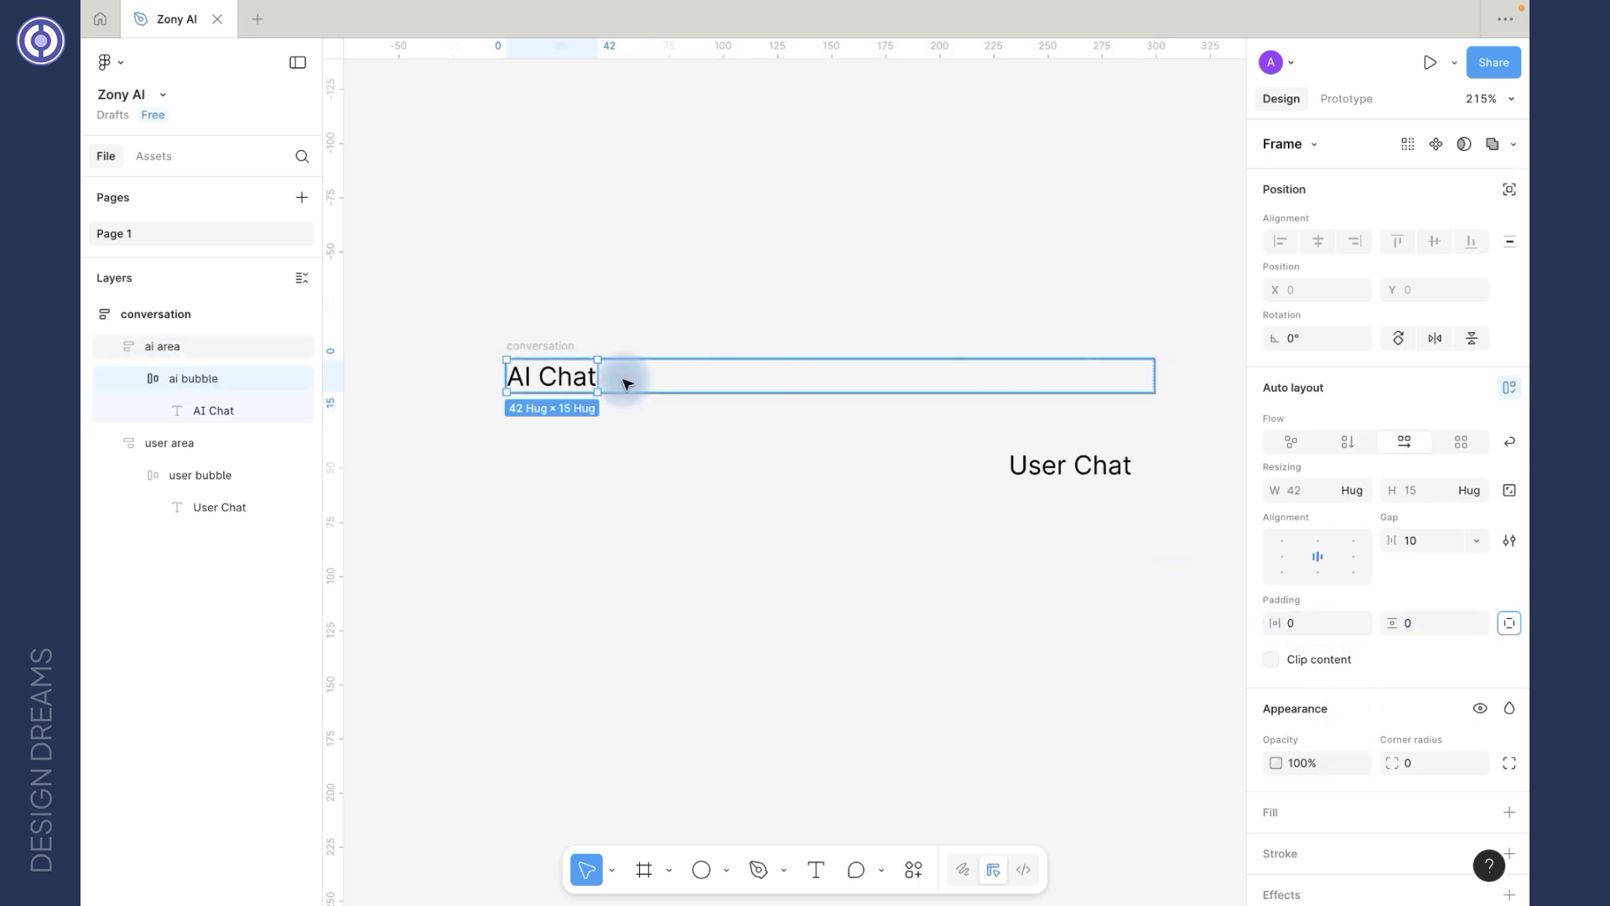
Step: Add a light lavender fill, EAE7FB, to the user bubble
left_click(1032, 492)
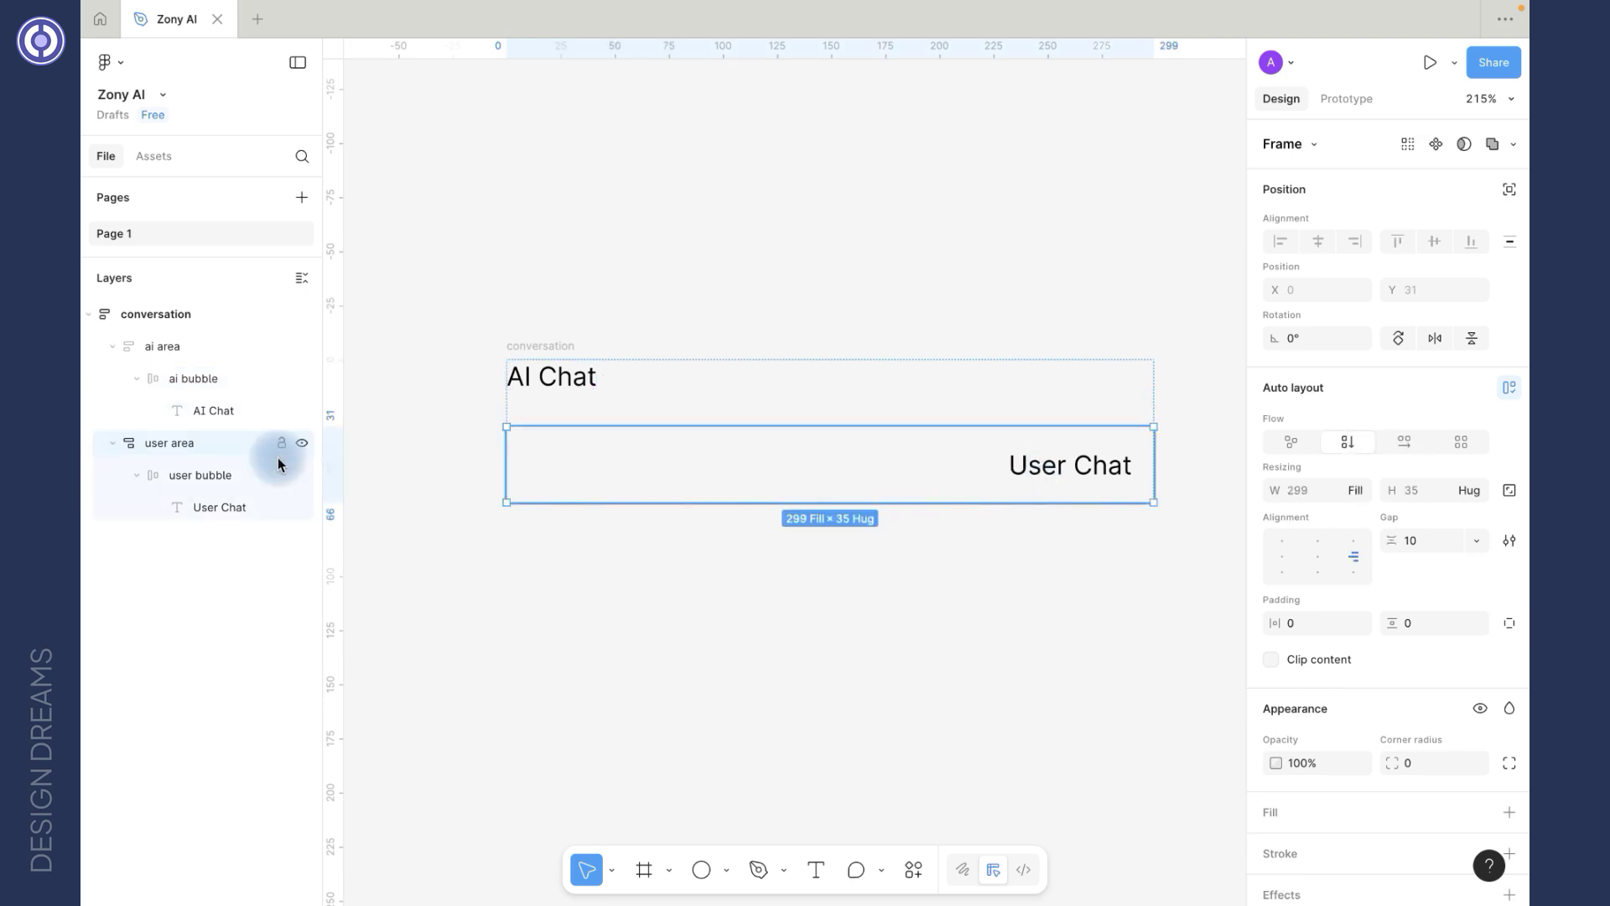
left_click(212, 471)
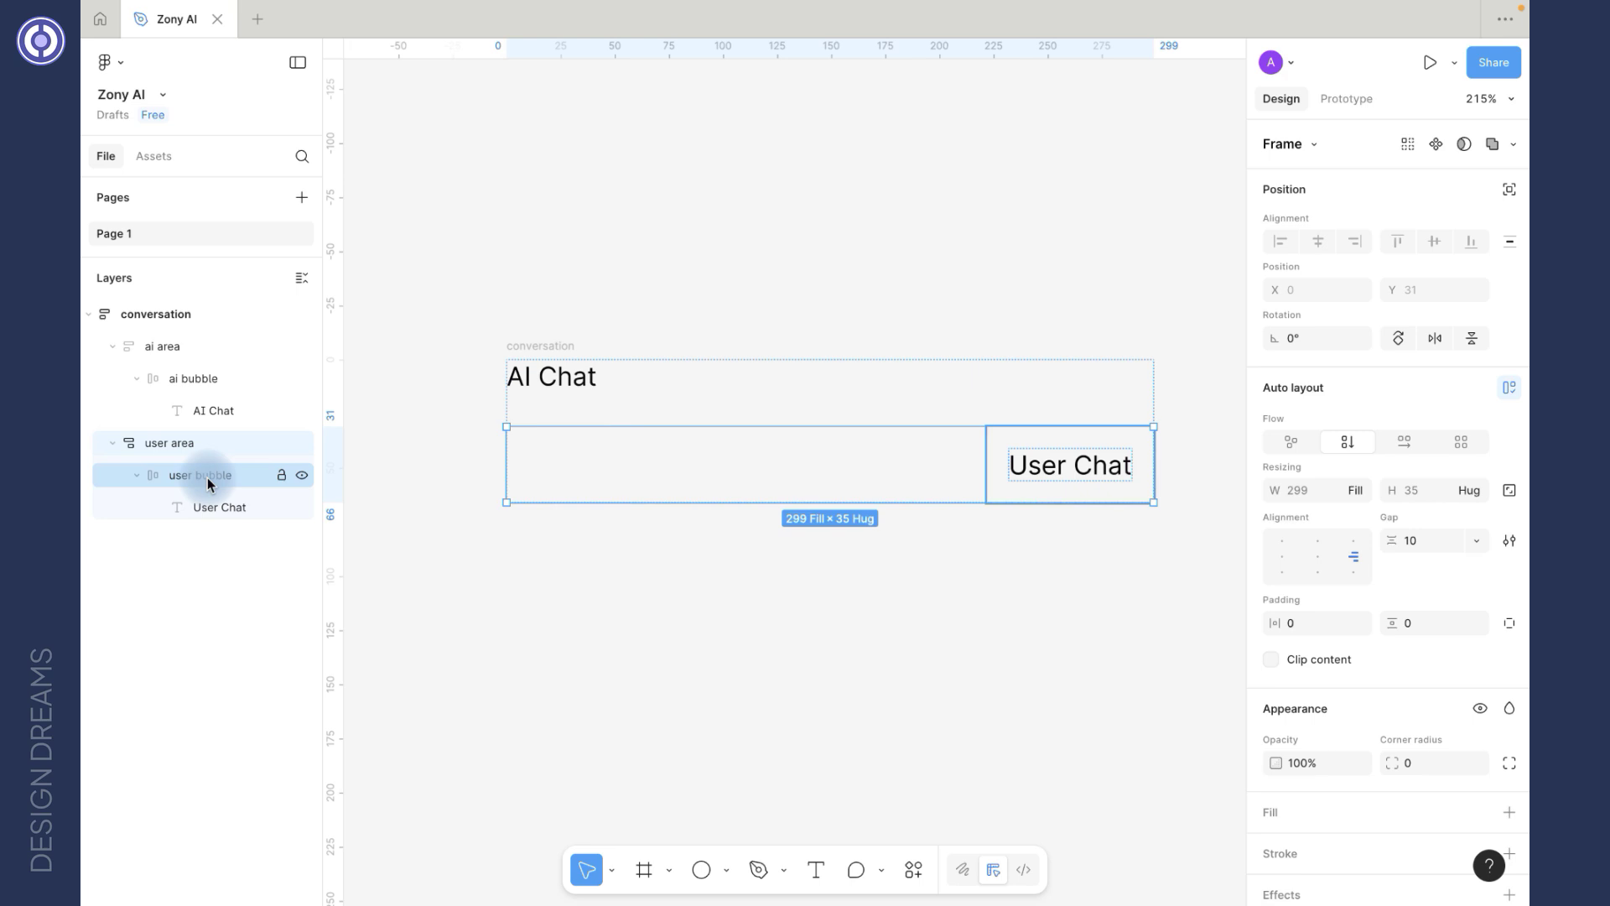
scroll(1509, 738, "down", 1)
left_click(1510, 751)
left_click_drag(1254, 538, 1189, 542)
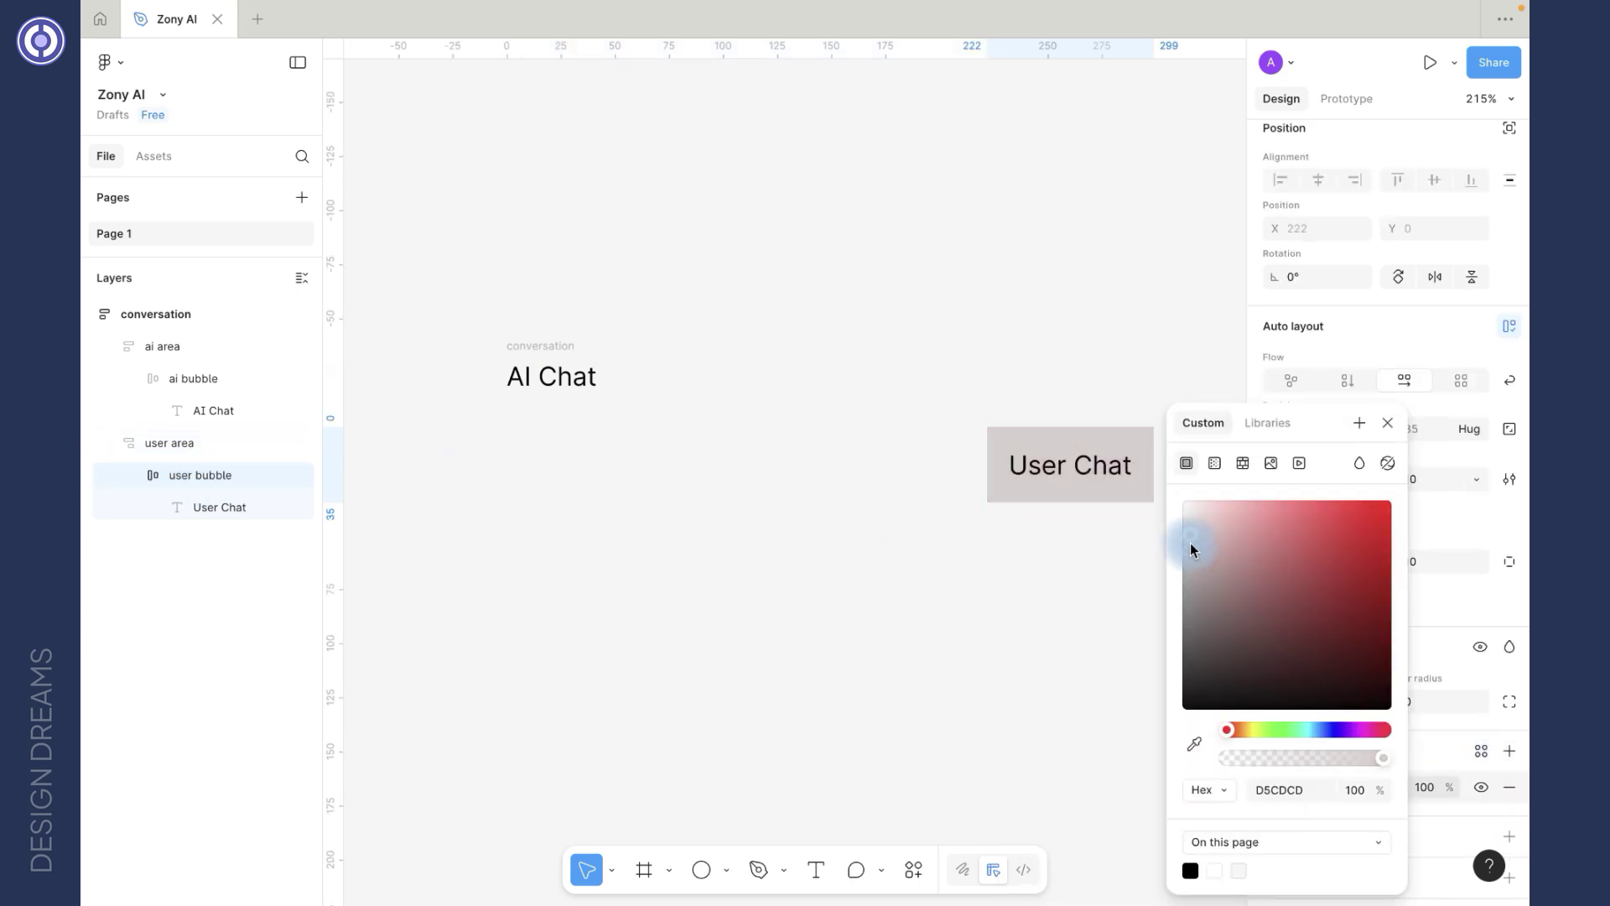
left_click(1333, 729)
left_click_drag(1311, 550, 1199, 511)
Step: Set the text color of "User Chat" to 212121
left_click(1063, 466)
left_click(1327, 837)
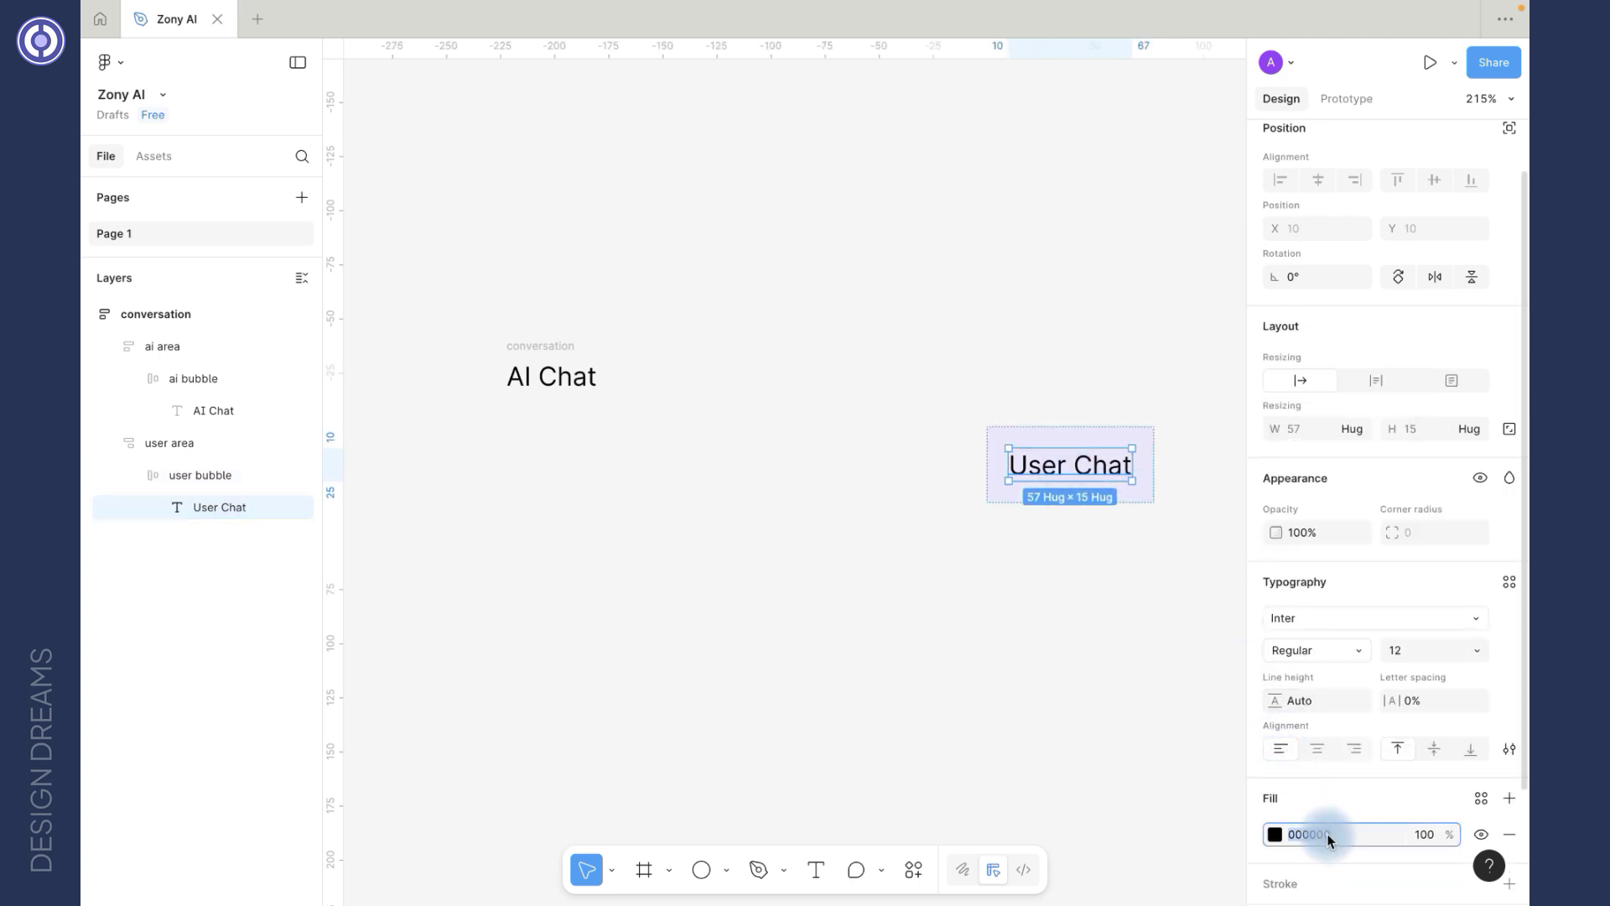
type("21")
key("Return")
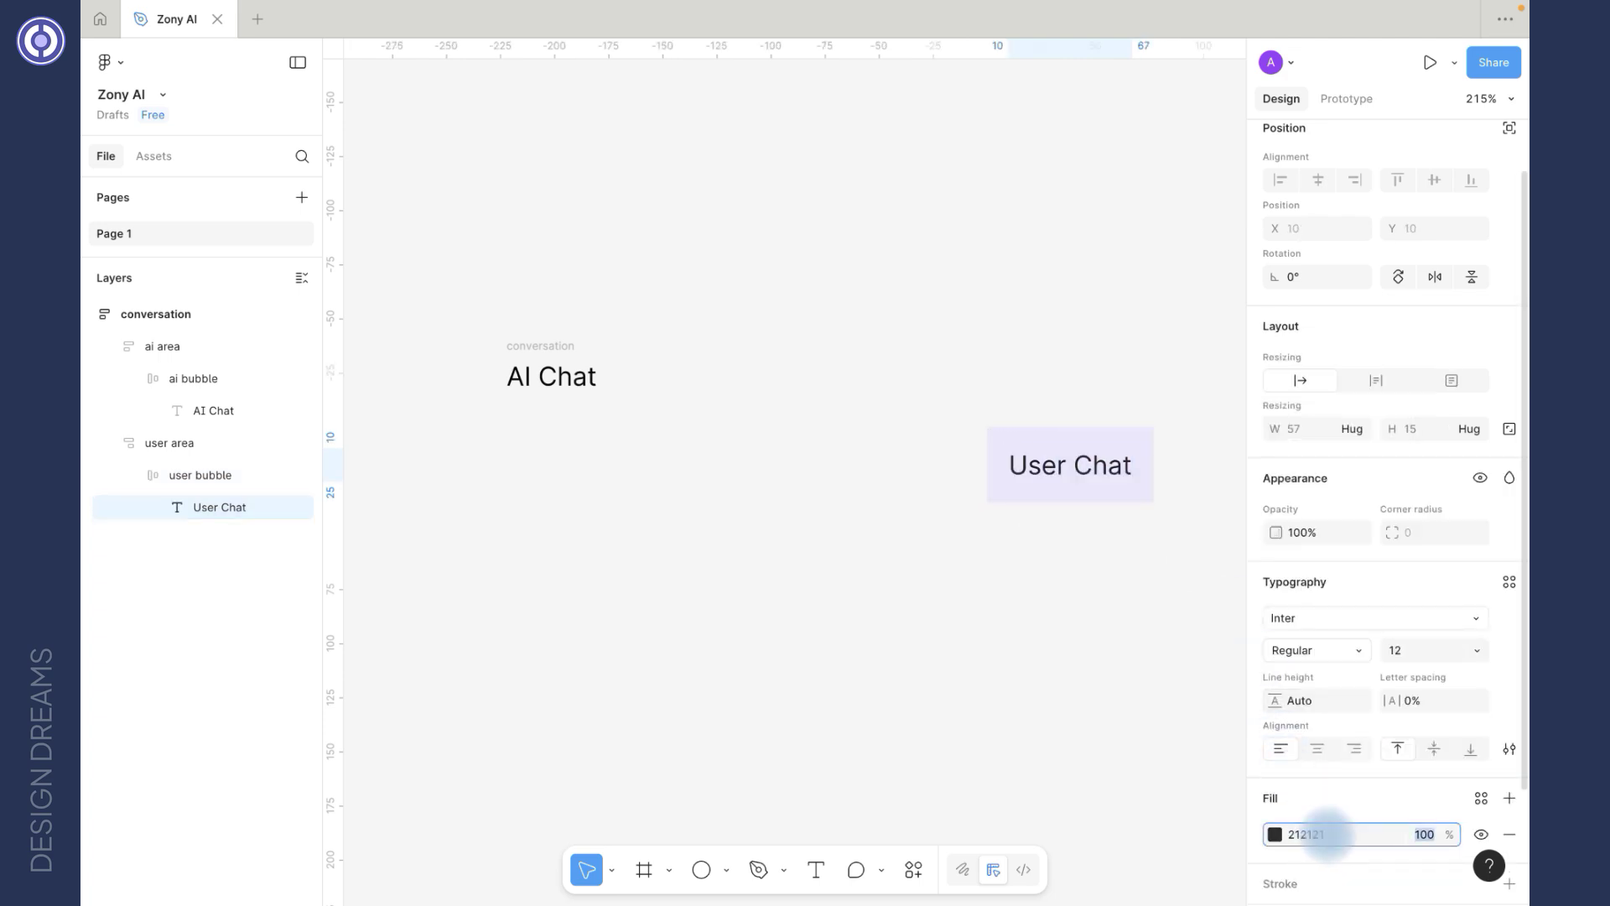
key("Escape")
Step: Round the user bubble's top-left and bottom-left corners individually with a radius of 6, keeping the top-right corner square
left_click(216, 475)
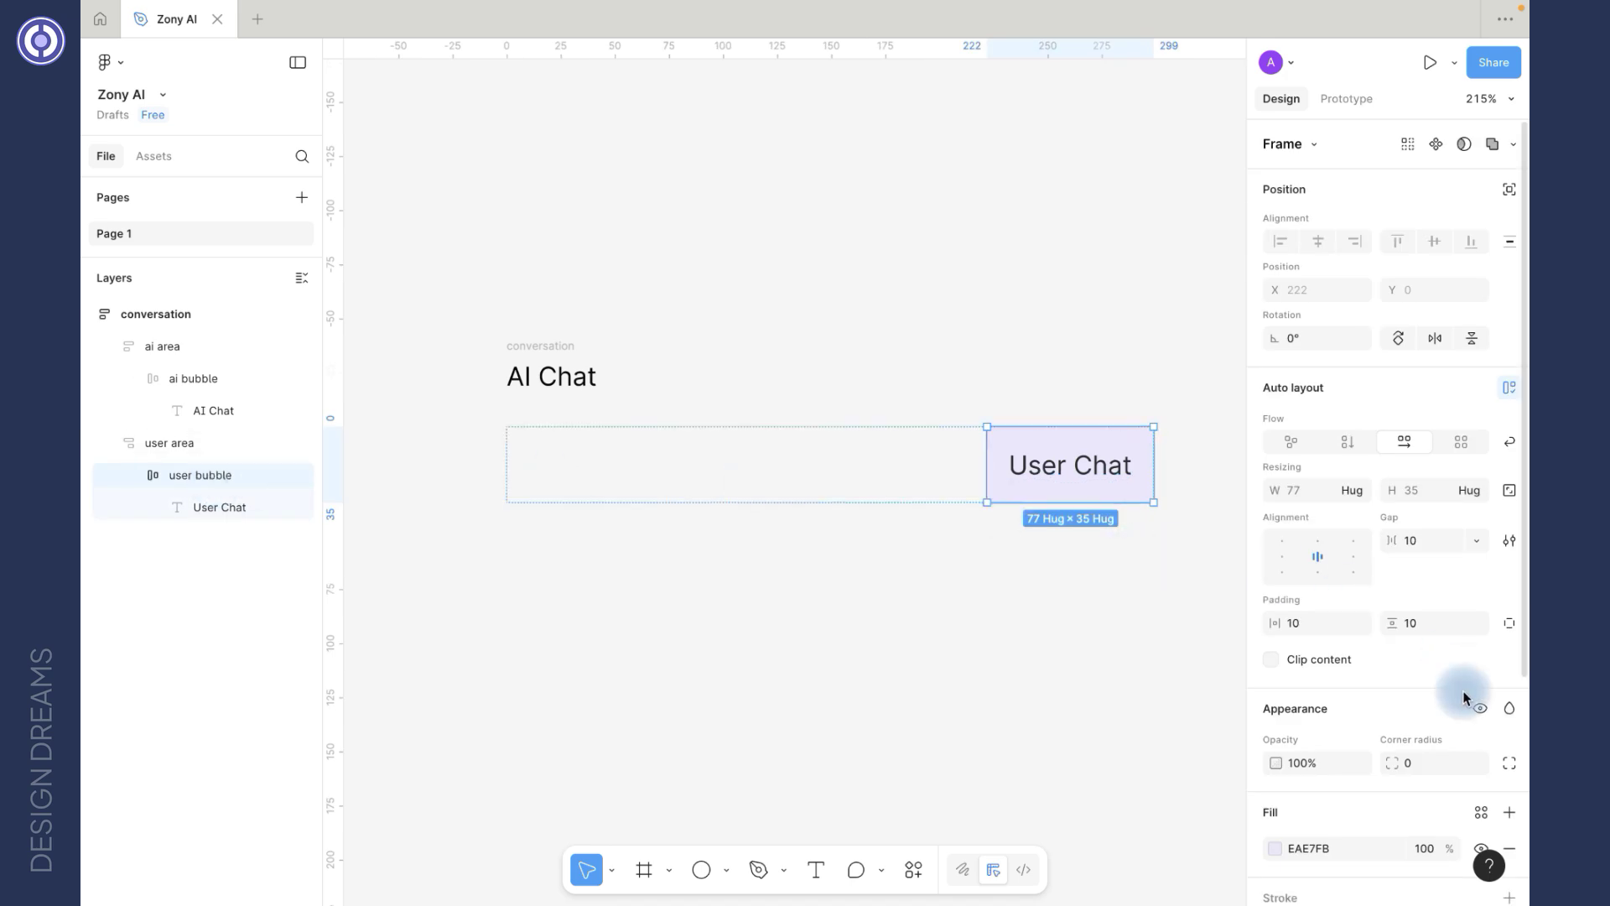
scroll(1341, 629, "down", 3)
left_click(1507, 640)
left_click(1507, 640)
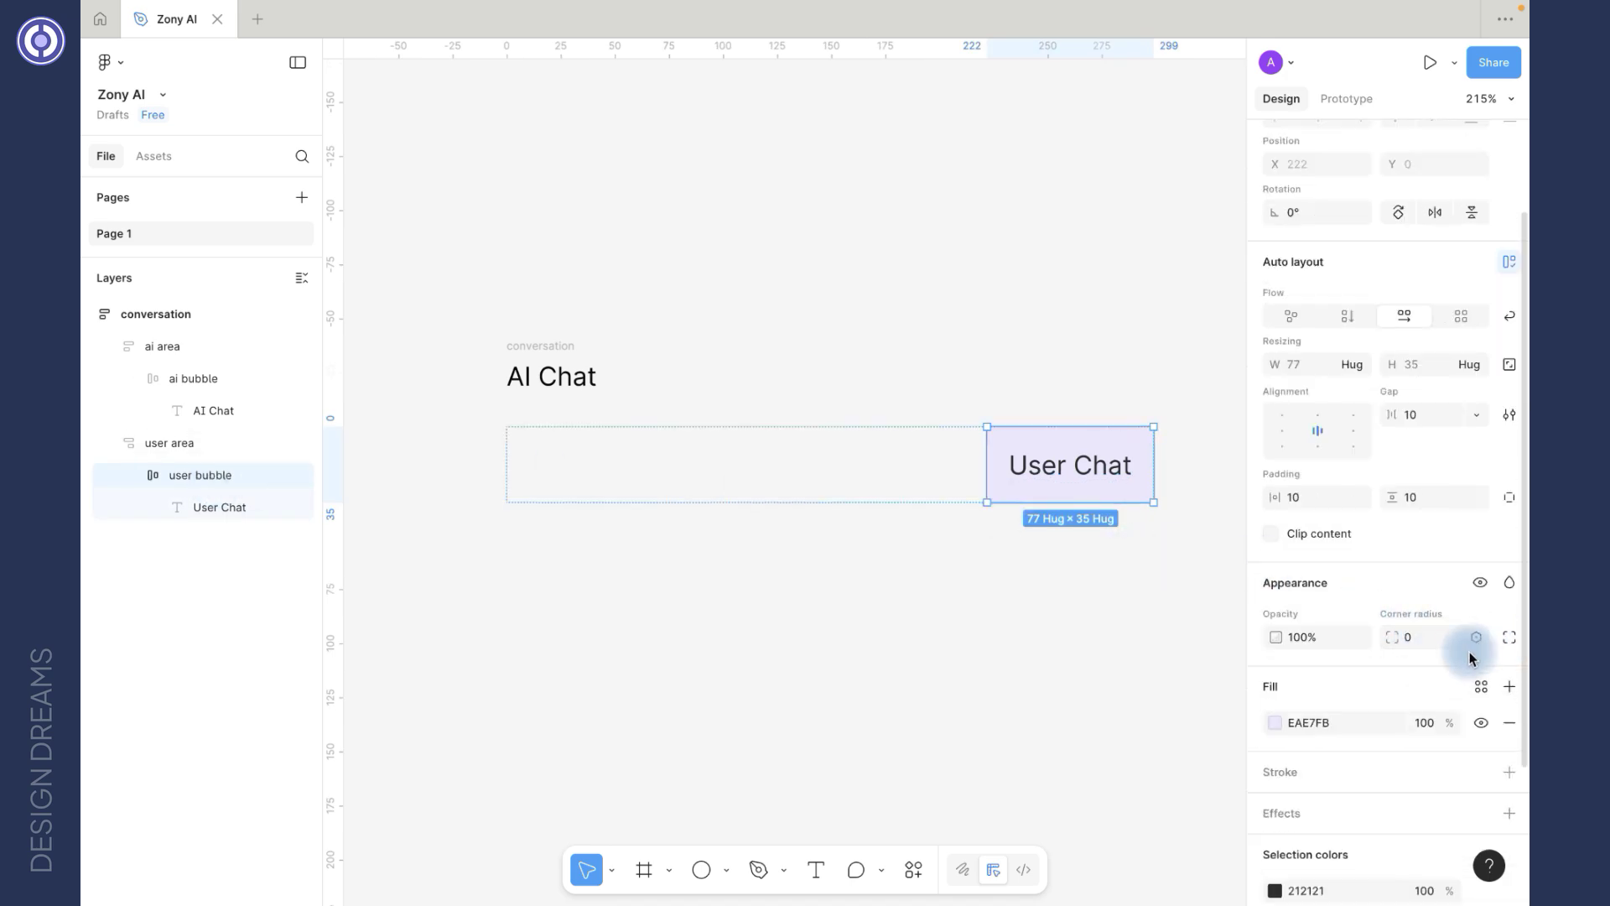
left_click(1509, 640)
left_click(1294, 671)
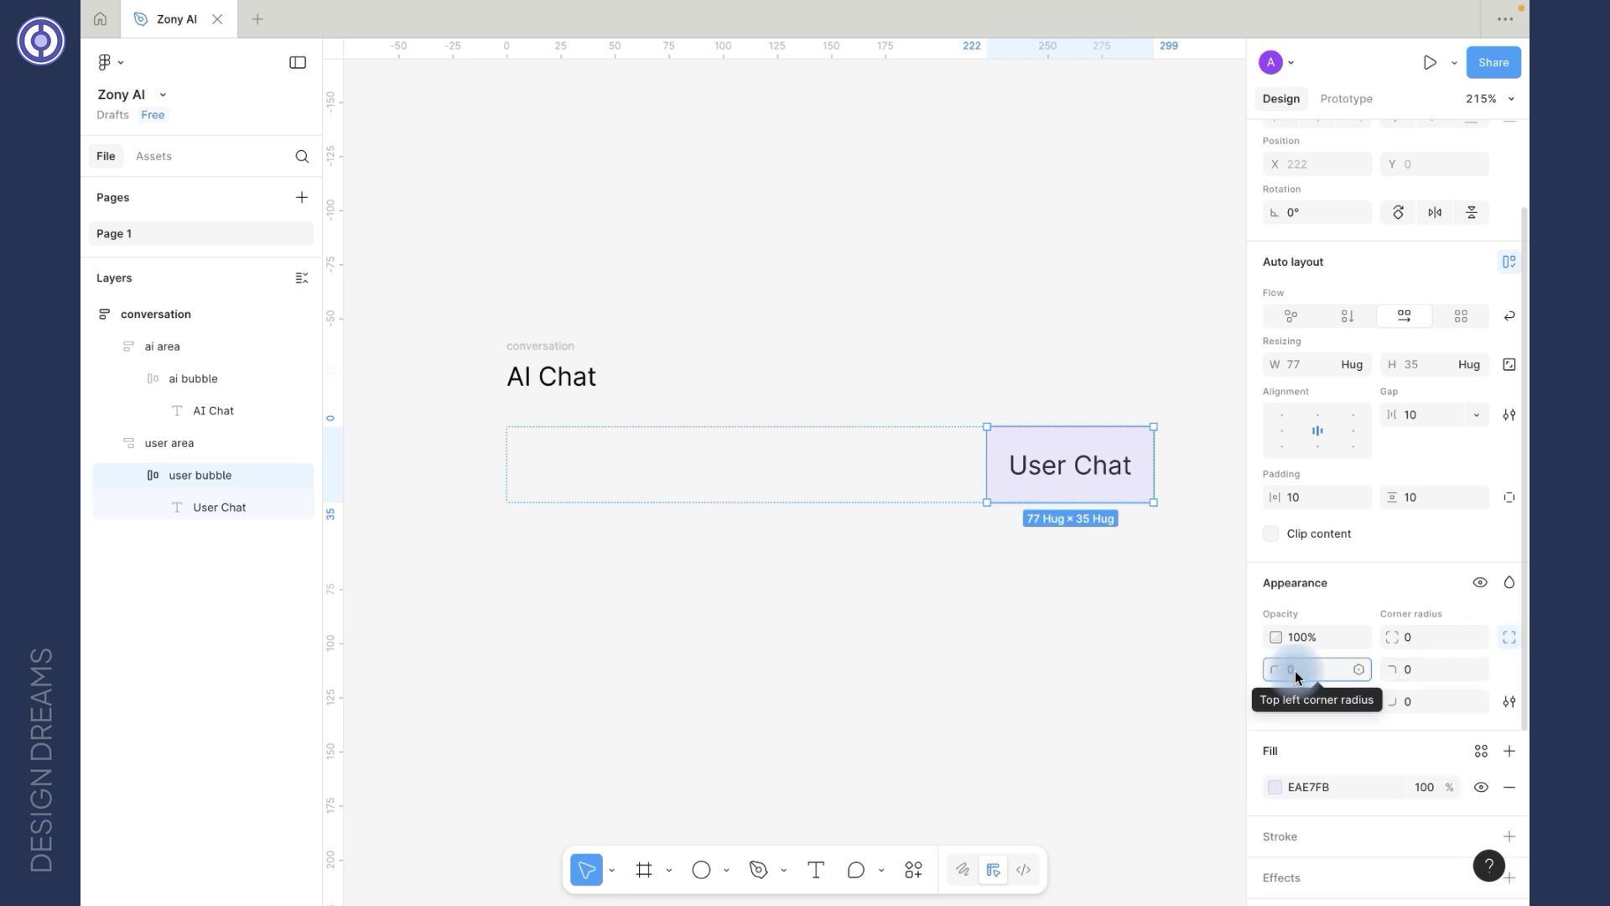
type("6")
key("Tab")
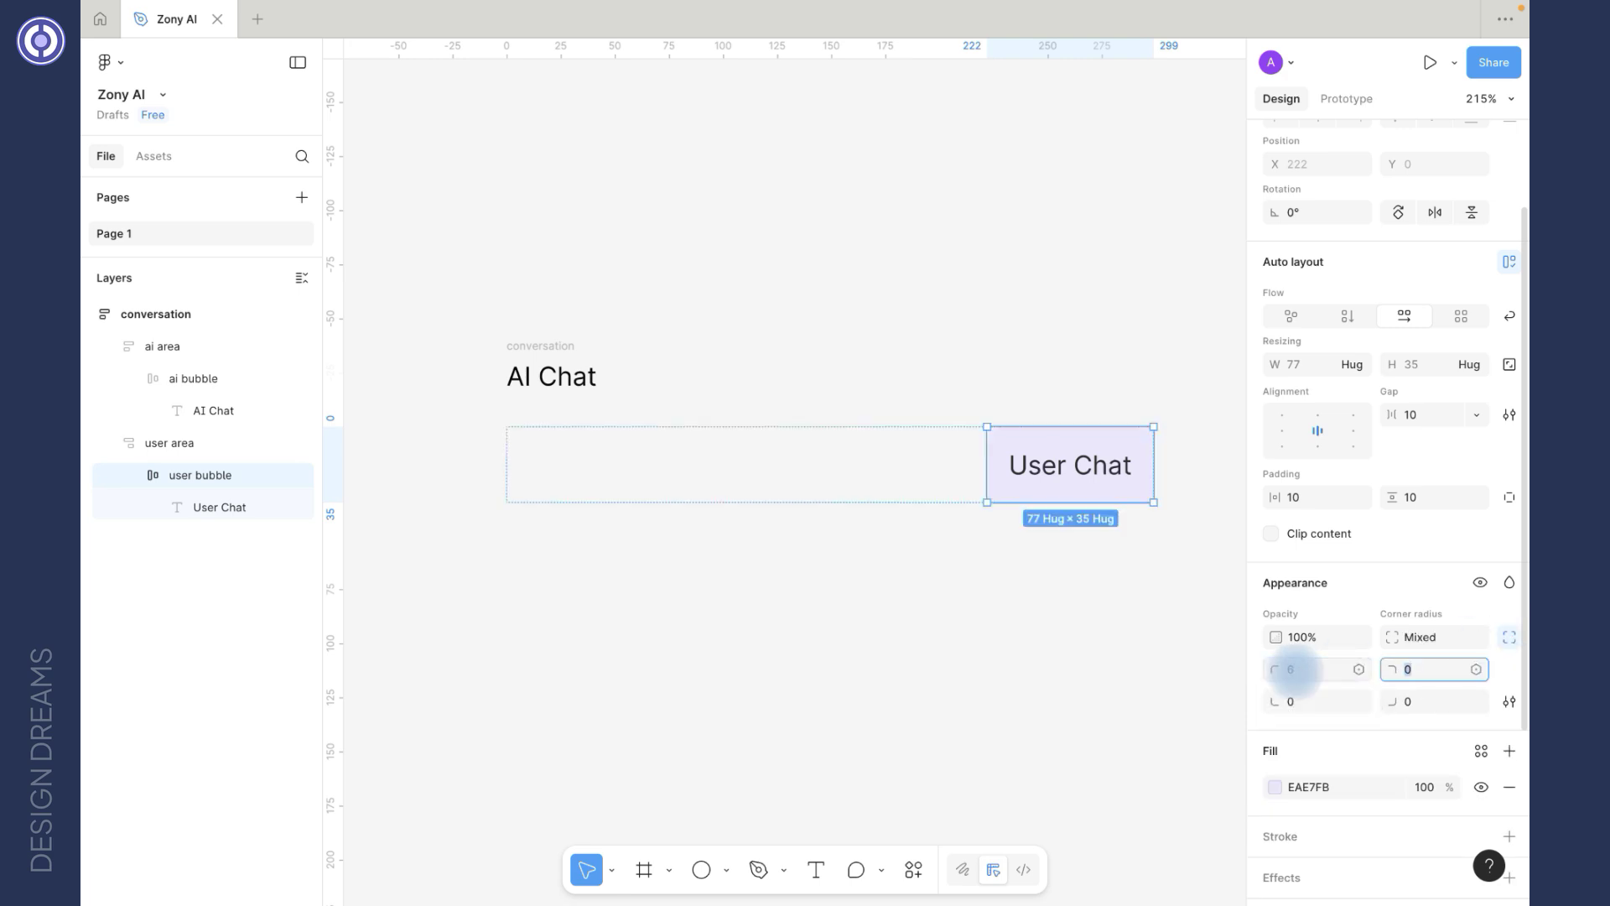
key("Tab")
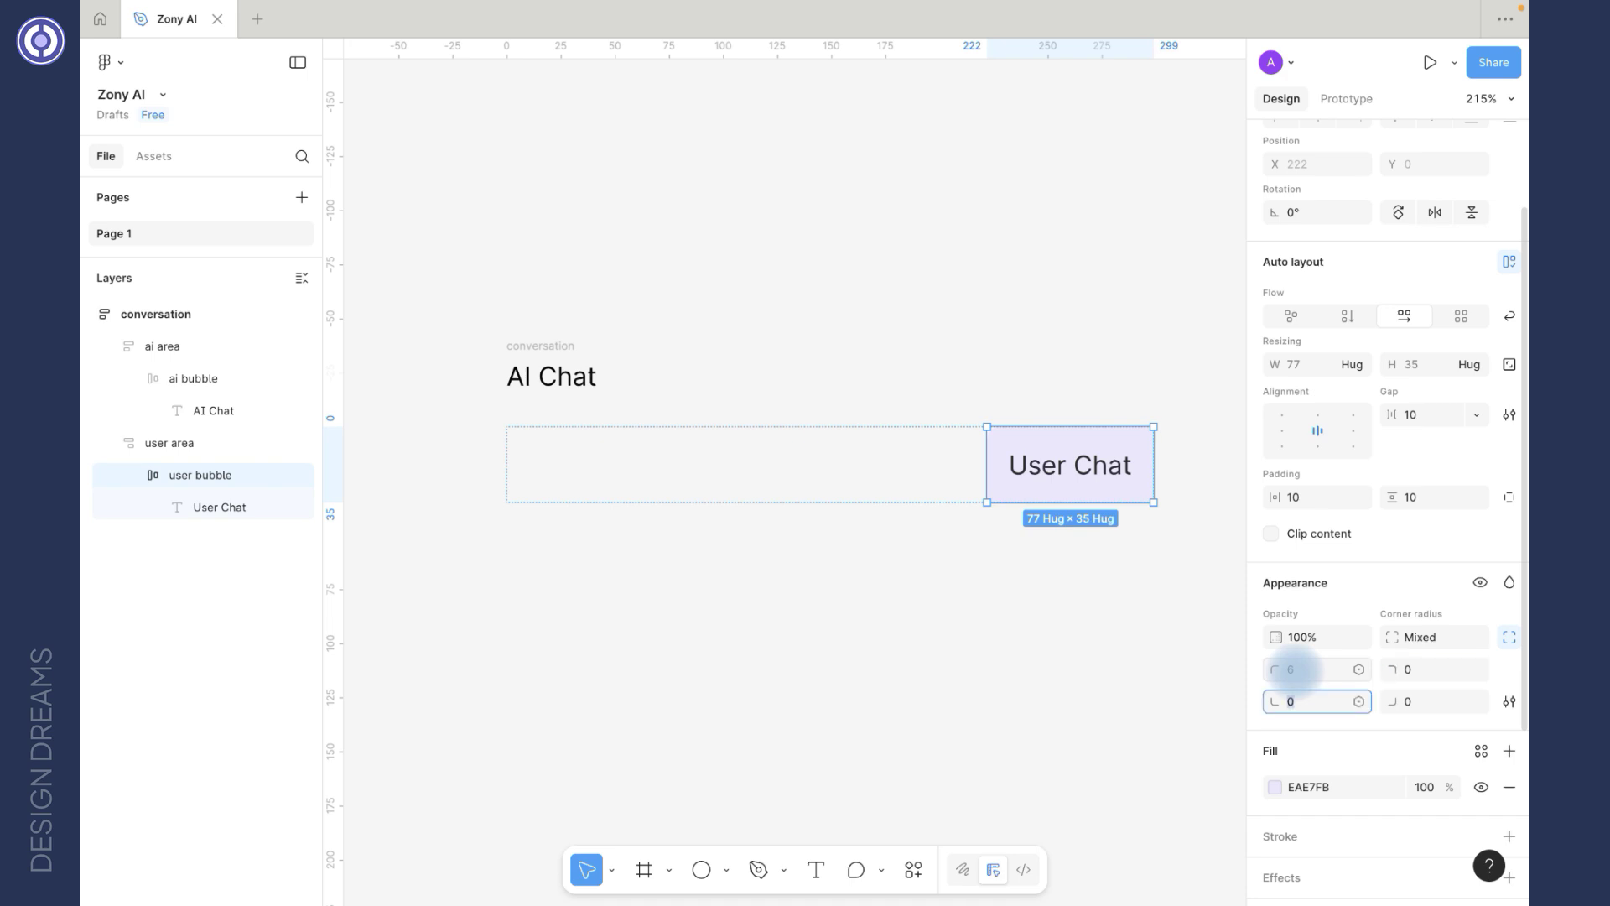
type("6")
key("Tab")
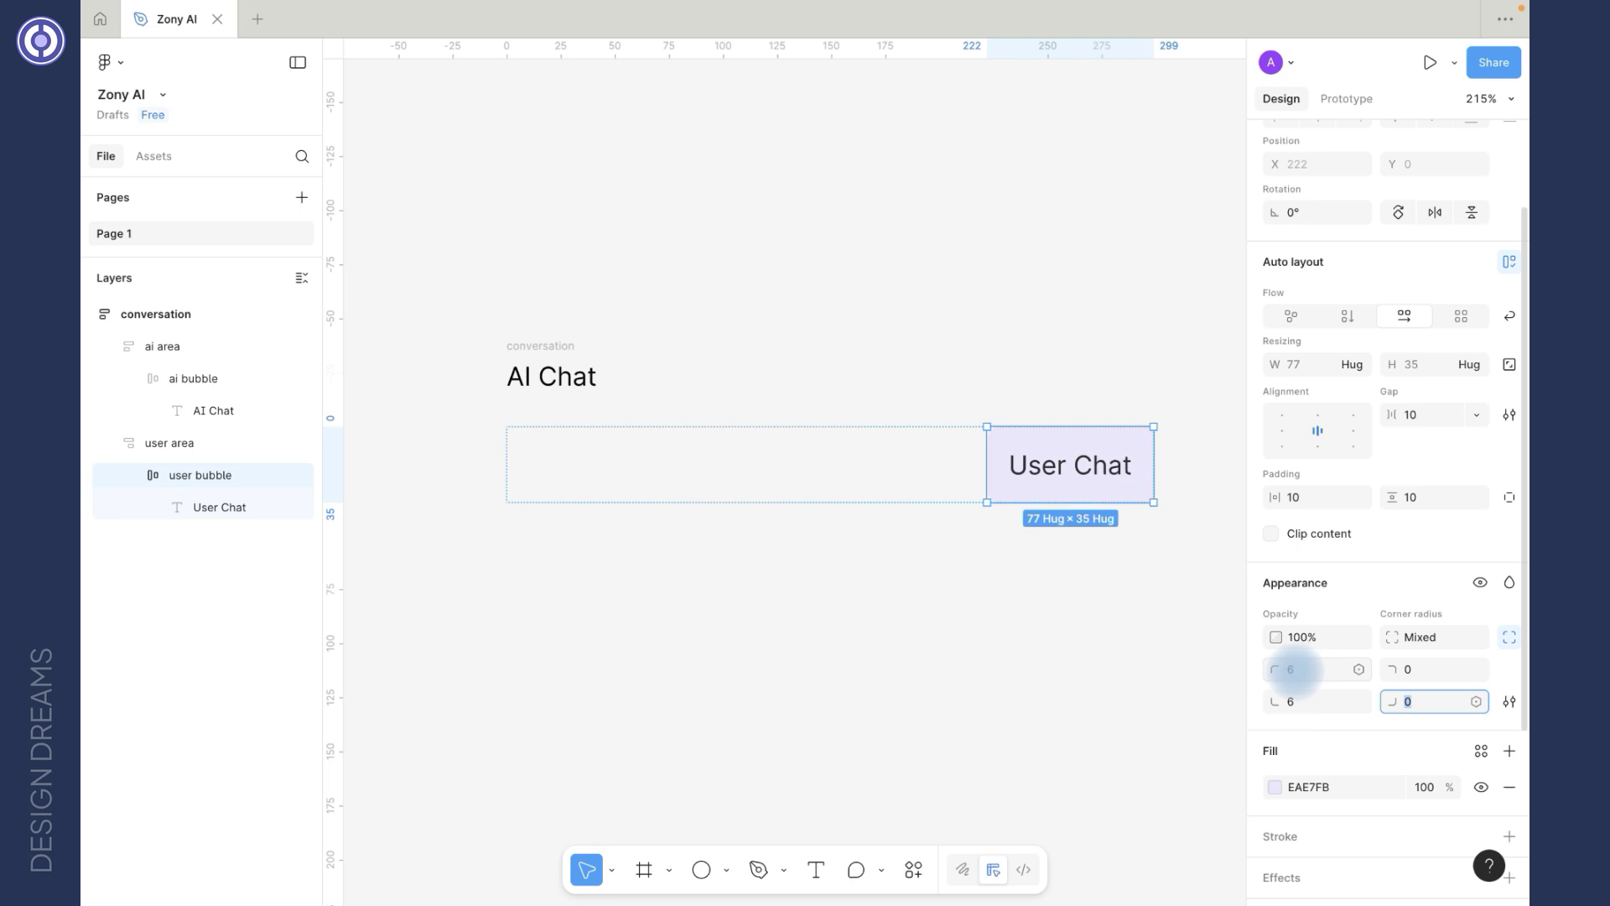
Step: Add a white FFFFFF fill to the conversation frame
left_click(555, 346)
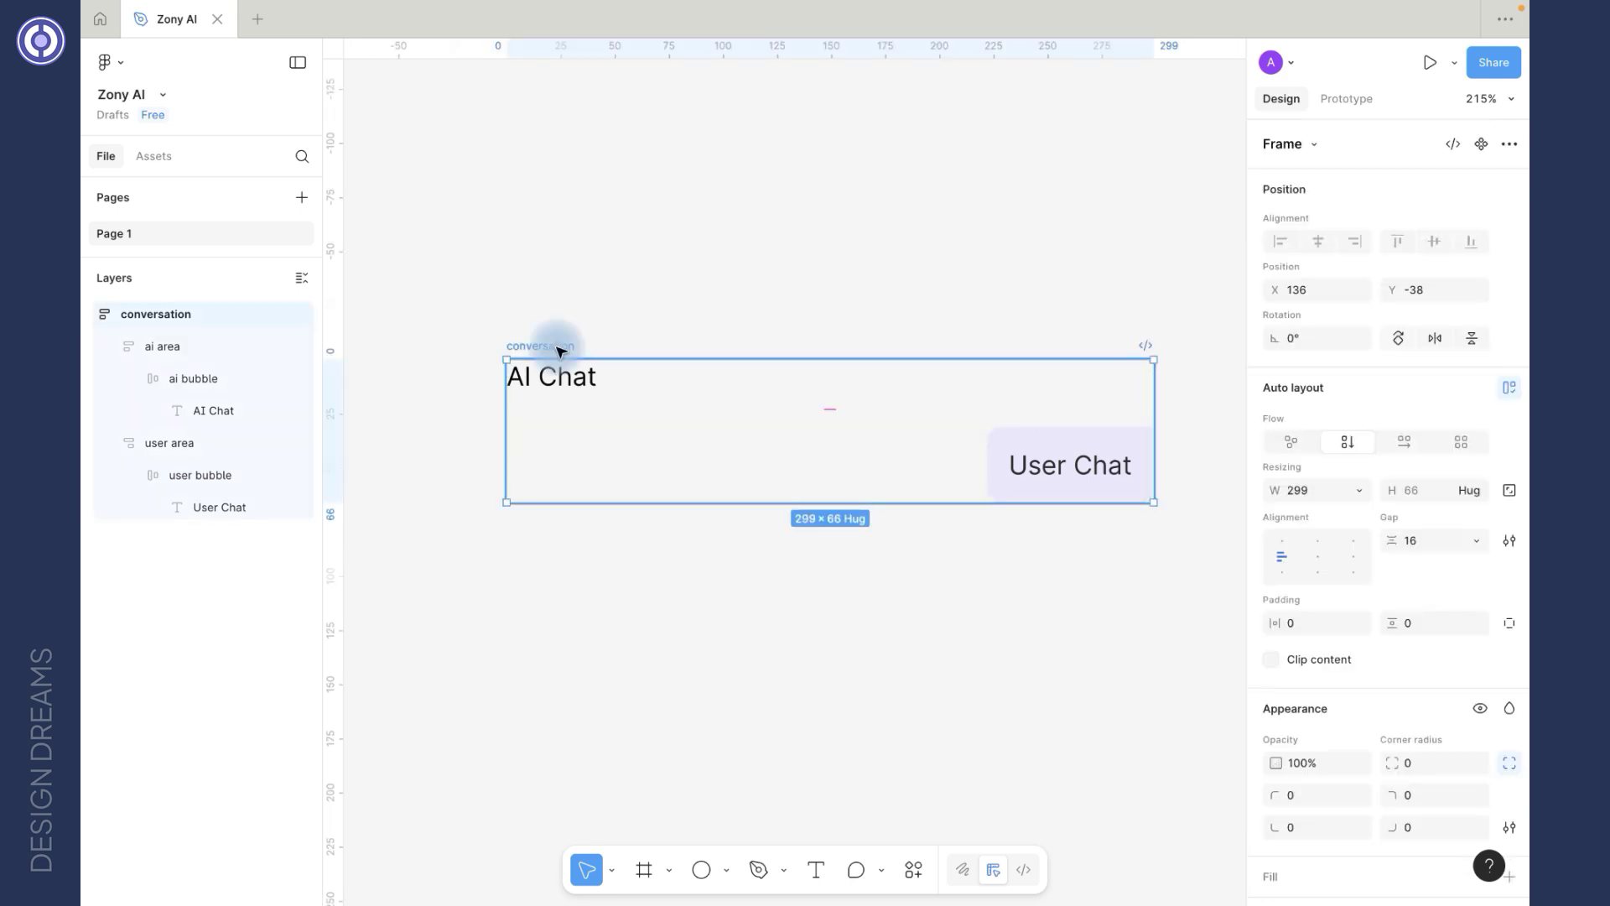
scroll(1383, 683, "down", 3)
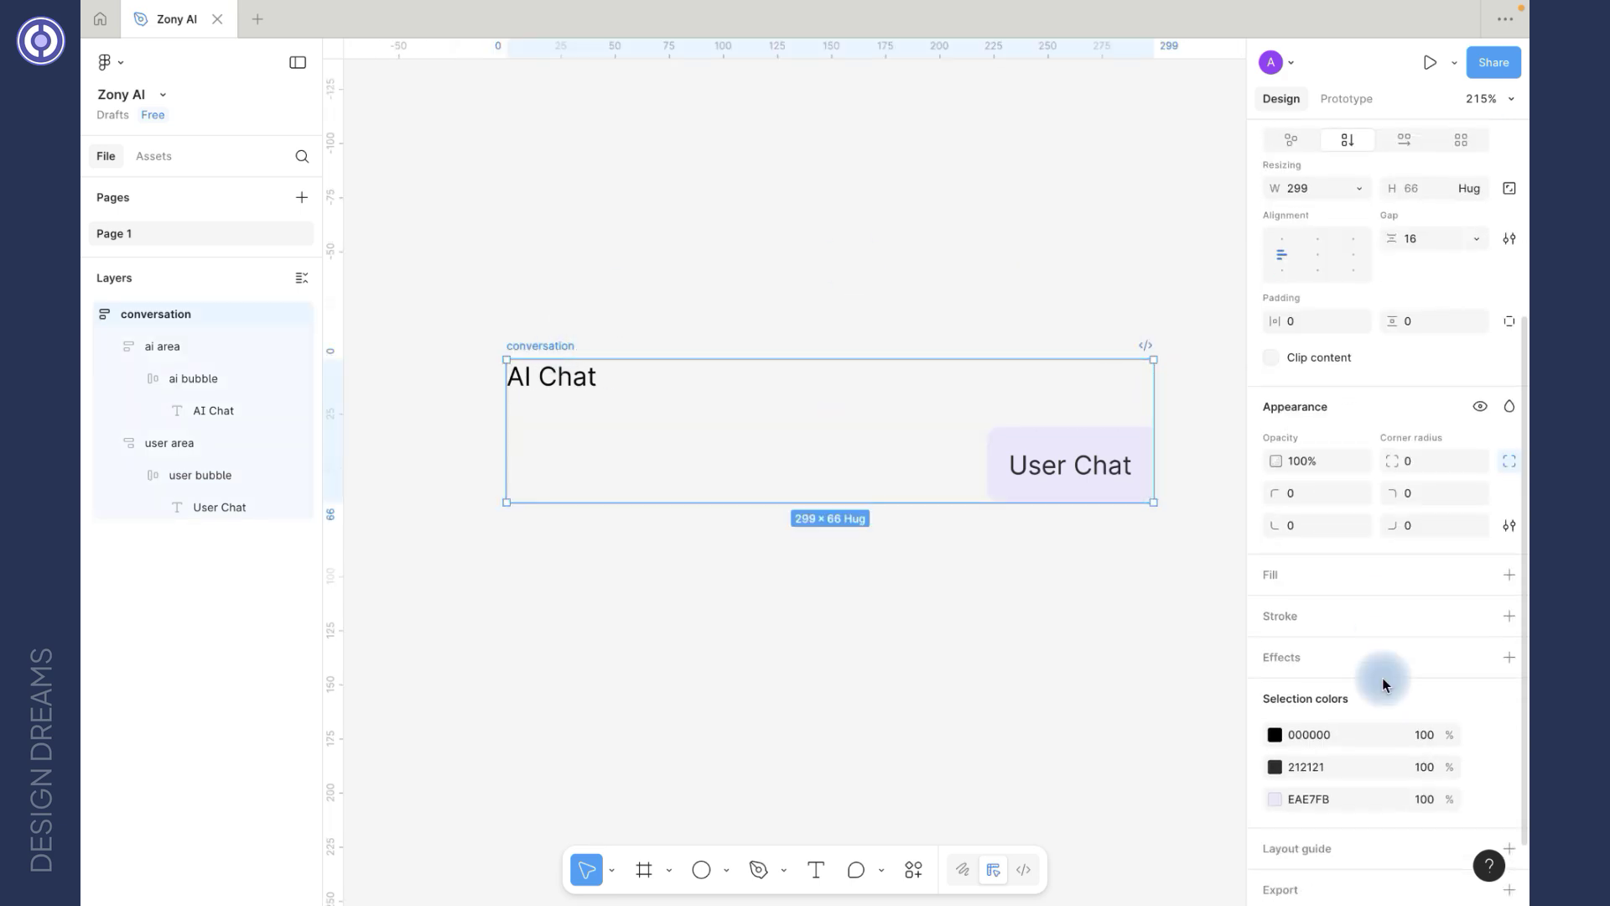
left_click(1512, 573)
Step: Set the conversation frame's horizontal and vertical padding to 32
left_click(1322, 429)
scroll(1322, 430, "up", 1)
left_click(1316, 411)
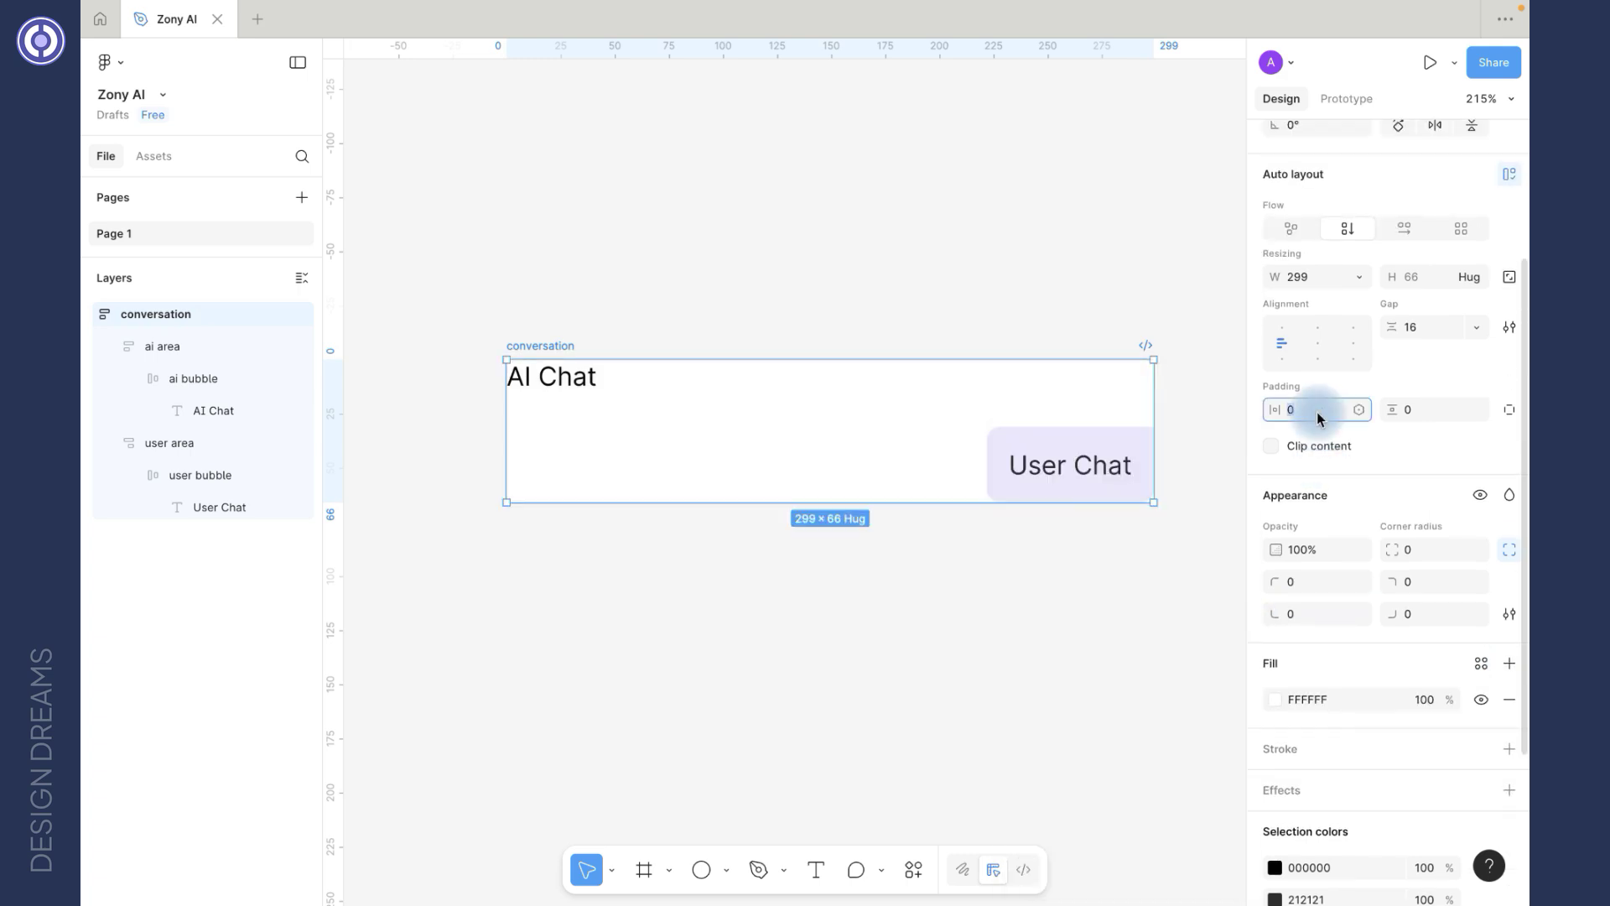
type("32")
key("Tab")
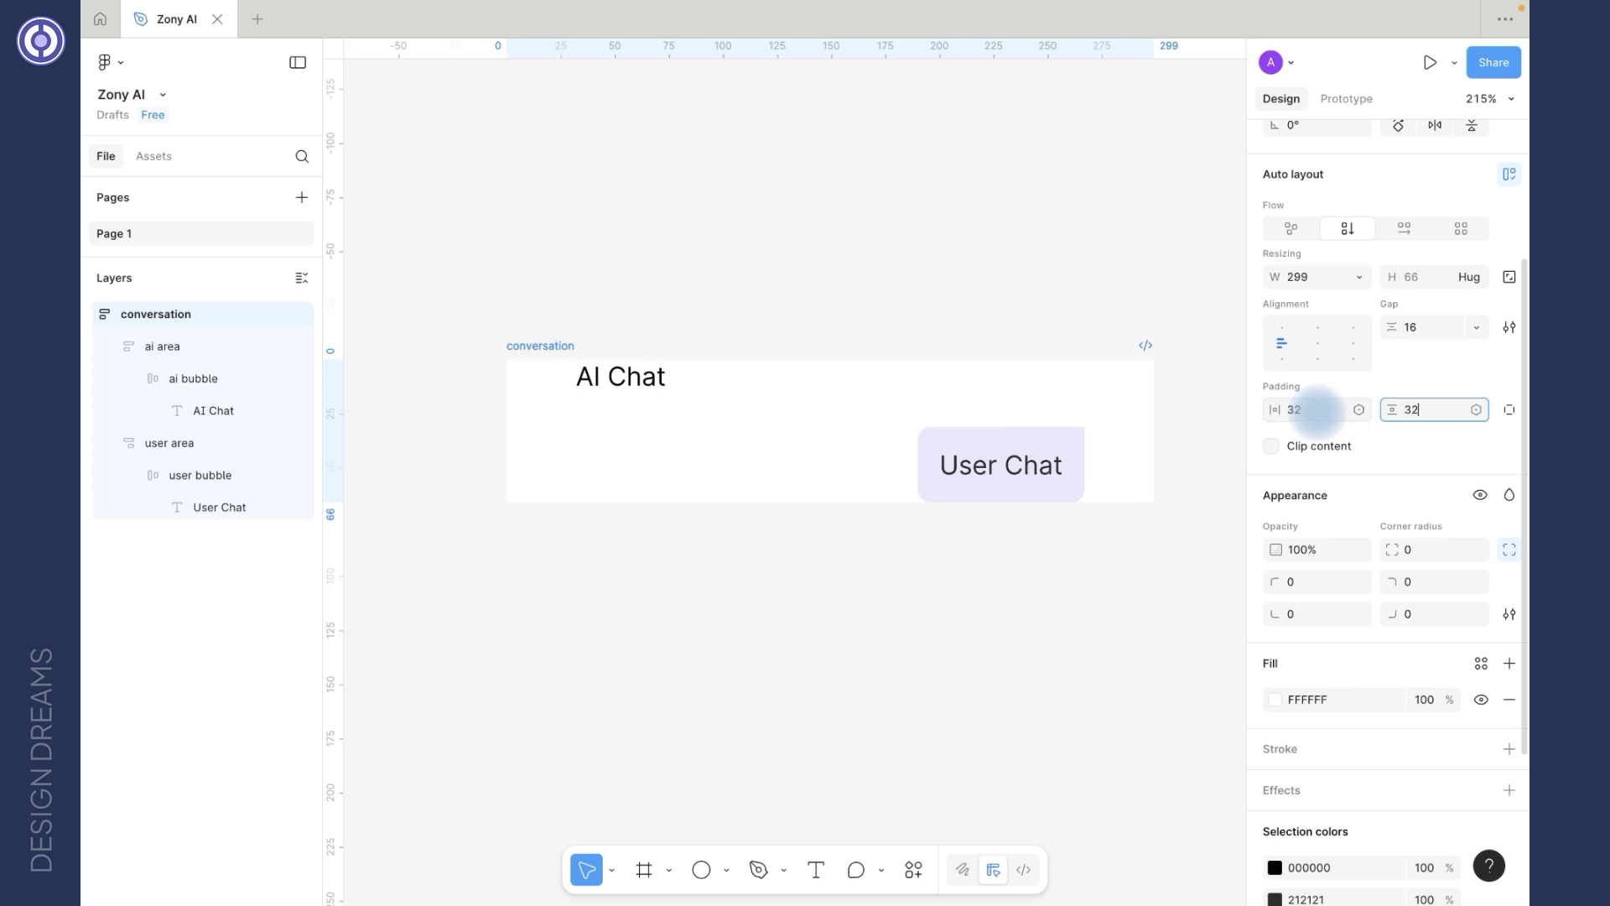
type("32")
Step: Duplicate the ai area frame inside the conversation frame
left_click(622, 414)
key("ctrl+d")
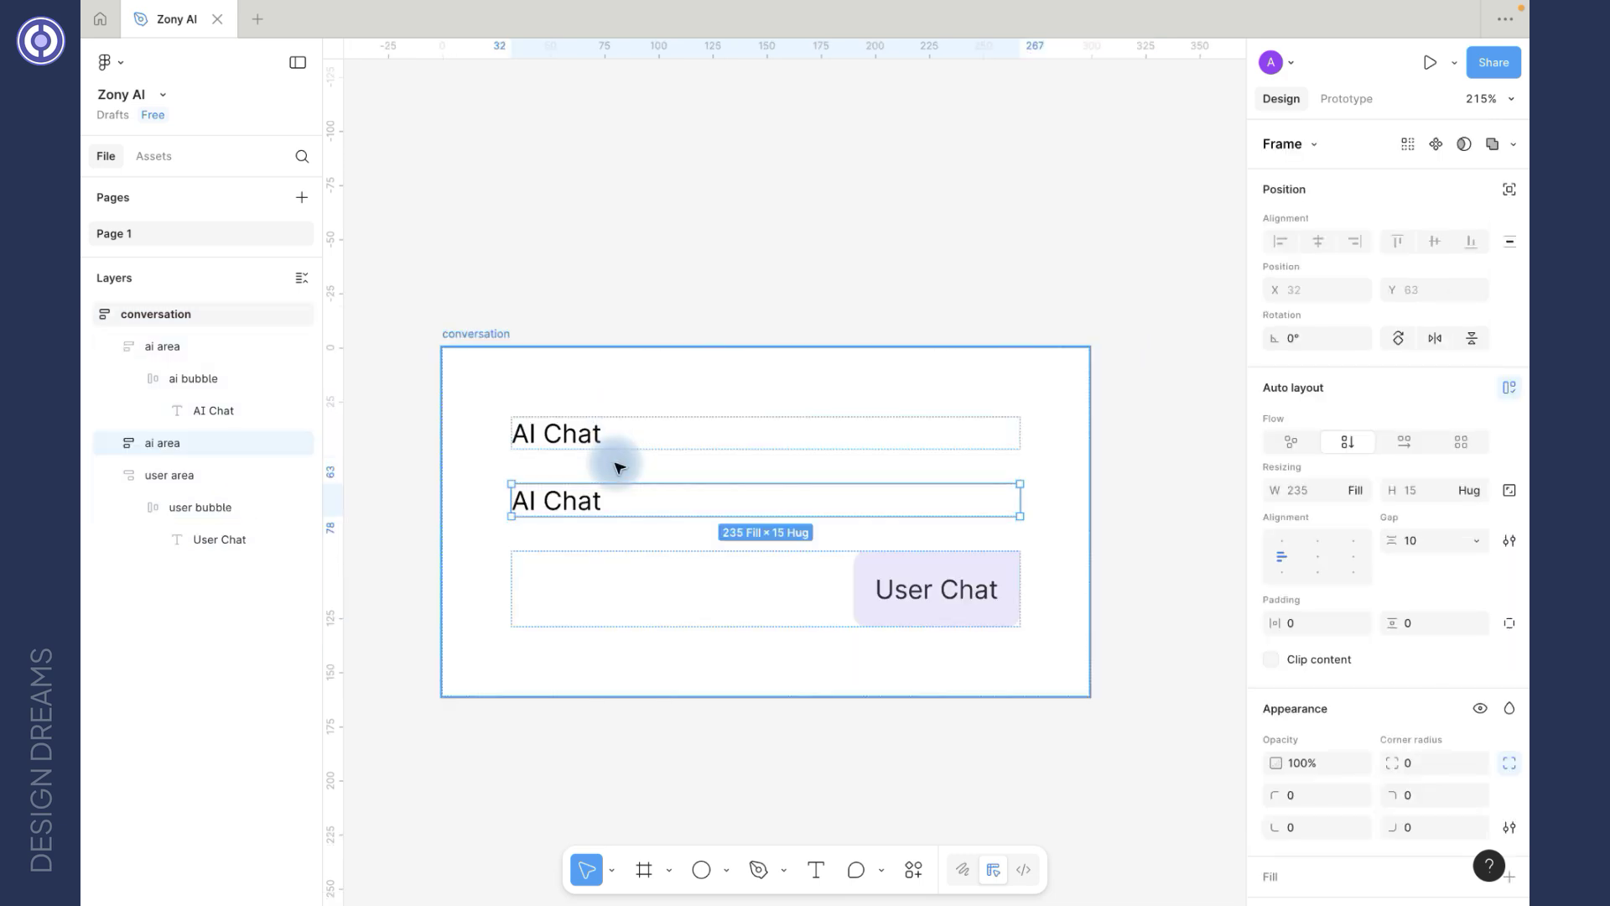
Step: Move the duplicated ai area below the user area, and add a copy of the user area at the end of the conversation frame
key("Down")
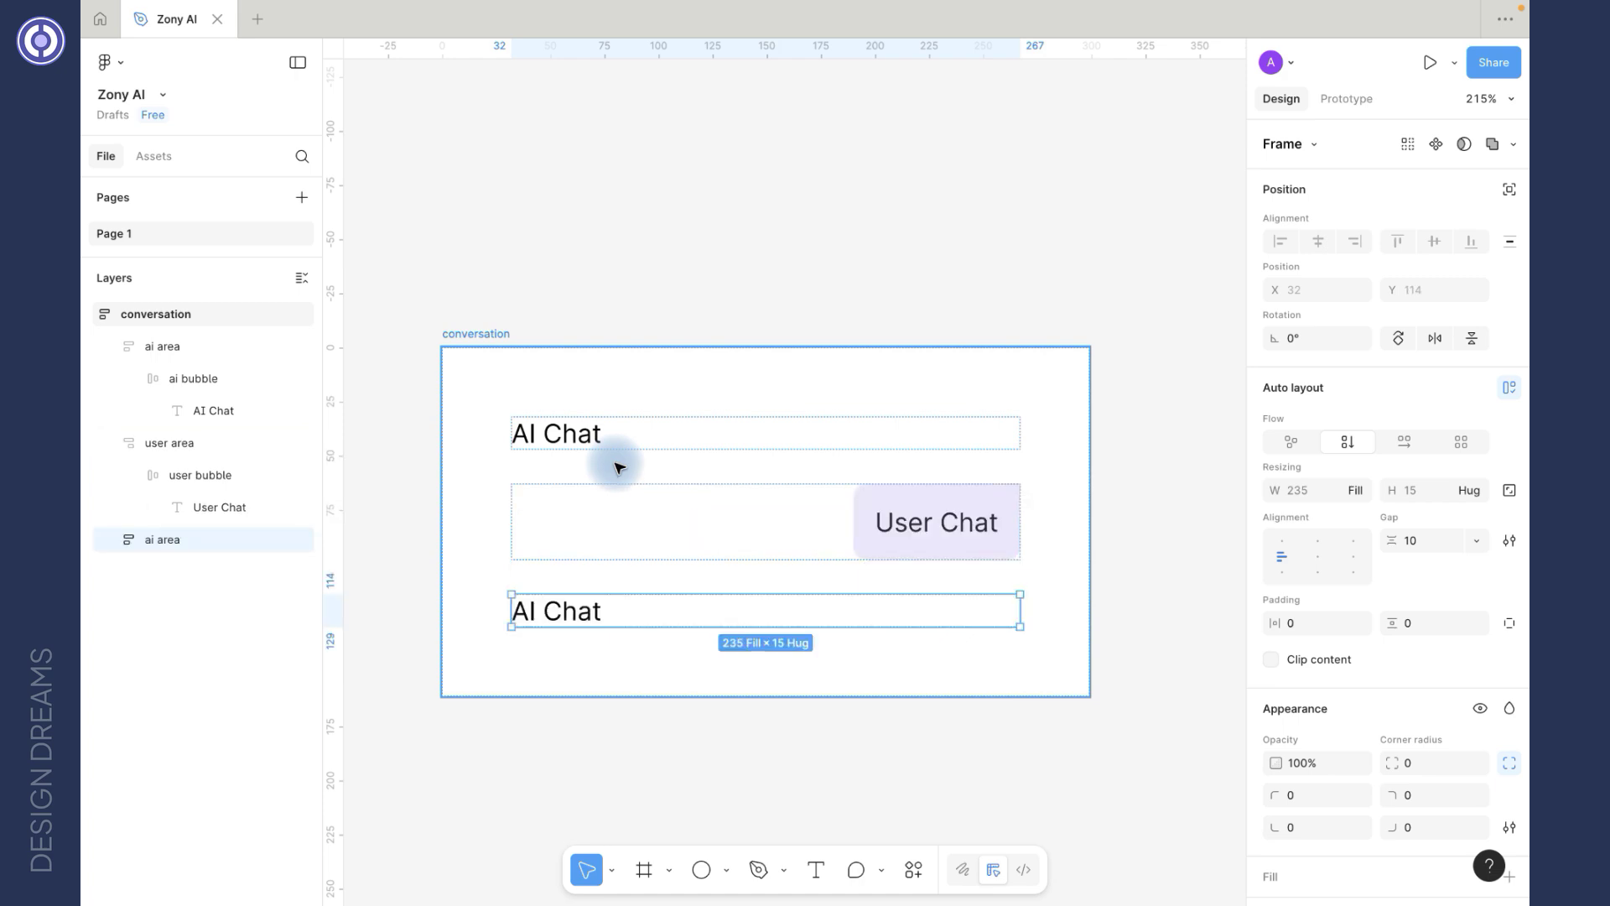
left_click(944, 543)
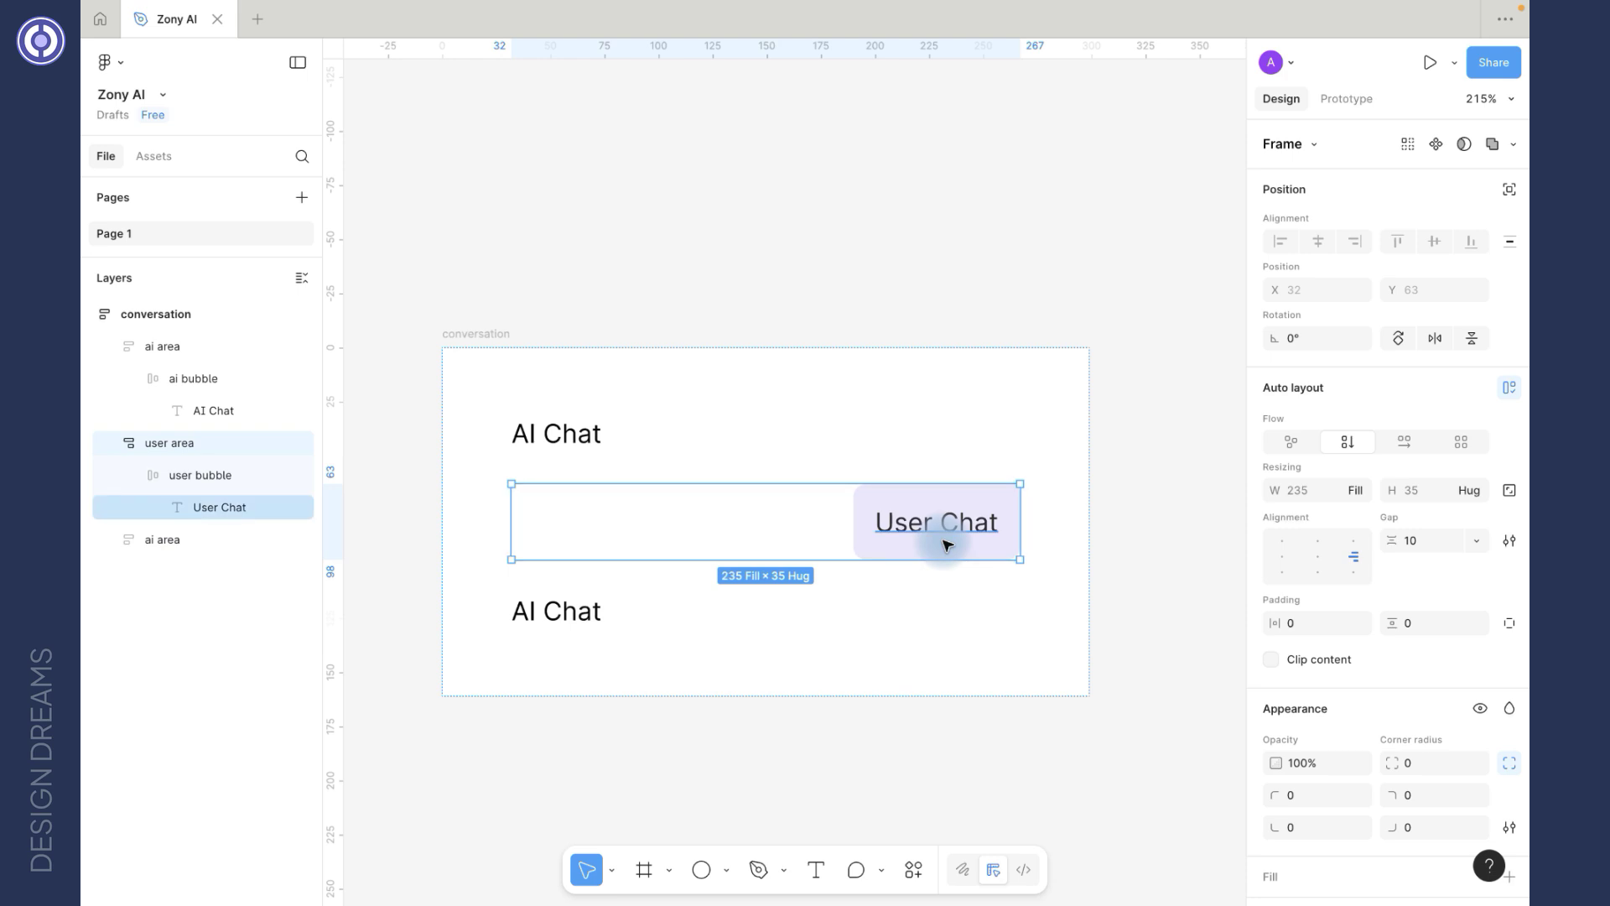
key("ctrl+d")
key("Down")
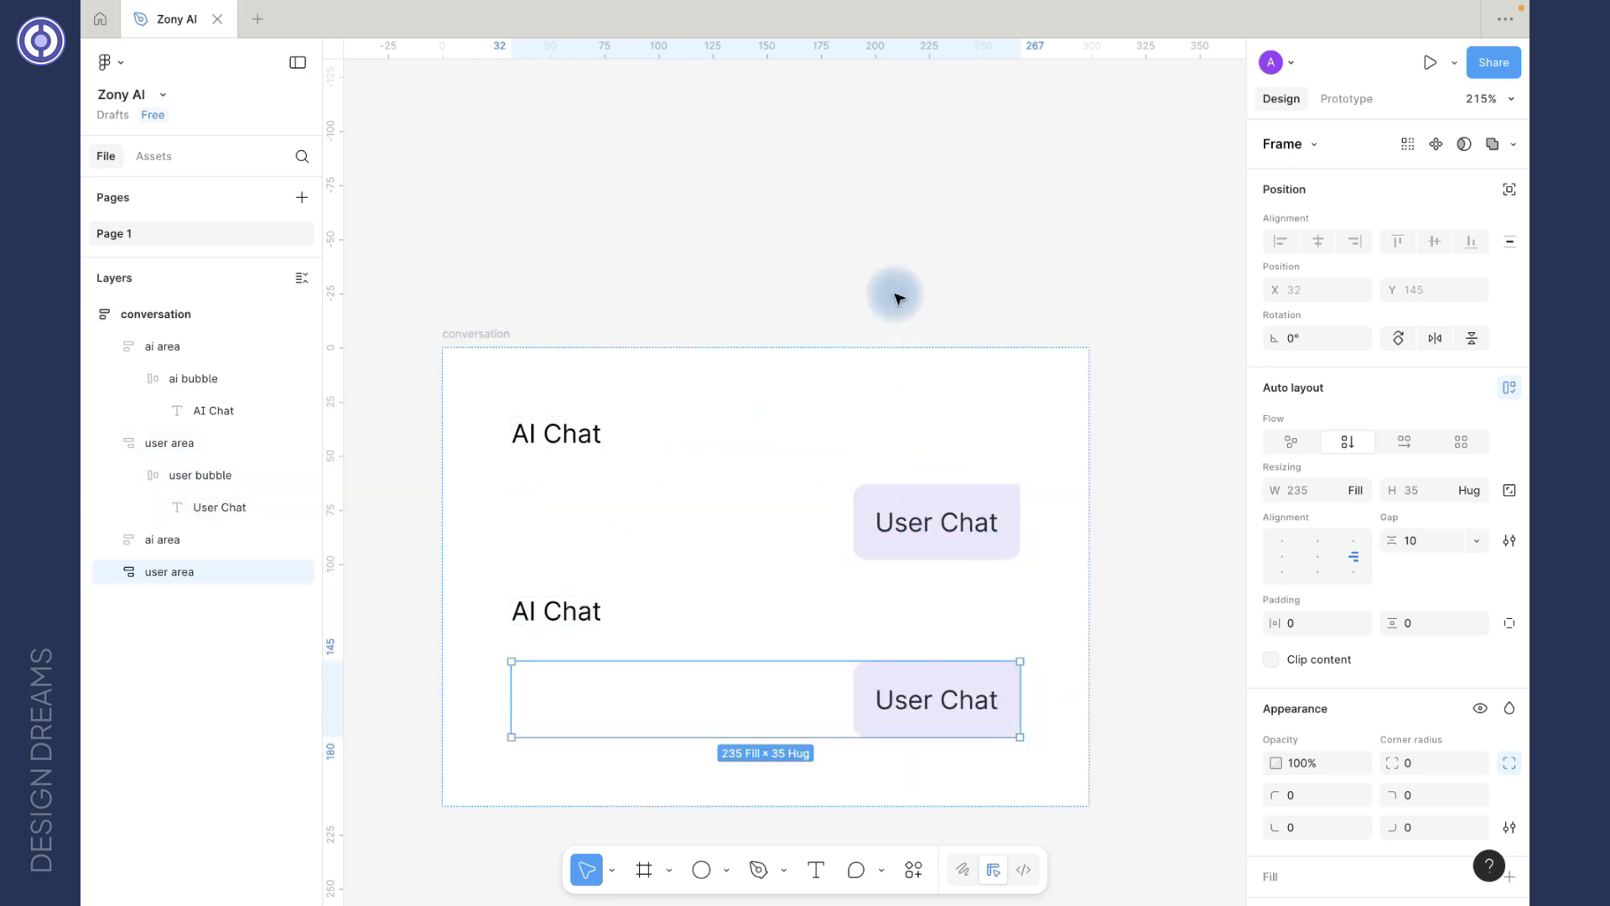
scroll(889, 292, "down", 2)
left_click(845, 223)
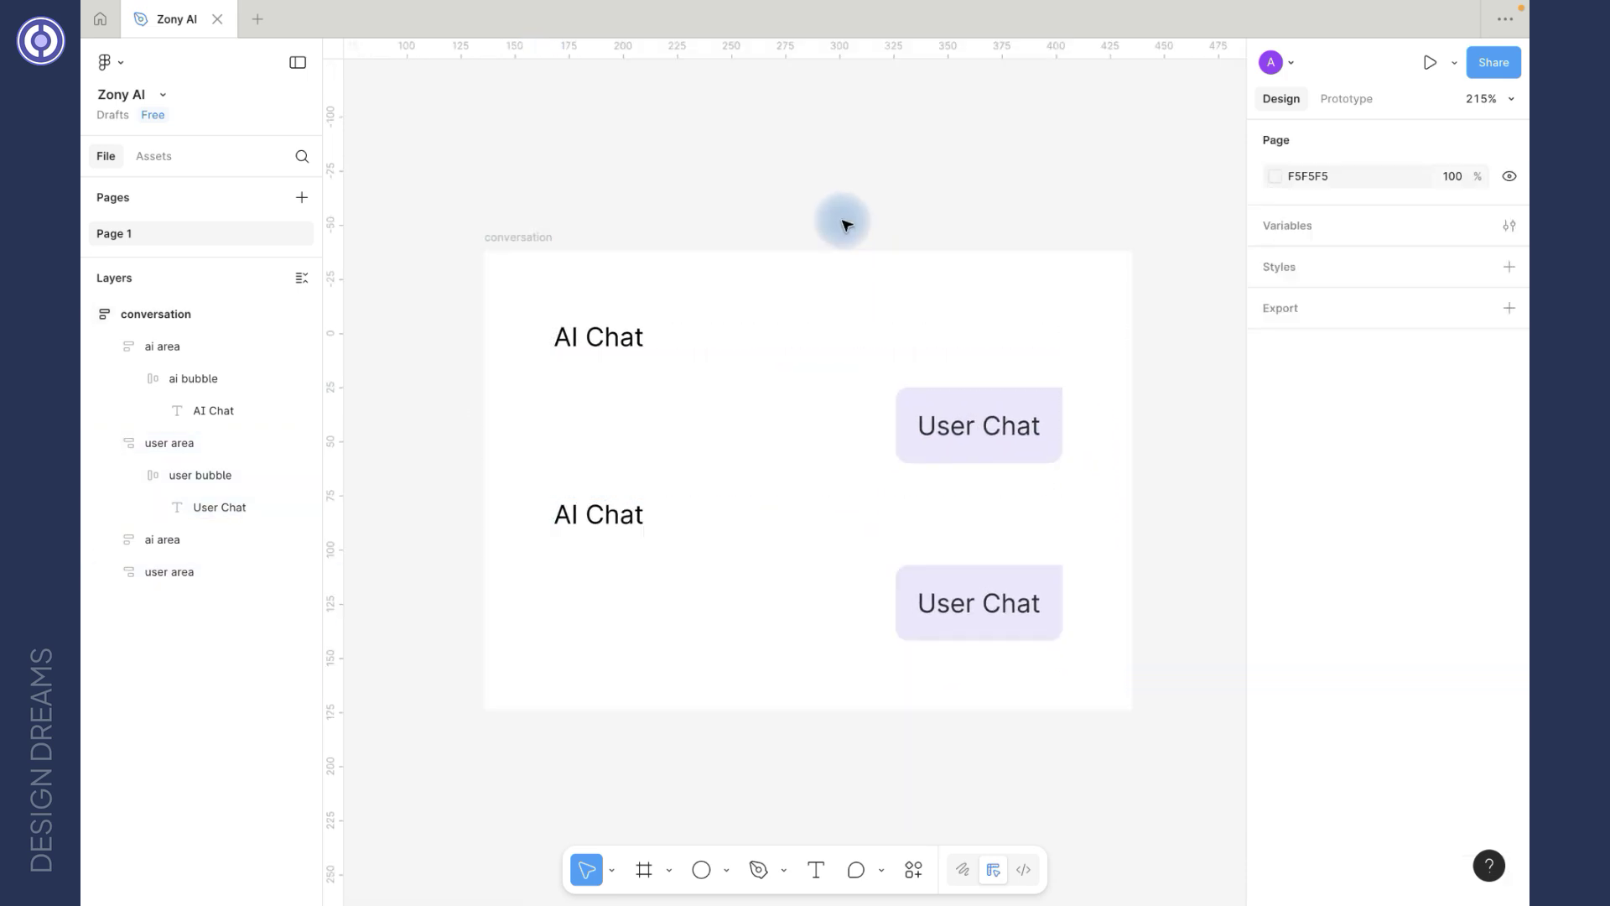
Step: Replace the text of the first user bubble with "Can you help me with my resume?"
key("ctrl+a")
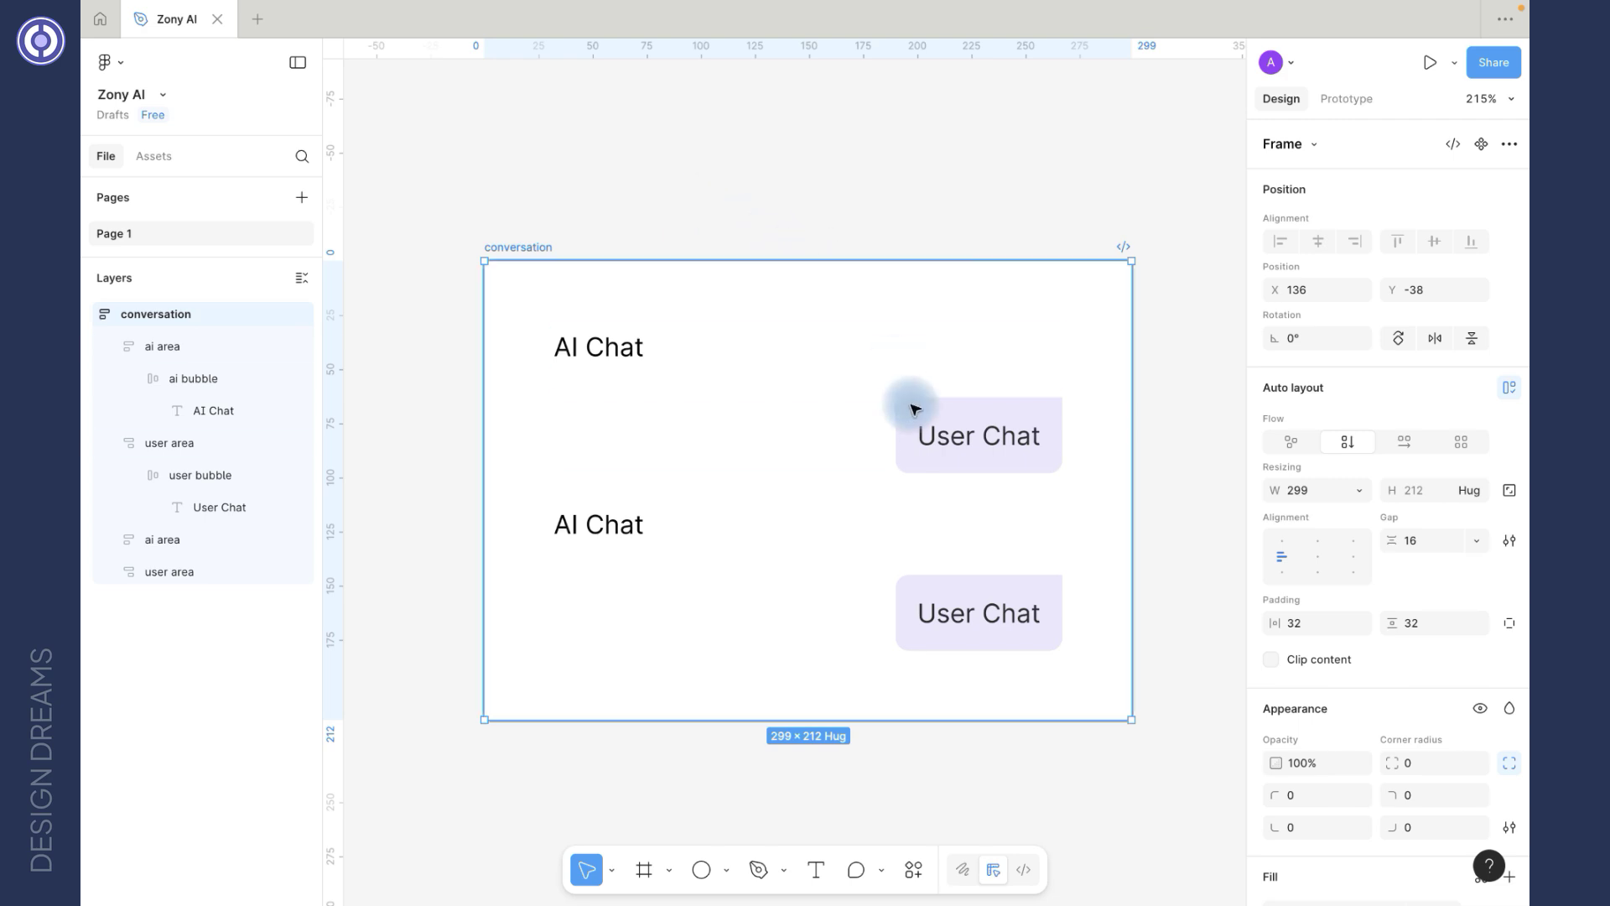
left_click(954, 442)
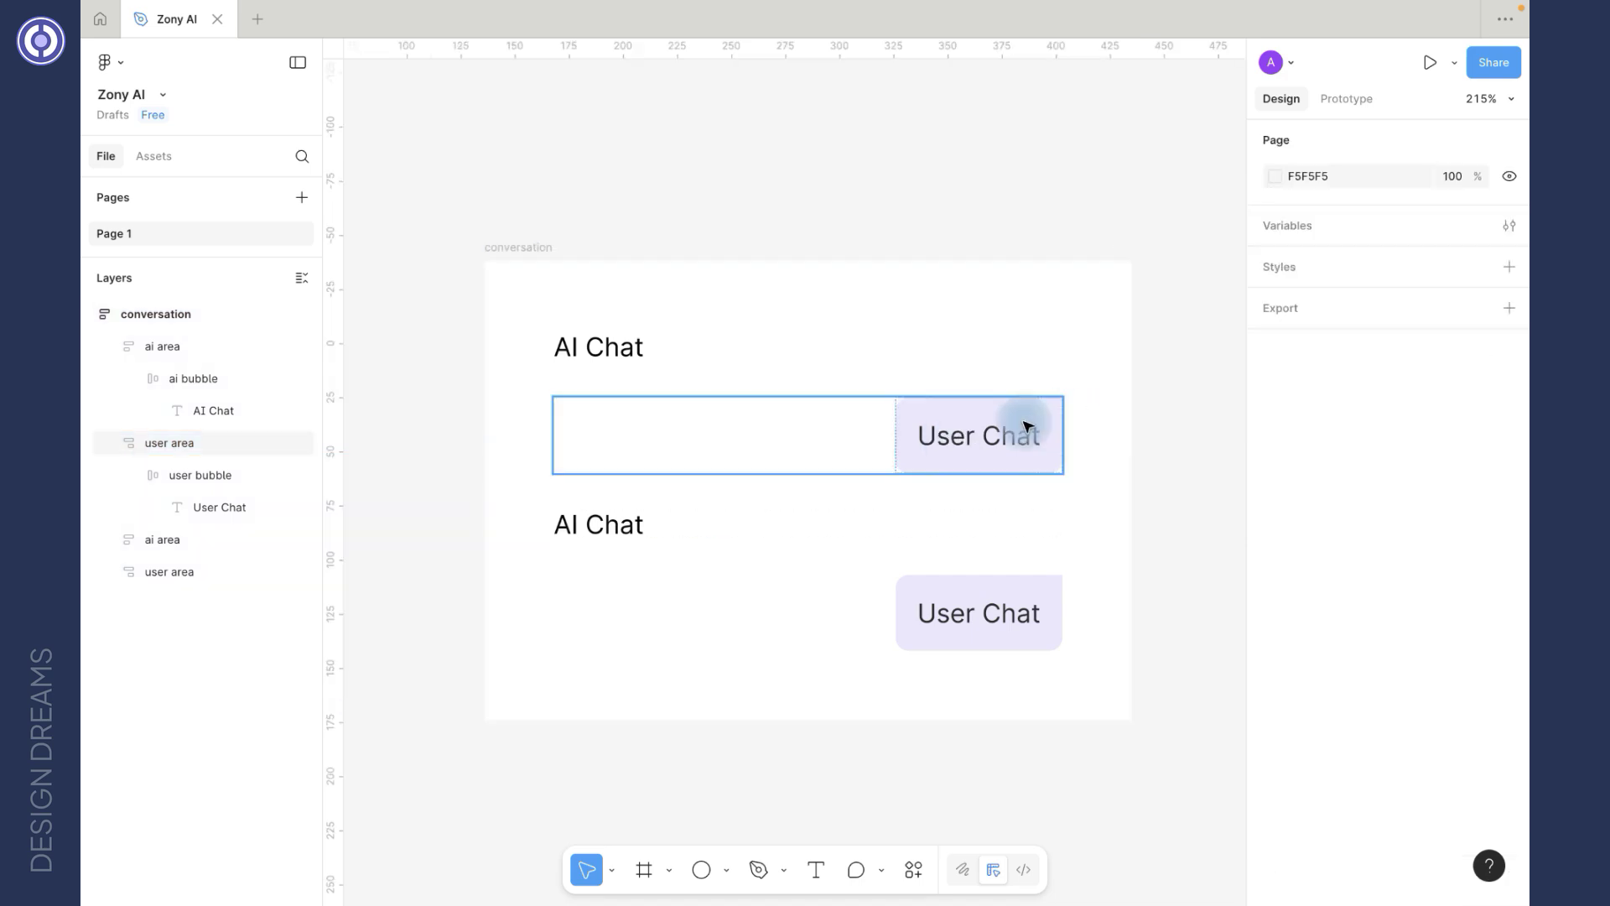
double_click(998, 435)
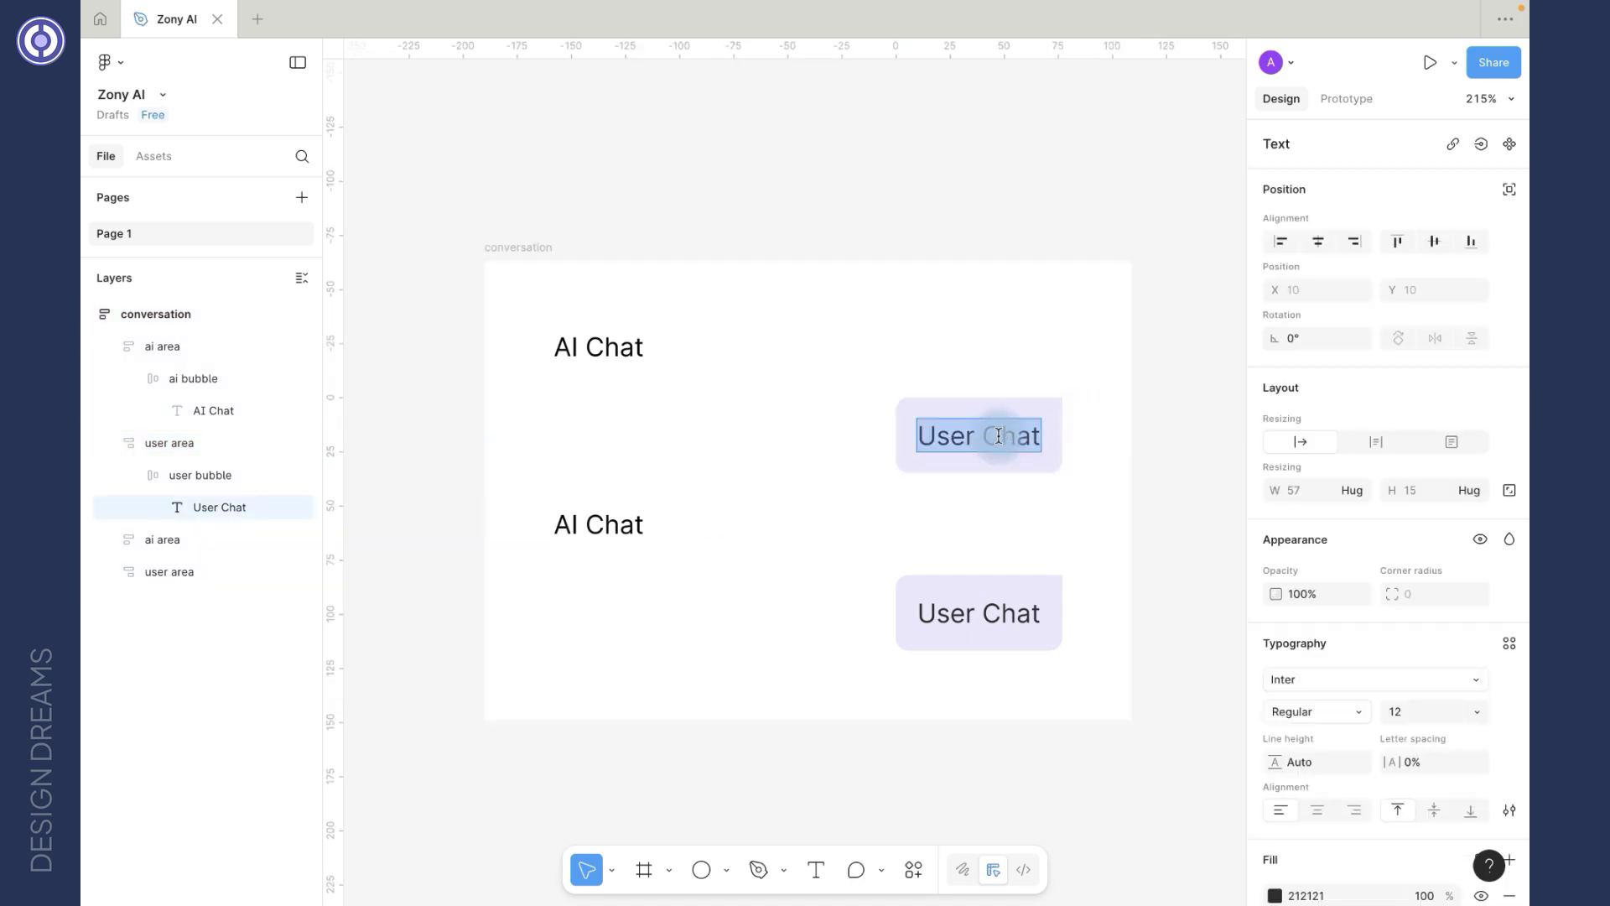
type("Can you")
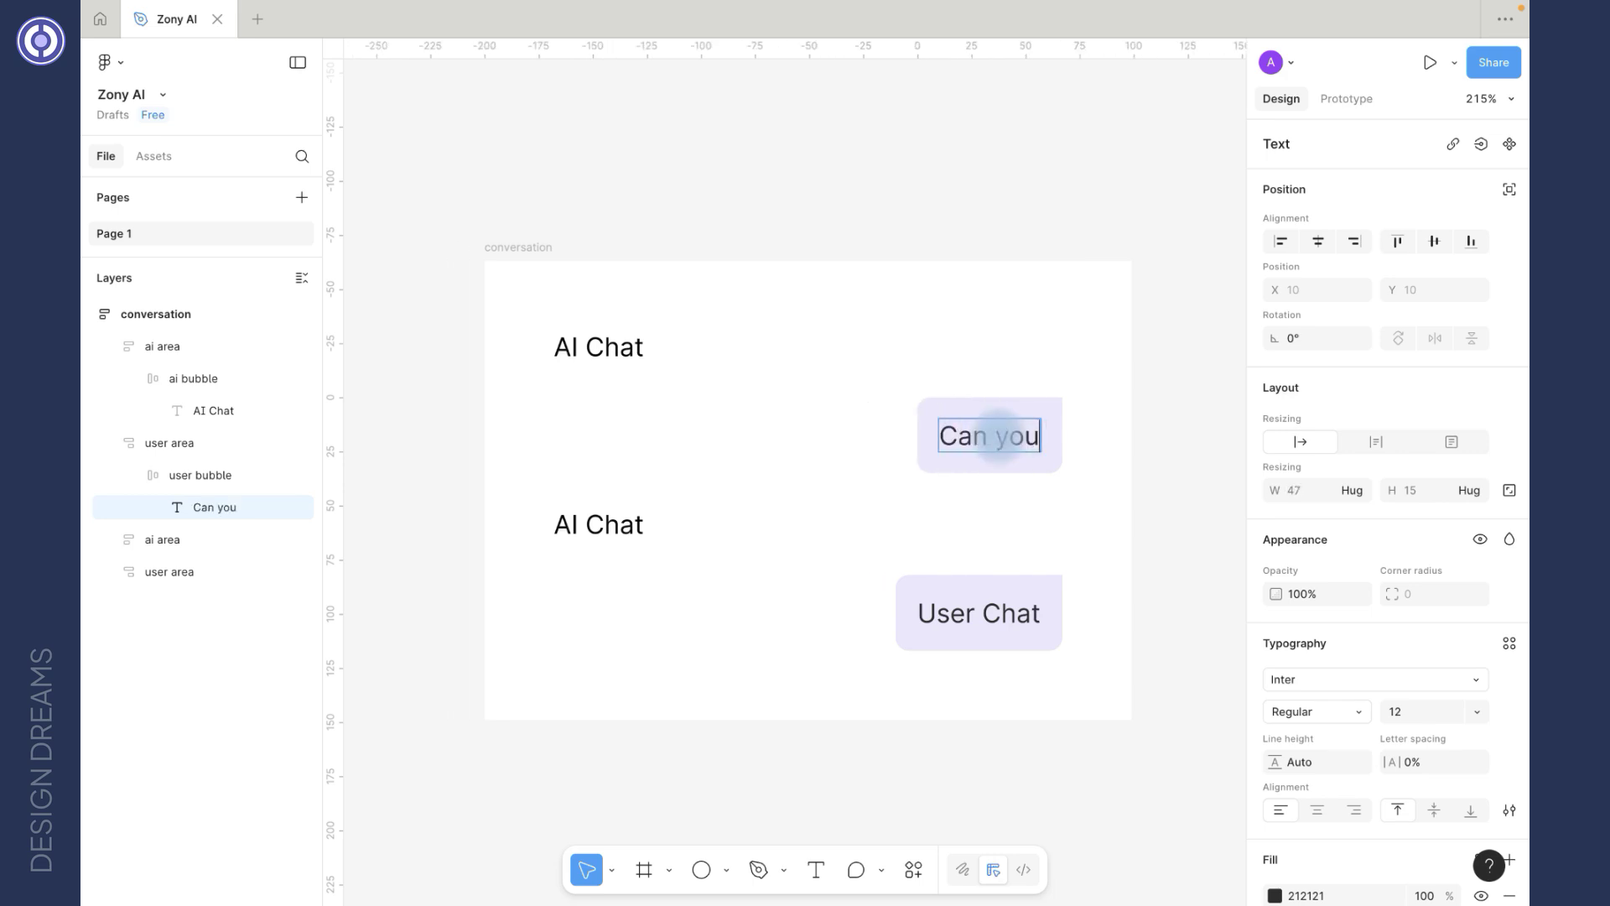
type(" help me with my resume?")
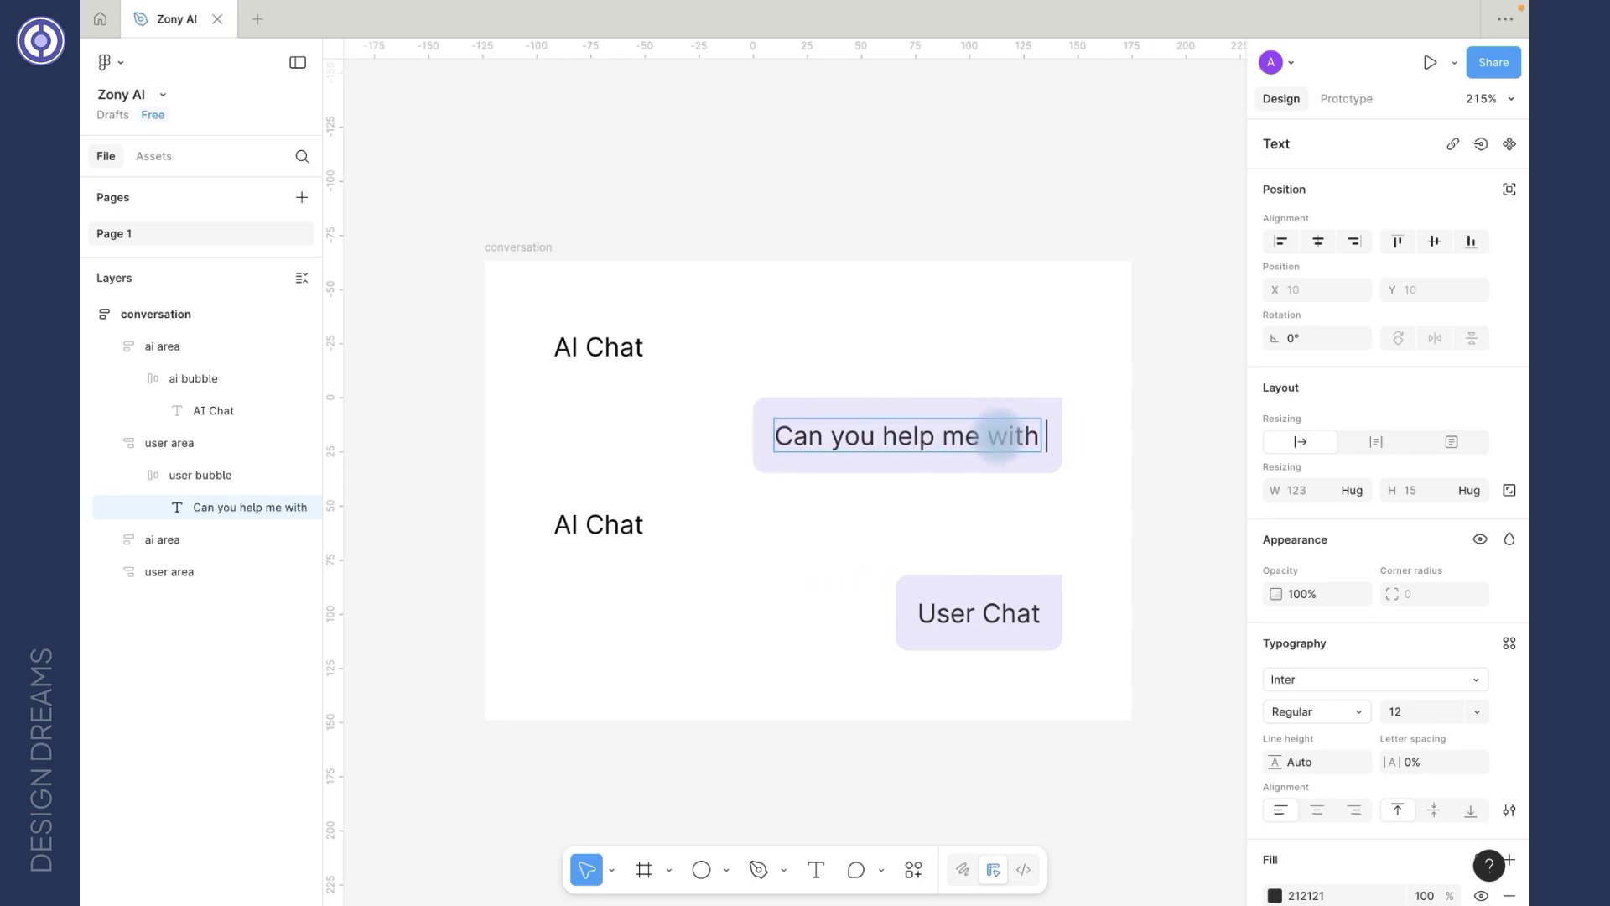
left_click(495, 400)
Step: Replace the text of the first AI message with "Hello, how can I help you?"
double_click(579, 348)
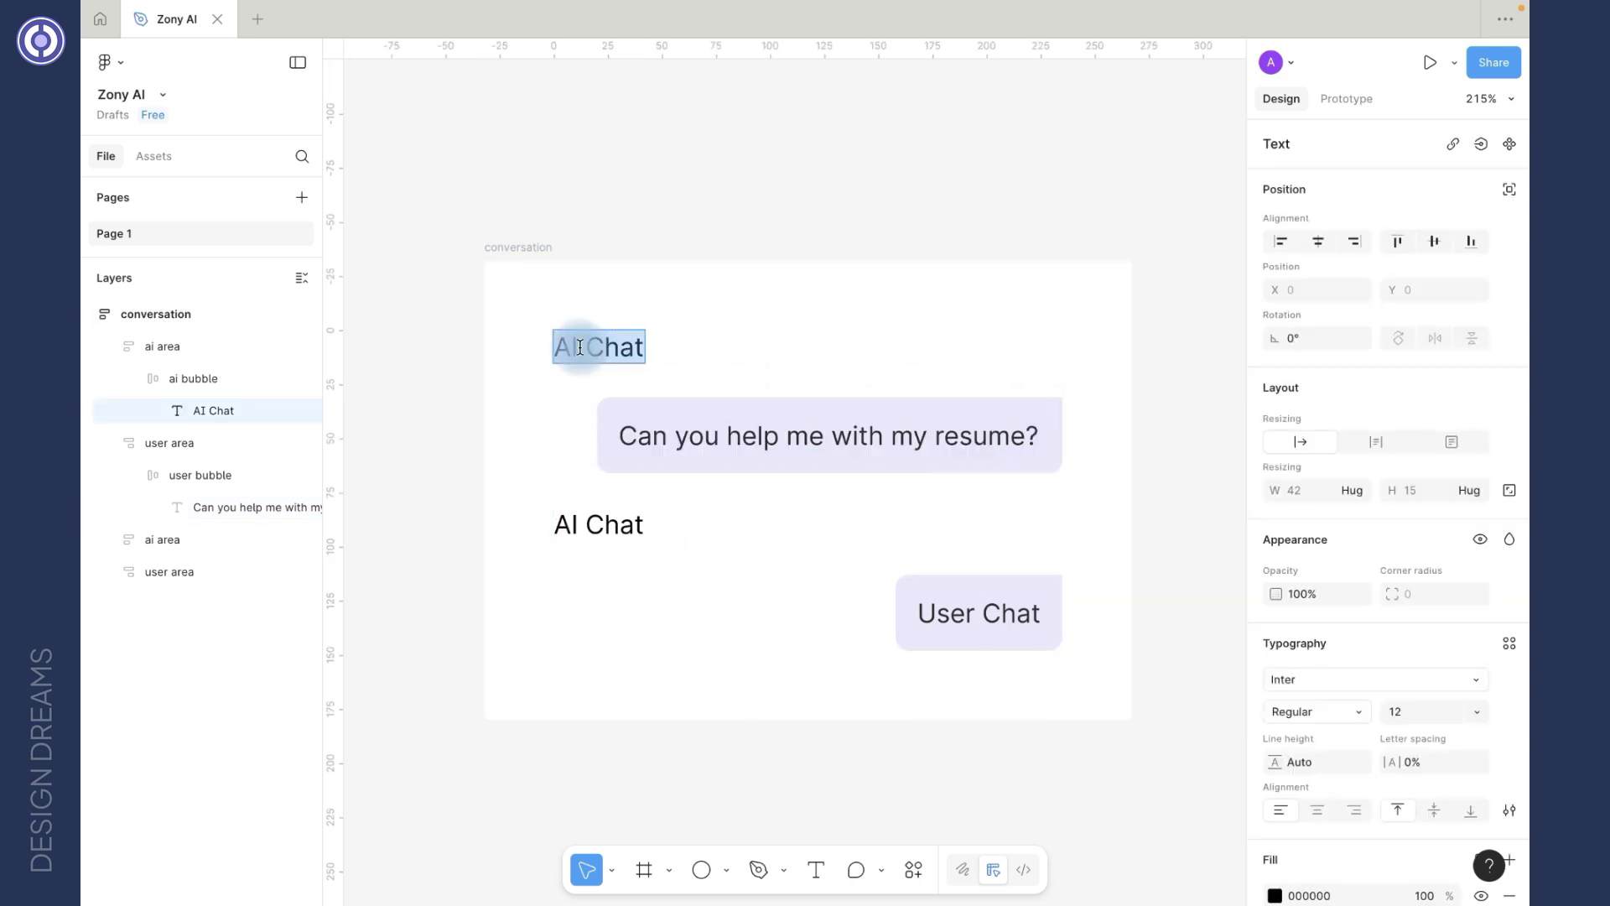
type("Hello, How ")
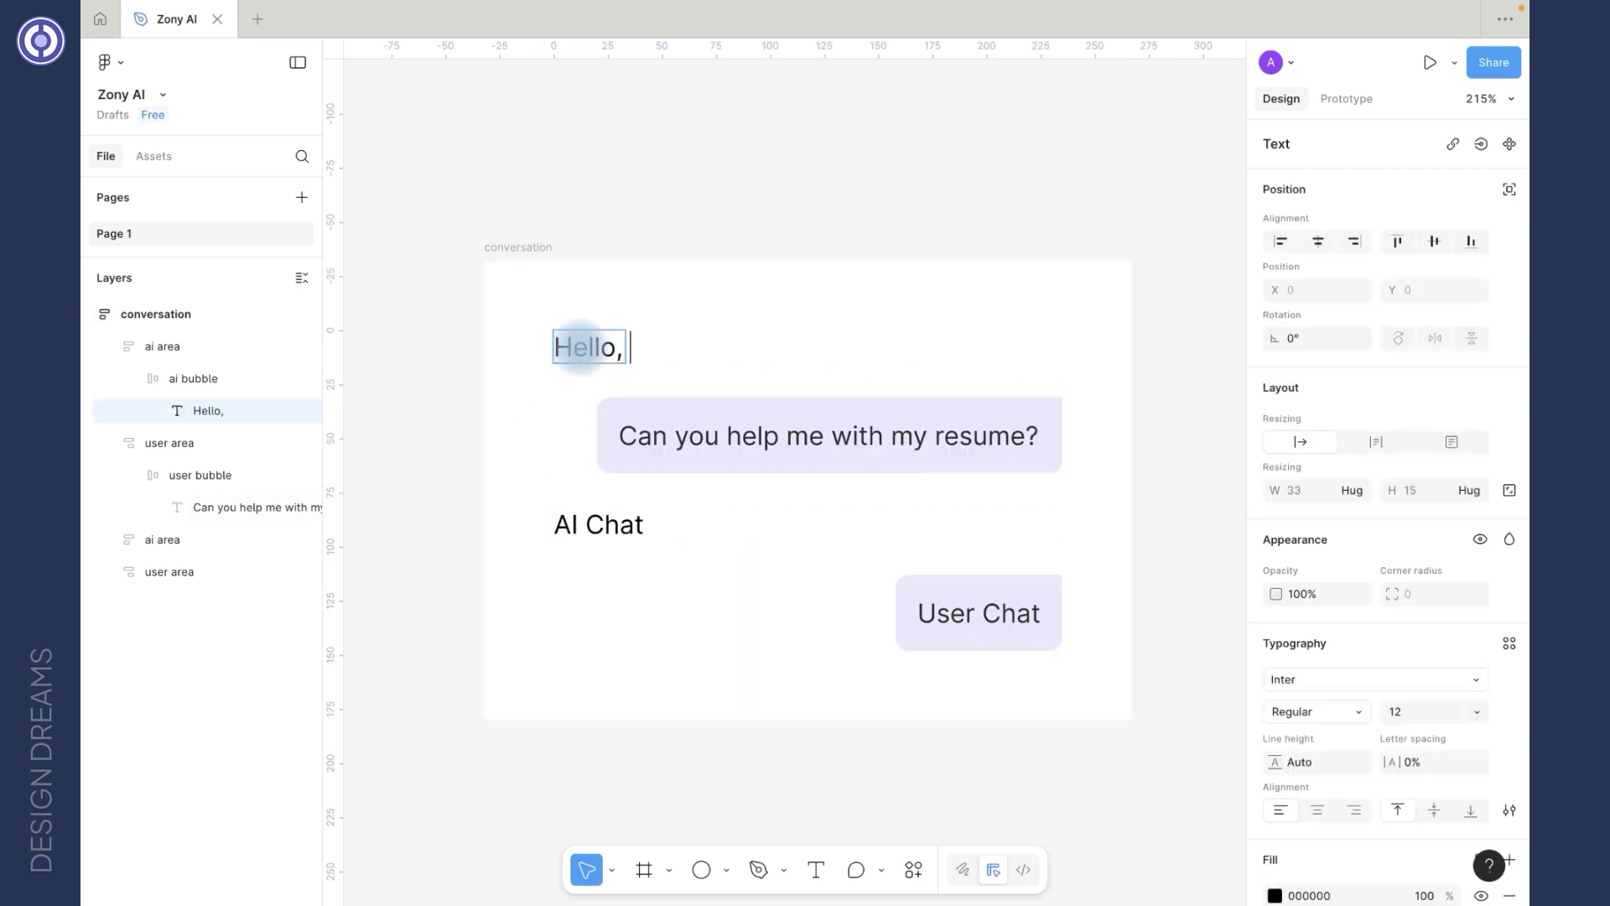
type("can I help you?")
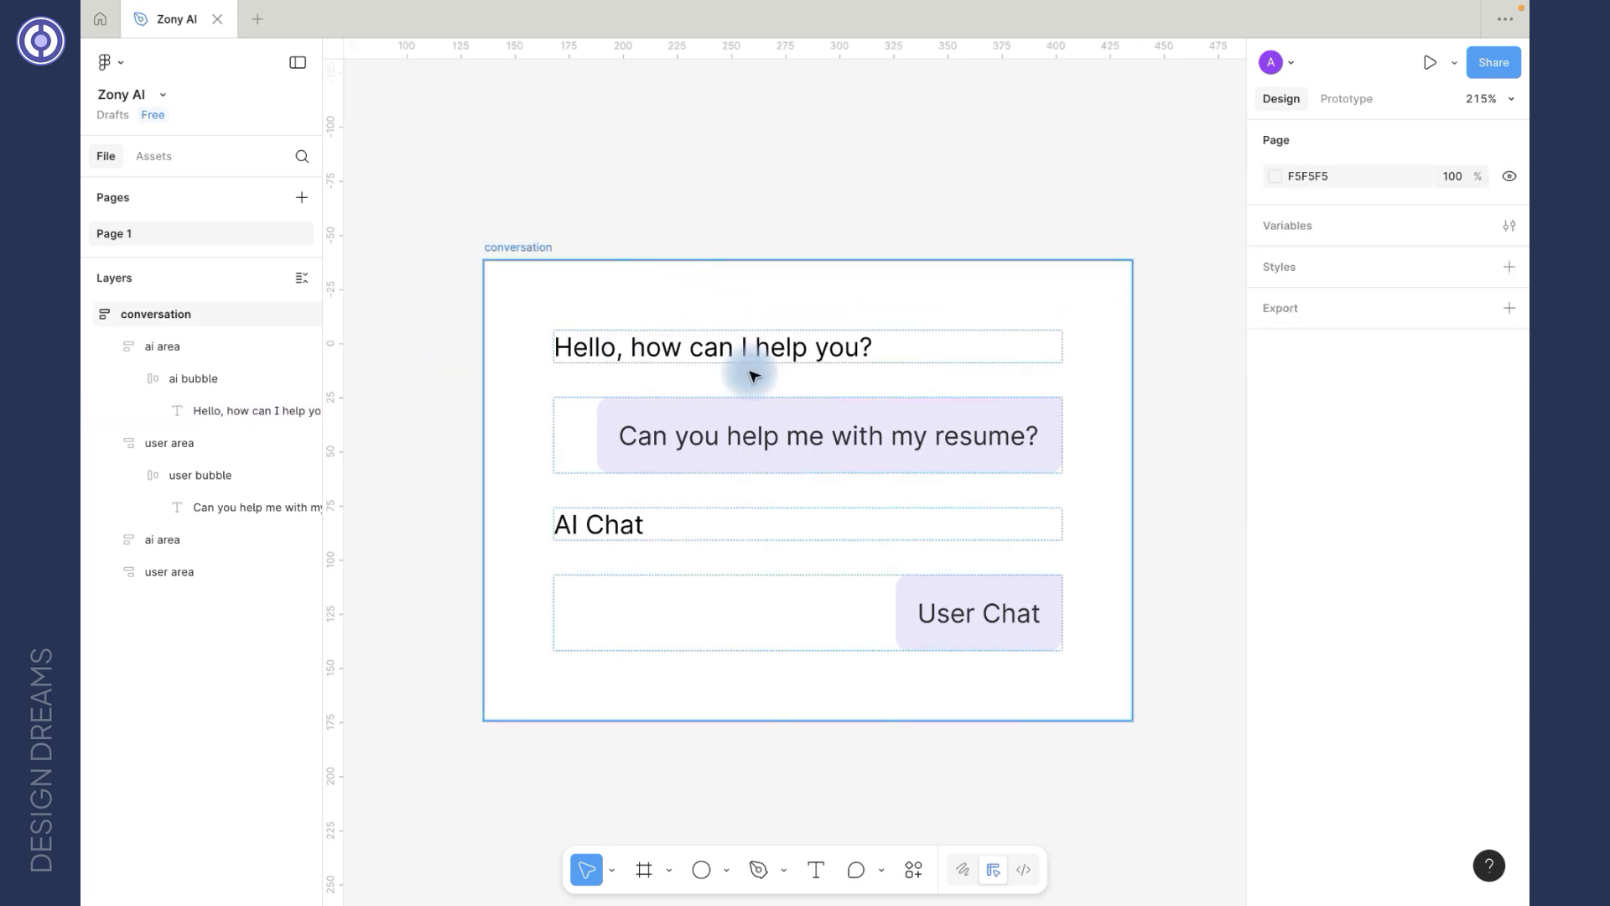
Step: Replace the text of the second AI message with "Sure, which is your industry?"
double_click(620, 522)
type("S")
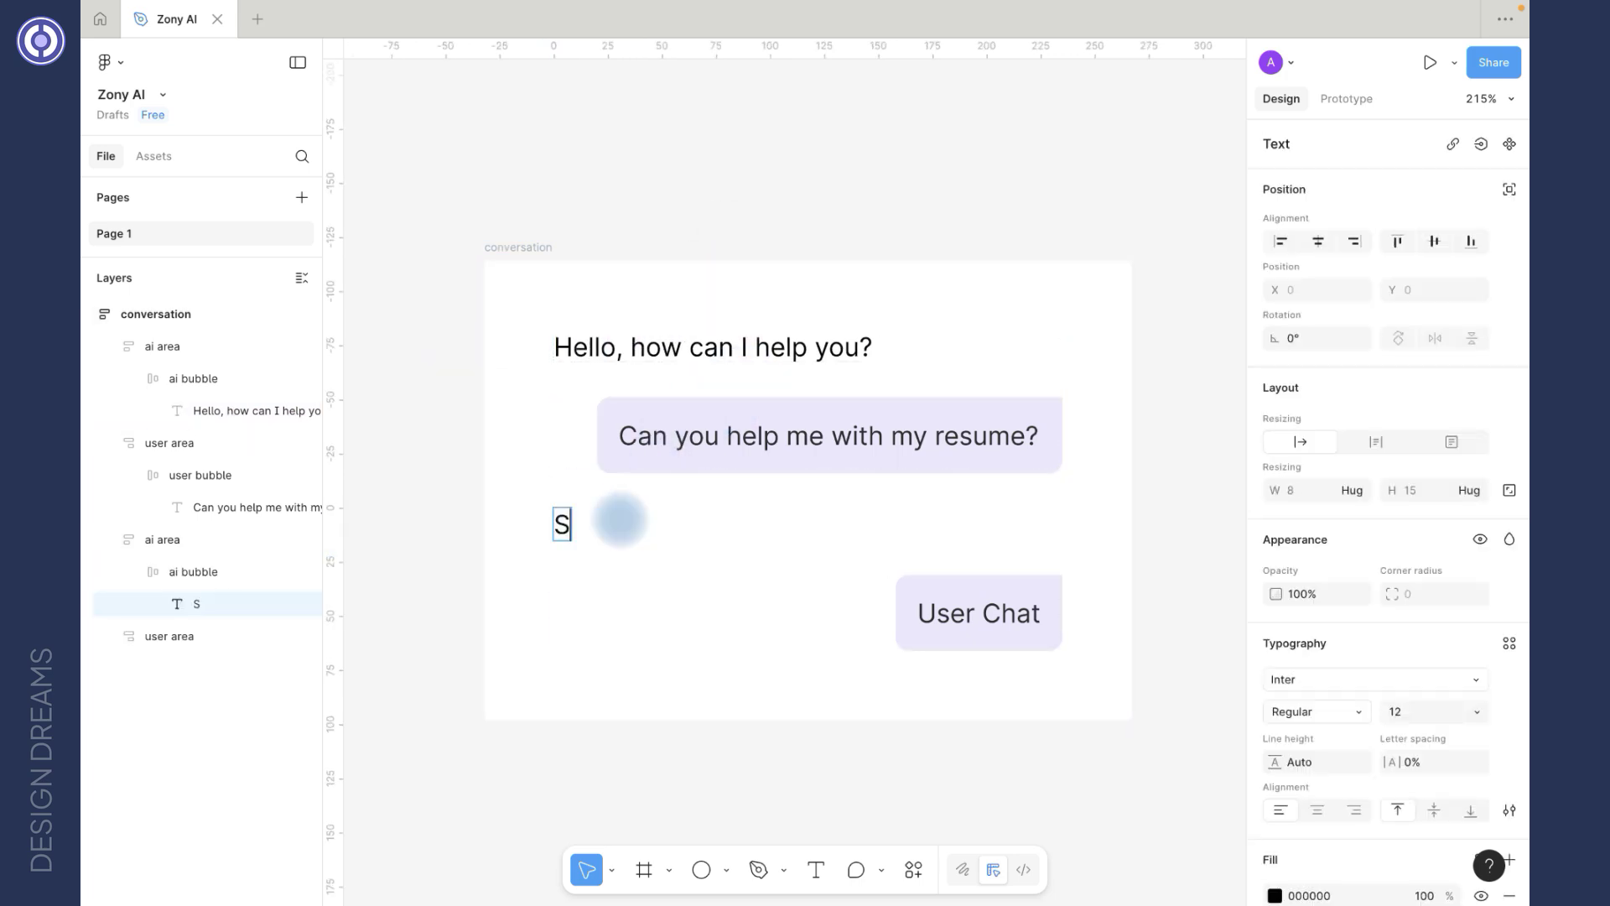
type("ure, which is")
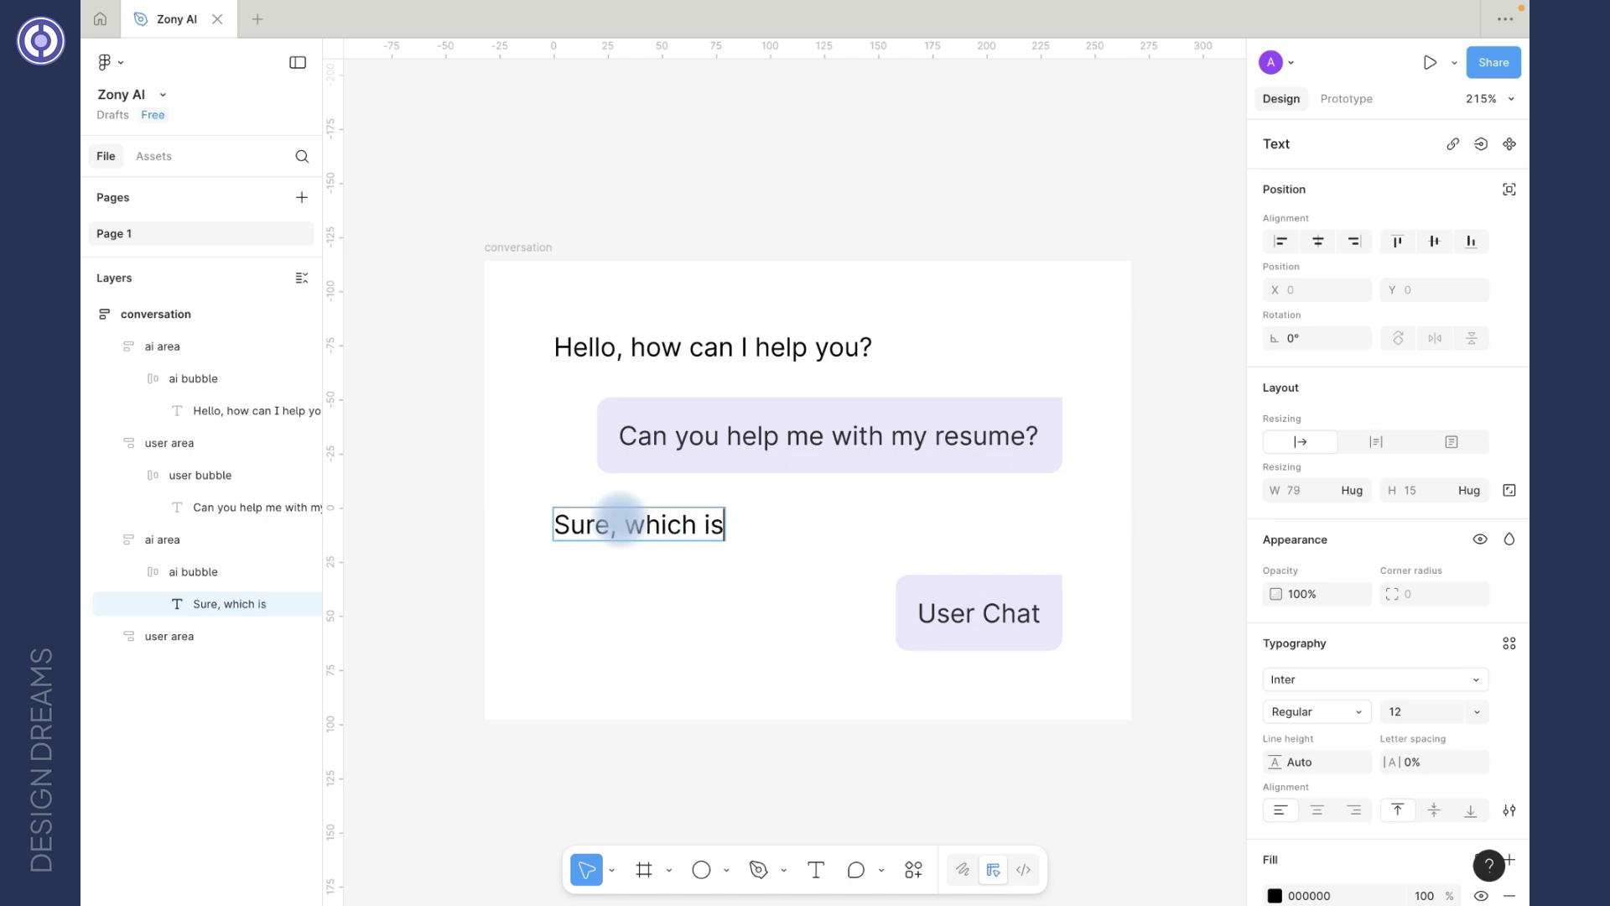
type(" your ins")
type("ustry")
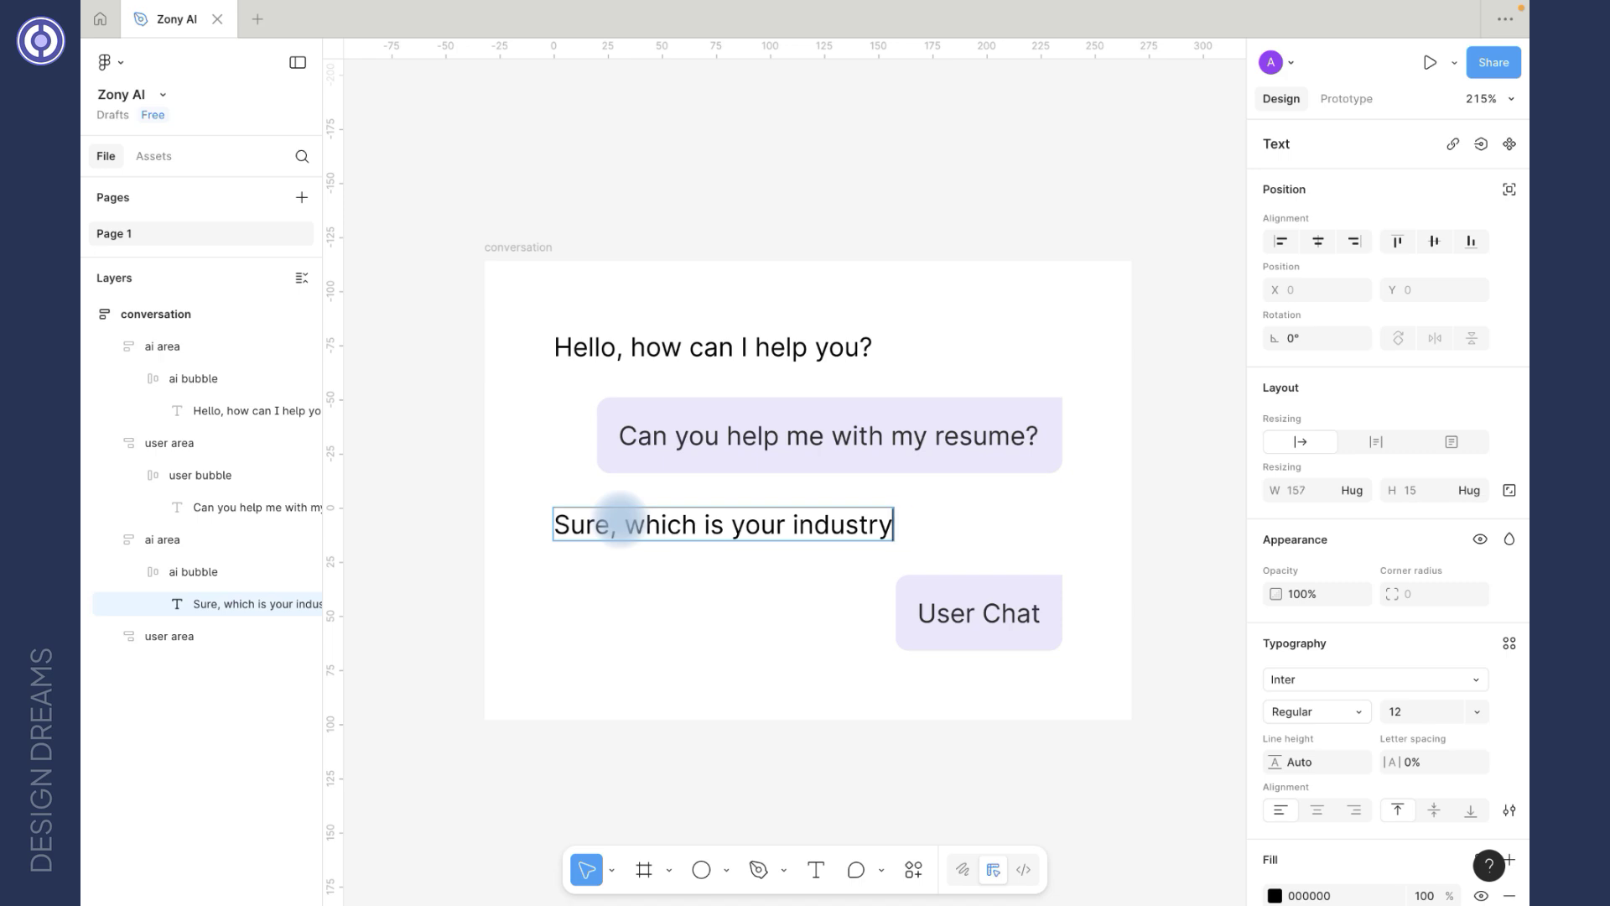
type("?")
Step: Replace the text of the second user bubble with "Visual Design"
left_click(941, 597)
double_click(944, 599)
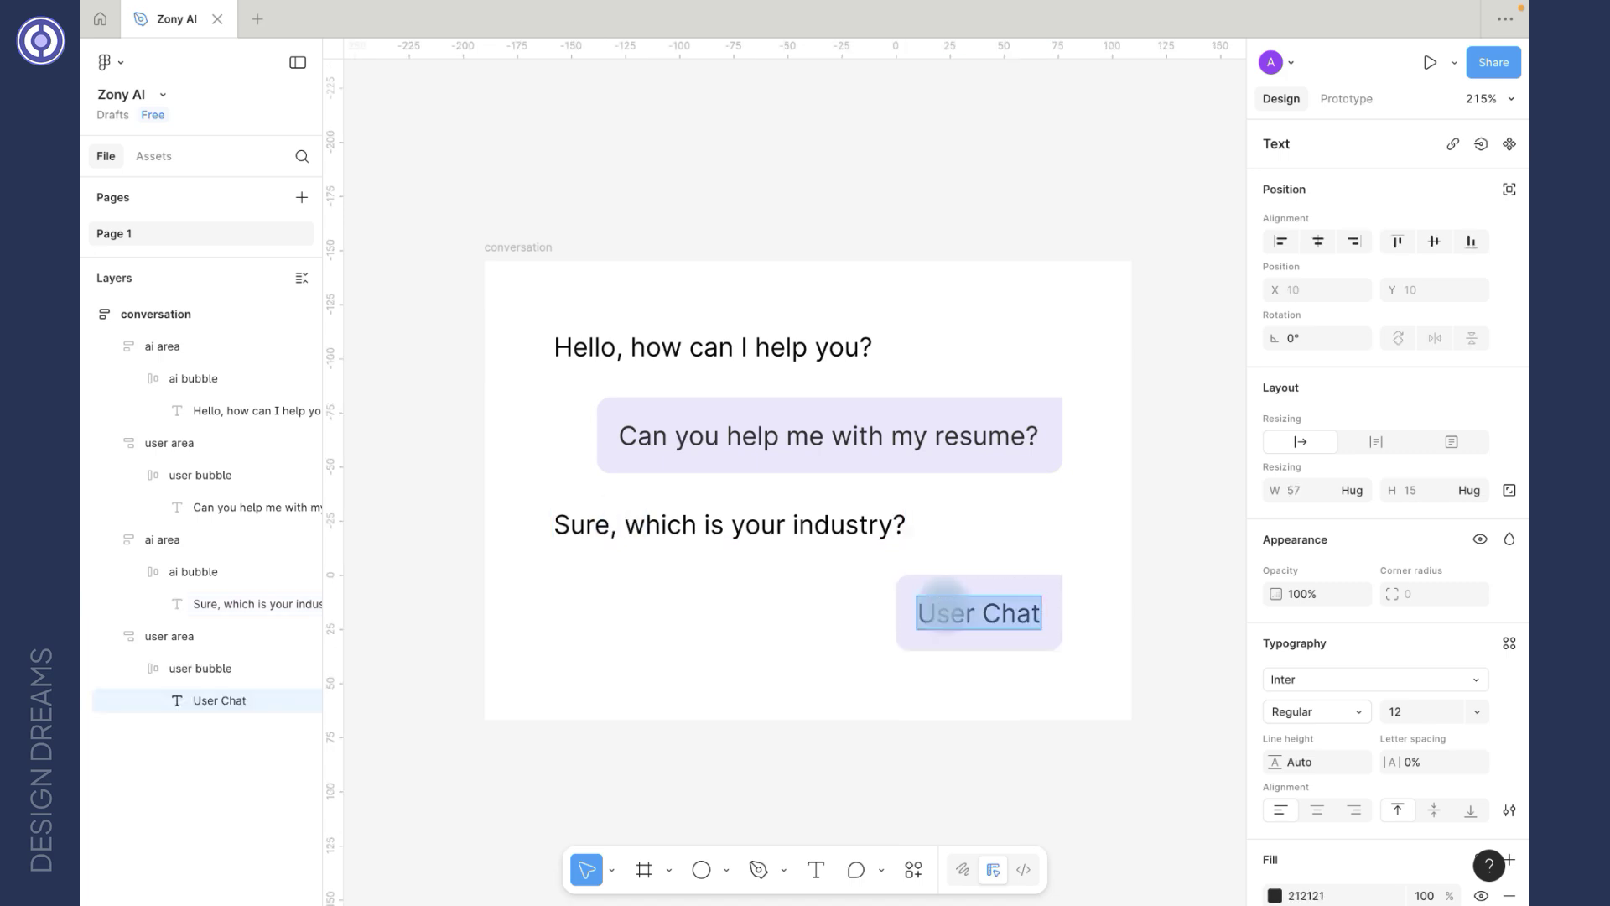
type("Visual Design")
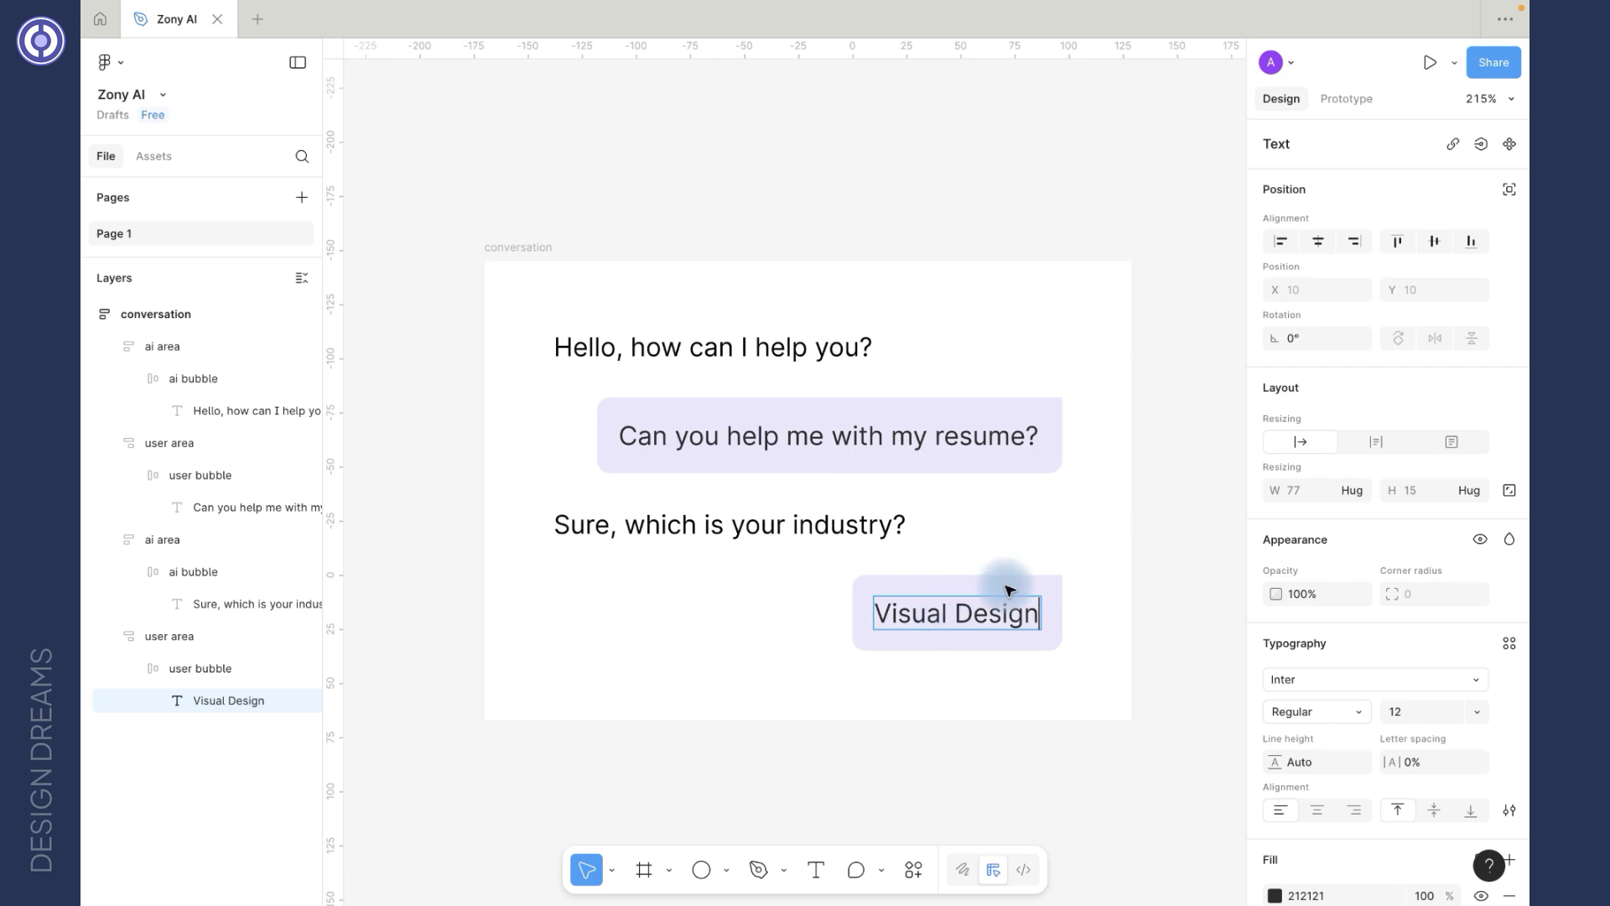
left_click(1193, 546)
scroll(1193, 546, "left", 1)
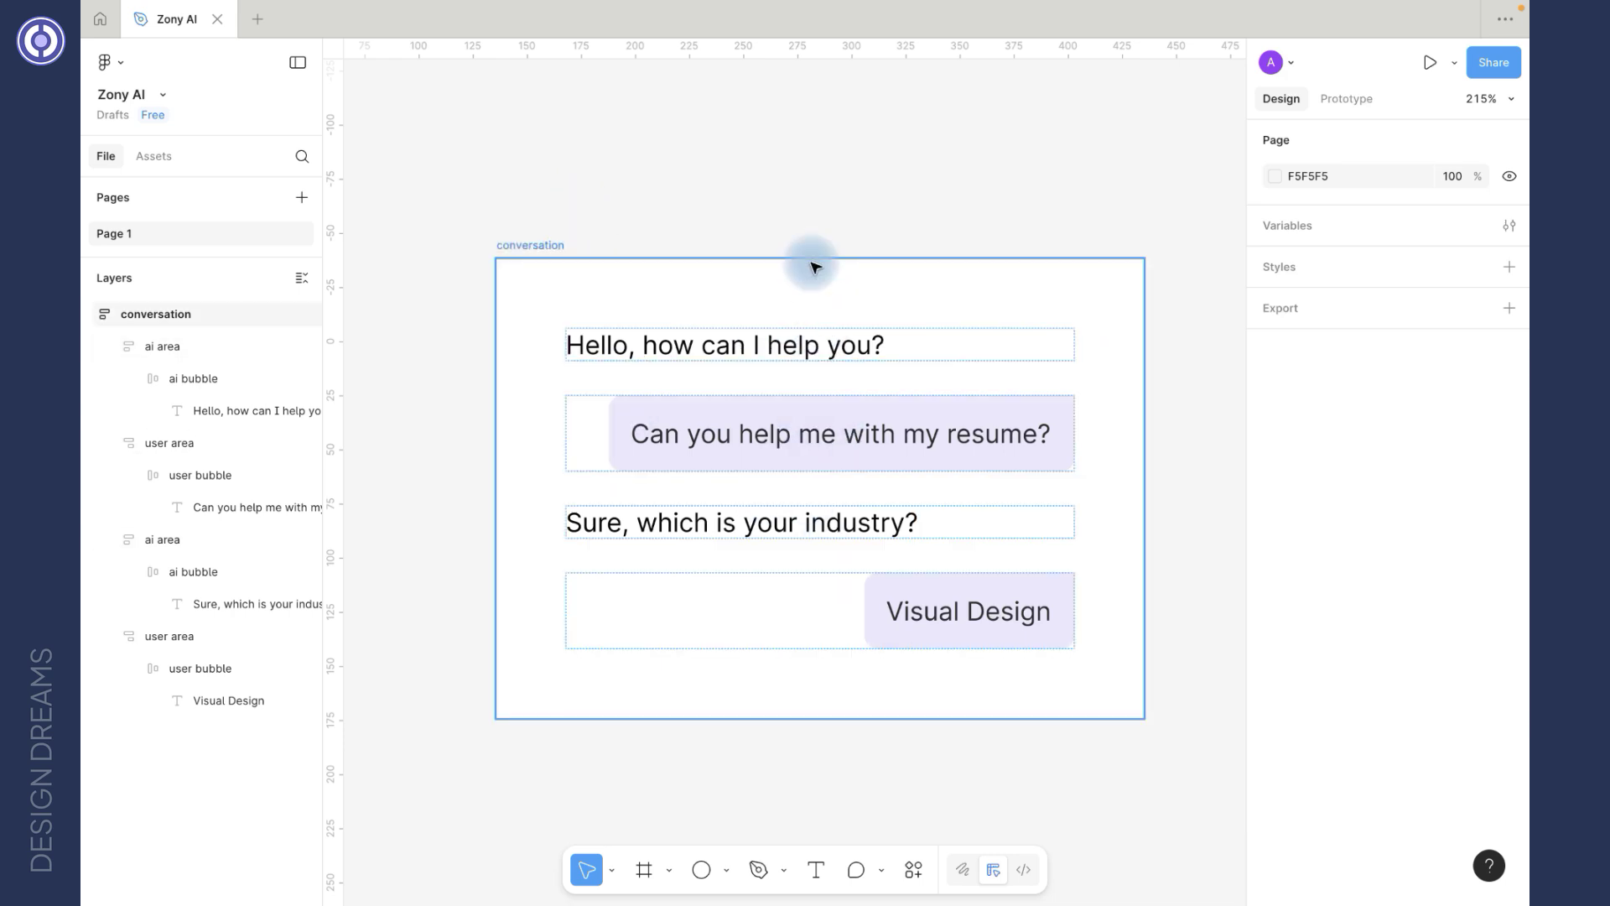
scroll(812, 262, "down", 1)
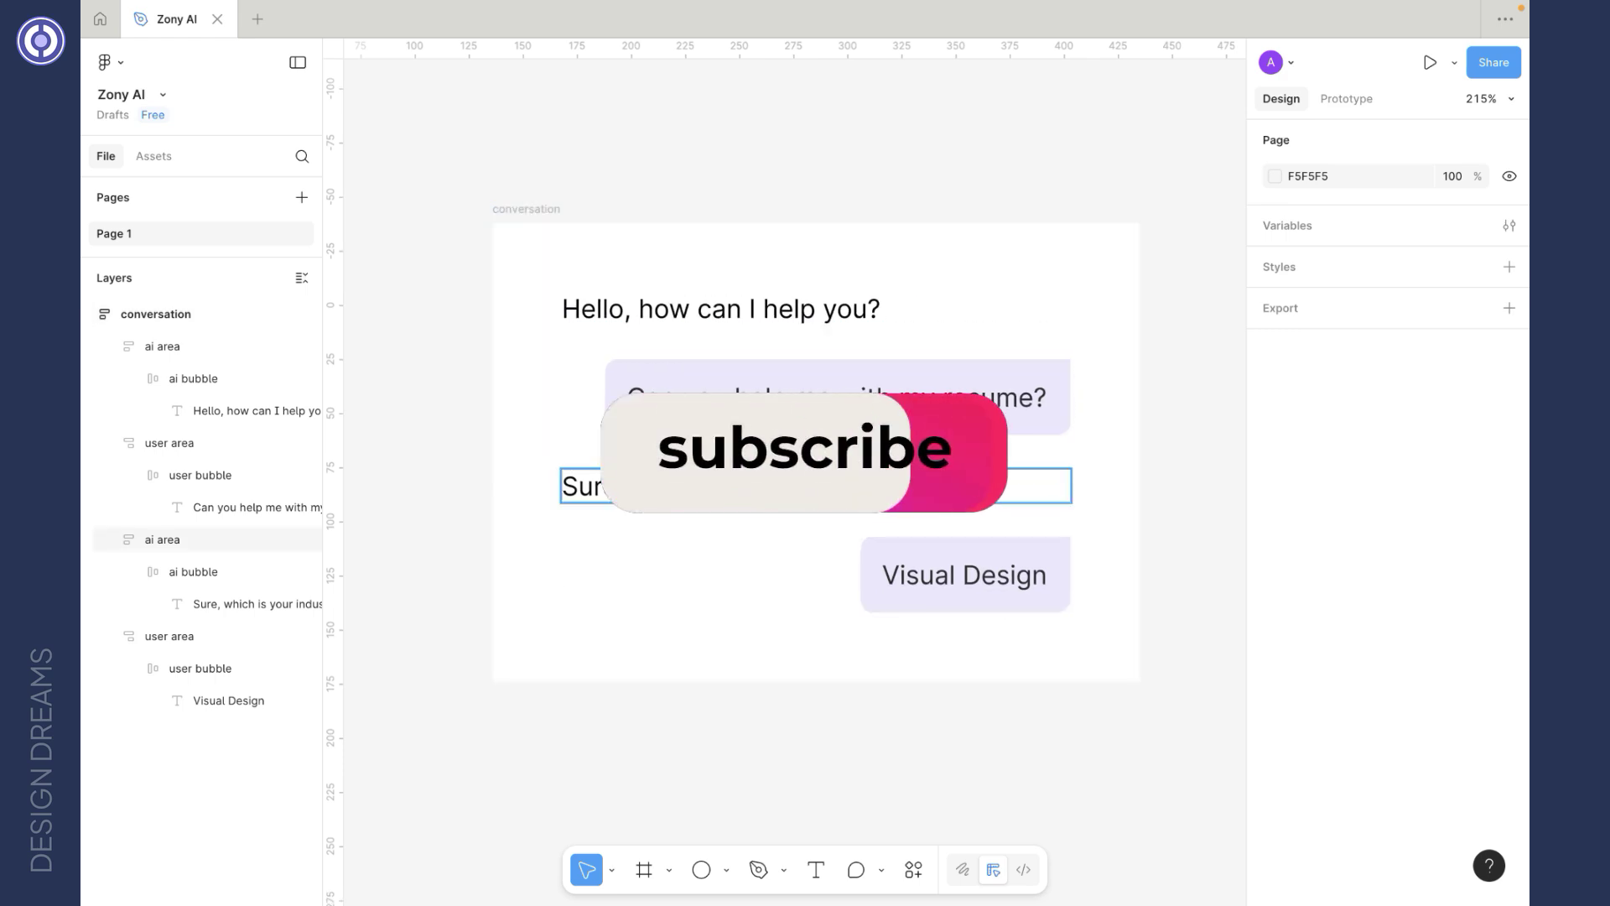
scroll(769, 488, "down", 3)
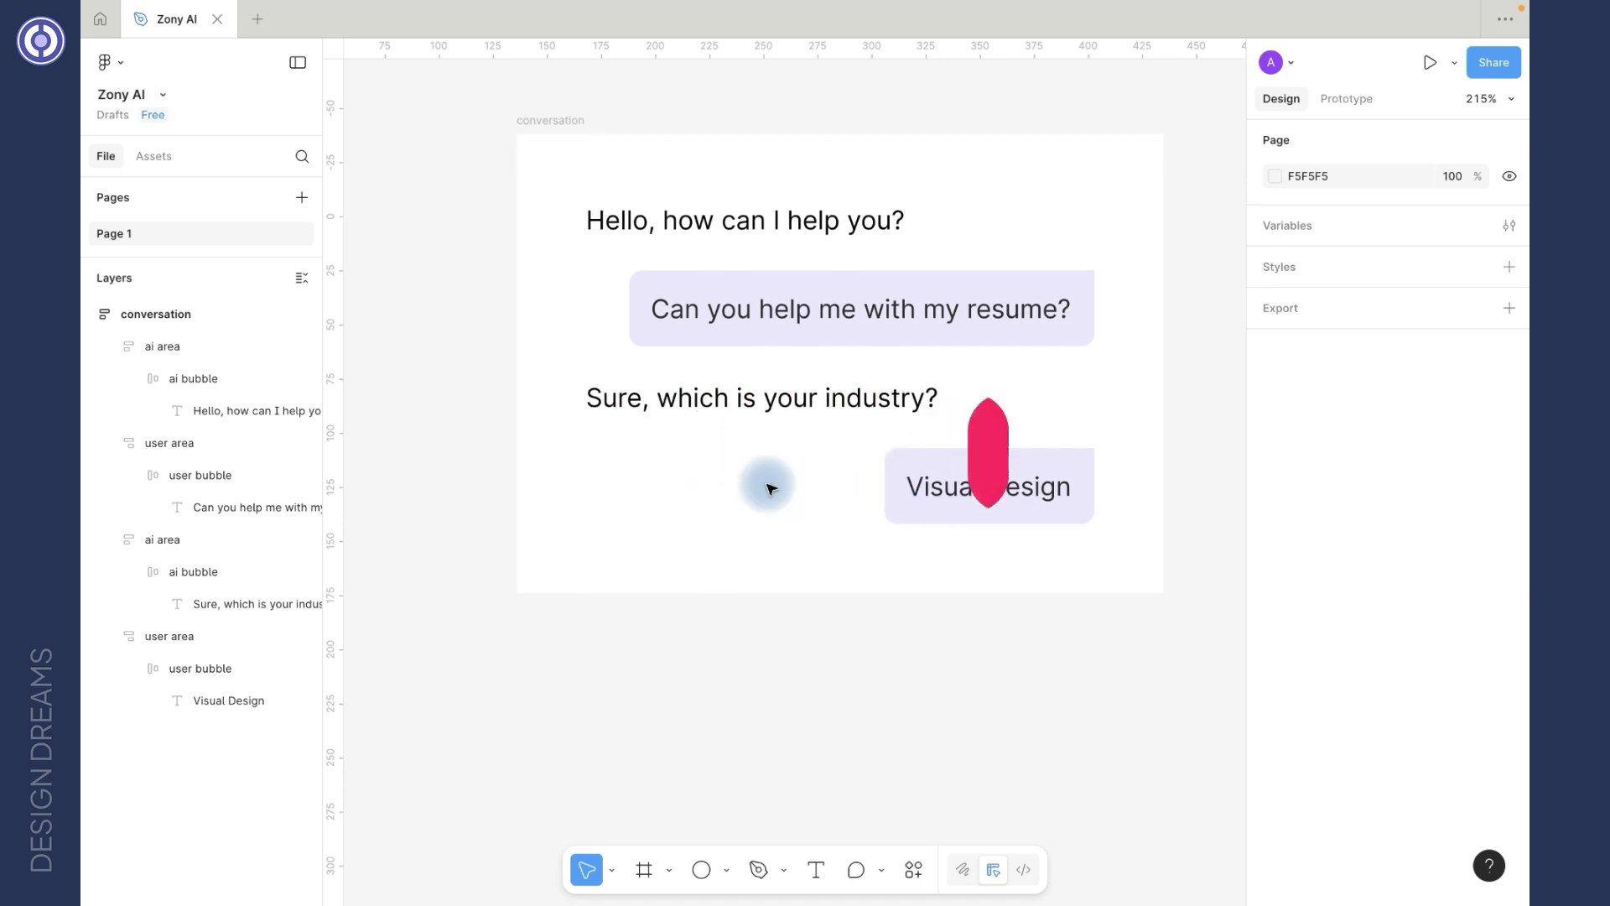
scroll(769, 488, "up", 4)
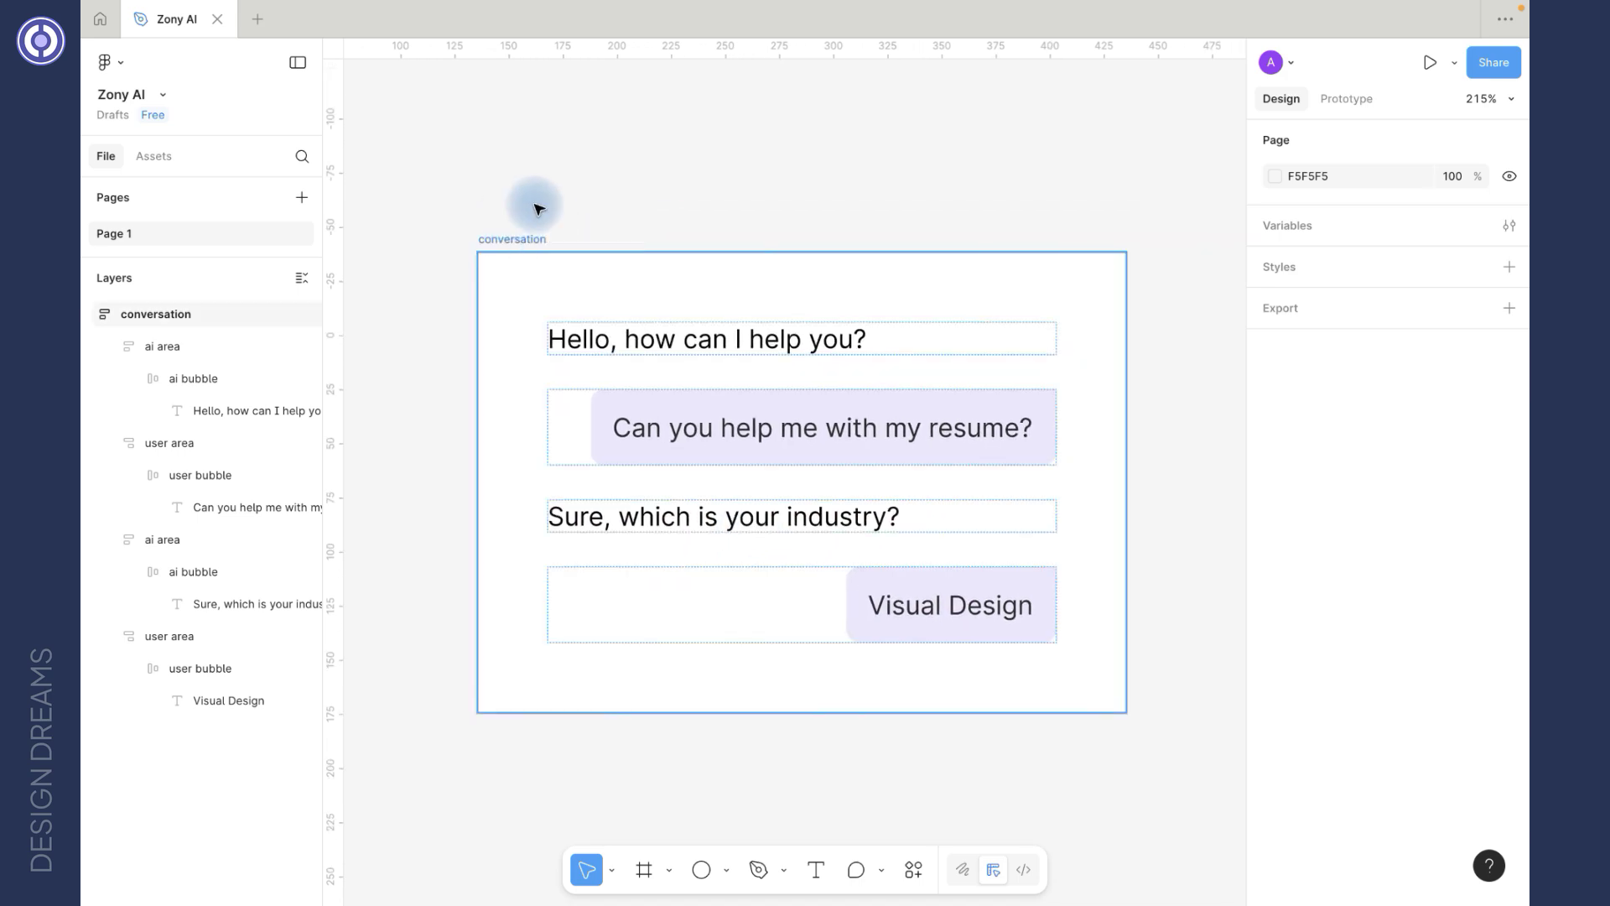
scroll(532, 226, "up", 1)
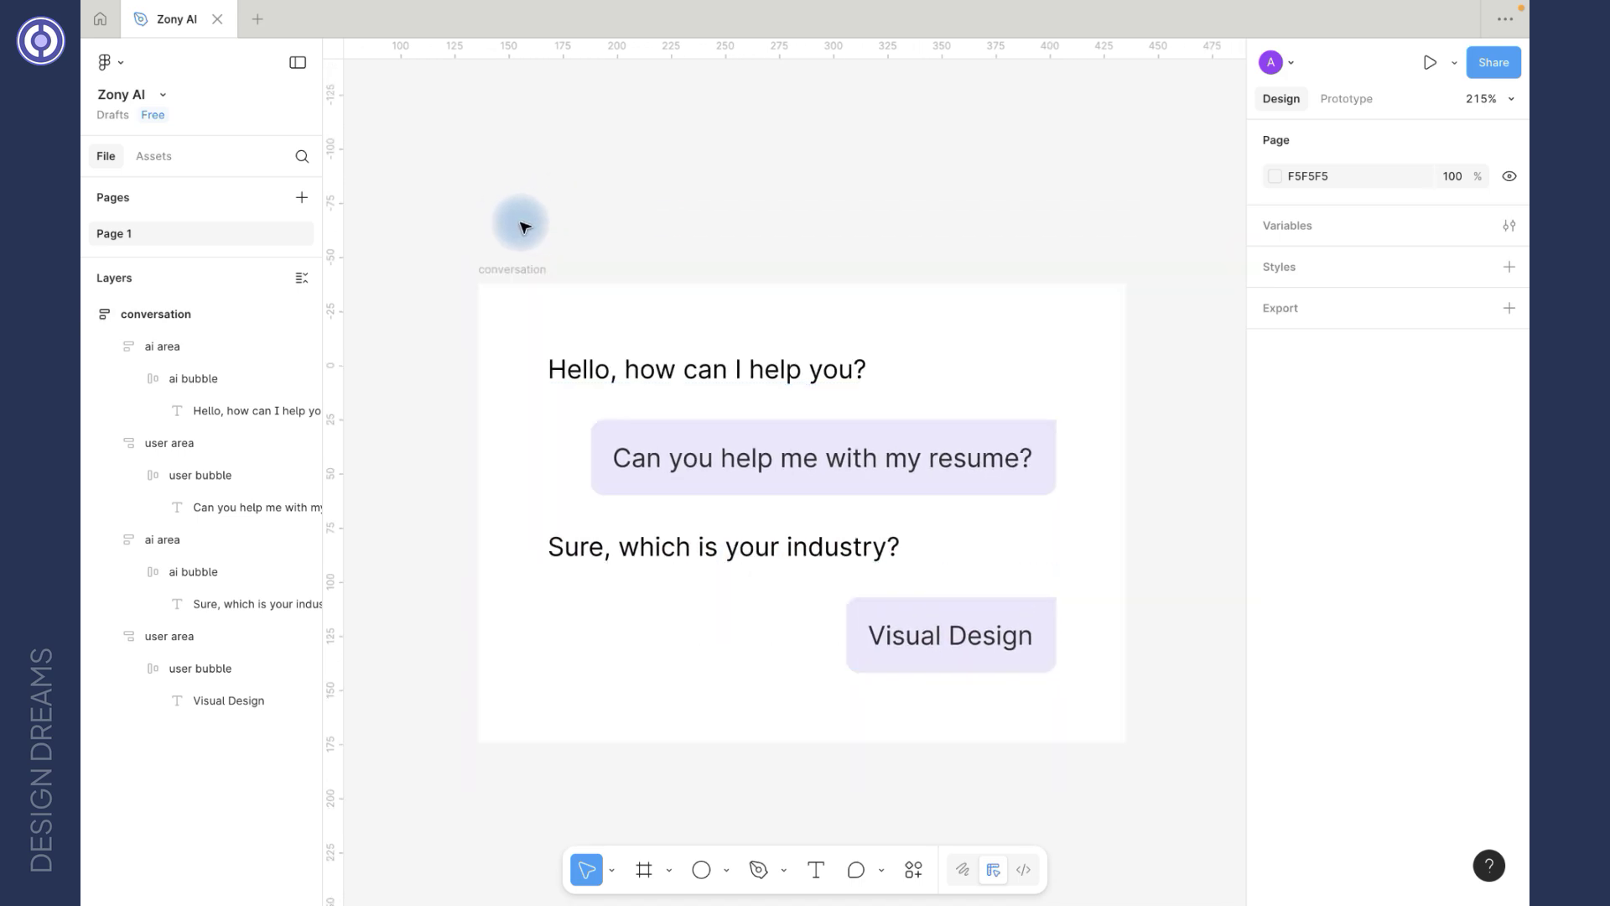
Step: Draw a small frame of about 17 × 17 above the conversation frame, add auto layout to it and name it AI Header
key("f")
left_click_drag(498, 217, 537, 254)
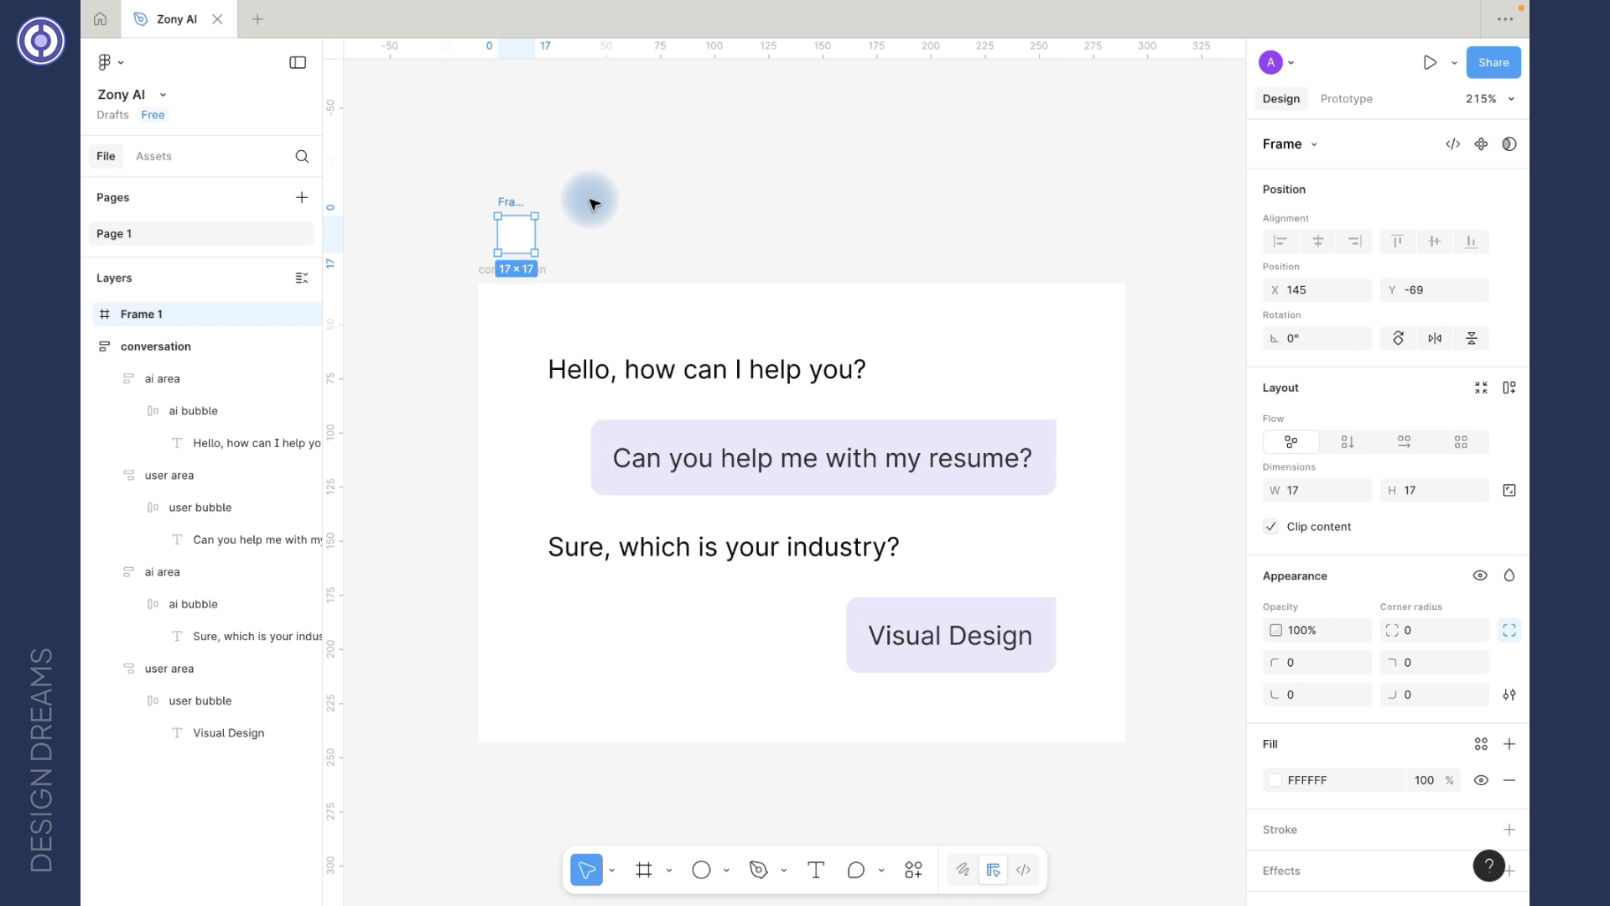
key("shift+a")
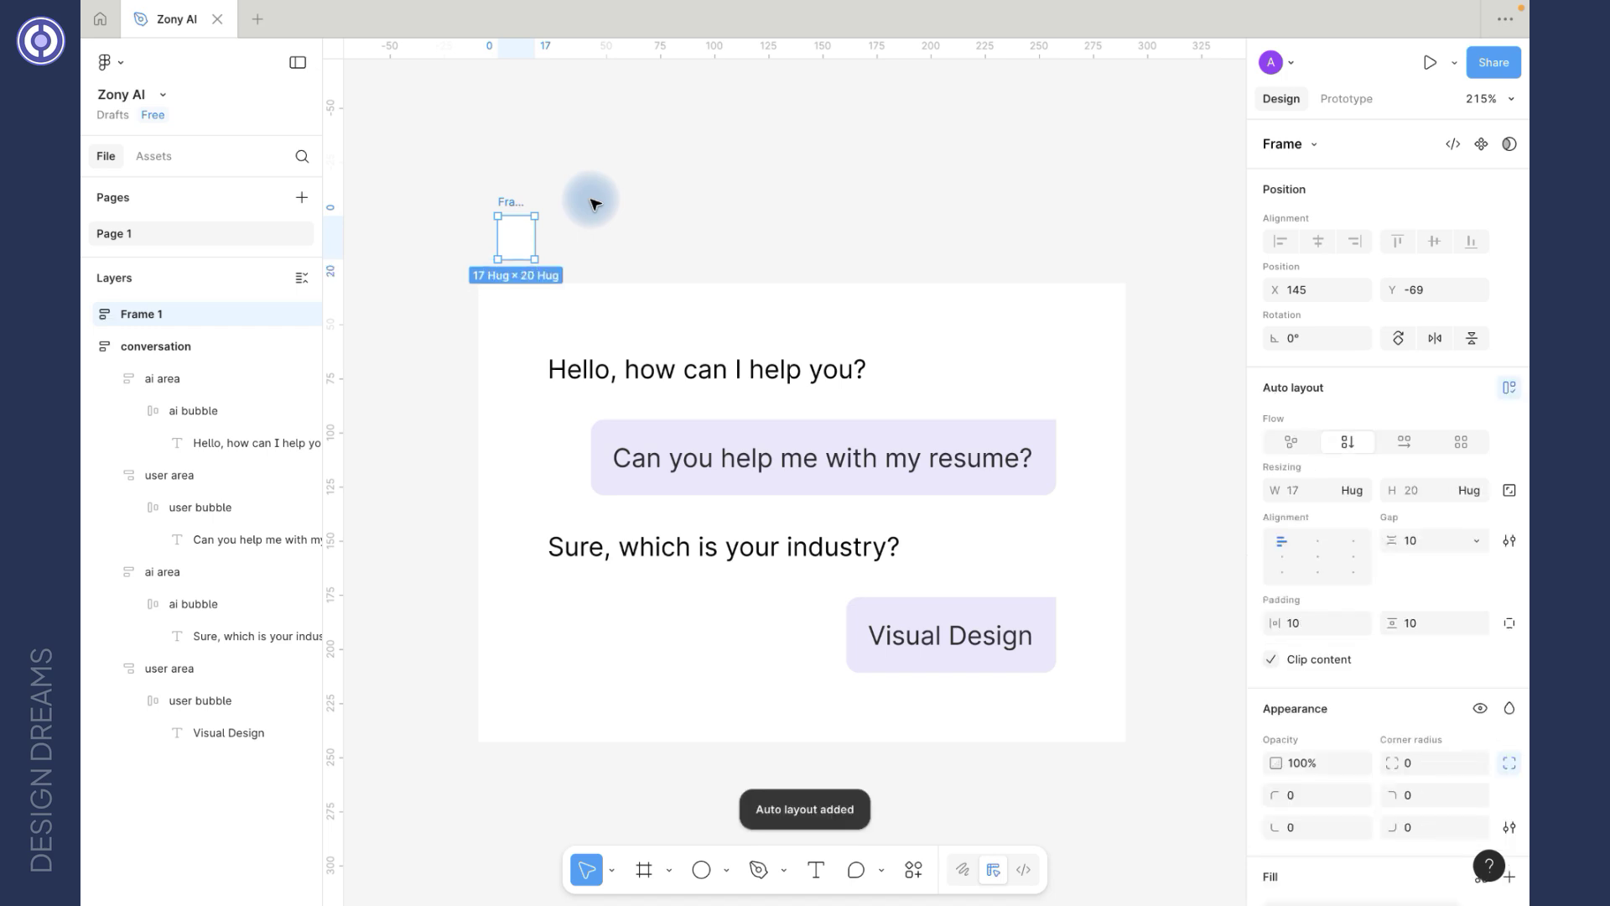
double_click(510, 201)
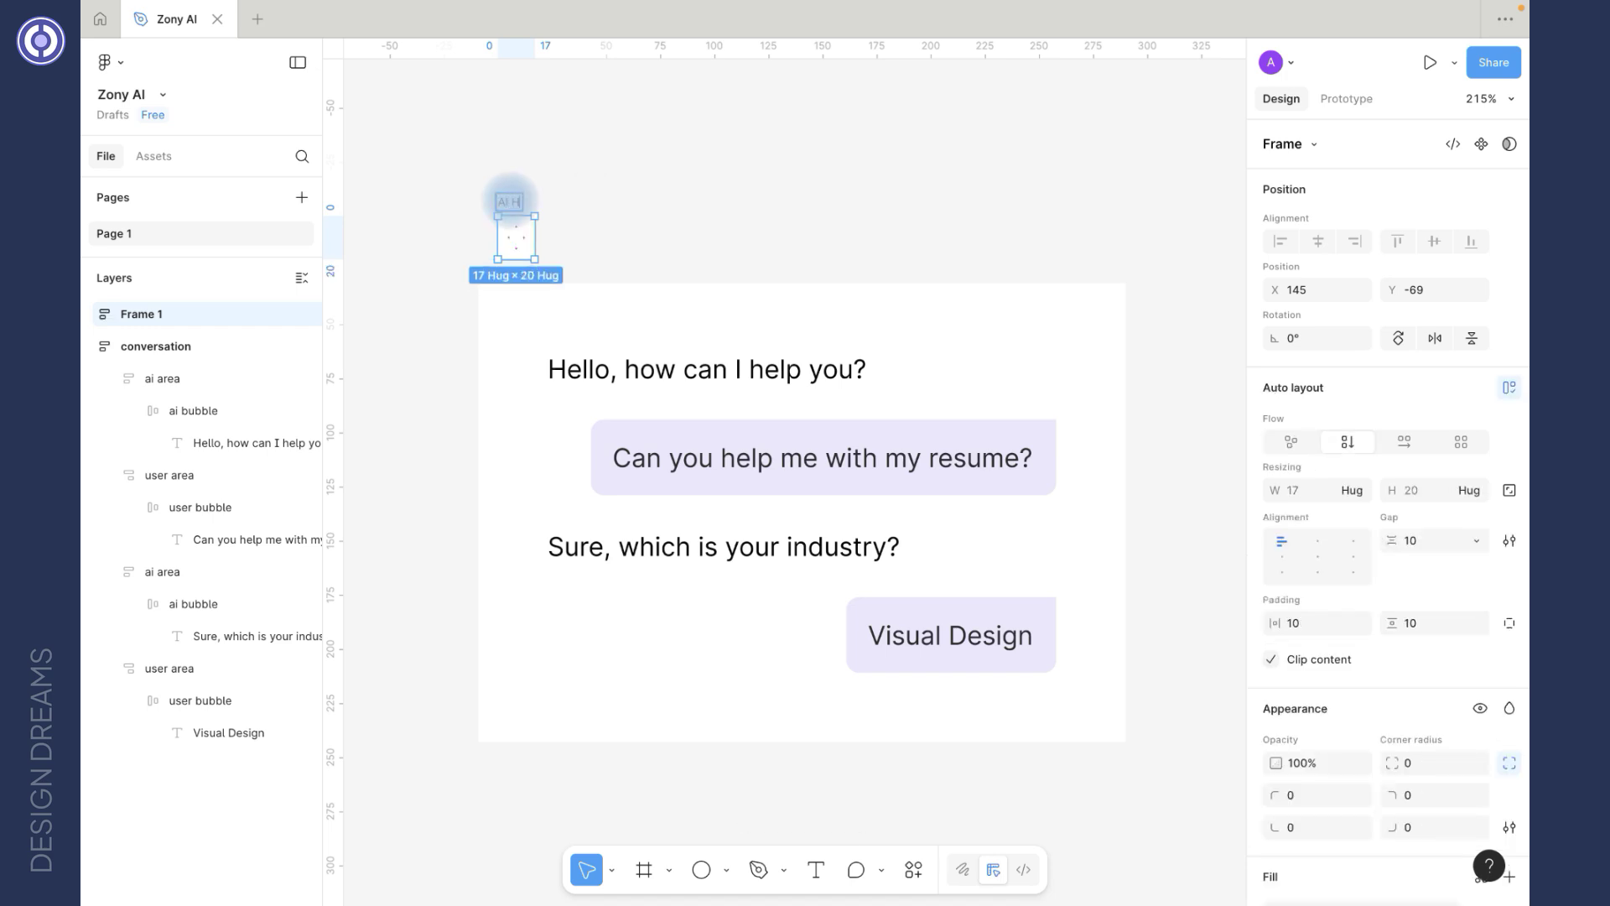
type("AI Header")
key("Return")
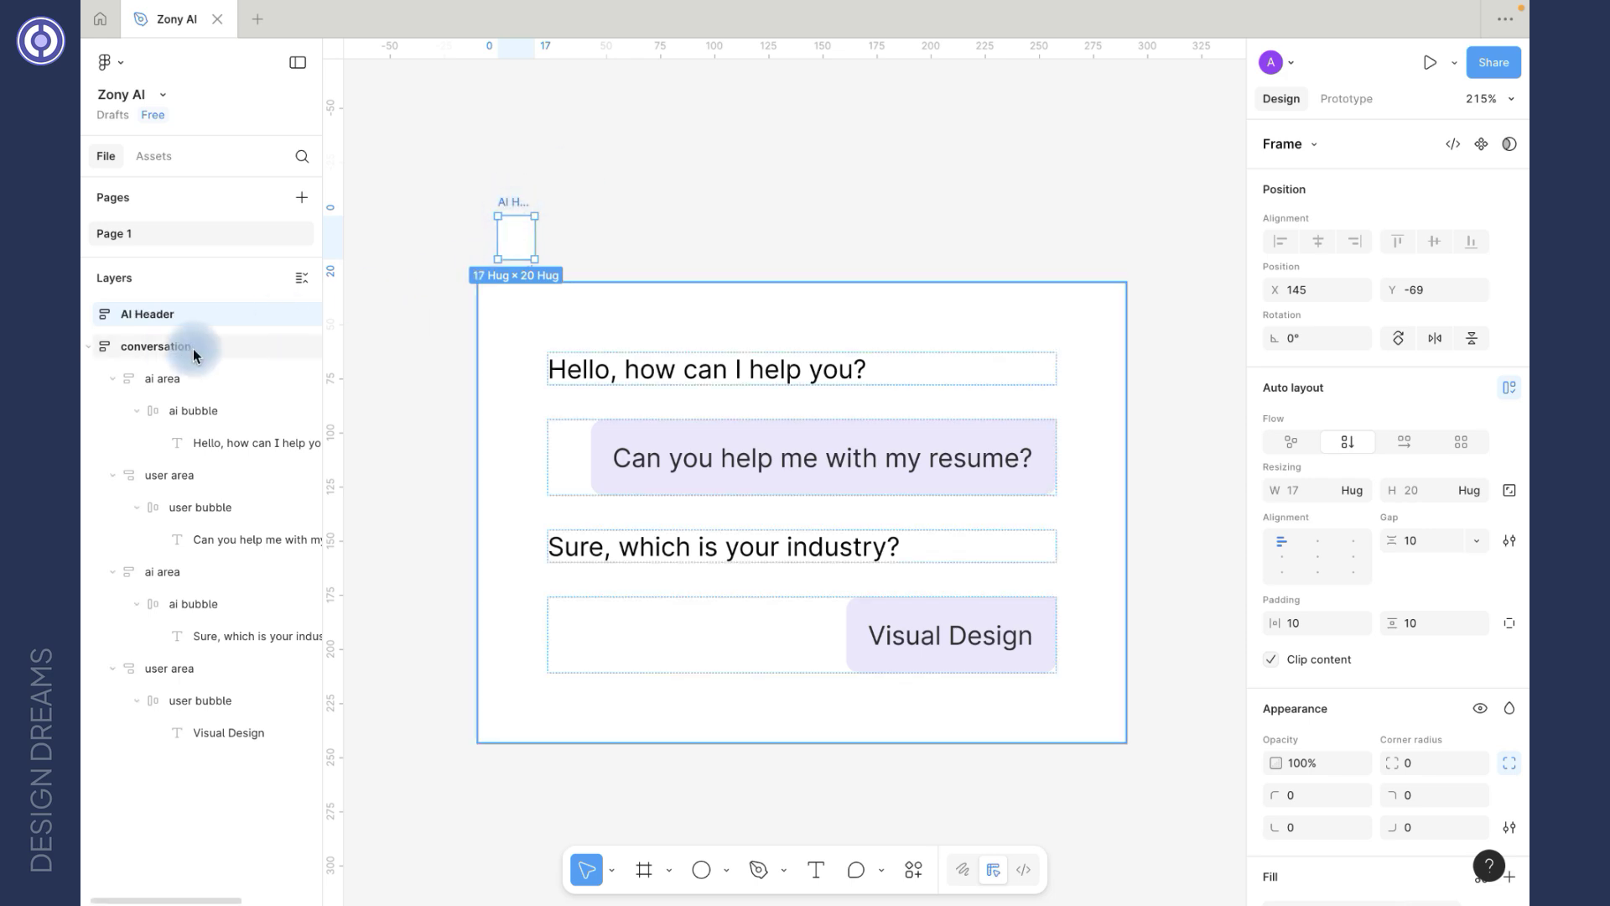
Step: Wrap the AI Header and conversation frames together in an auto layout frame with a gap of 0
left_click(265, 348, "shift")
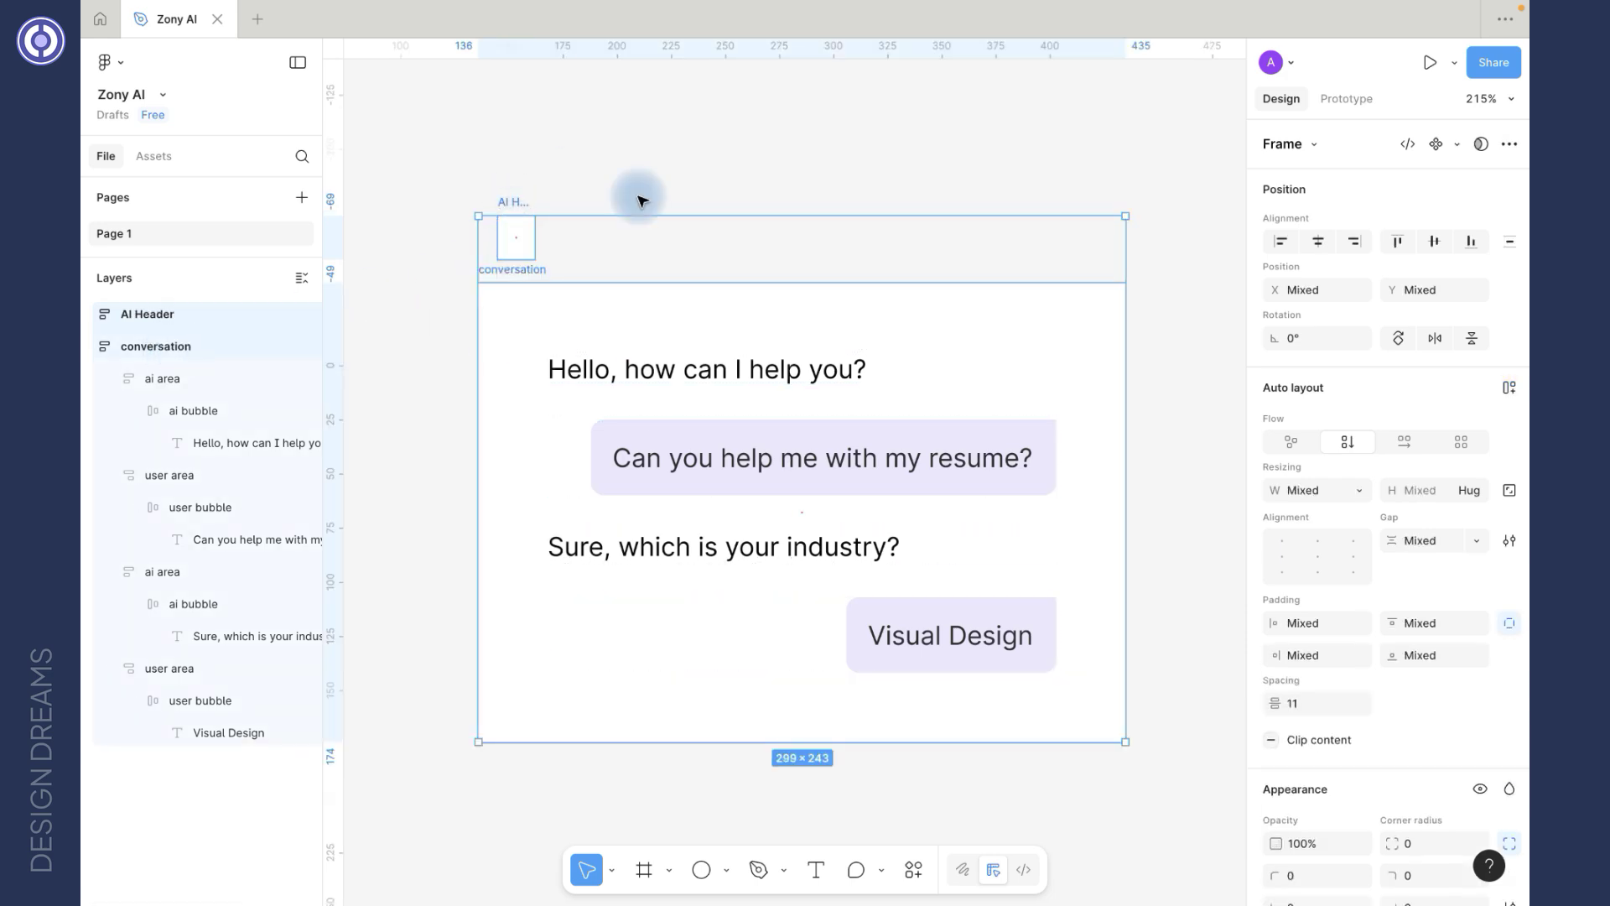
key("shift+a")
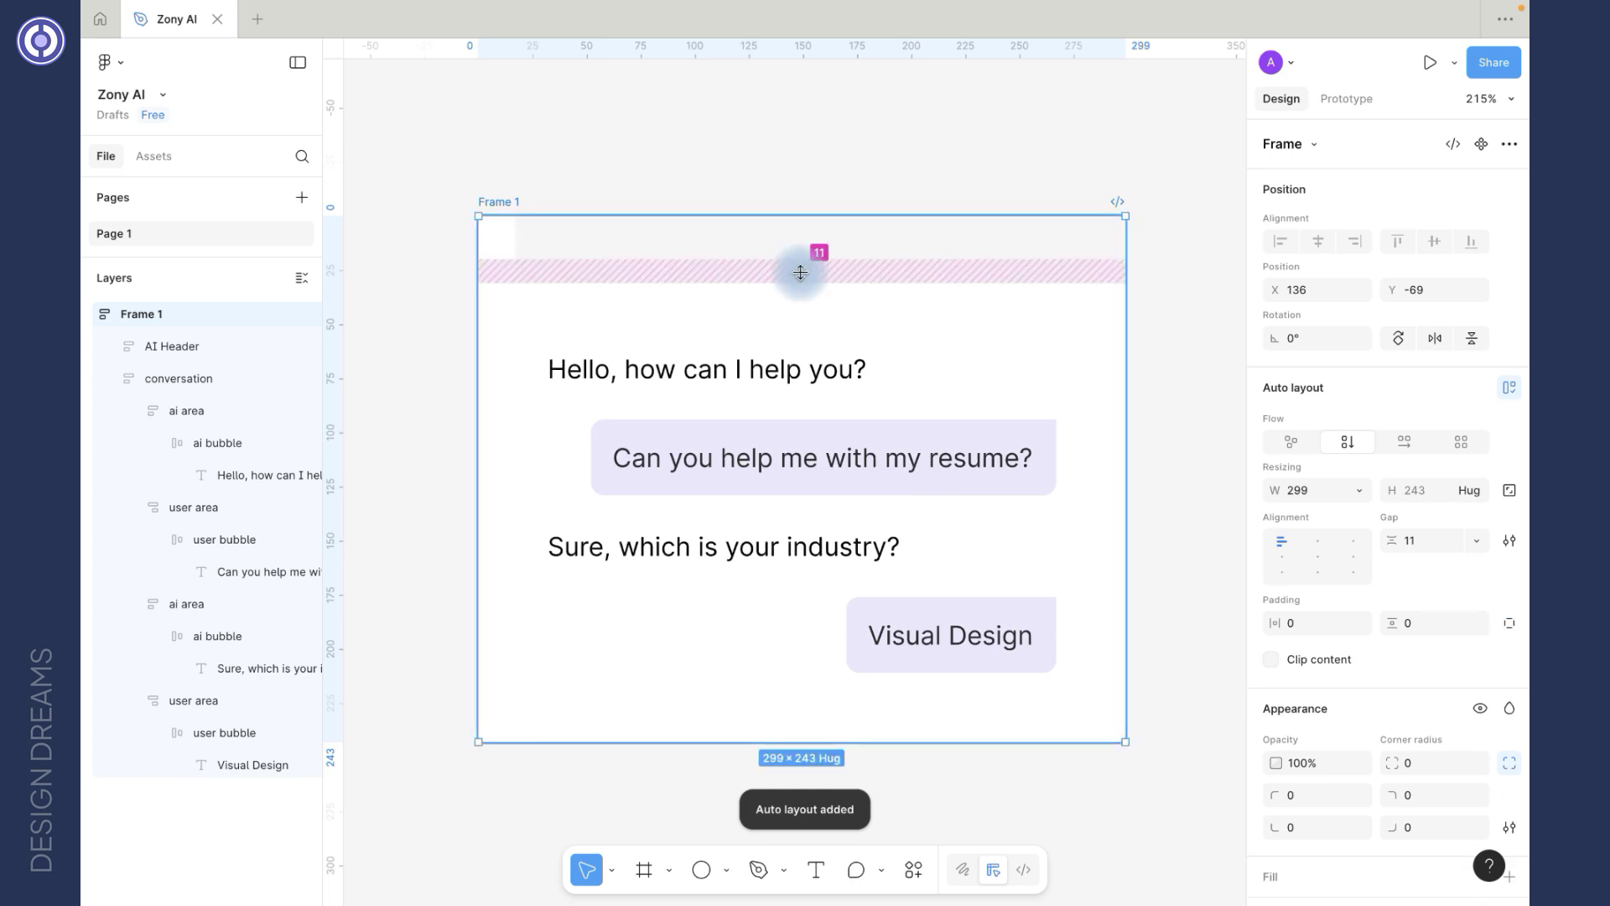
left_click(800, 272)
type("0")
key("Return")
Step: Set the AI Header frame's width to Fill so it spans the parent frame
left_click(172, 345)
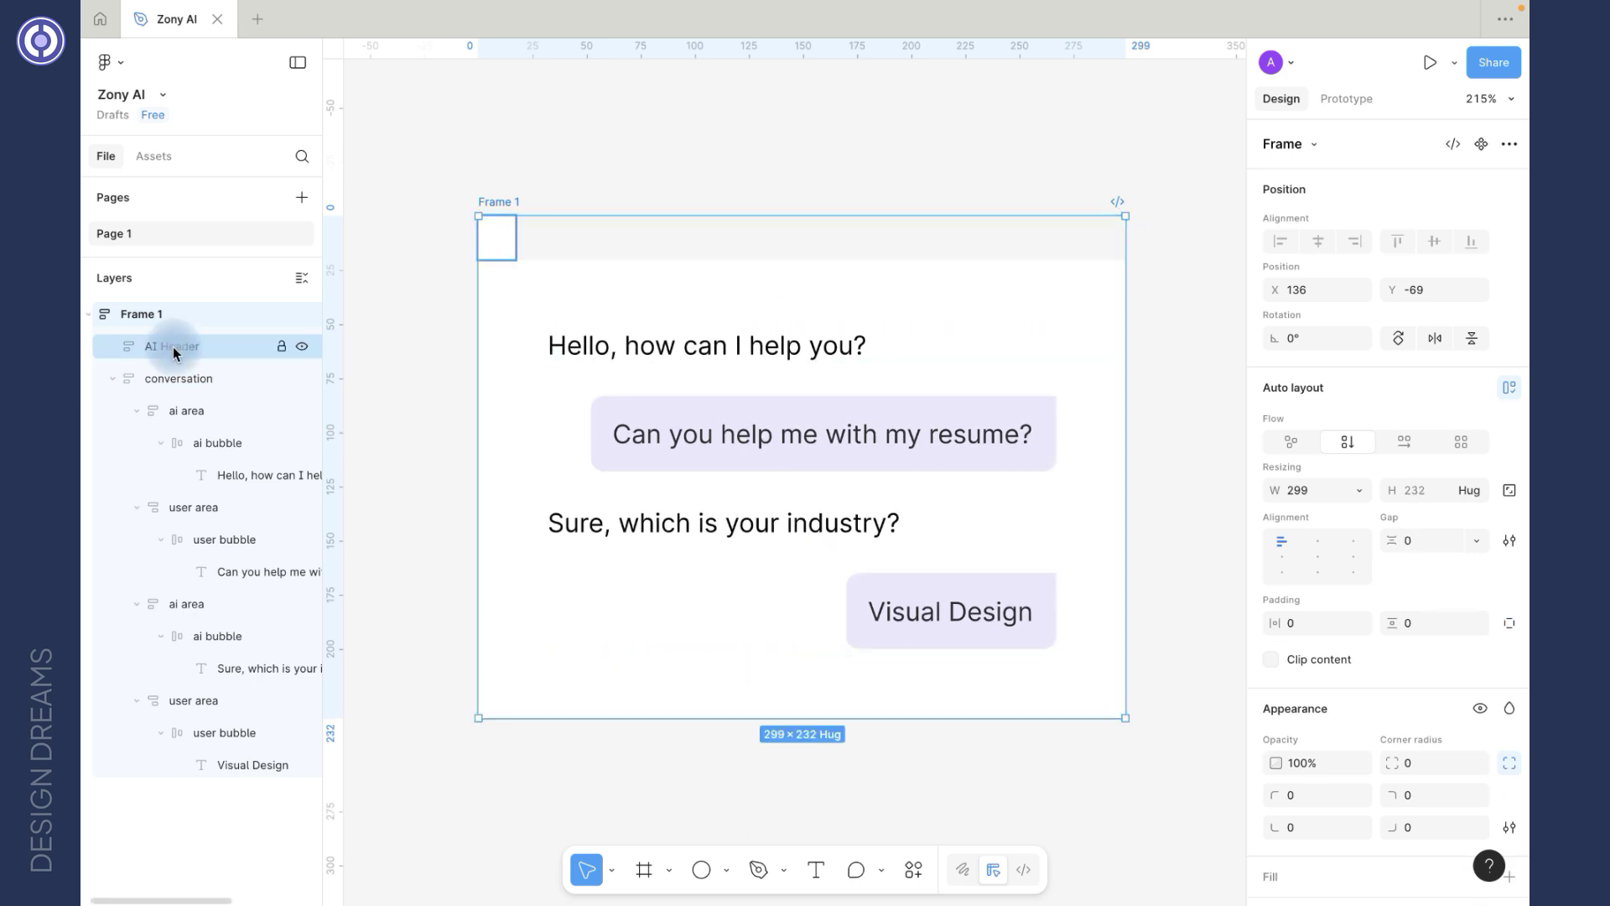
left_click(1350, 489)
left_click(1345, 511)
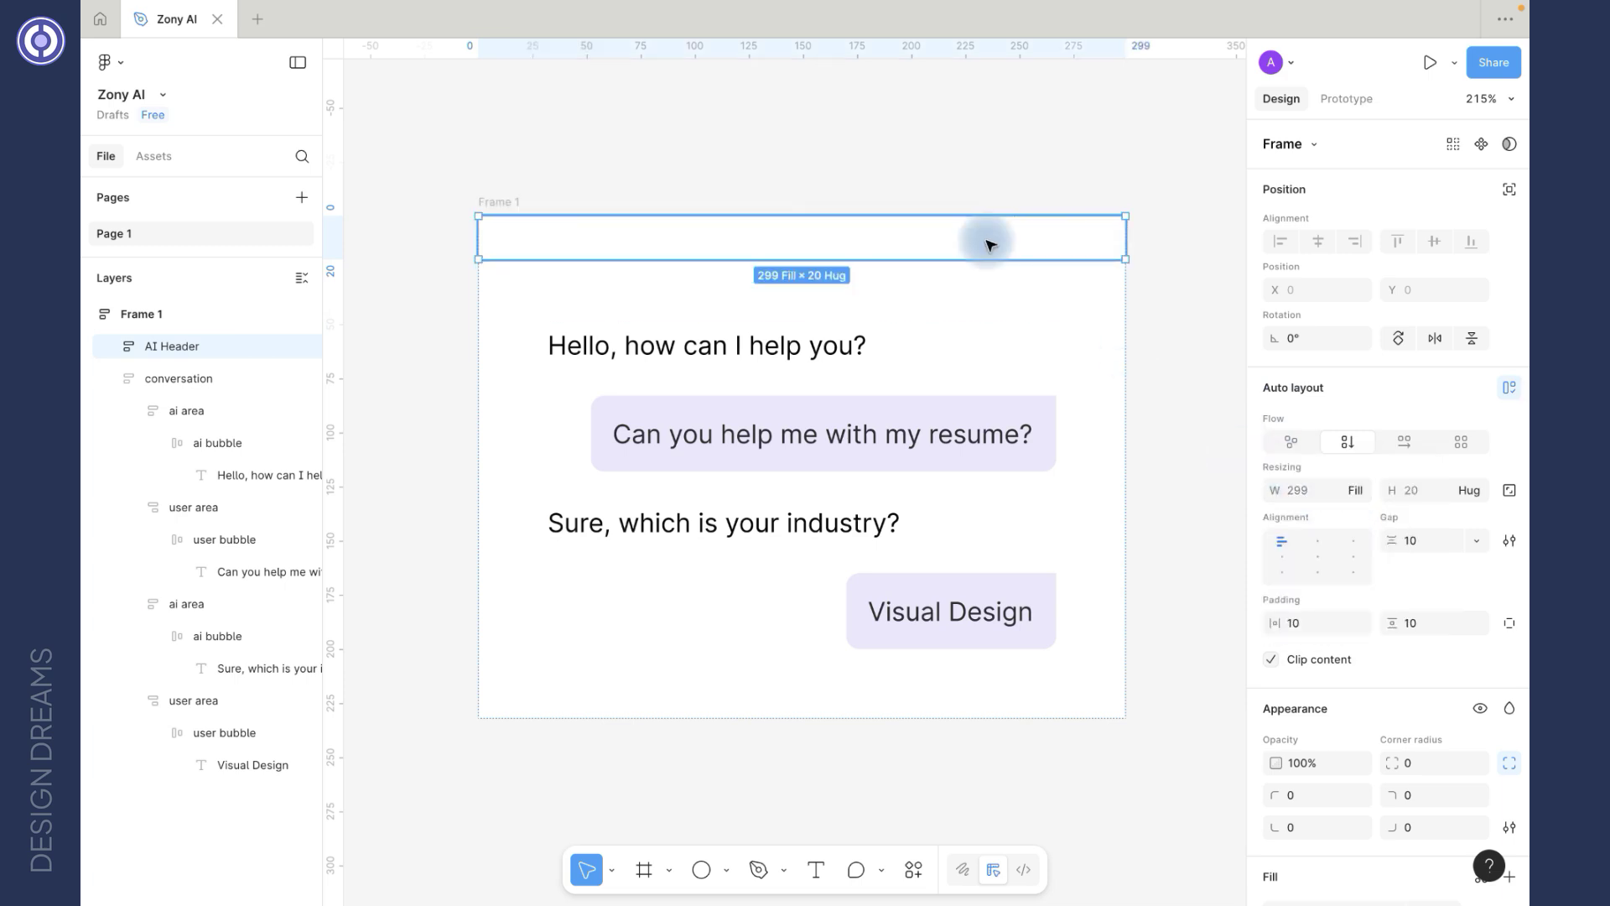
Step: Paste a copy of the "Visual Design" text into the AI Header frame and change its wording to "Zony AI"
scroll(612, 154, "up", 1)
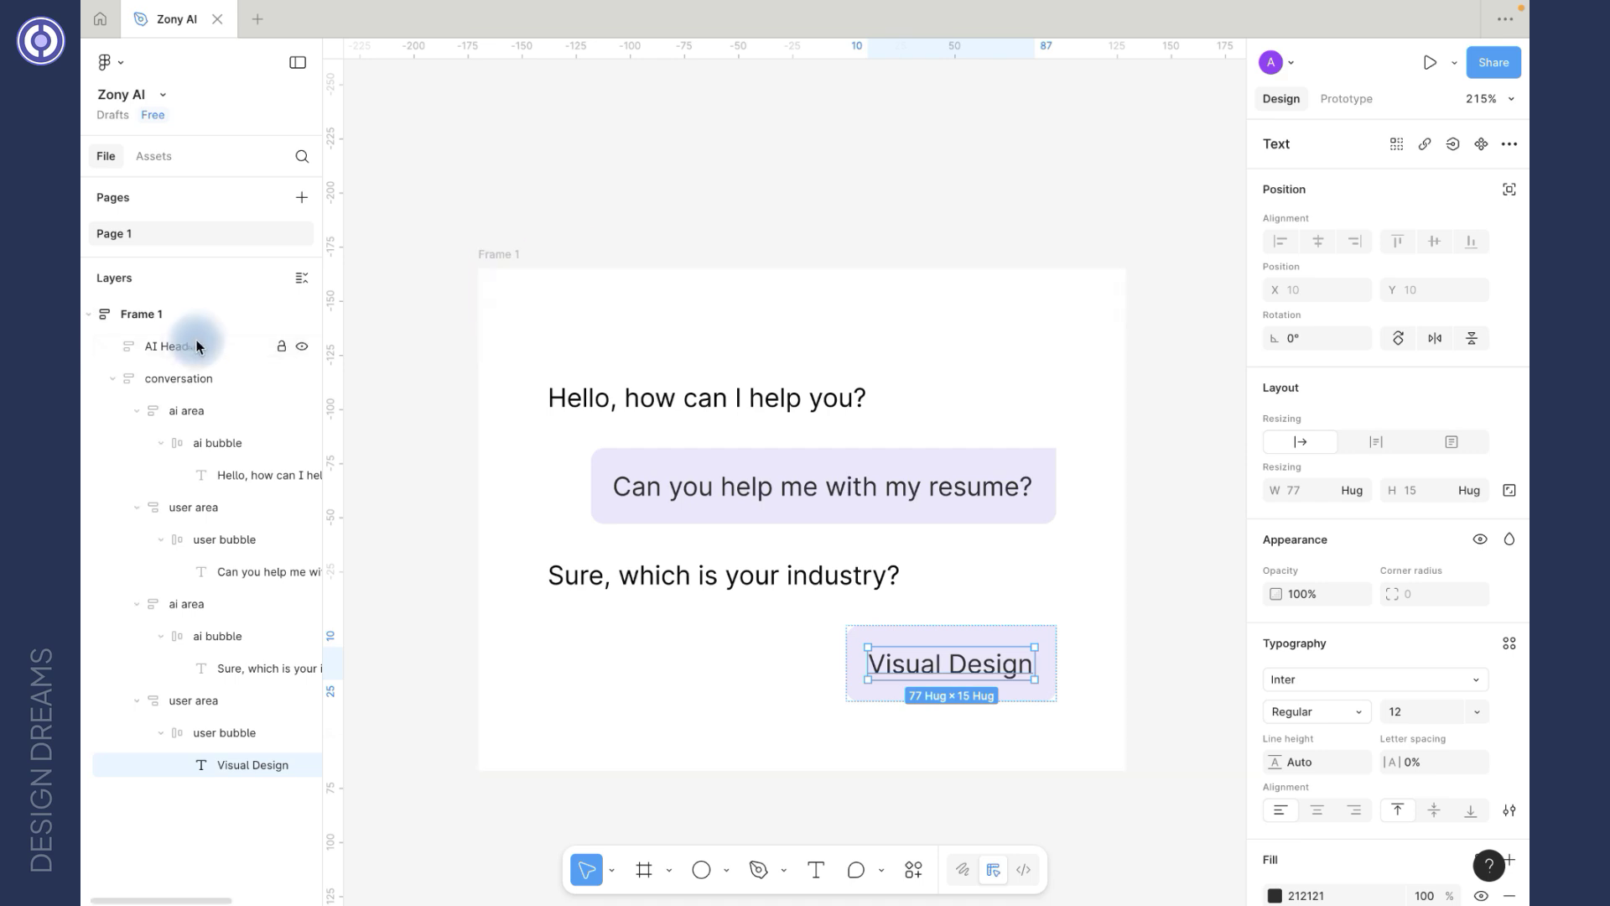
left_click(195, 345)
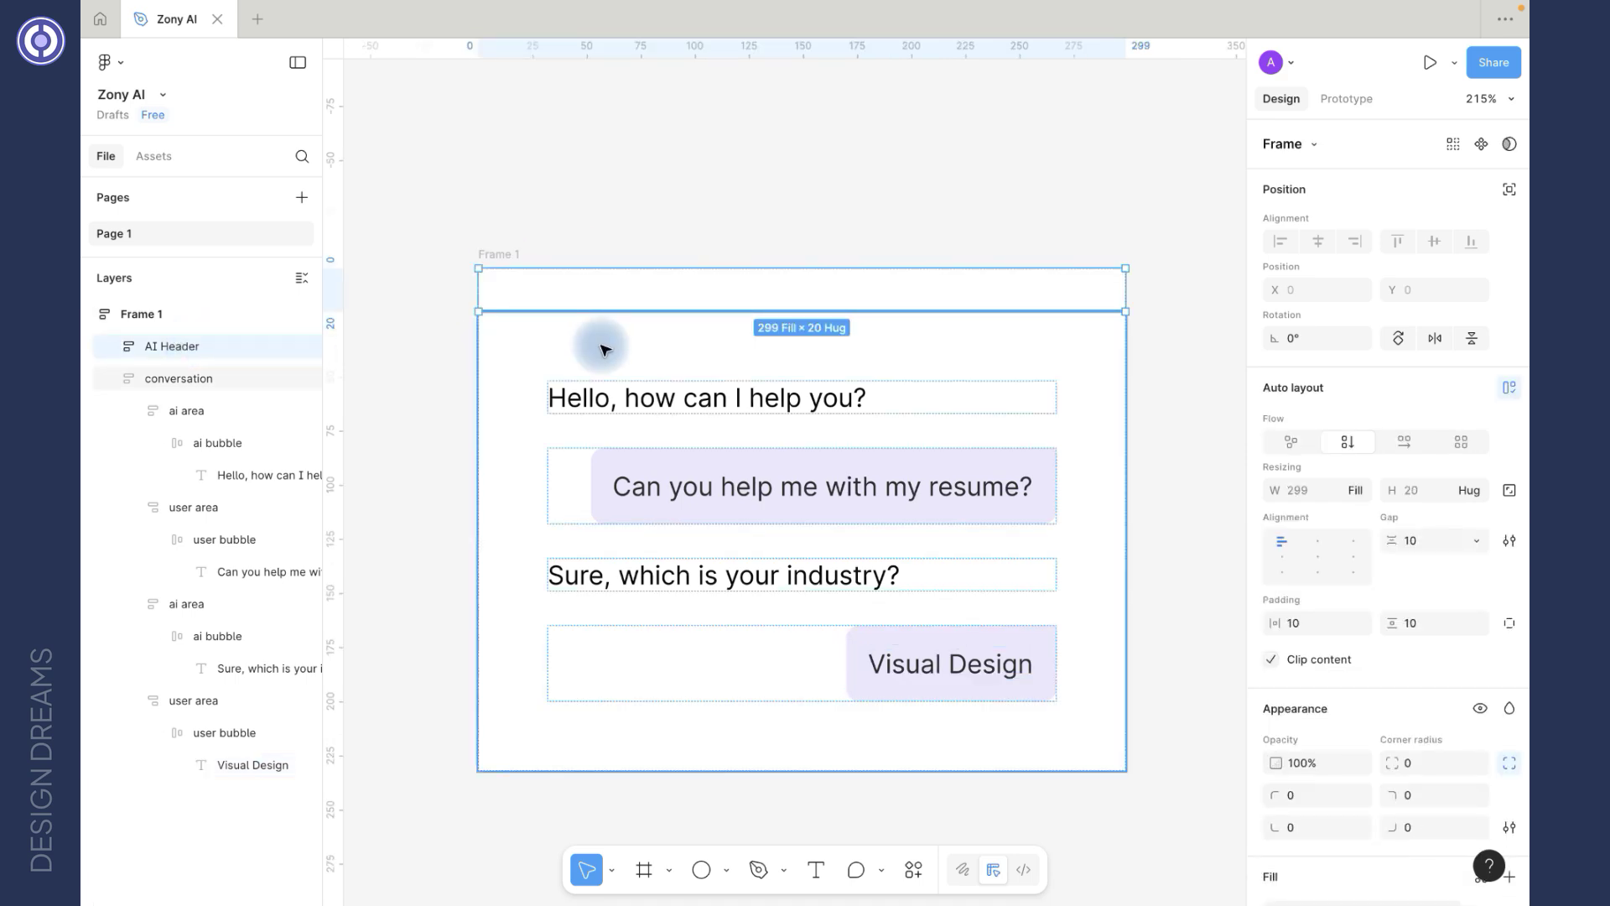
key("ctrl+v")
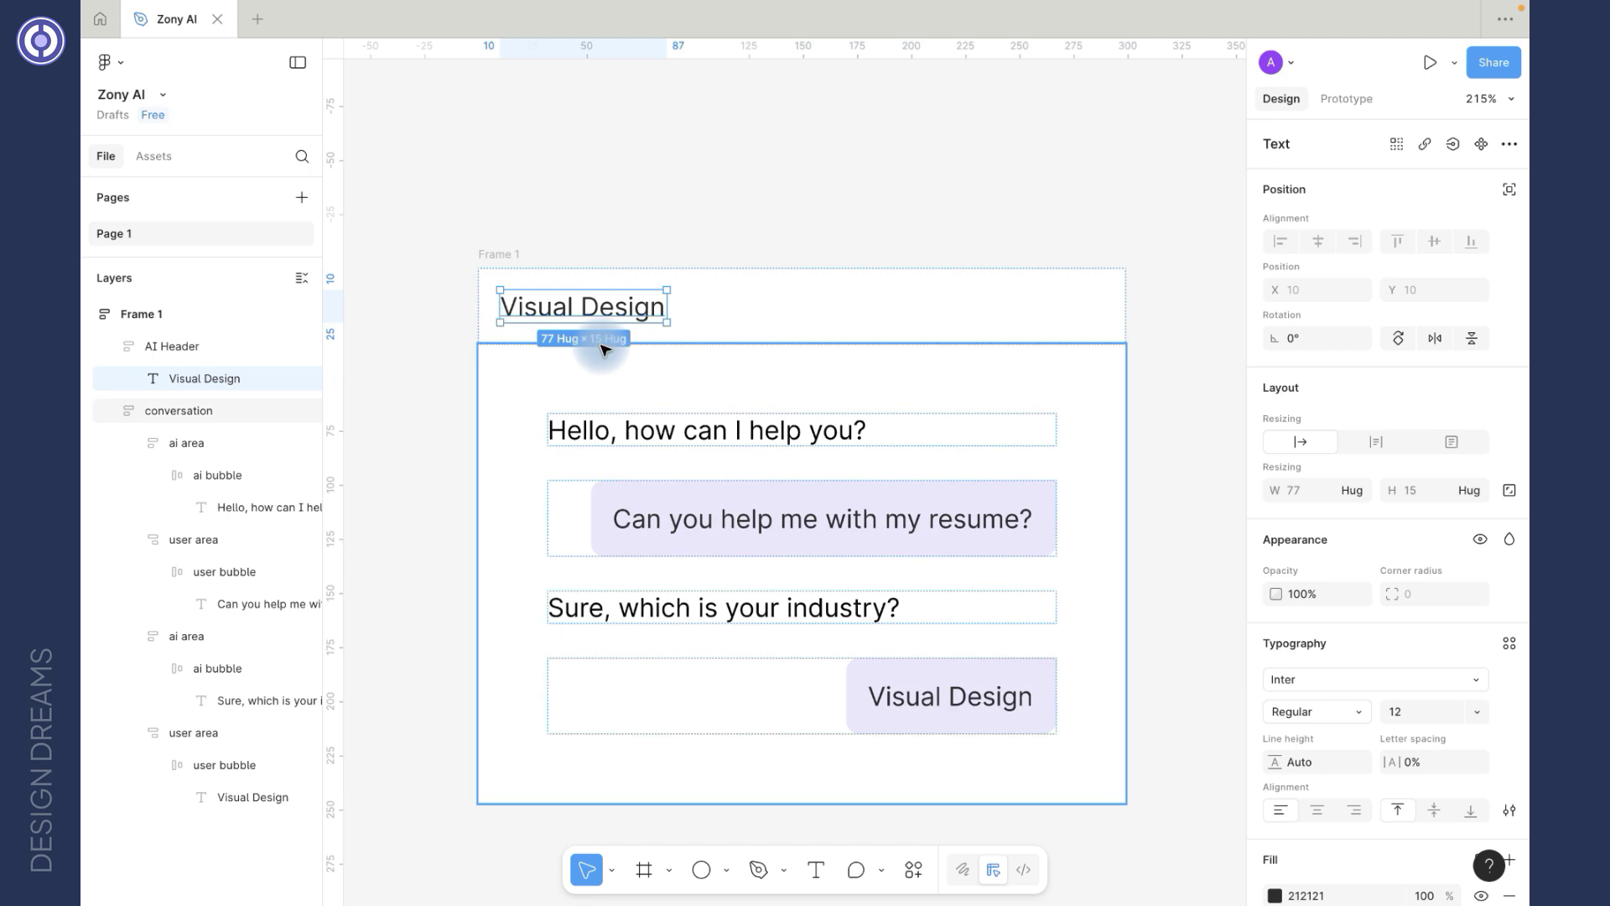
double_click(626, 307)
type("Zo")
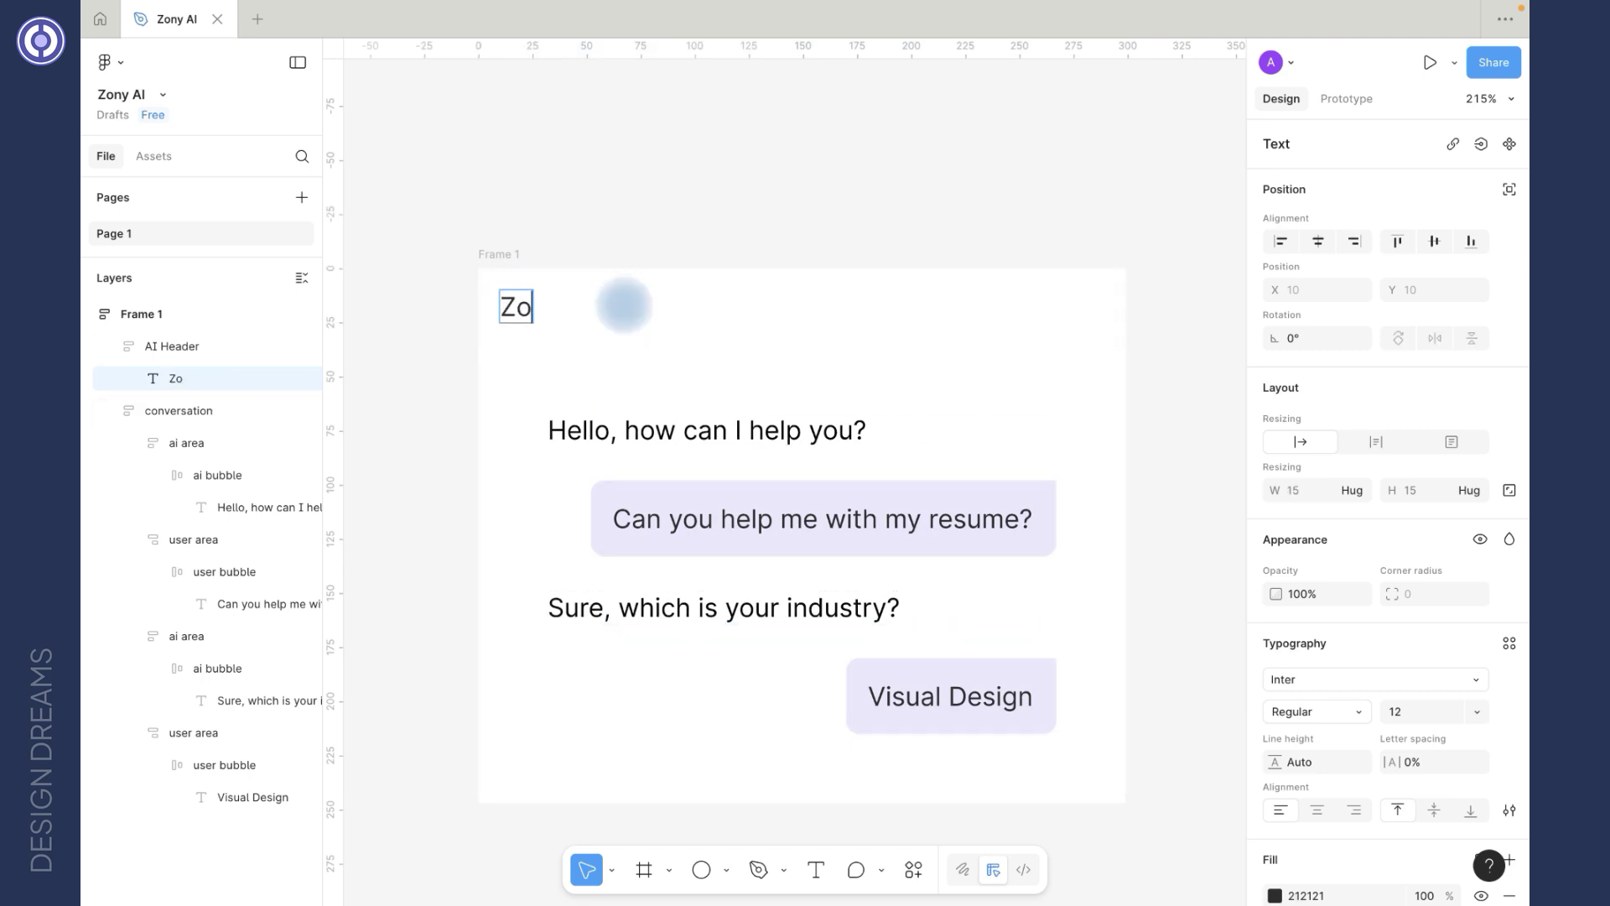
type("ny AI")
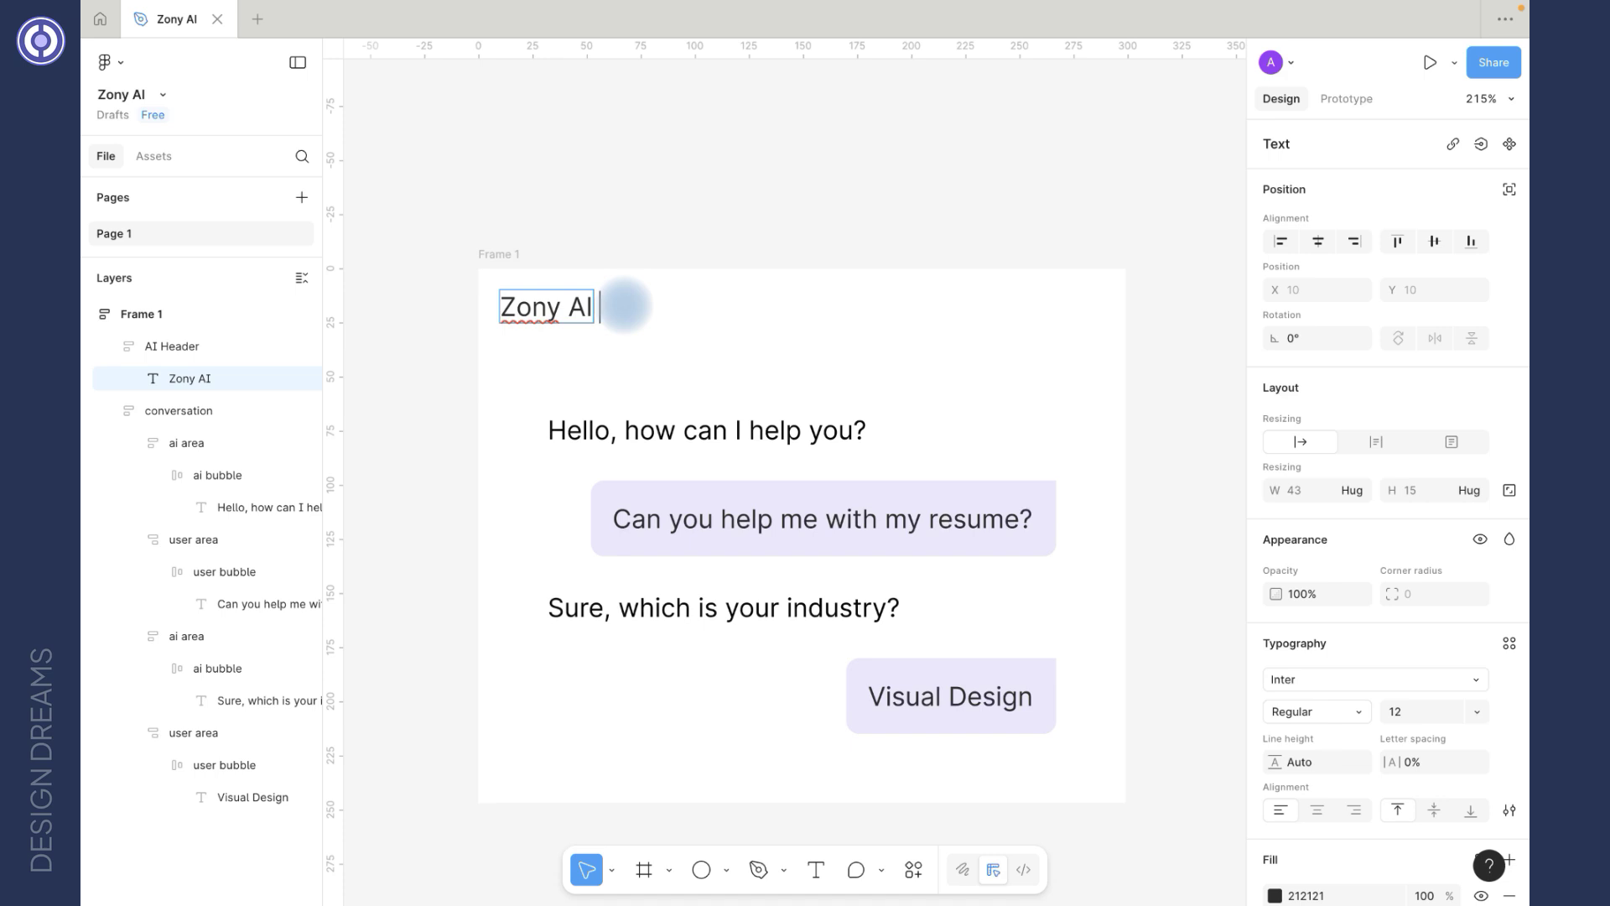
Step: Duplicate the AI Header frame and move the copy below the conversation frame
left_click(688, 289)
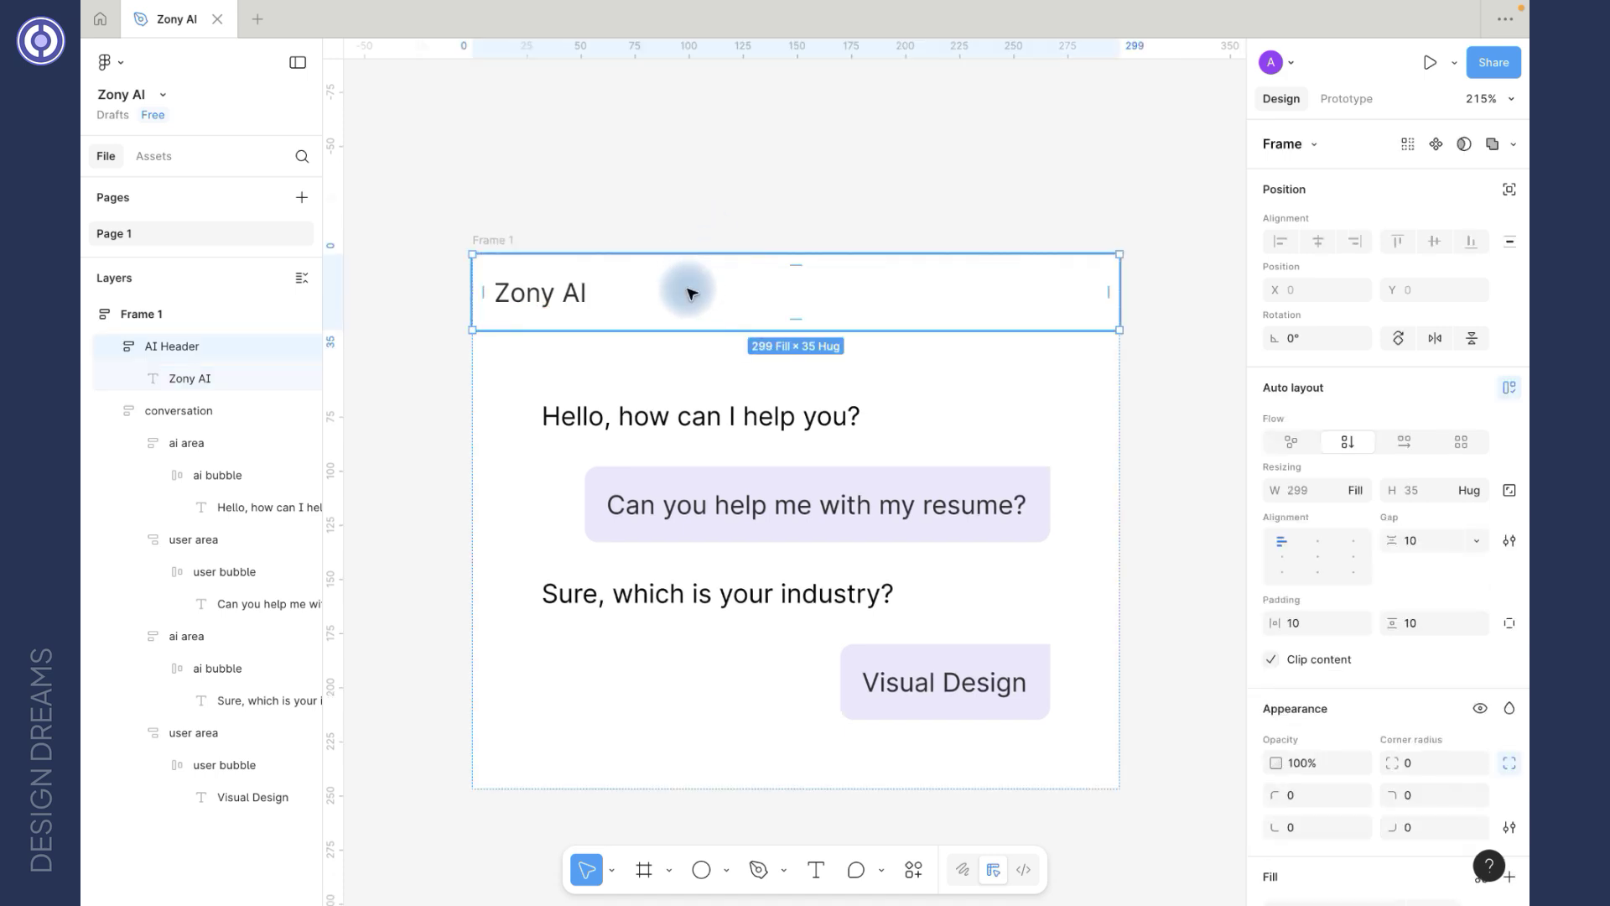
key("ctrl+d")
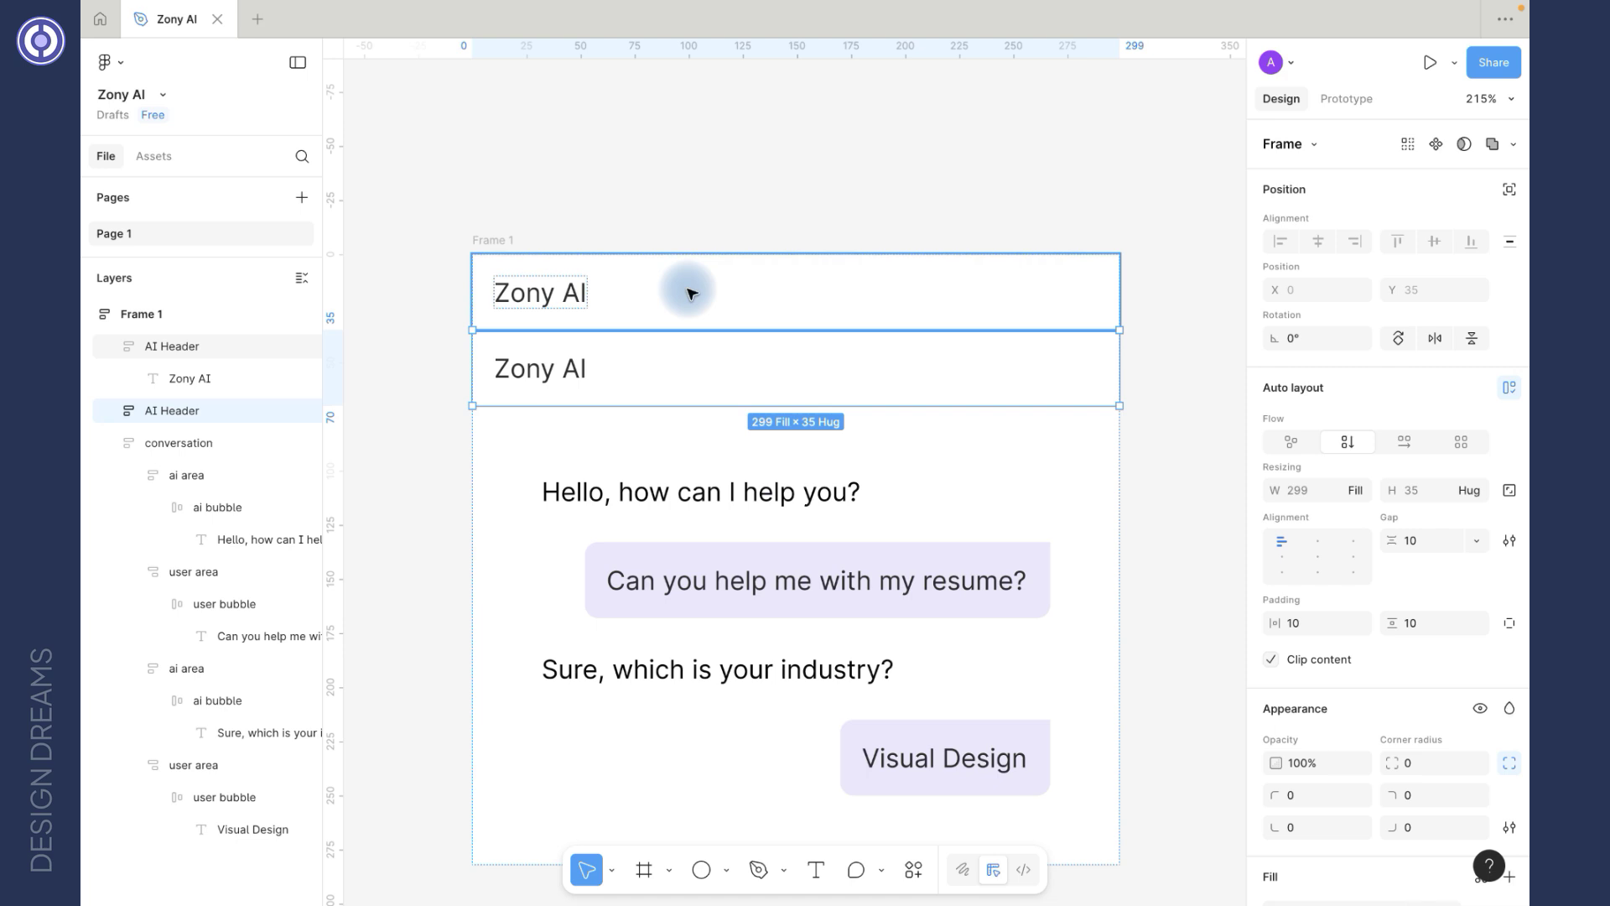
key("Down")
scroll(683, 301, "down", 3)
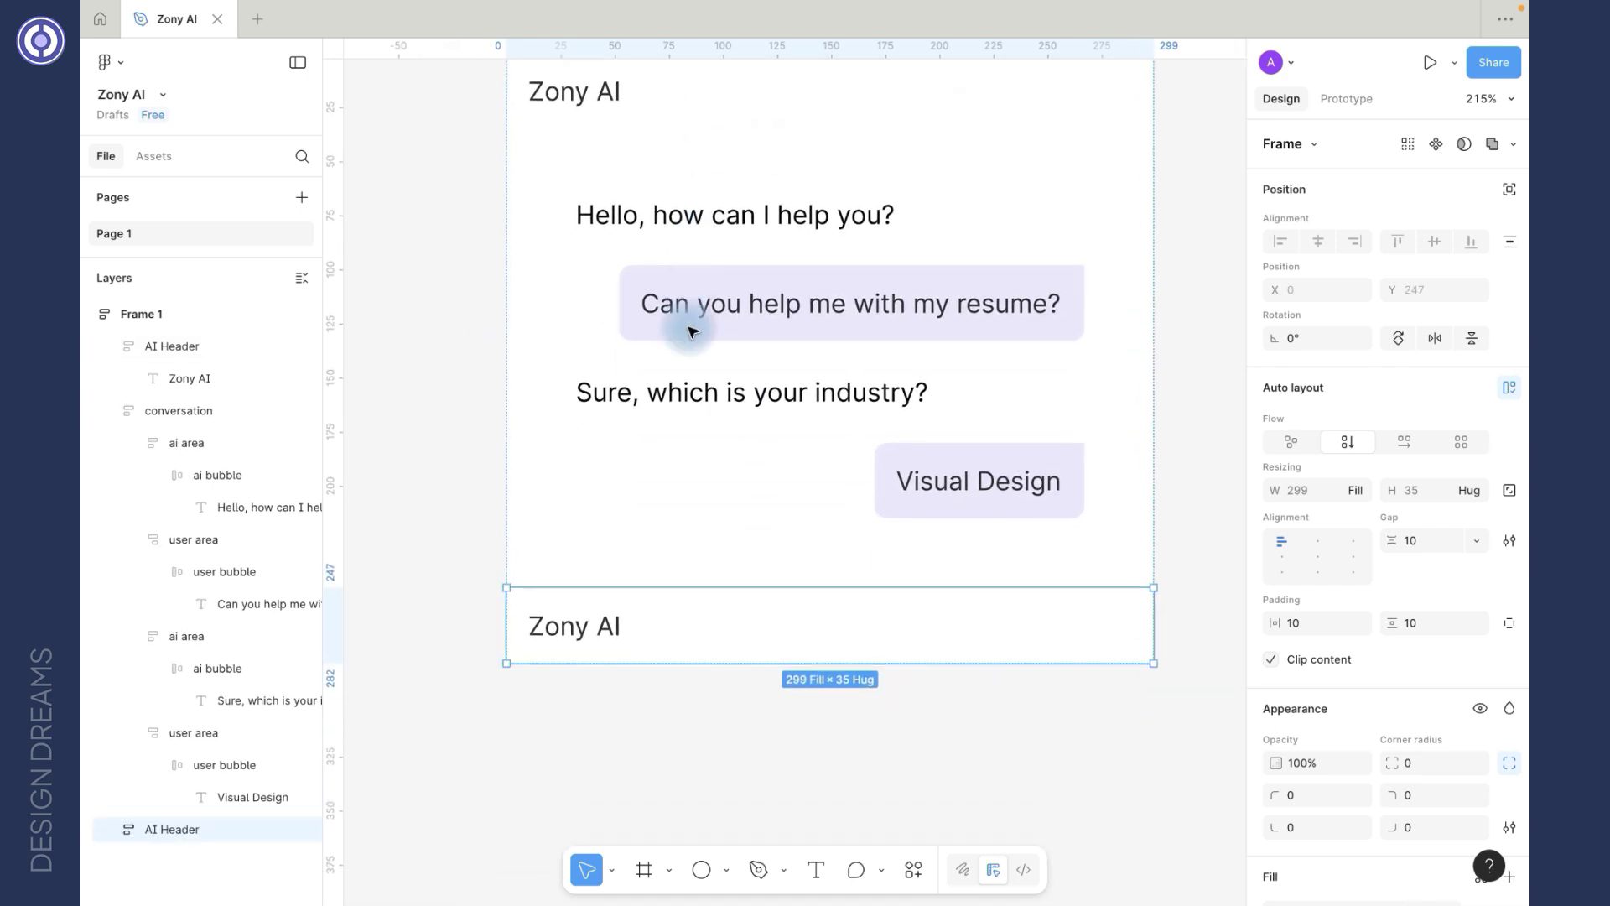
Step: Change the copied header's text to "Type here" and rename the copied frame User Input
double_click(604, 626)
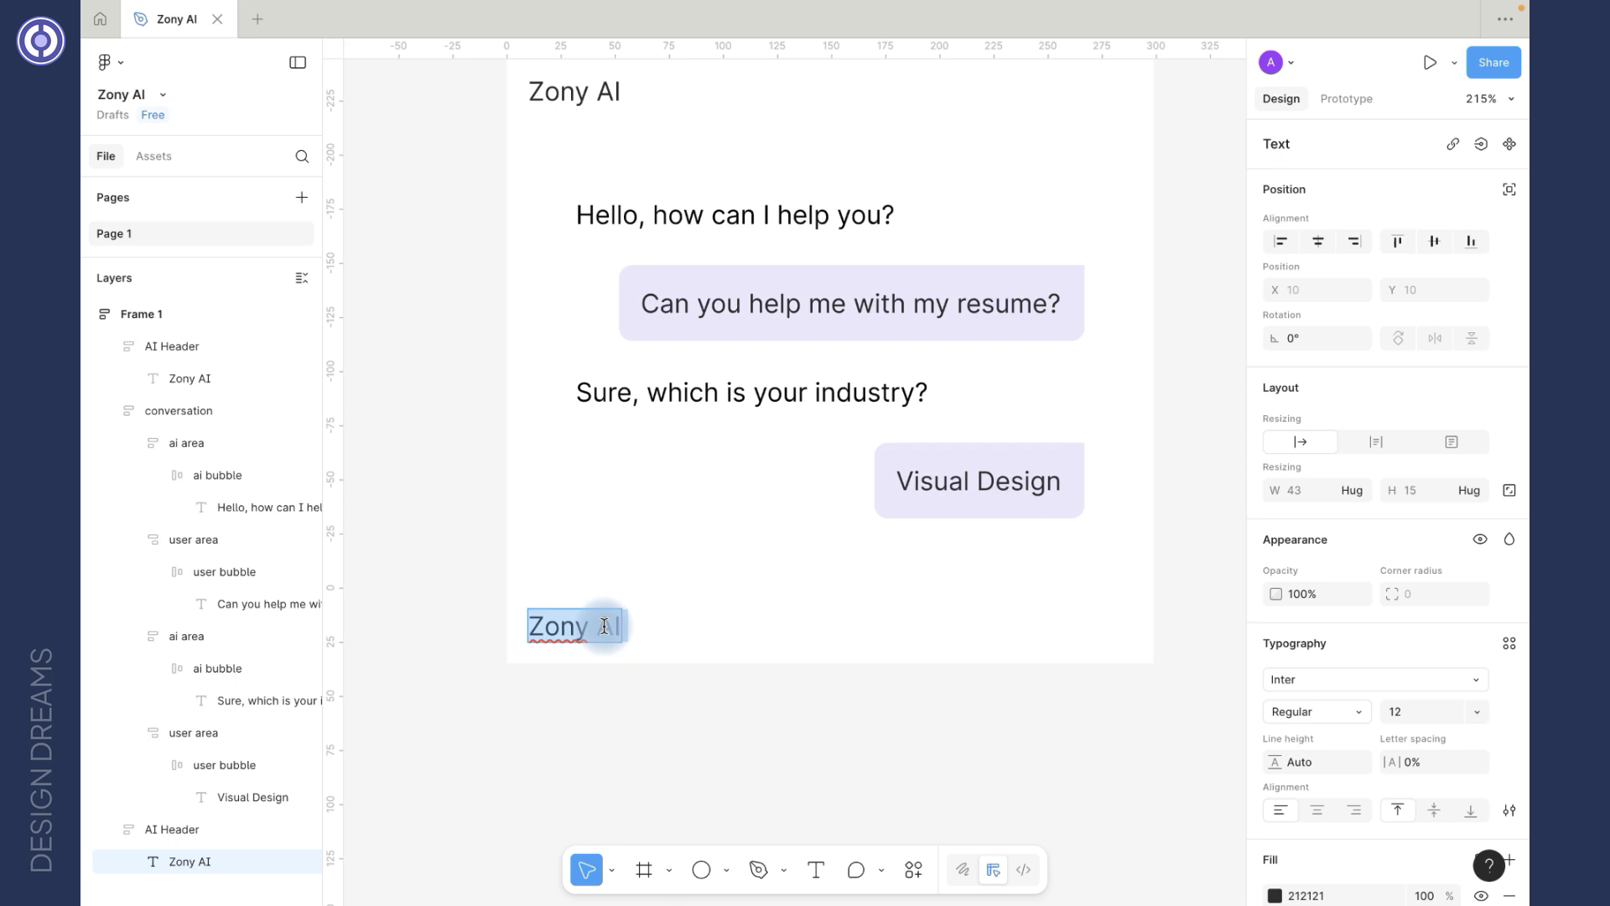
type("Type here")
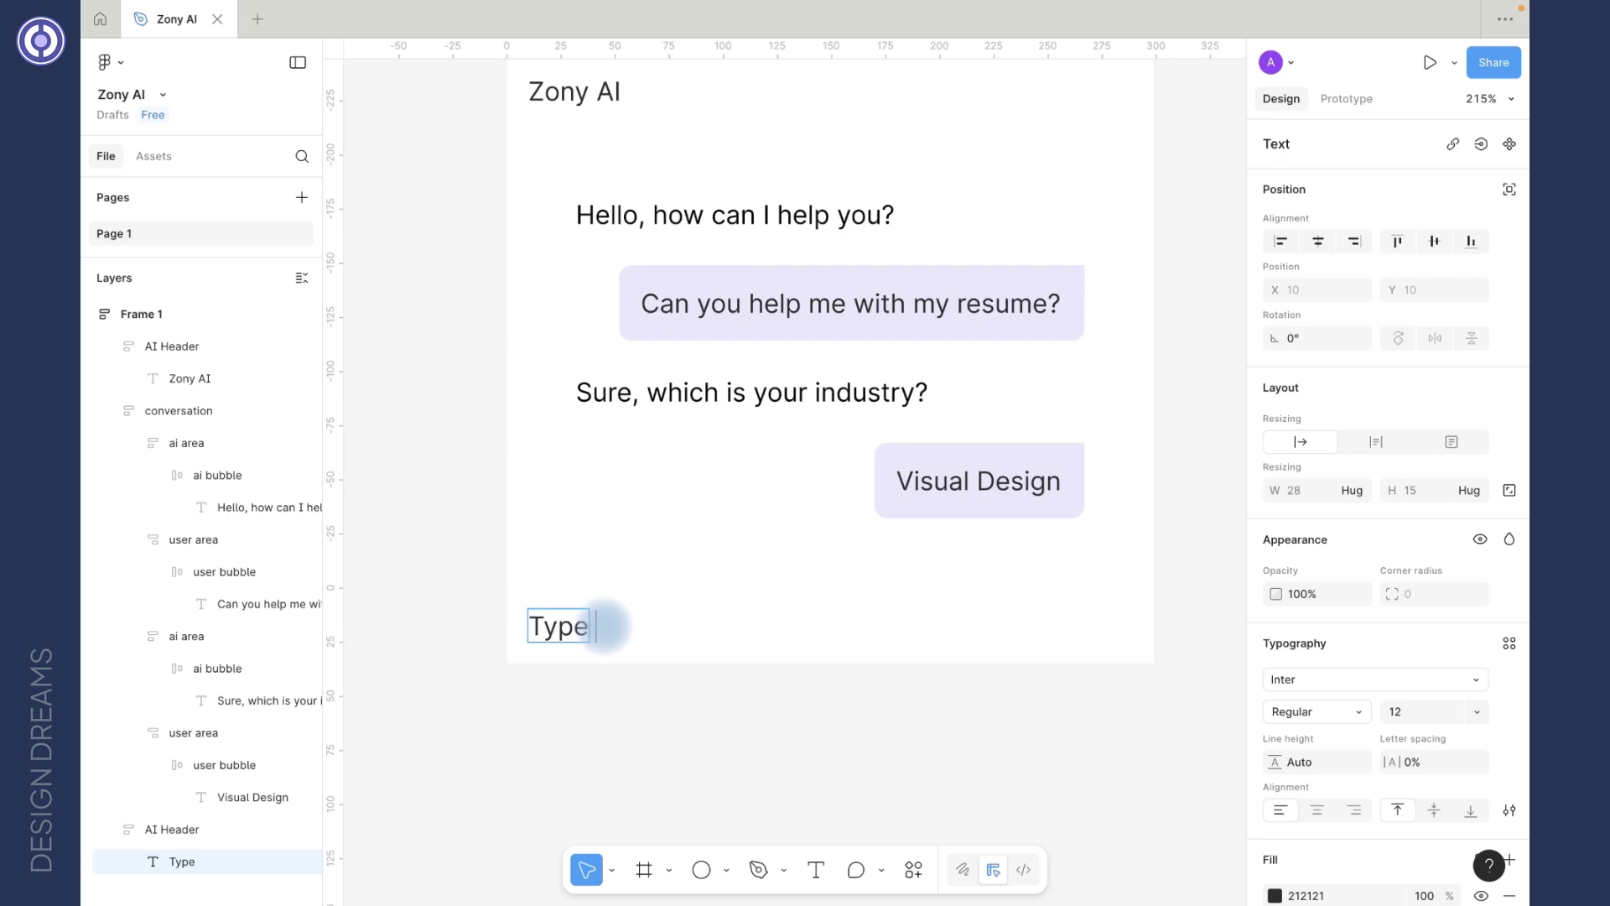
key("Escape")
key("Escape")
double_click(178, 801)
type("User")
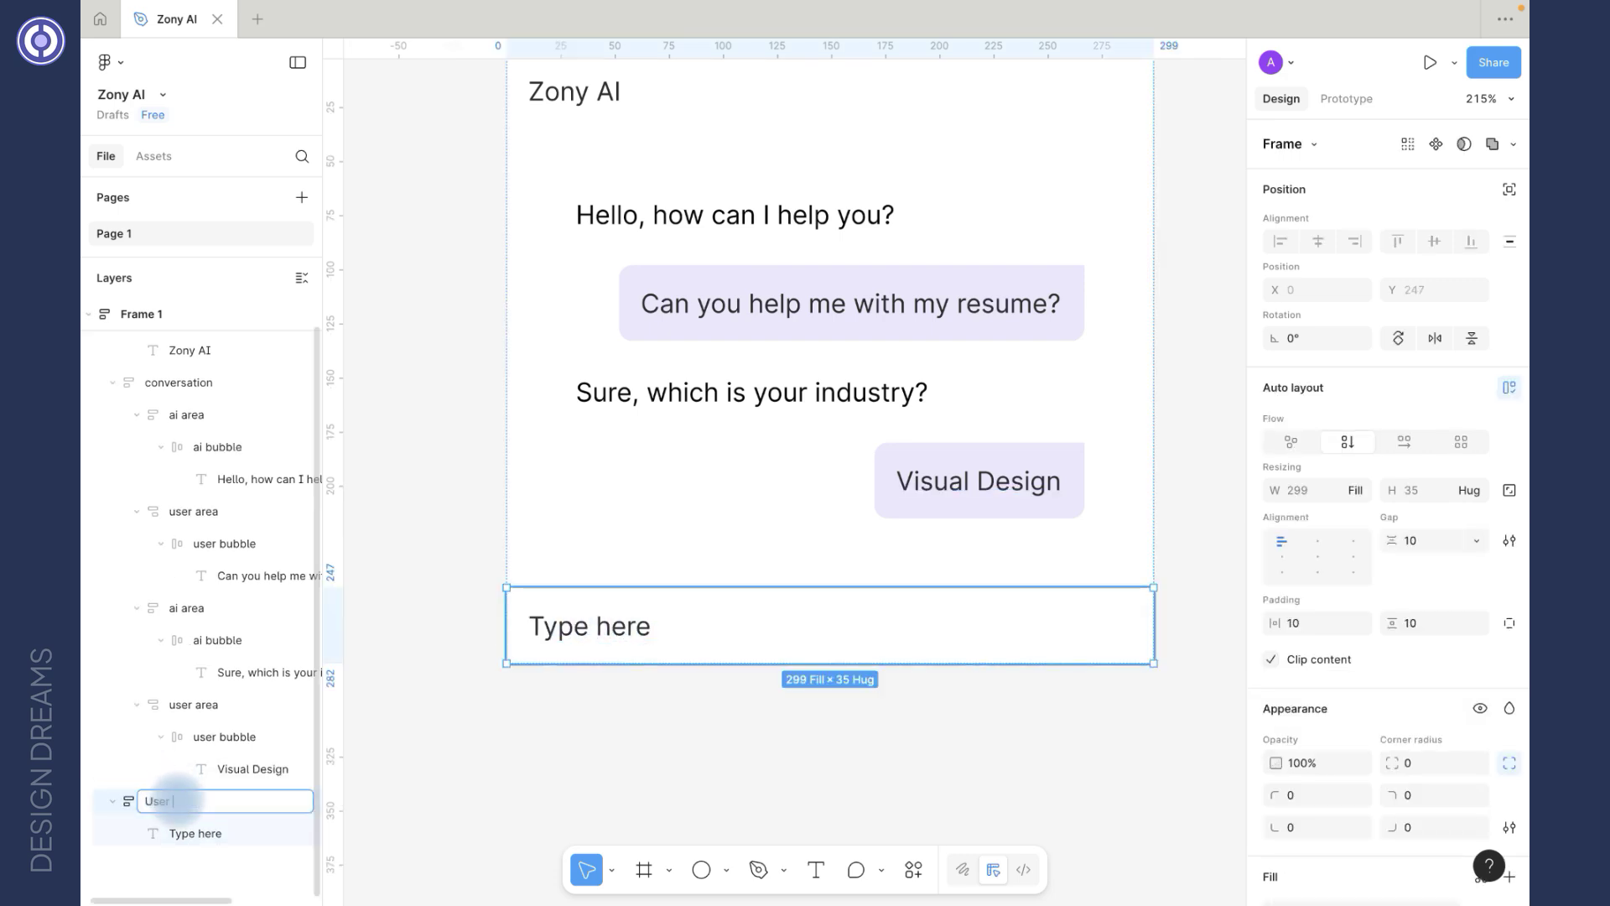
Step: Wrap the "Type here" text in its own auto layout frame and name it Input Area
left_click(671, 649)
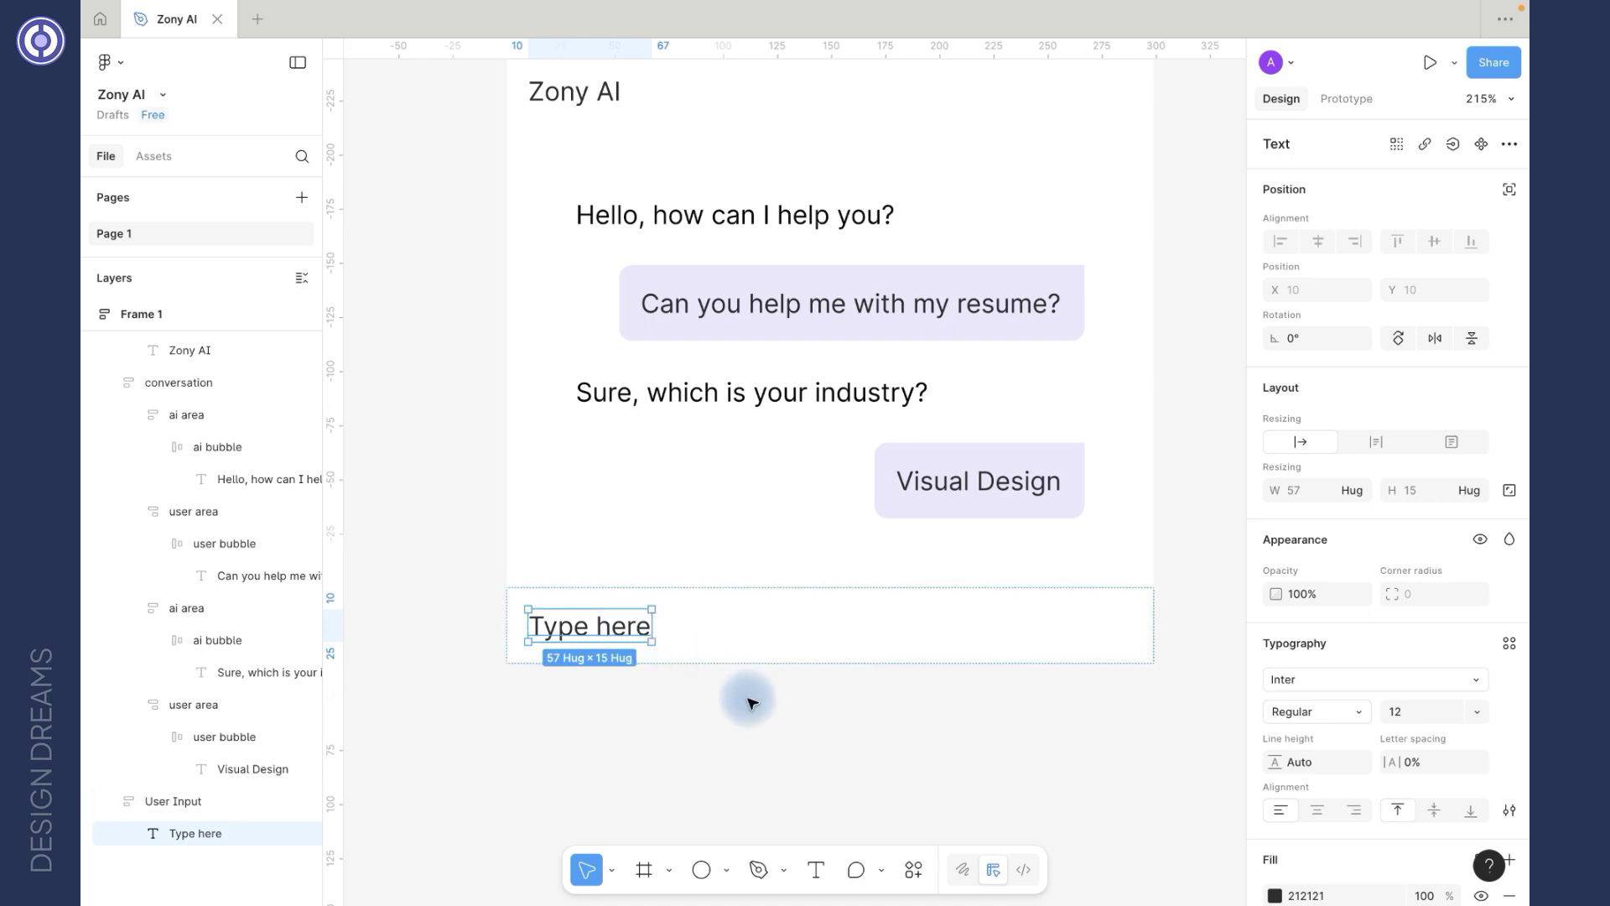
key("shift+a")
double_click(186, 801)
type("In")
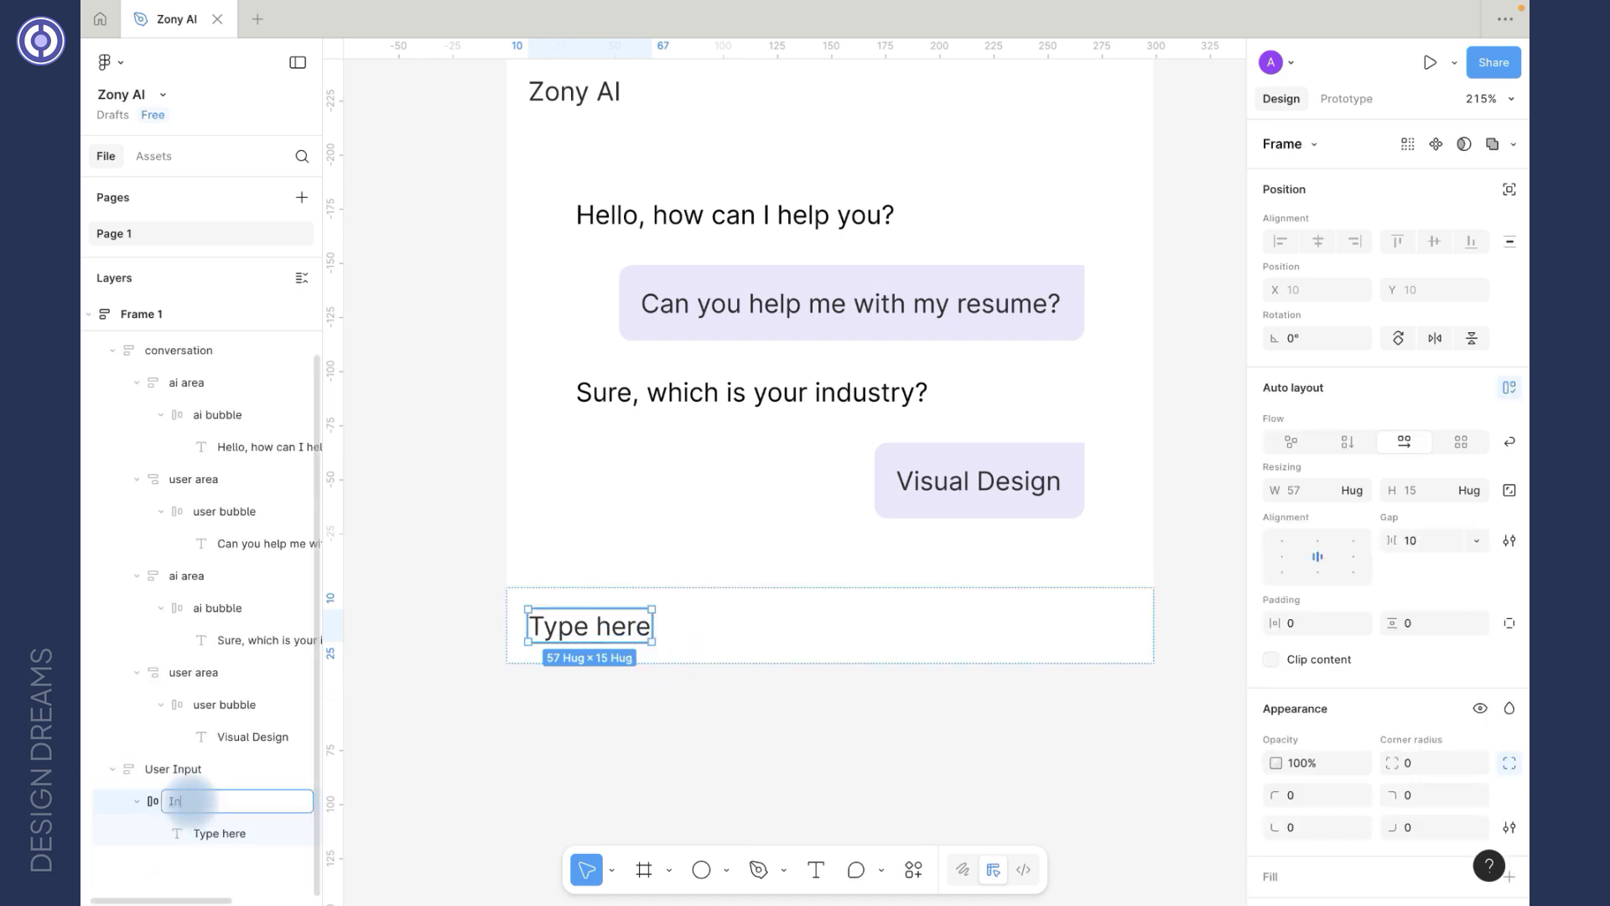
type("put Area")
key("Return")
Step: Give the Input Area frame an E2E2E2 fill and a padding of 8 on all sides
scroll(1394, 618, "down", 3)
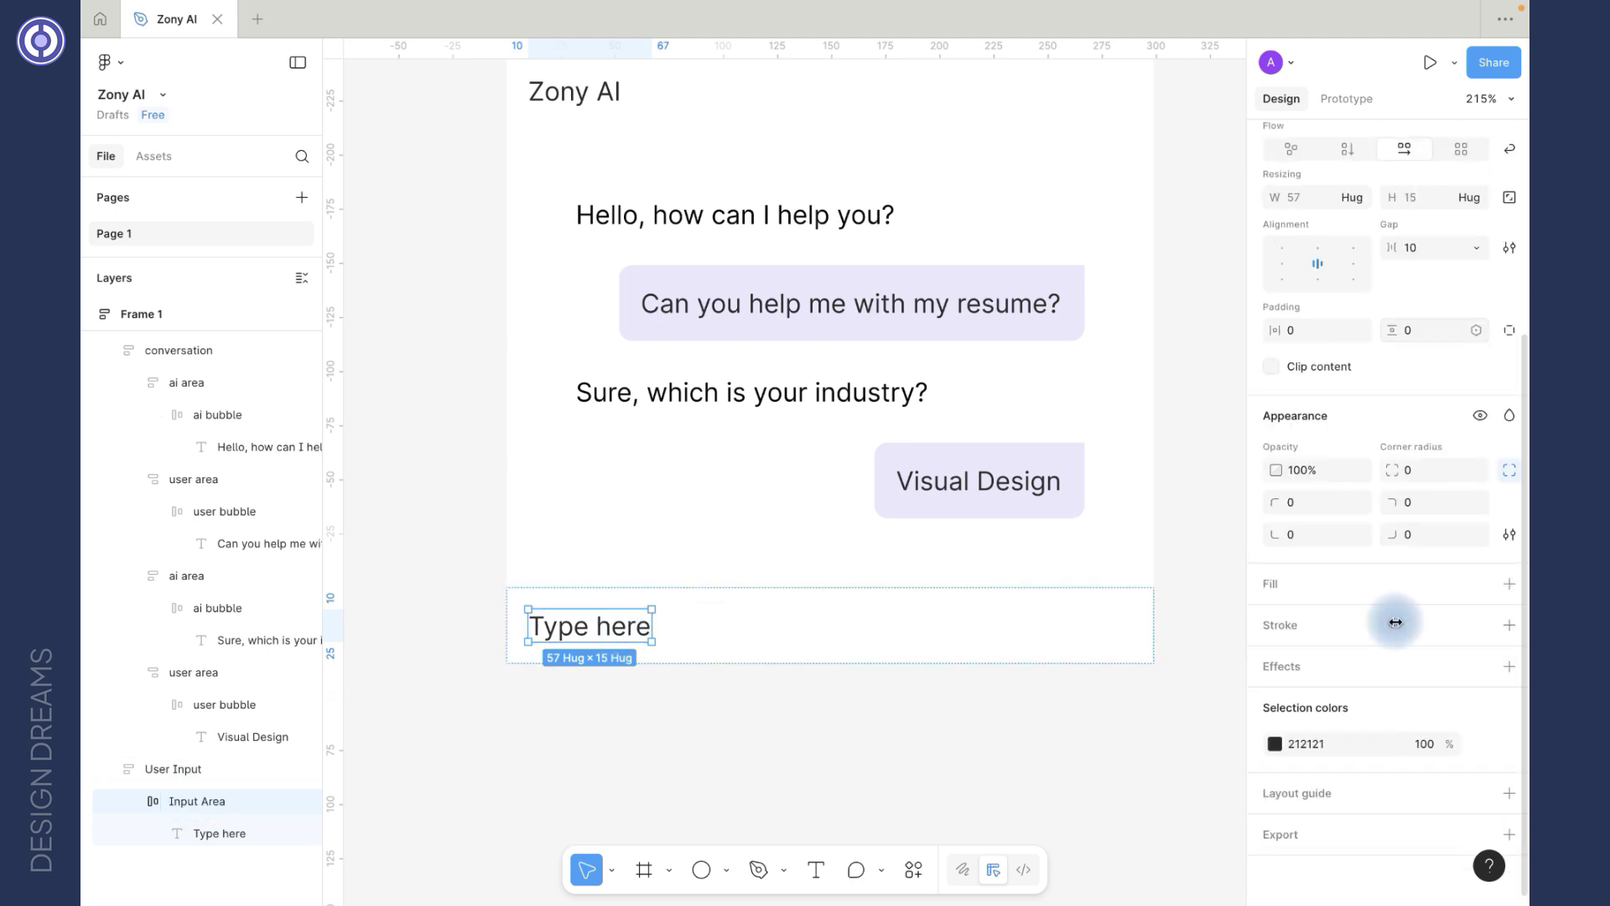
left_click(1508, 584)
left_click(1223, 417)
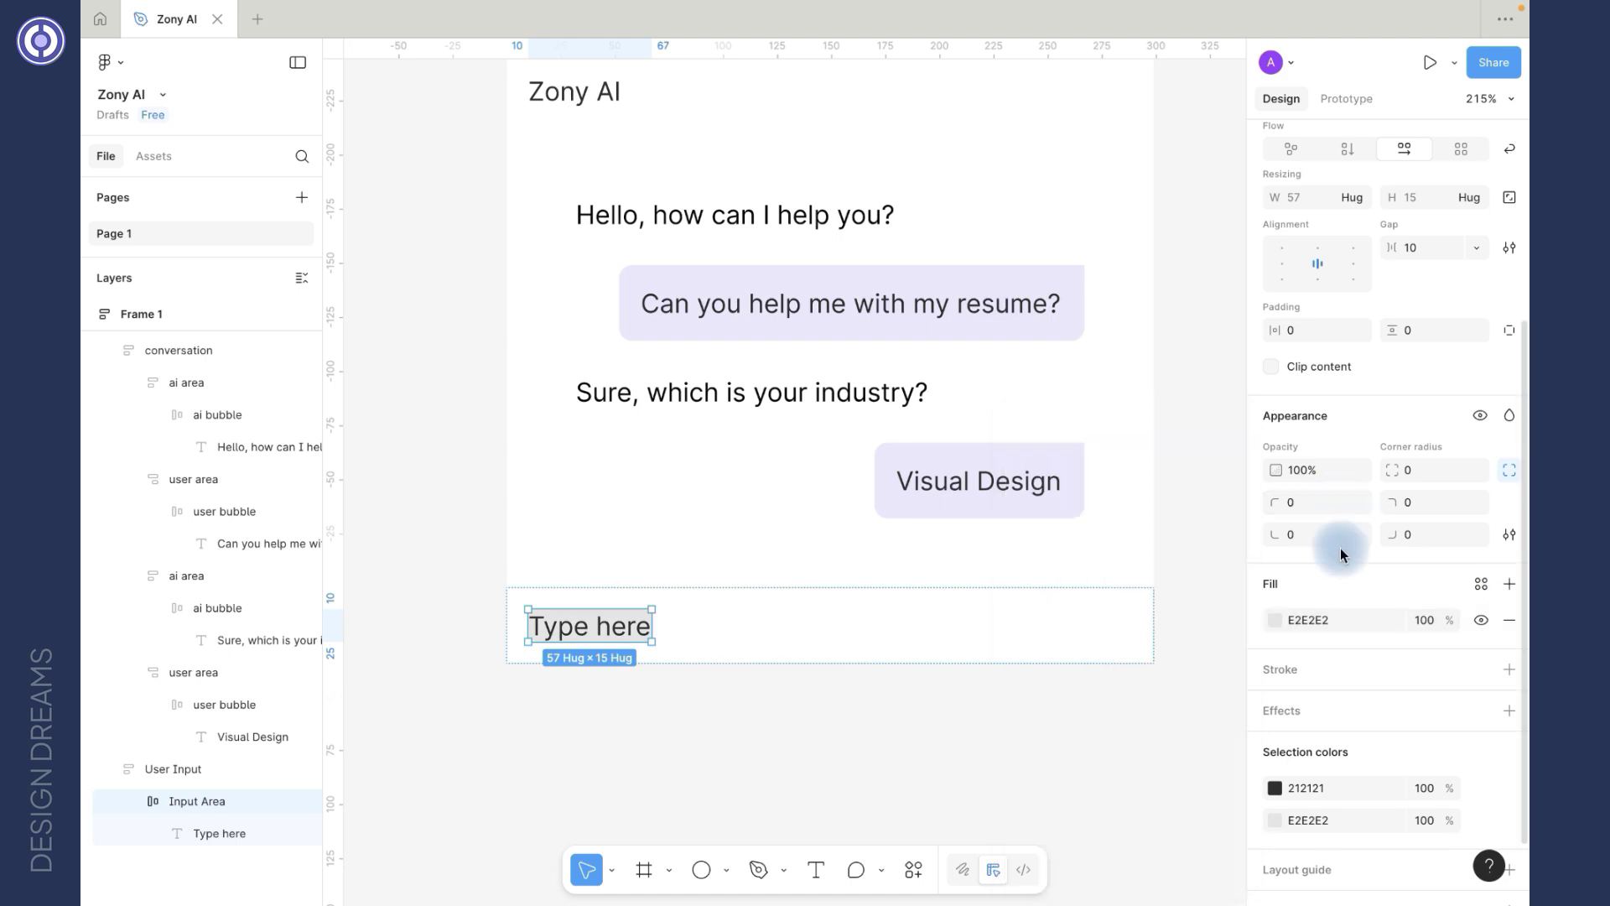
left_click(1323, 333)
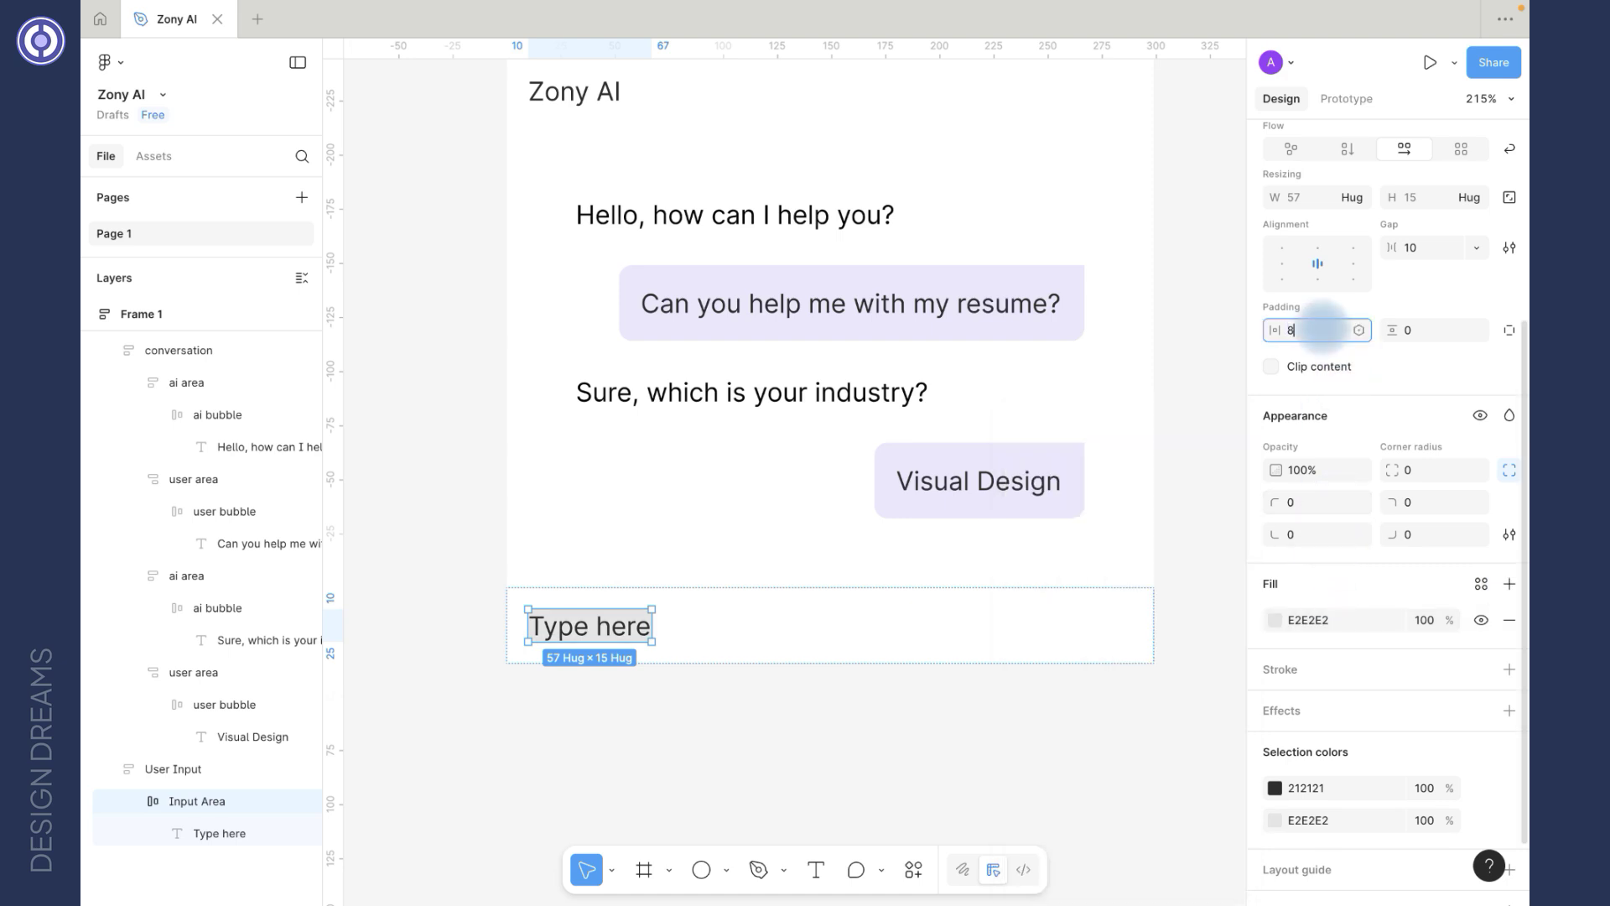
type("8")
key("Return")
Step: Set the Input Area's width to fill its container and align its content to the left
left_click(1358, 273)
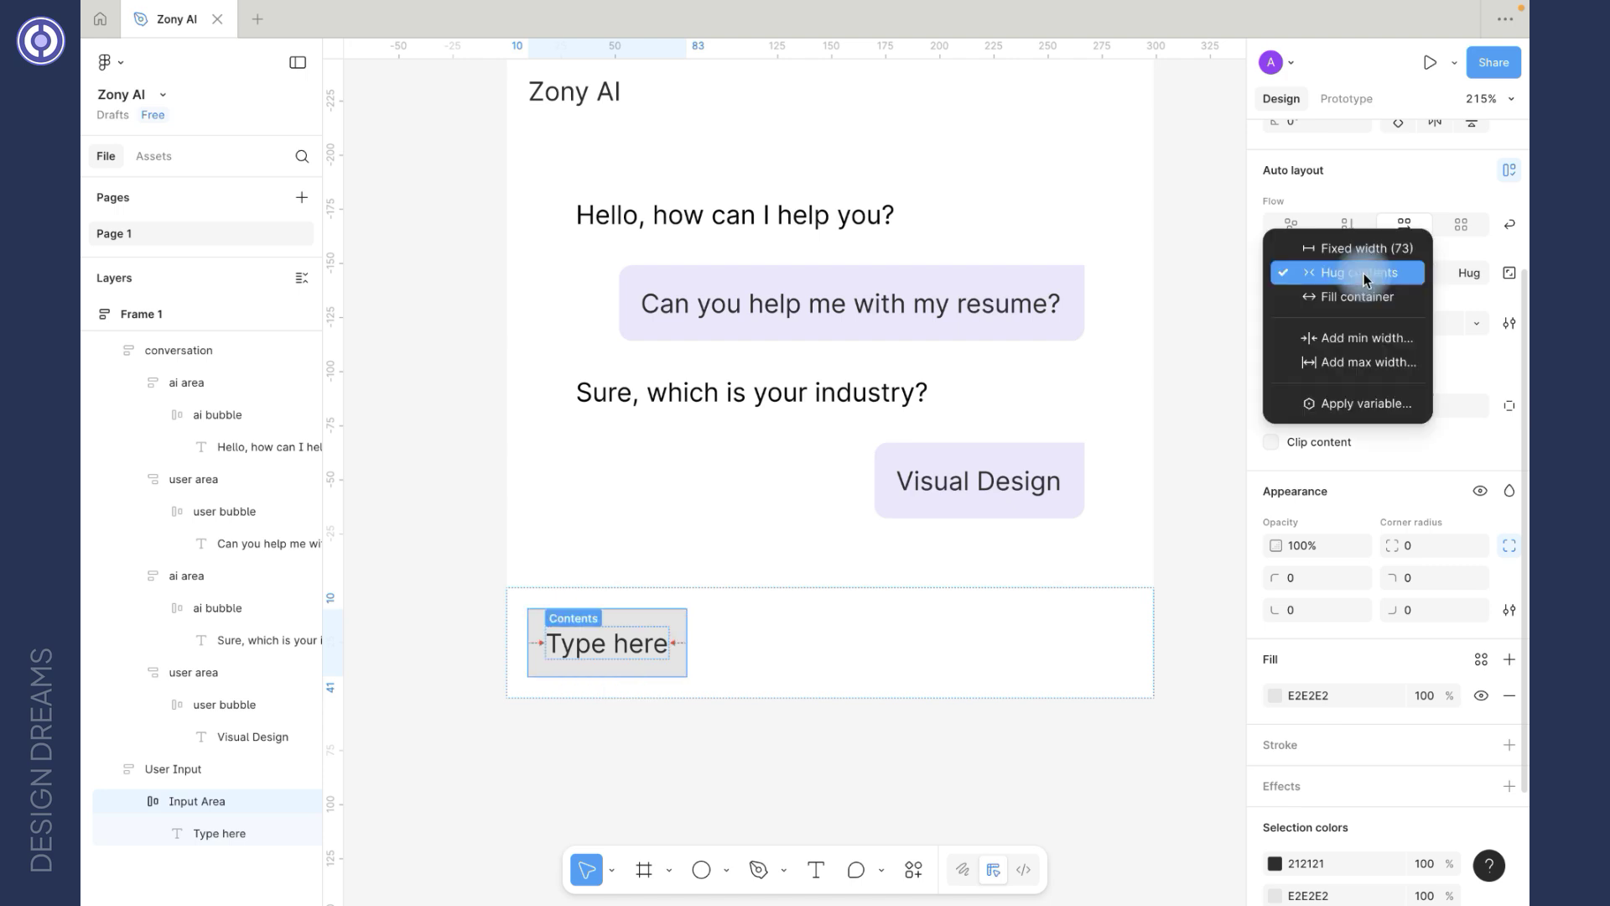
left_click(1359, 297)
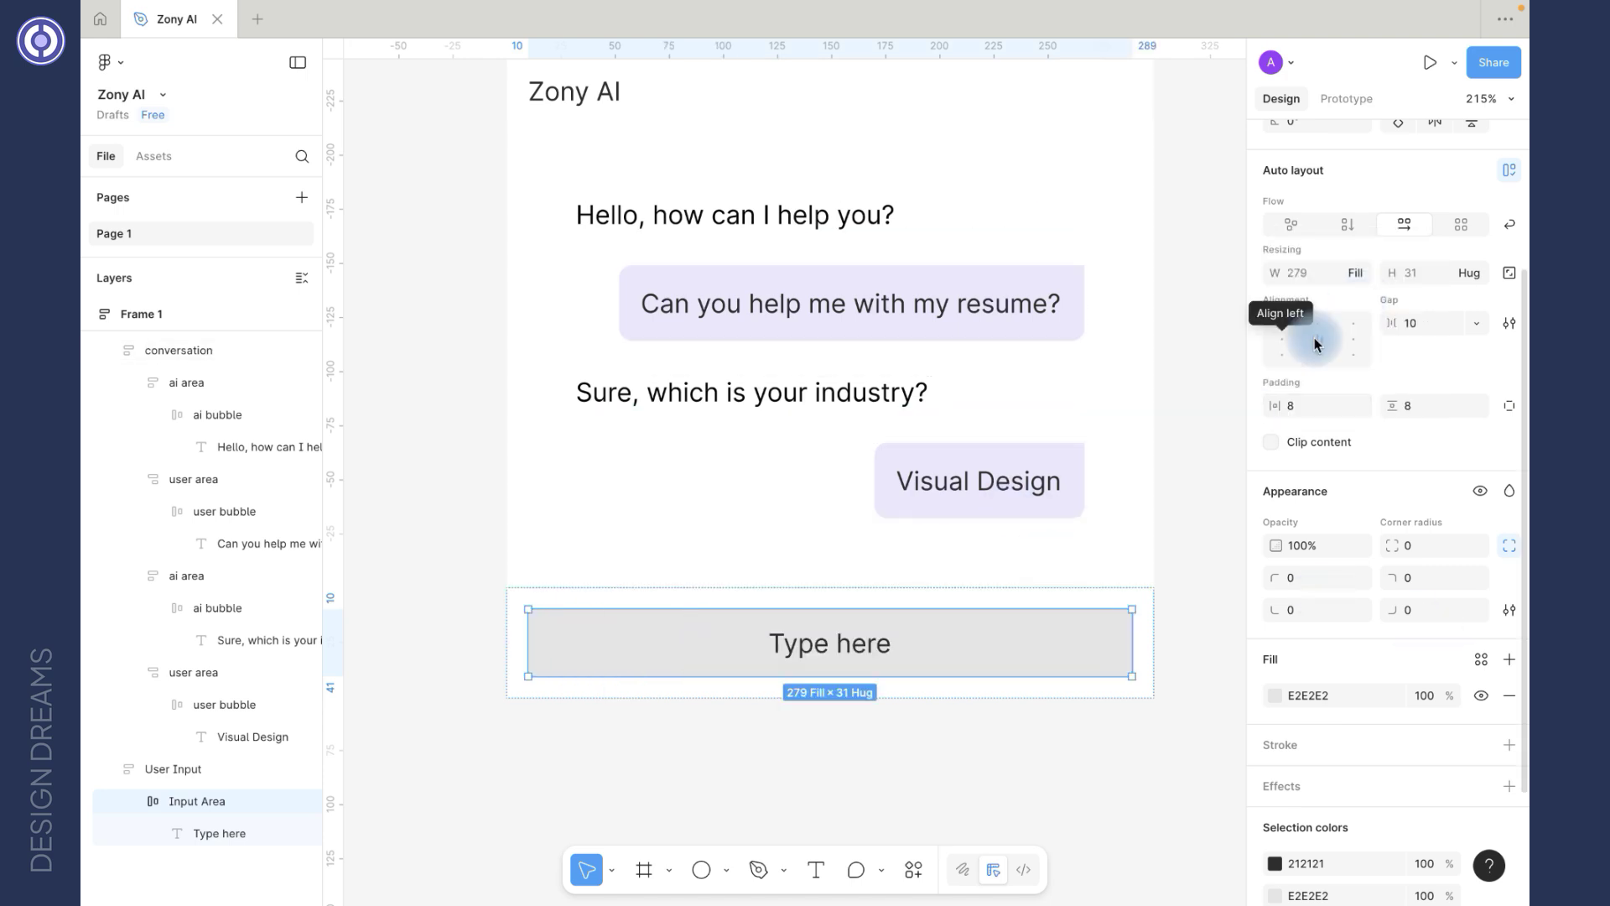
left_click(1282, 339)
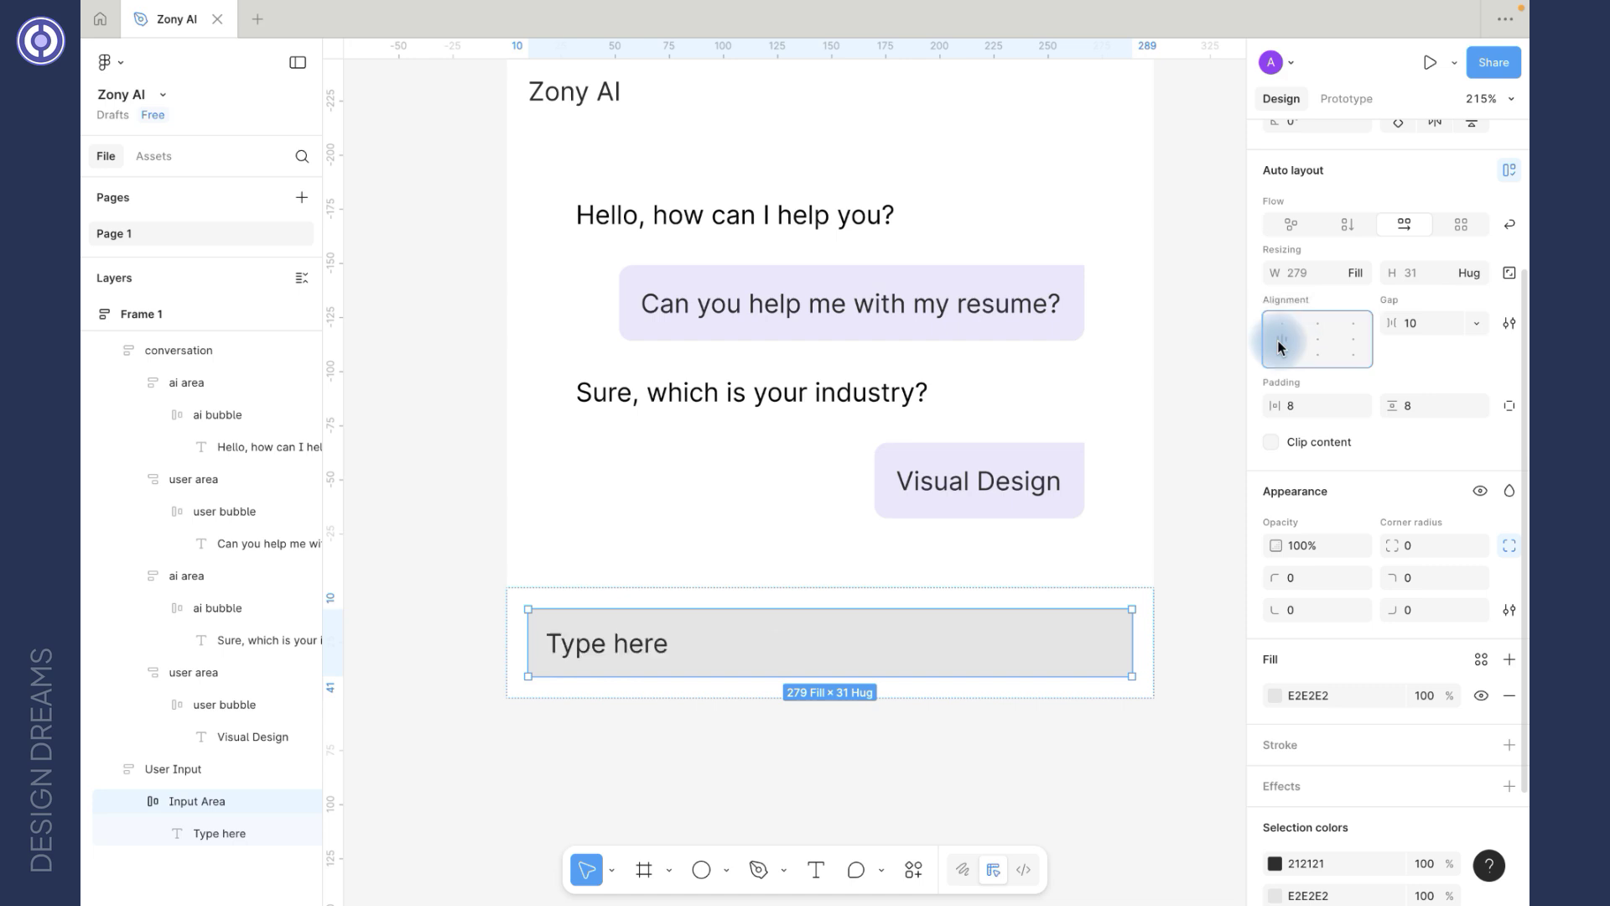
Step: Set the Input Area's corner radius to 6
left_click(1431, 545)
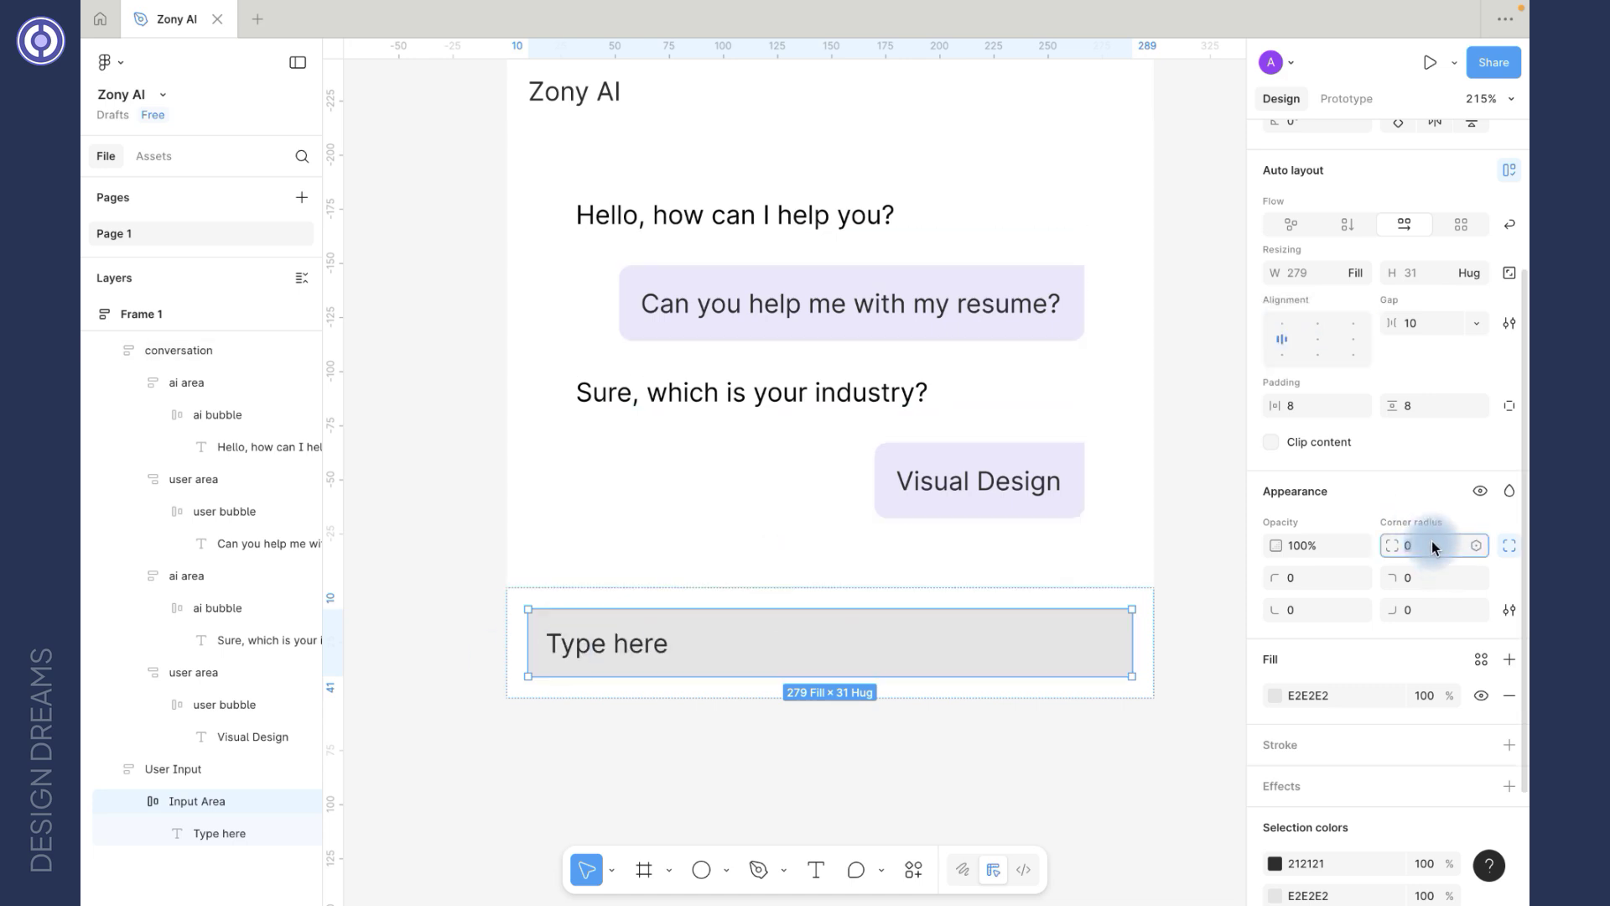
type("6")
left_click(456, 641)
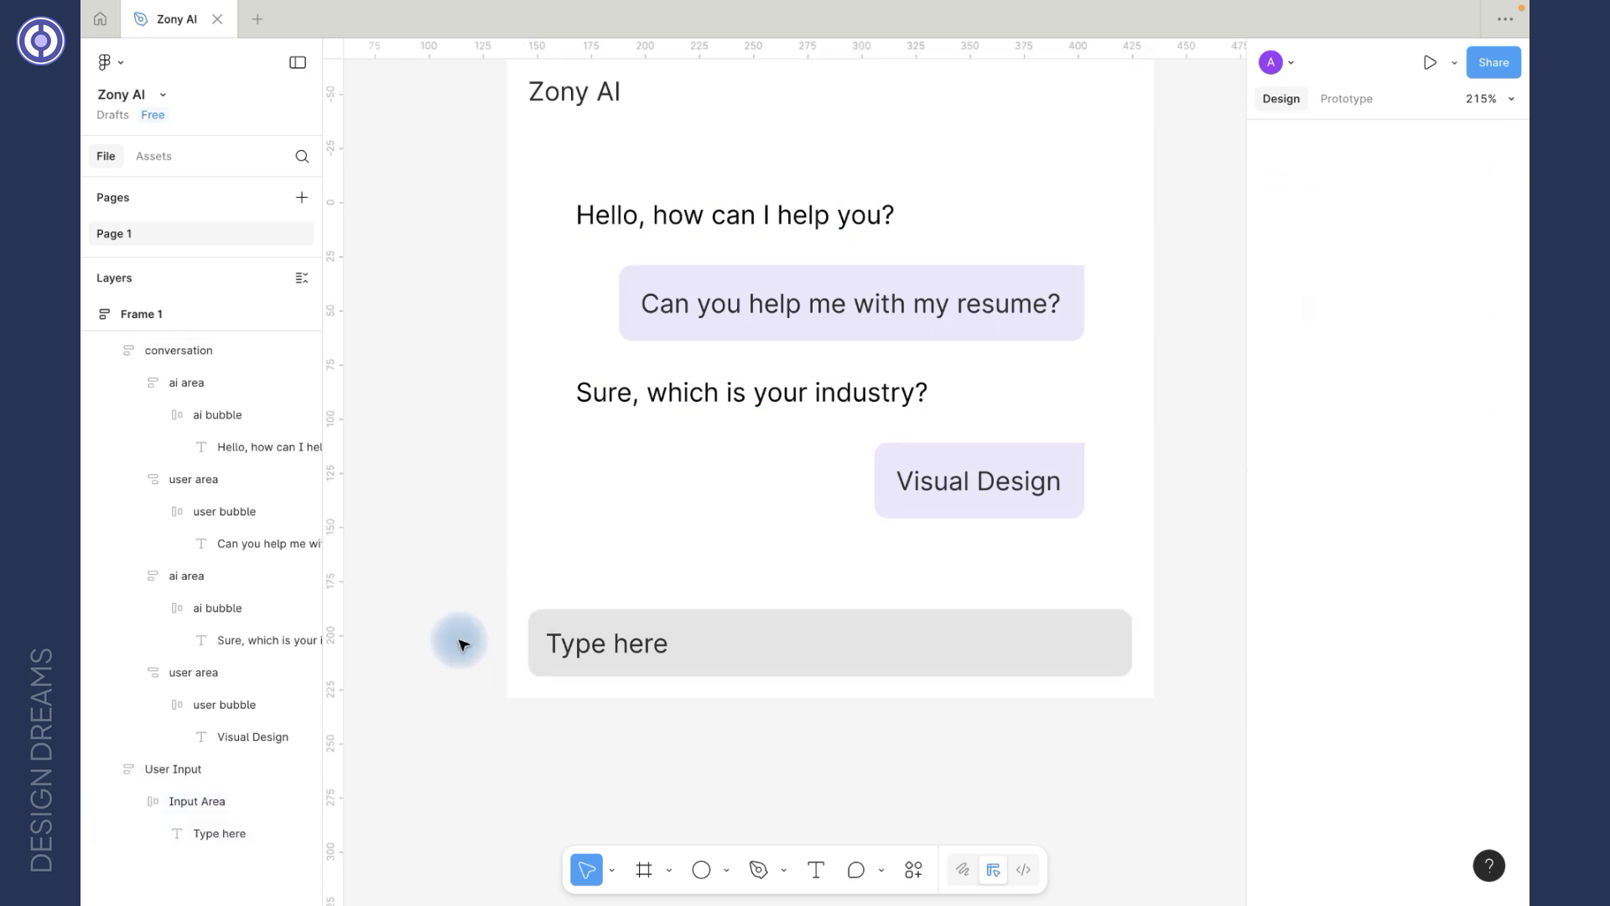
Step: Rename the outer frame Chat Bot and collapse the nested layers inside it
scroll(460, 644, "up", 2)
scroll(460, 644, "down", 1)
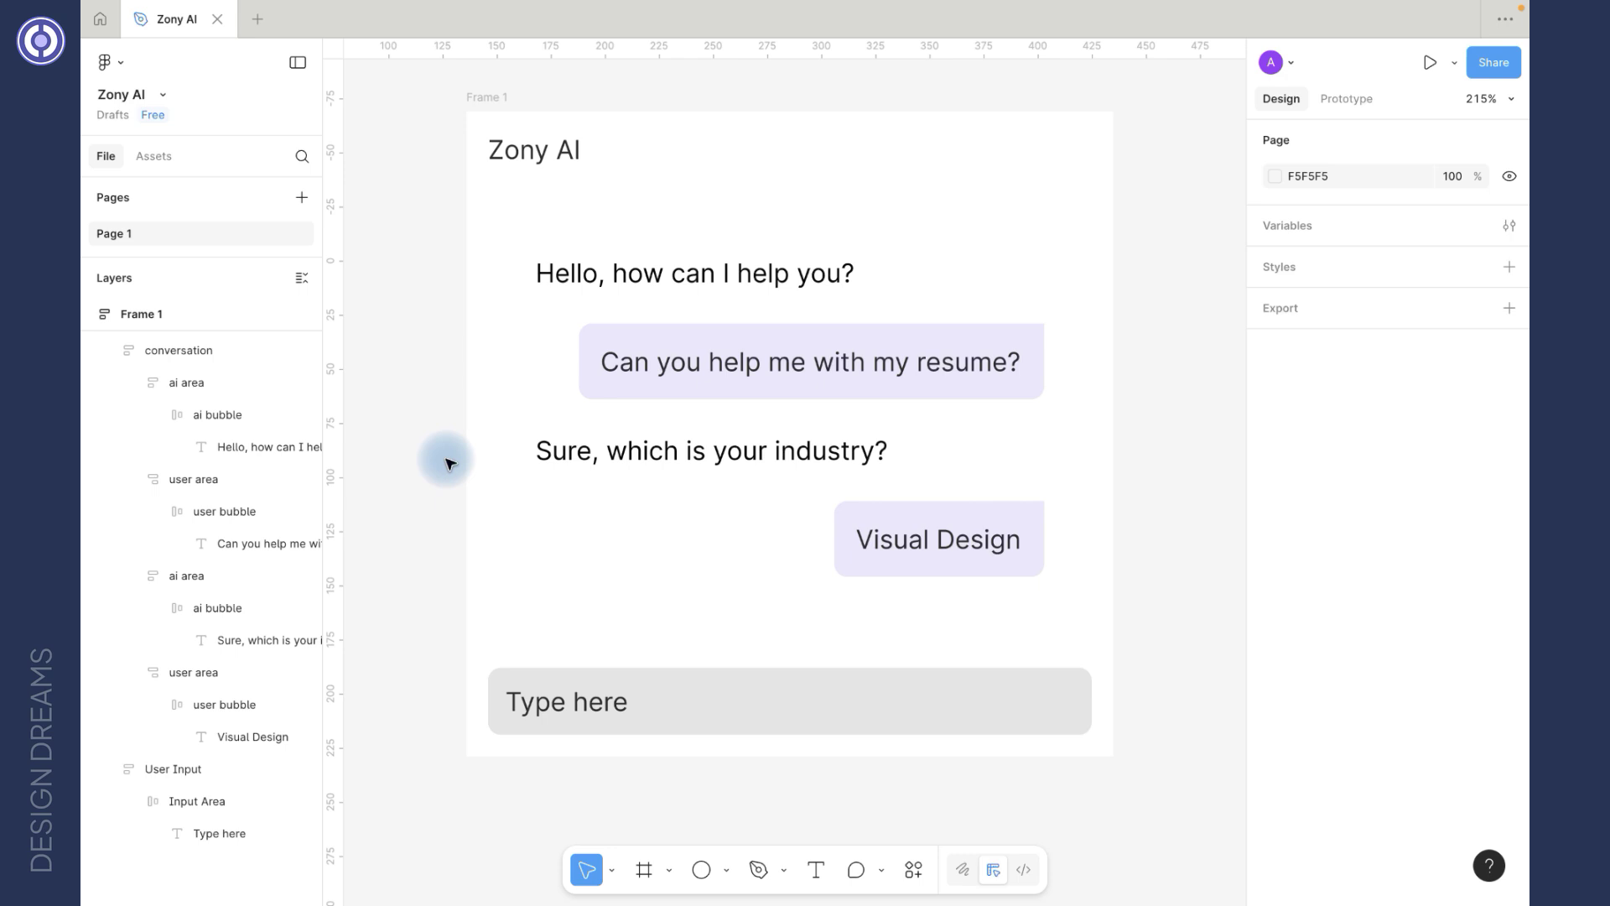
left_click(499, 99)
double_click(147, 317)
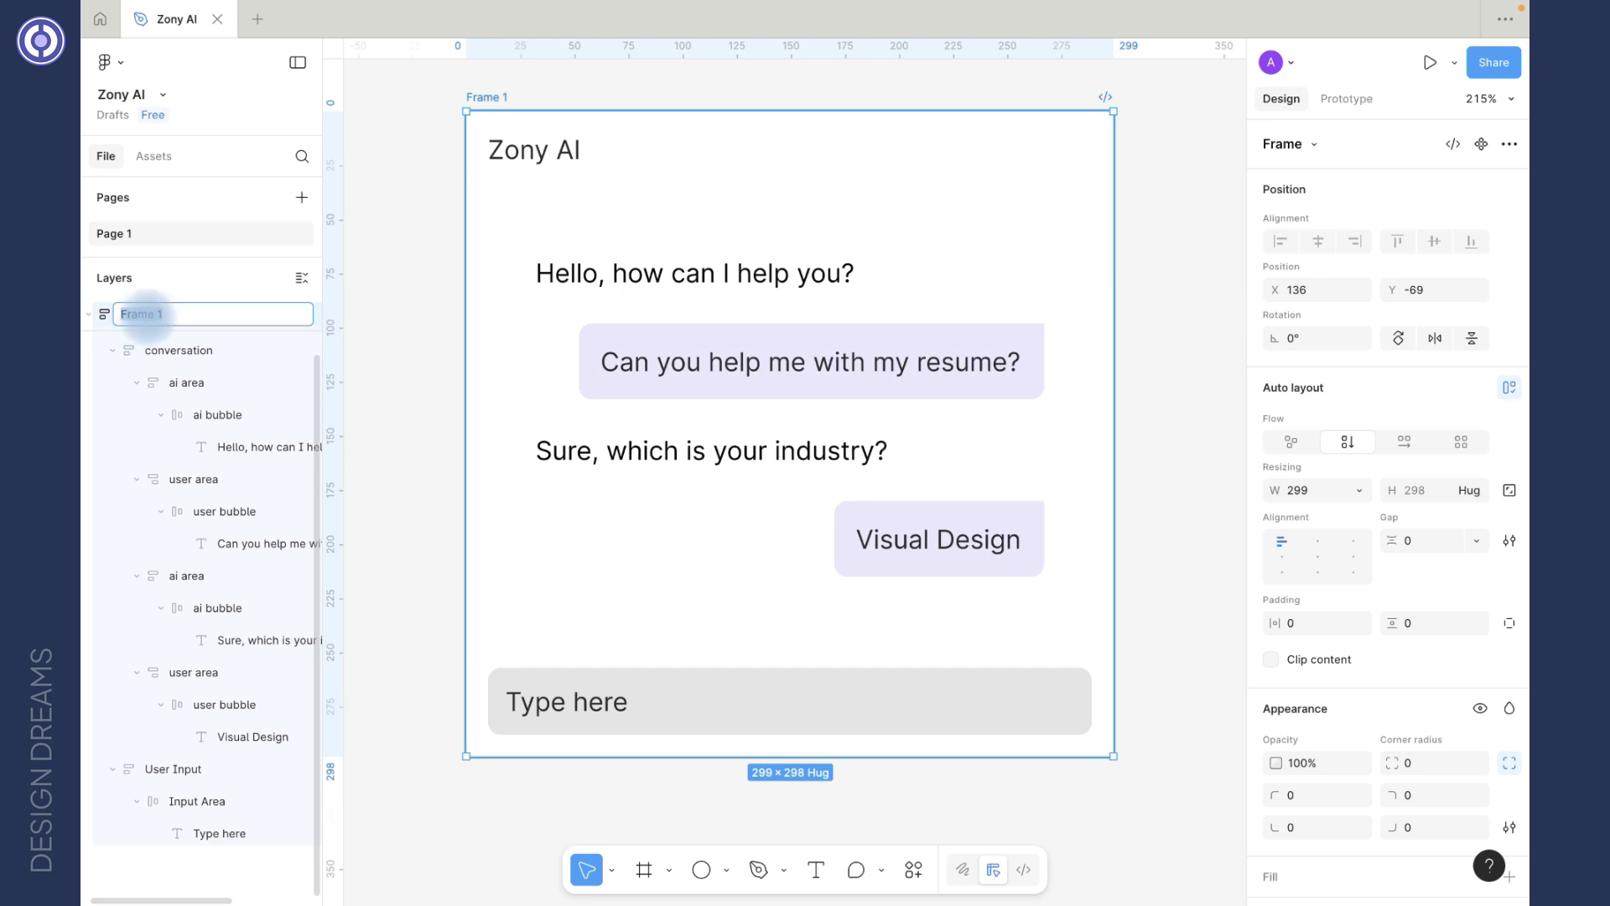
key("Return")
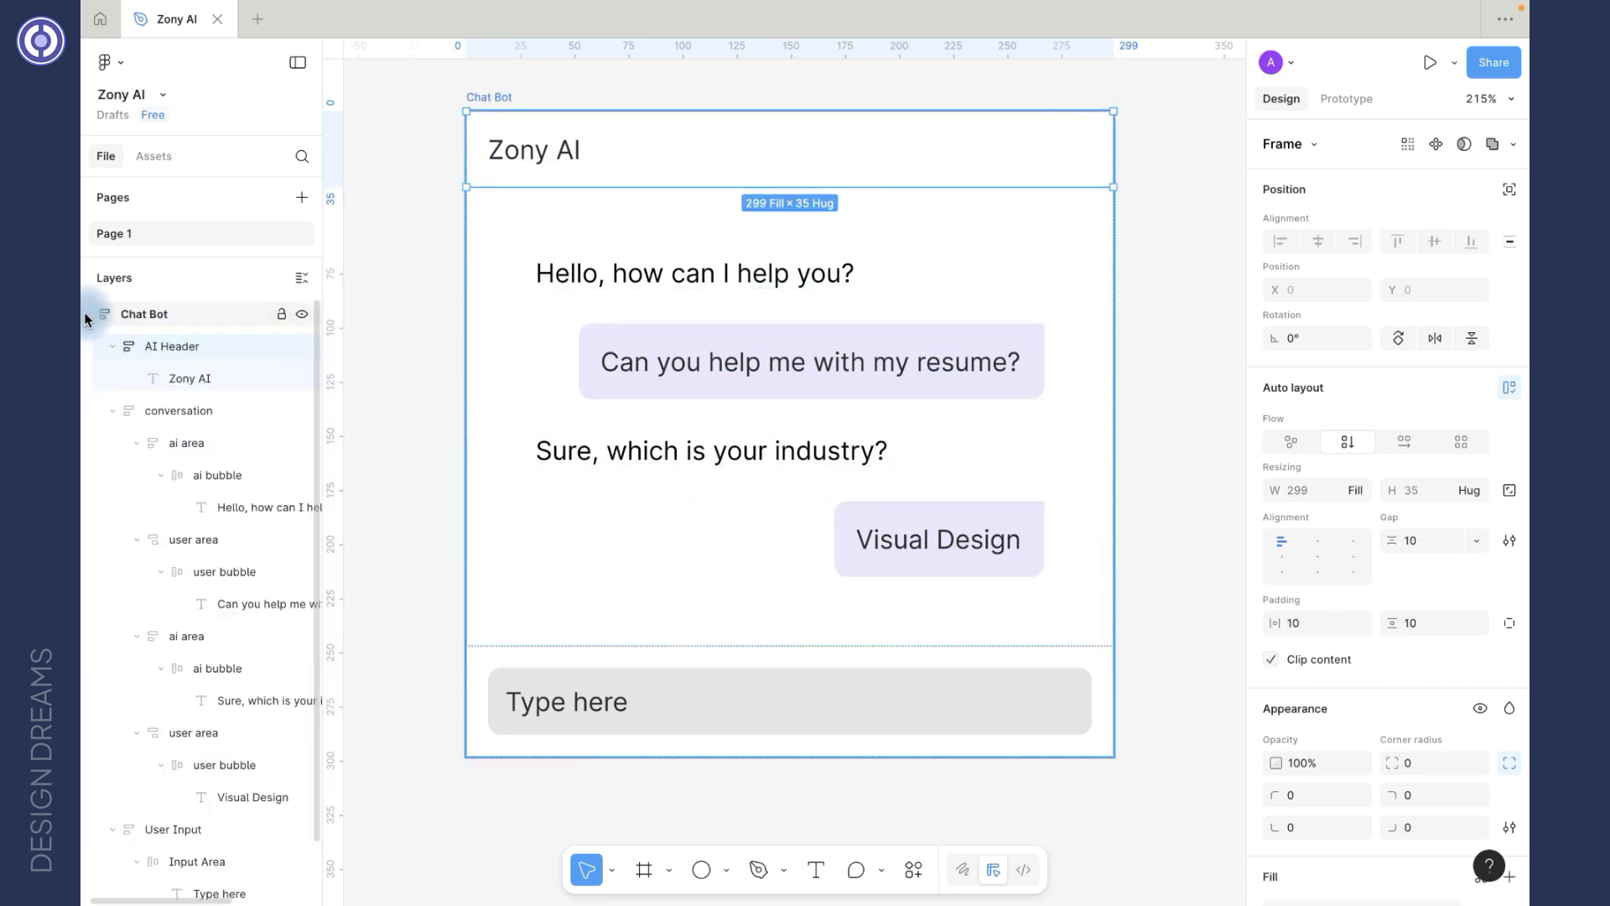
left_click(89, 317, "alt")
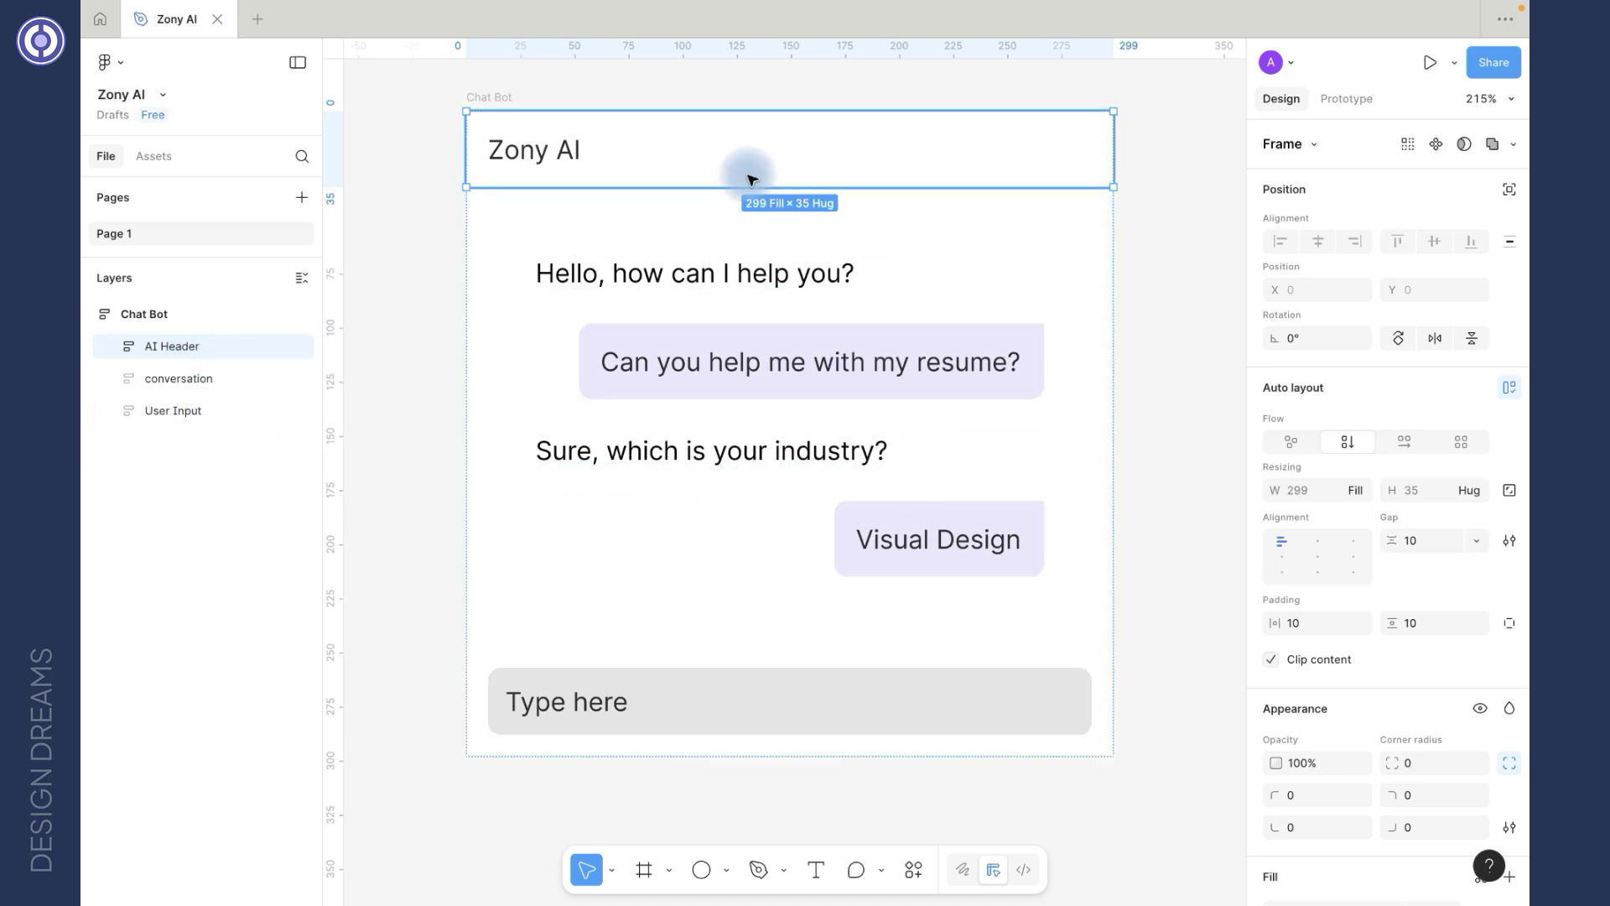
Step: Import the mingcute:ai-fill icon onto the canvas above the Chat Bot frame using the Iconify plugin
scroll(713, 151, "up", 2)
right_click(612, 113)
mouse_move(689, 281)
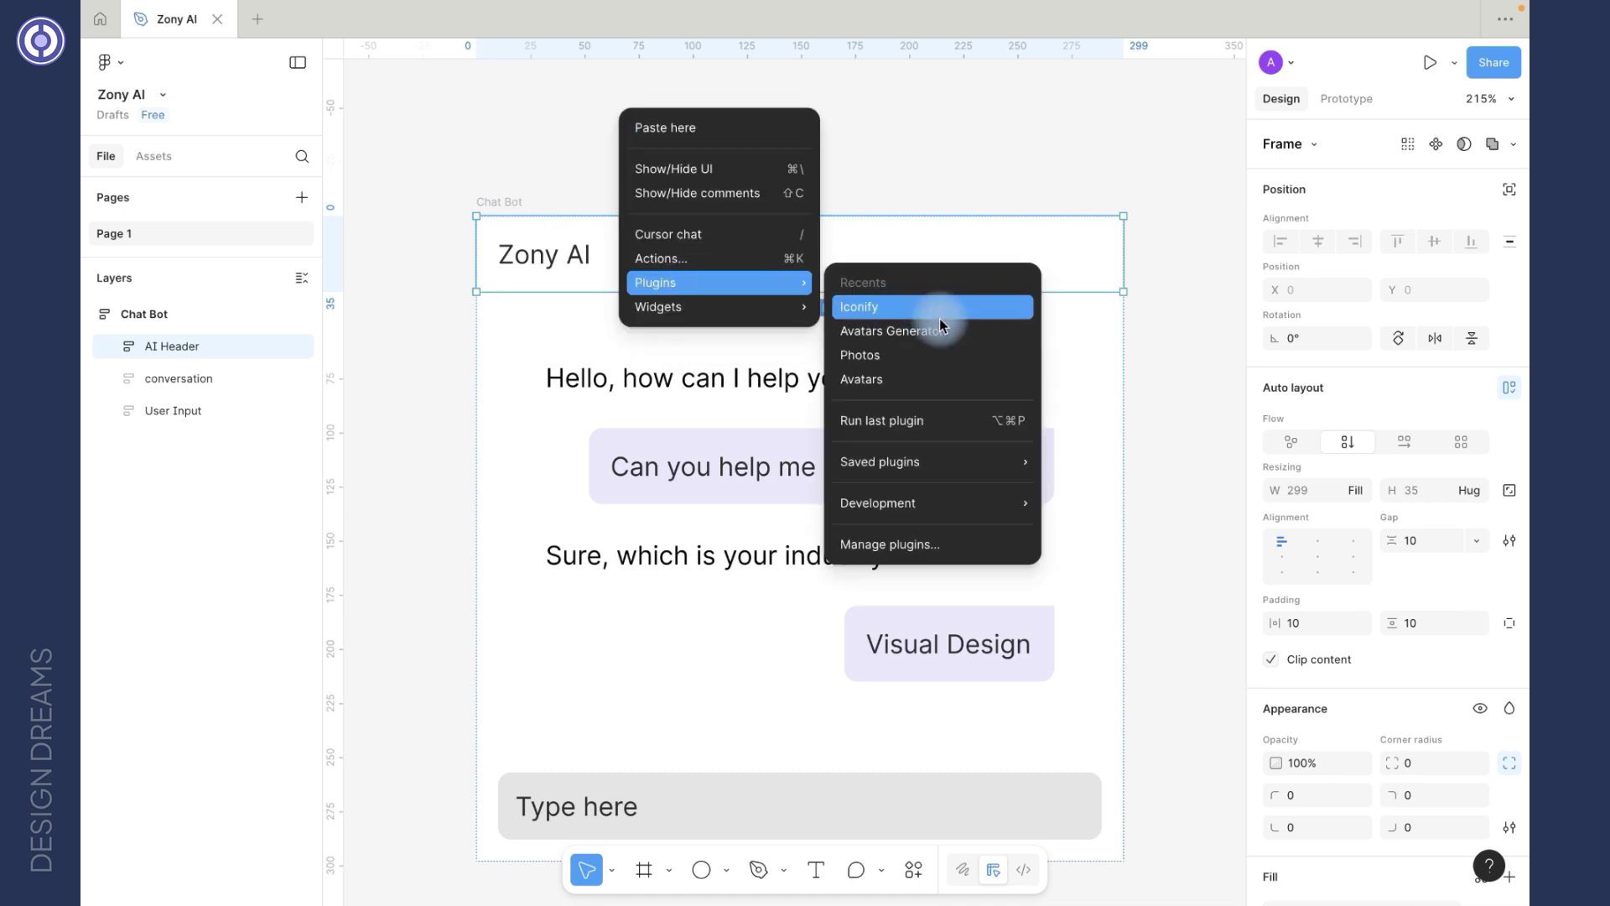
left_click(912, 314)
left_click_drag(1029, 331, 717, 168)
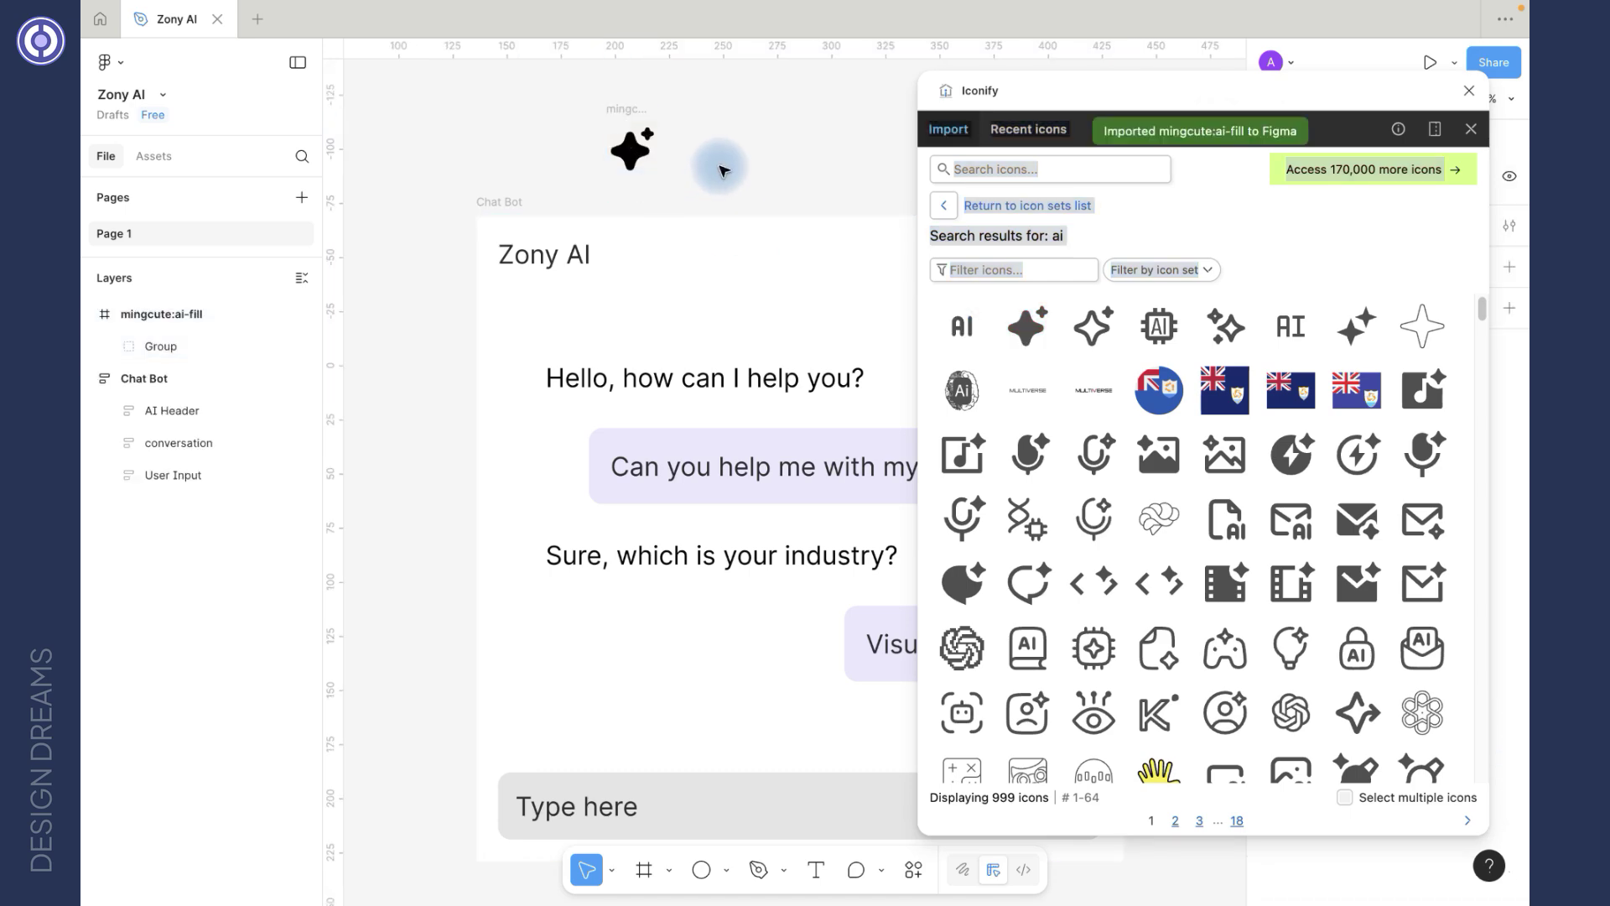
left_click(1474, 91)
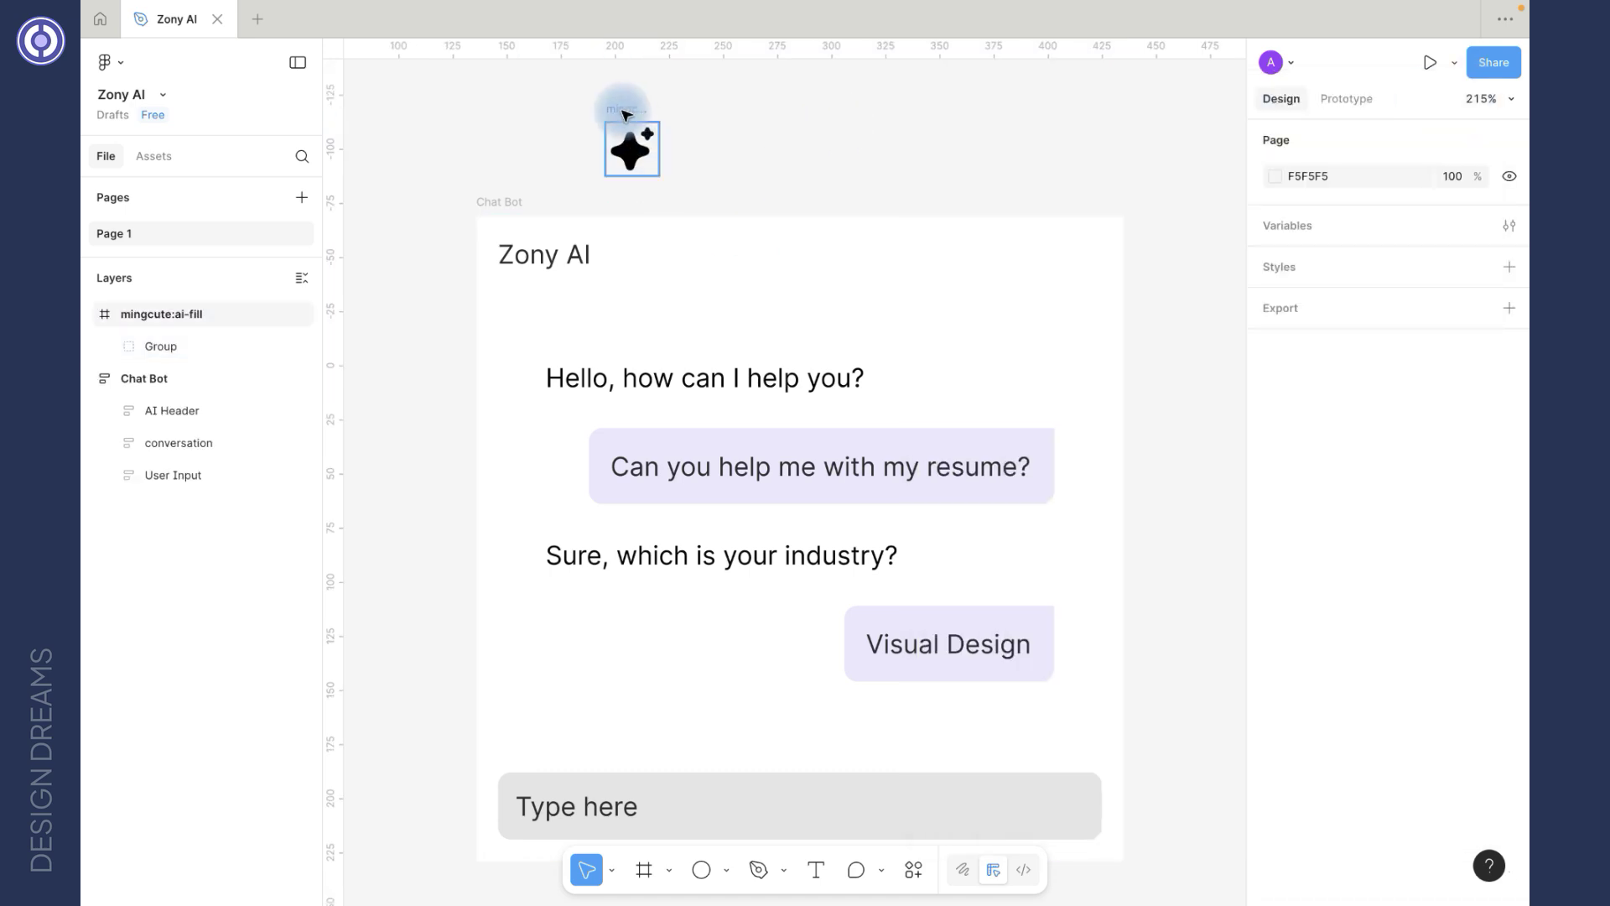
Step: Replace the "Zony AI" text in the AI Header with a copy of the mingcute:ai-fill icon
left_click(629, 139)
double_click(541, 258)
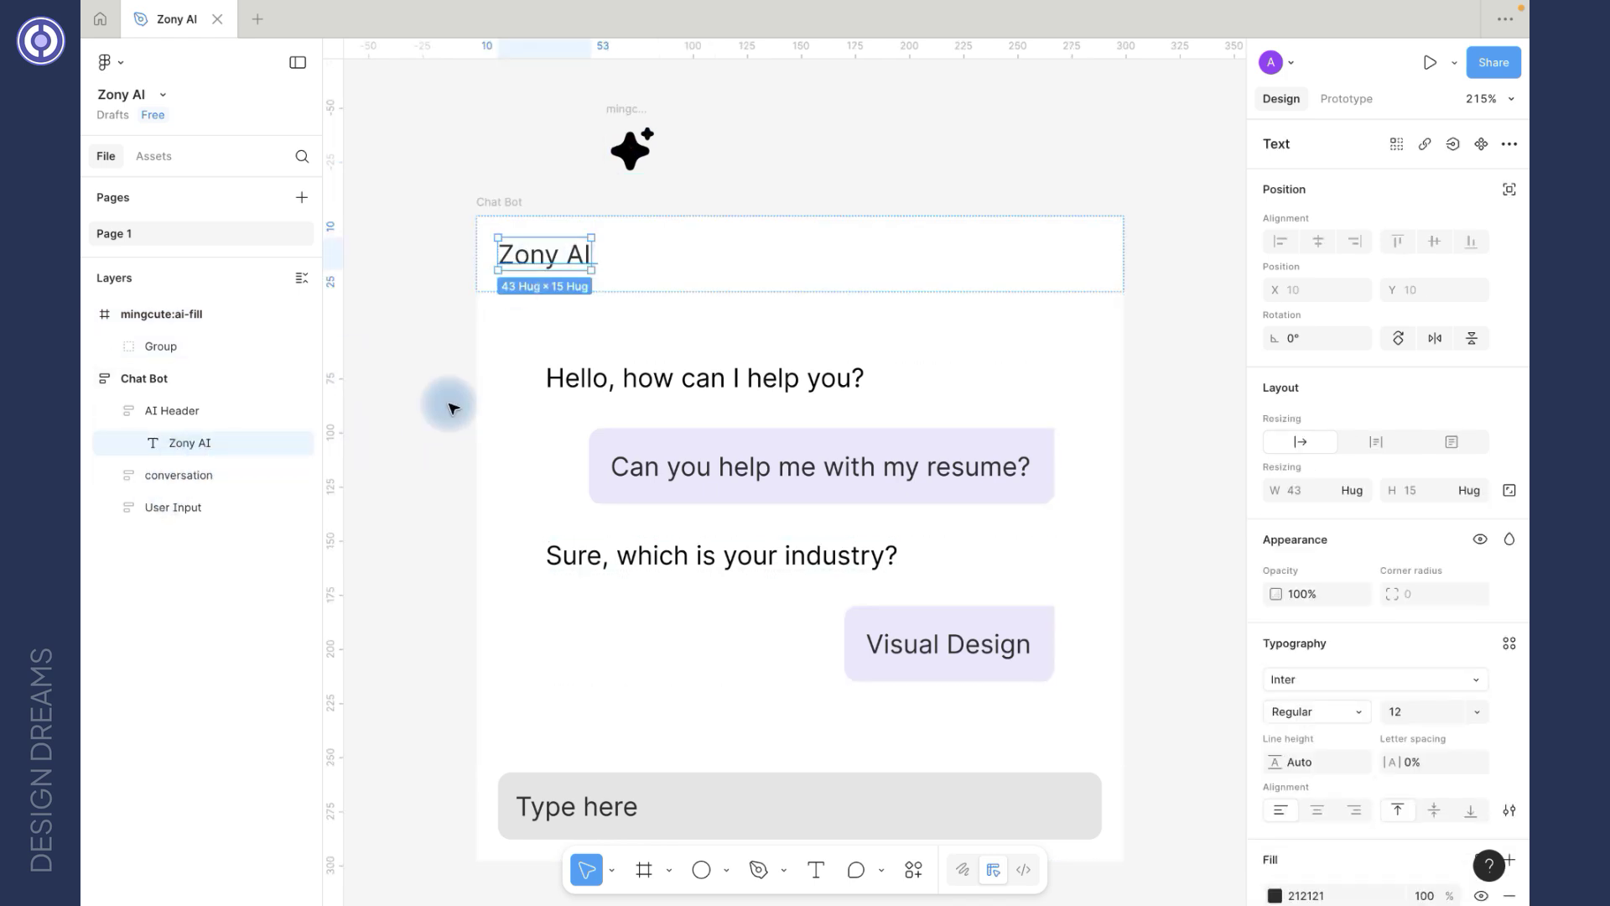
key("ctrl+shift+r")
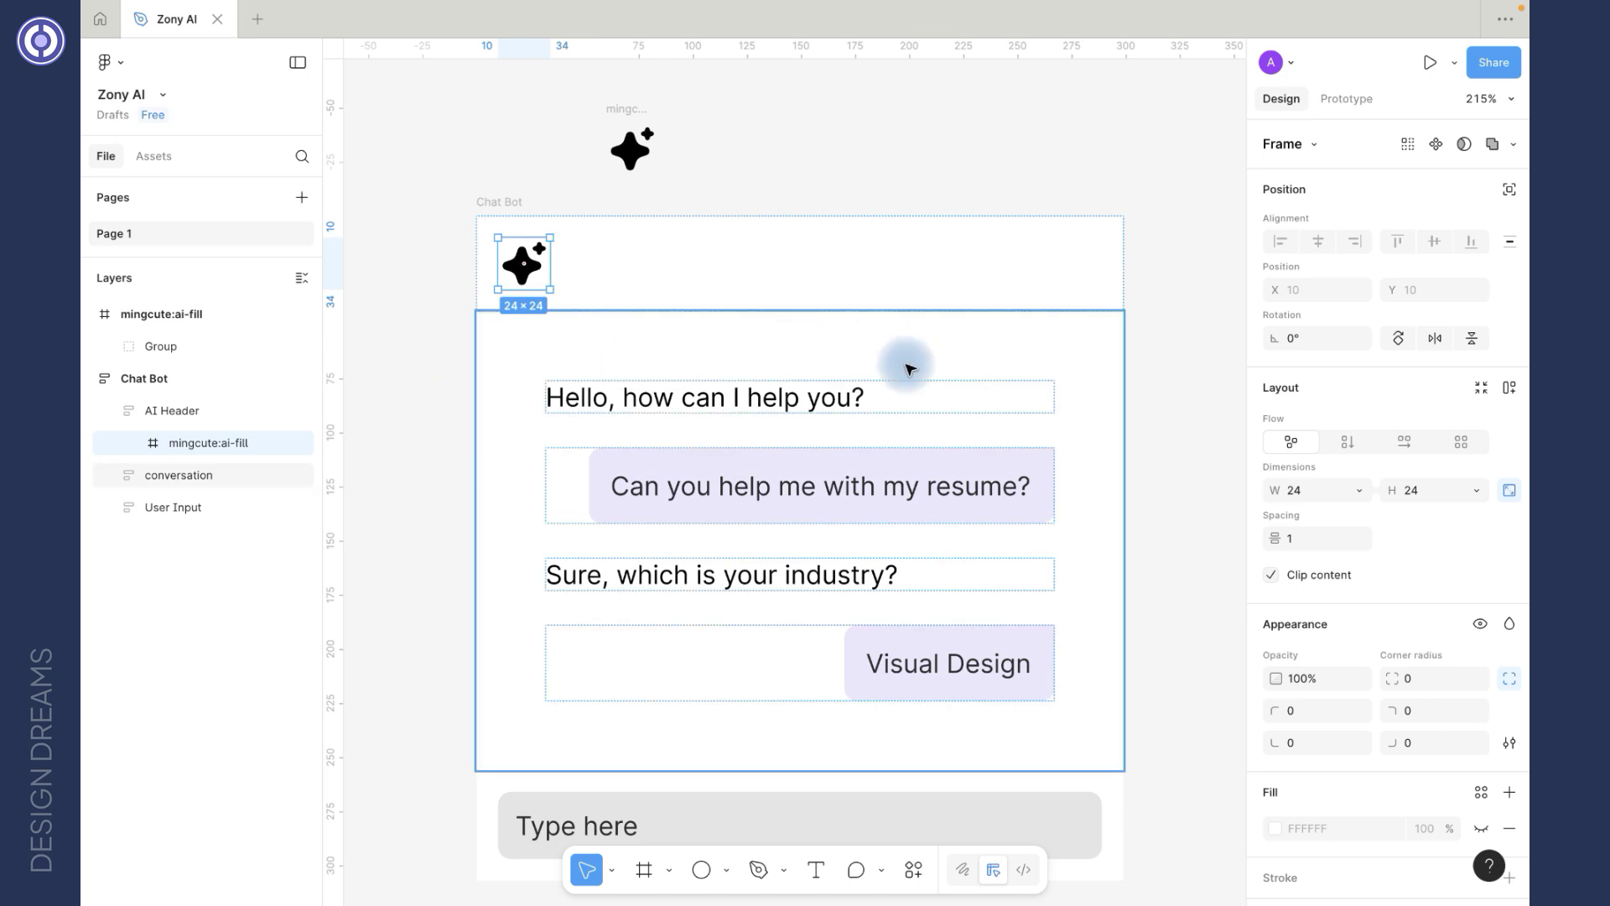
Step: Round the AI Header frame's top-left and top-right corners with a radius of 6
scroll(845, 395, "down", 1)
key("shift+Return")
scroll(1315, 654, "down", 1)
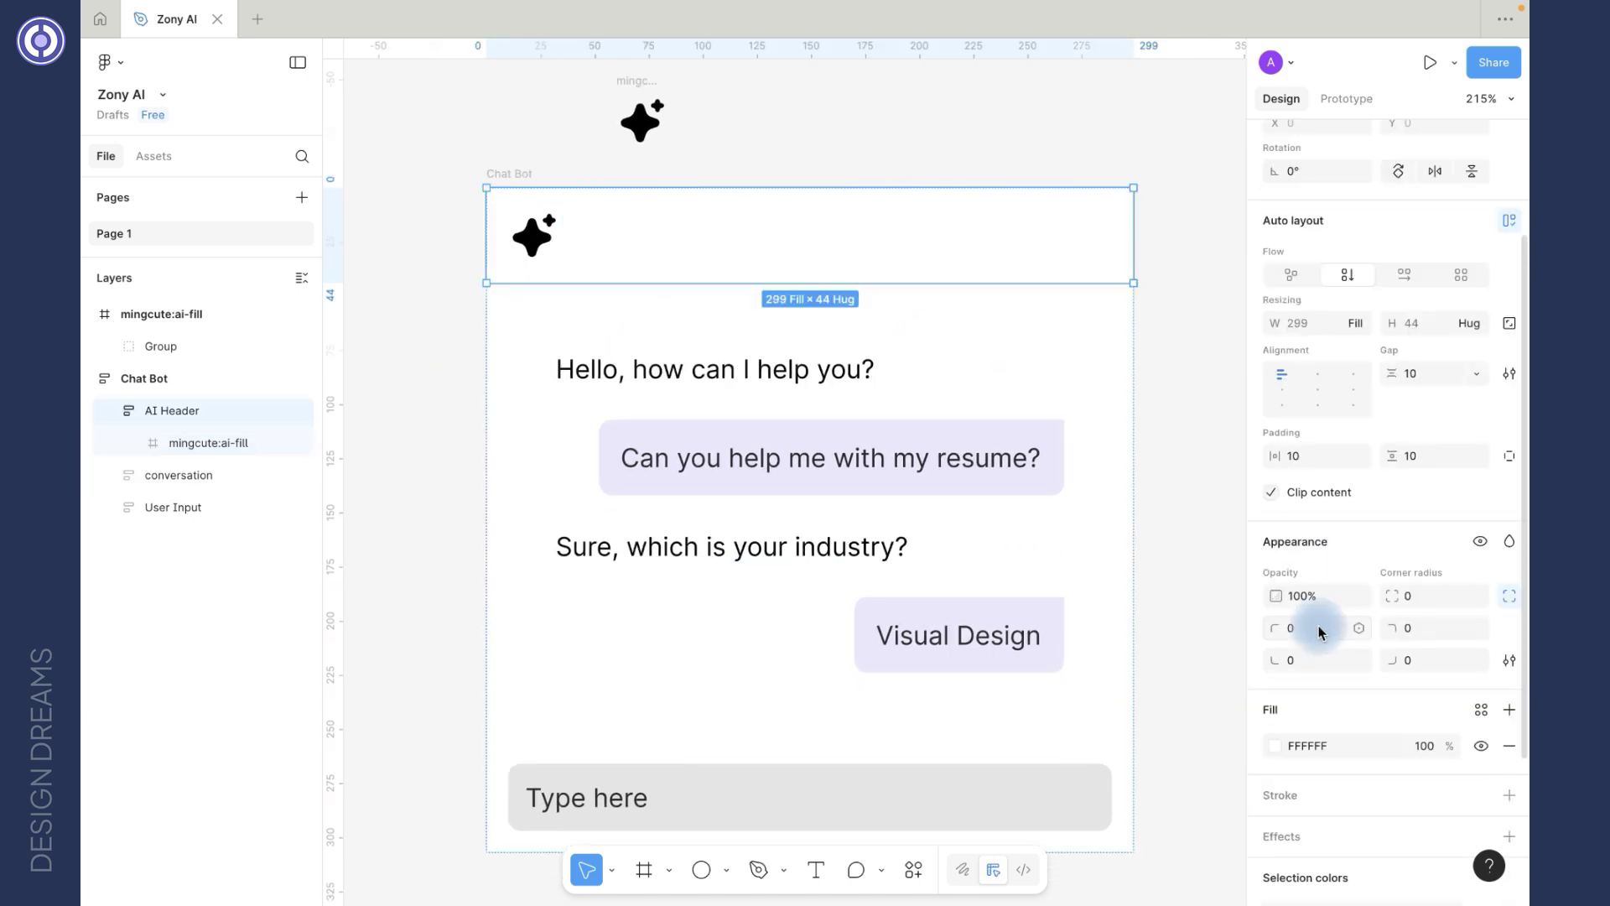
left_click(1317, 628)
type("6")
key("Tab")
type("6")
key("Return")
Step: Add an inside stroke of weight 1 to the AI Header and limit it to the bottom side
scroll(1491, 676, "down", 2)
left_click(1509, 653)
left_click(1411, 690)
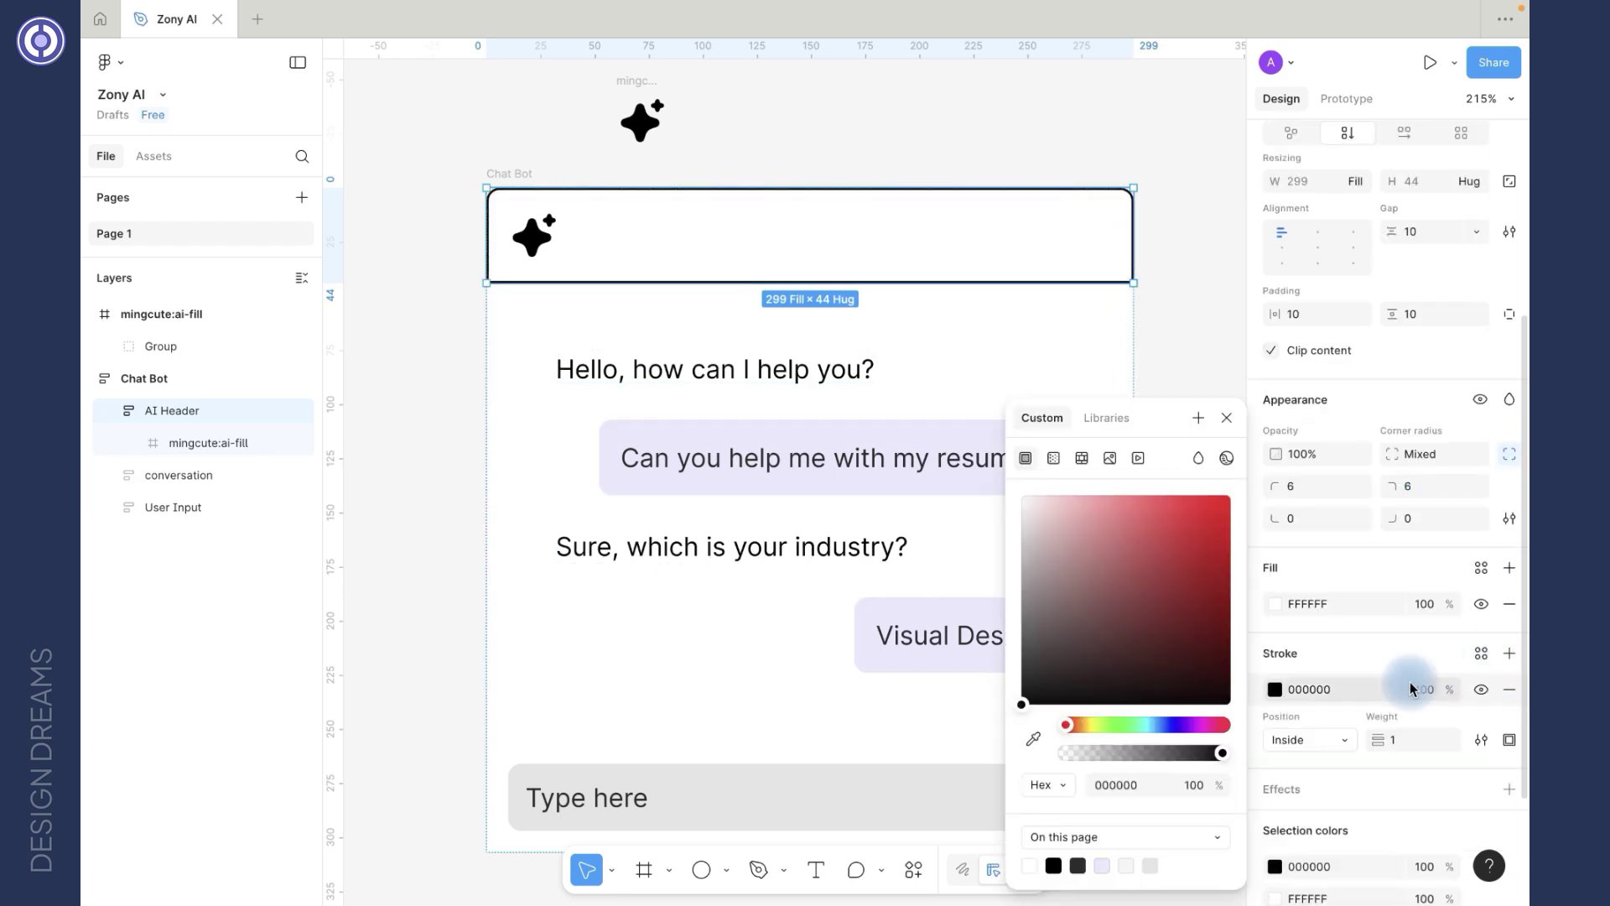
left_click(1509, 739)
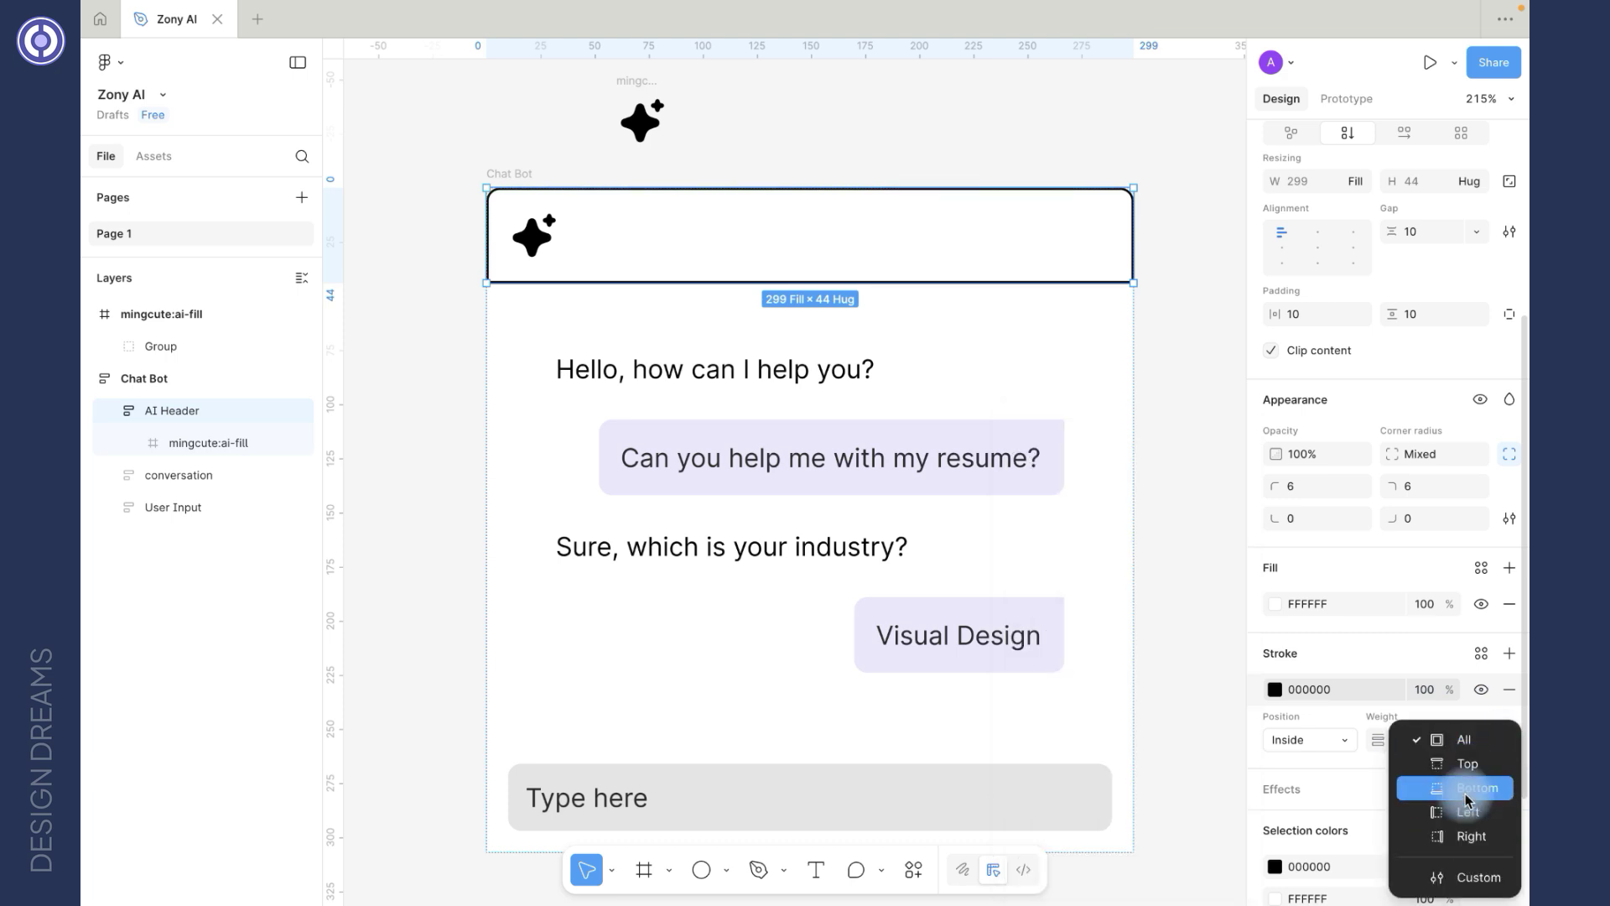
left_click(1467, 788)
Step: Change the AI Header's stroke to a linear gradient and set its first stop to lime green BDF03C
left_click(1274, 689)
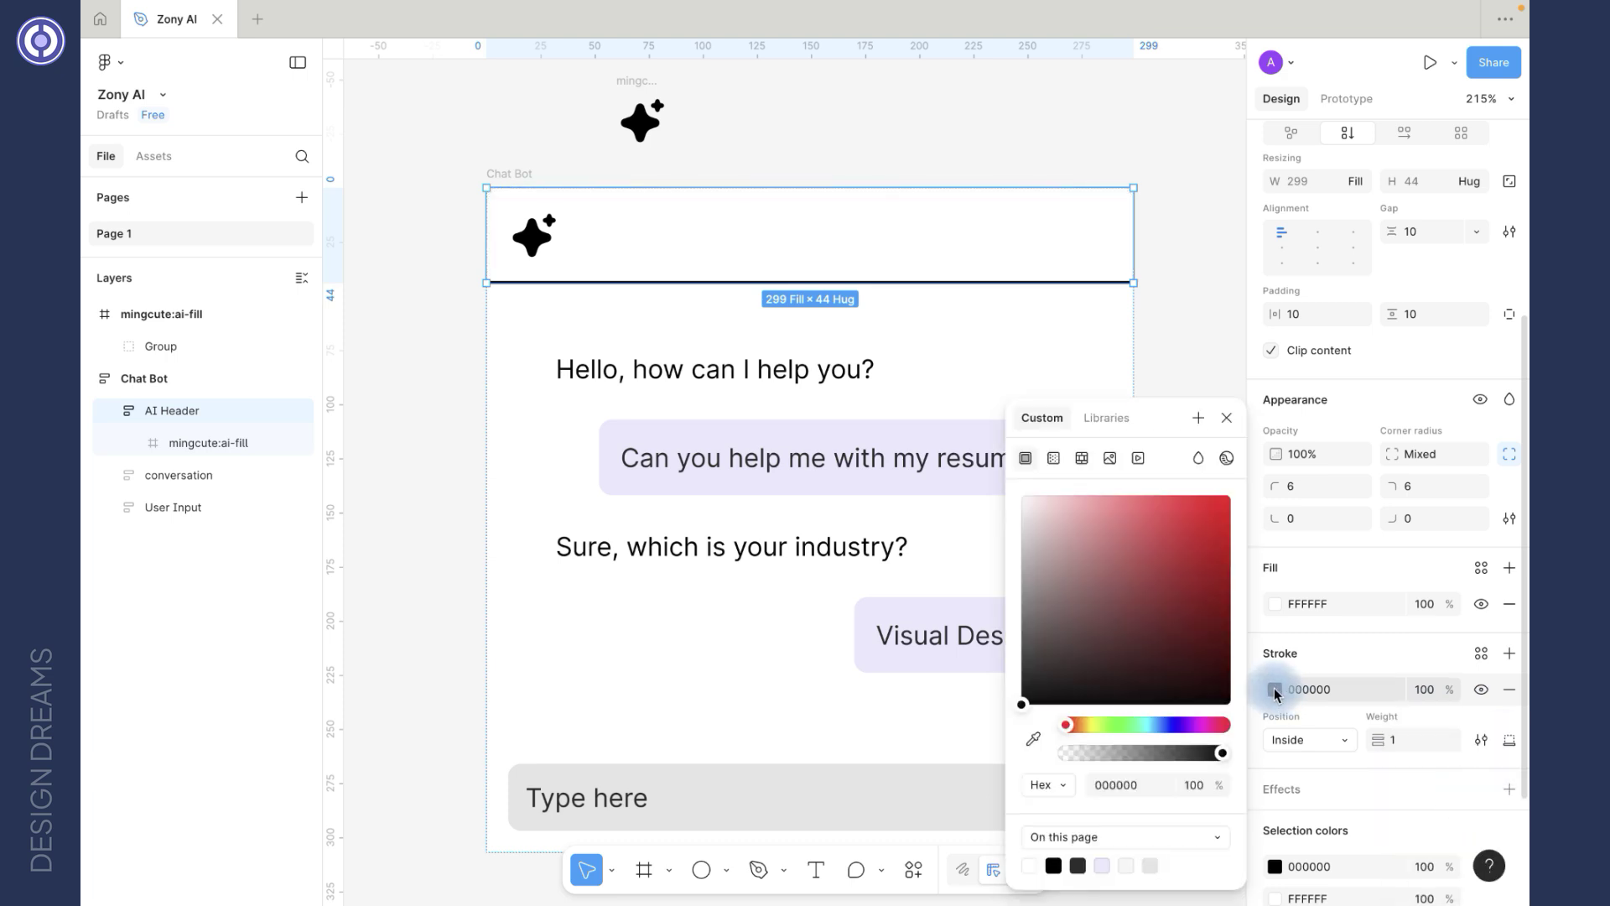
left_click(1054, 459)
left_click(1021, 539)
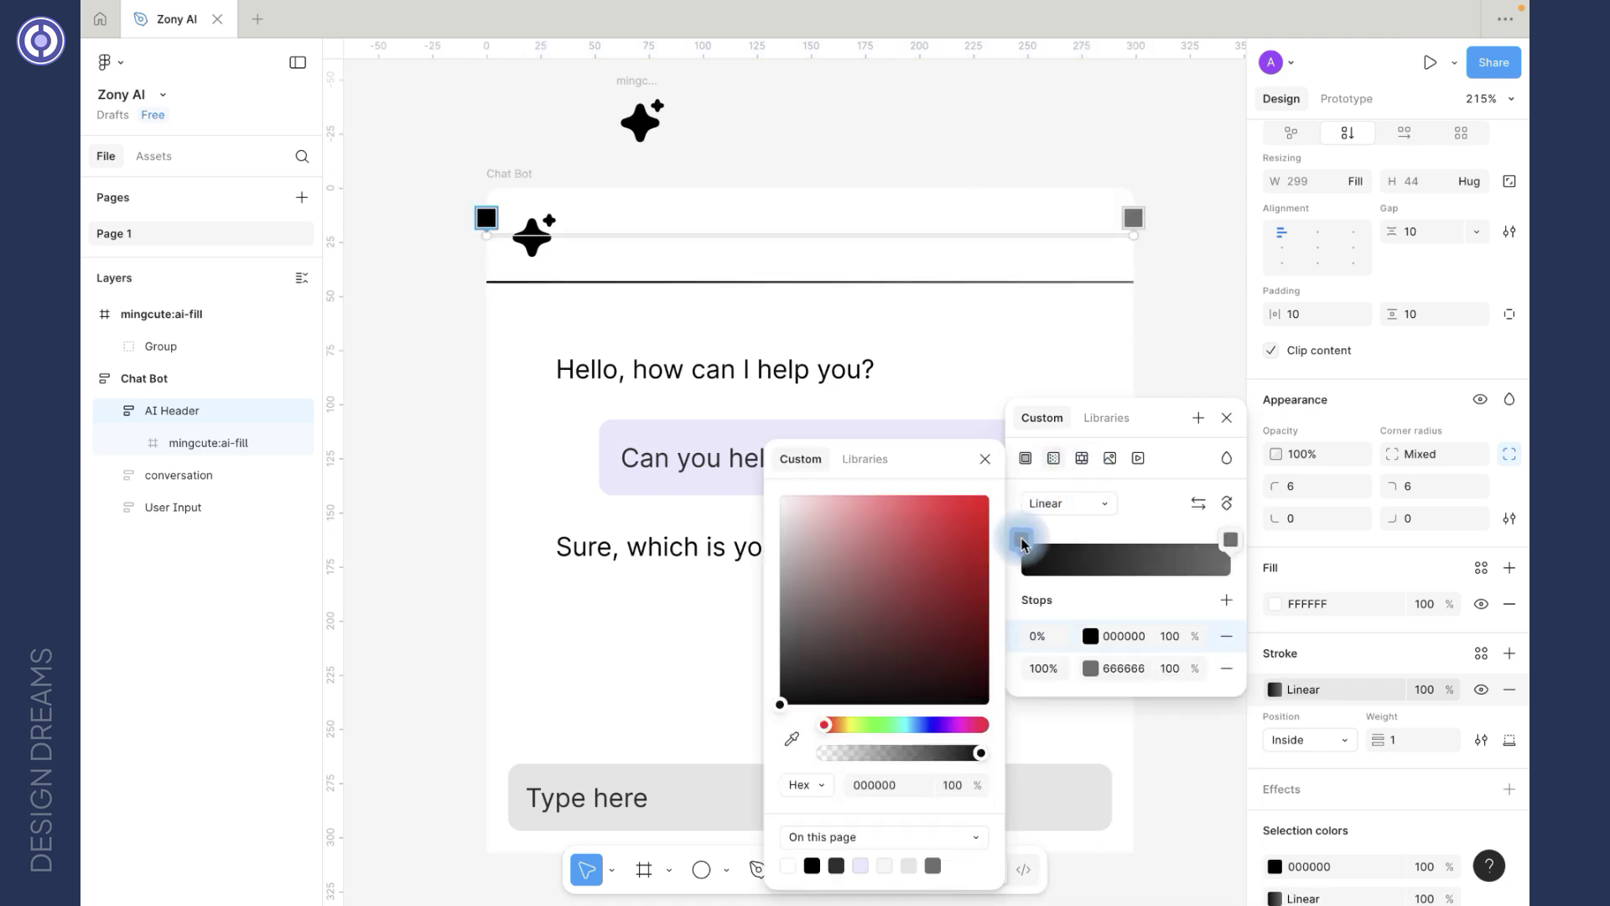
left_click_drag(857, 721, 862, 721)
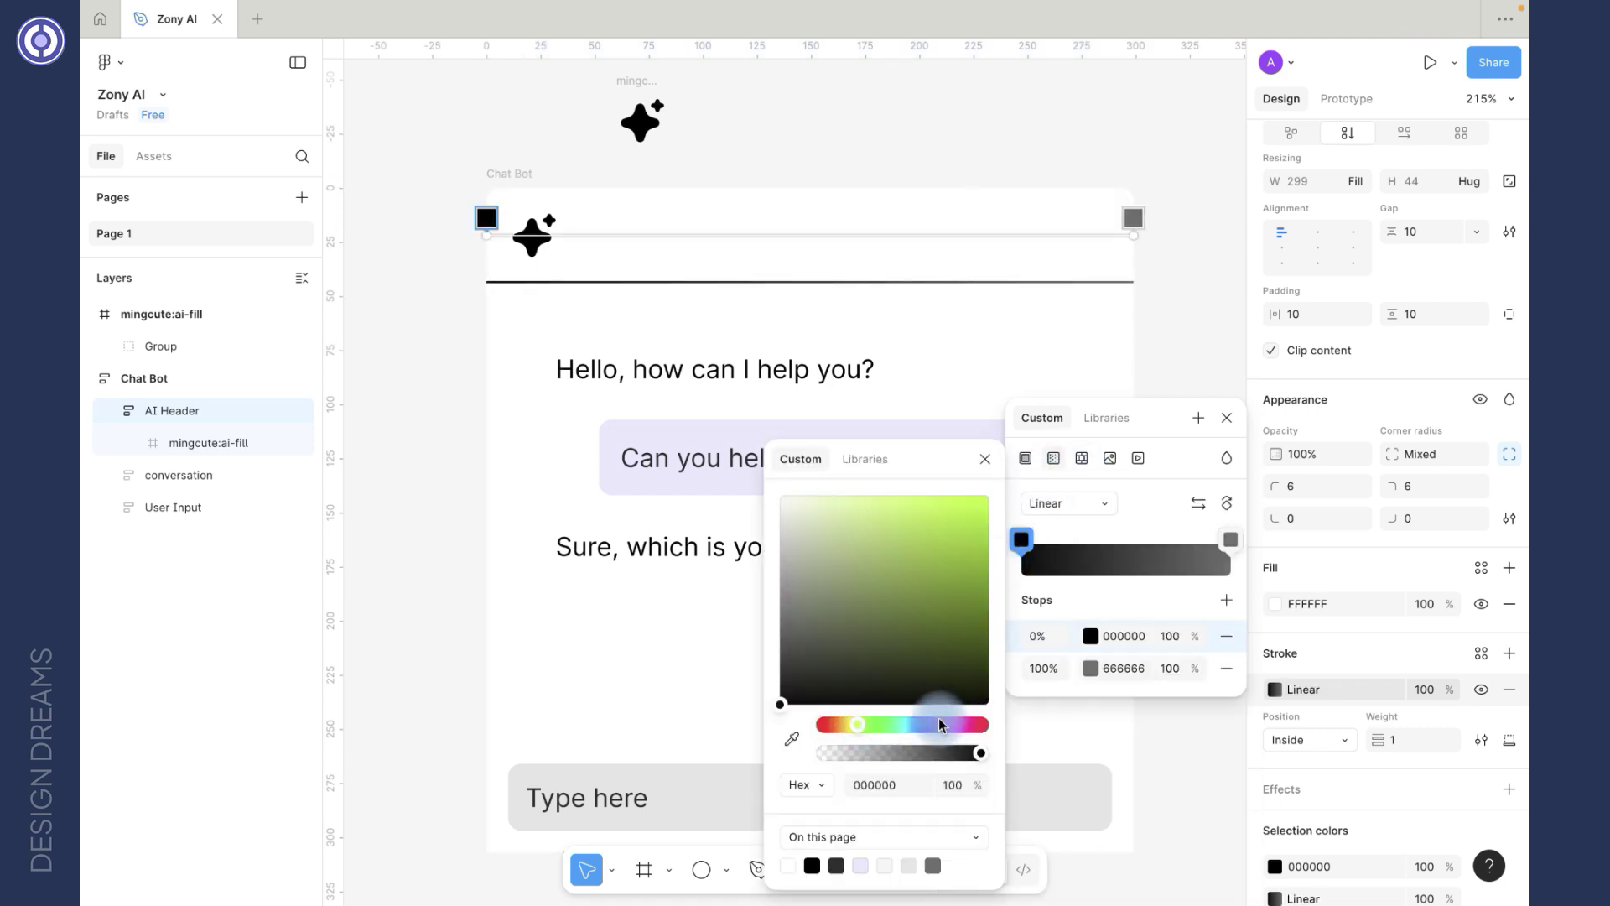
left_click_drag(989, 575, 937, 508)
Step: Set the gradient's end stop to red ED0A2C and add a violet 5A1CE9 stop at 48%
left_click(1230, 539)
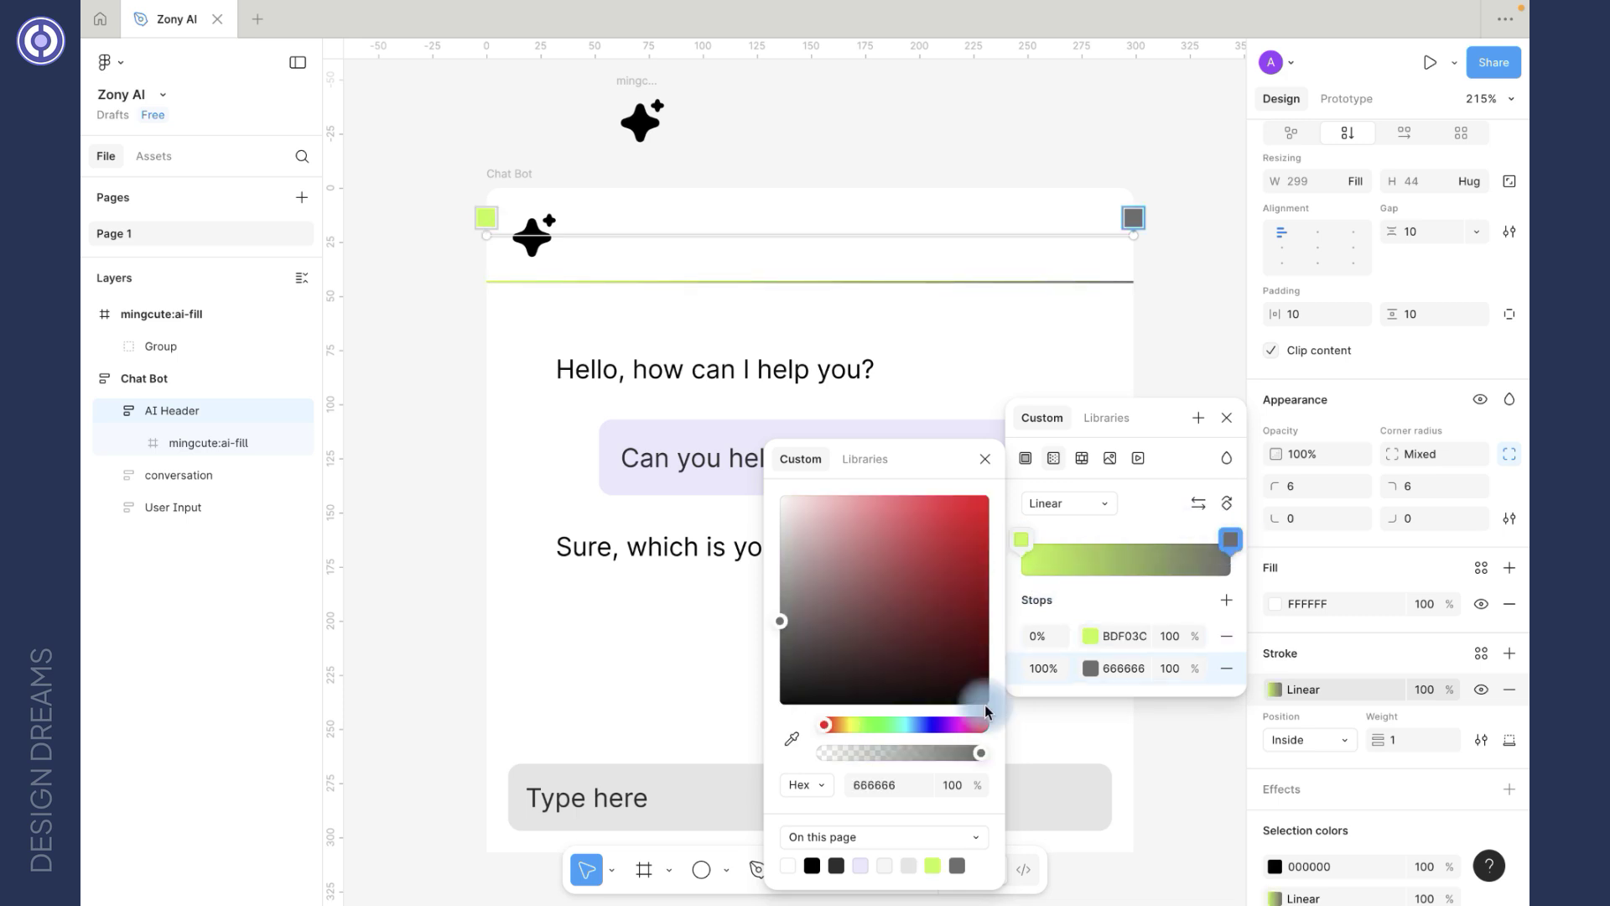
left_click(981, 520)
left_click(1121, 547)
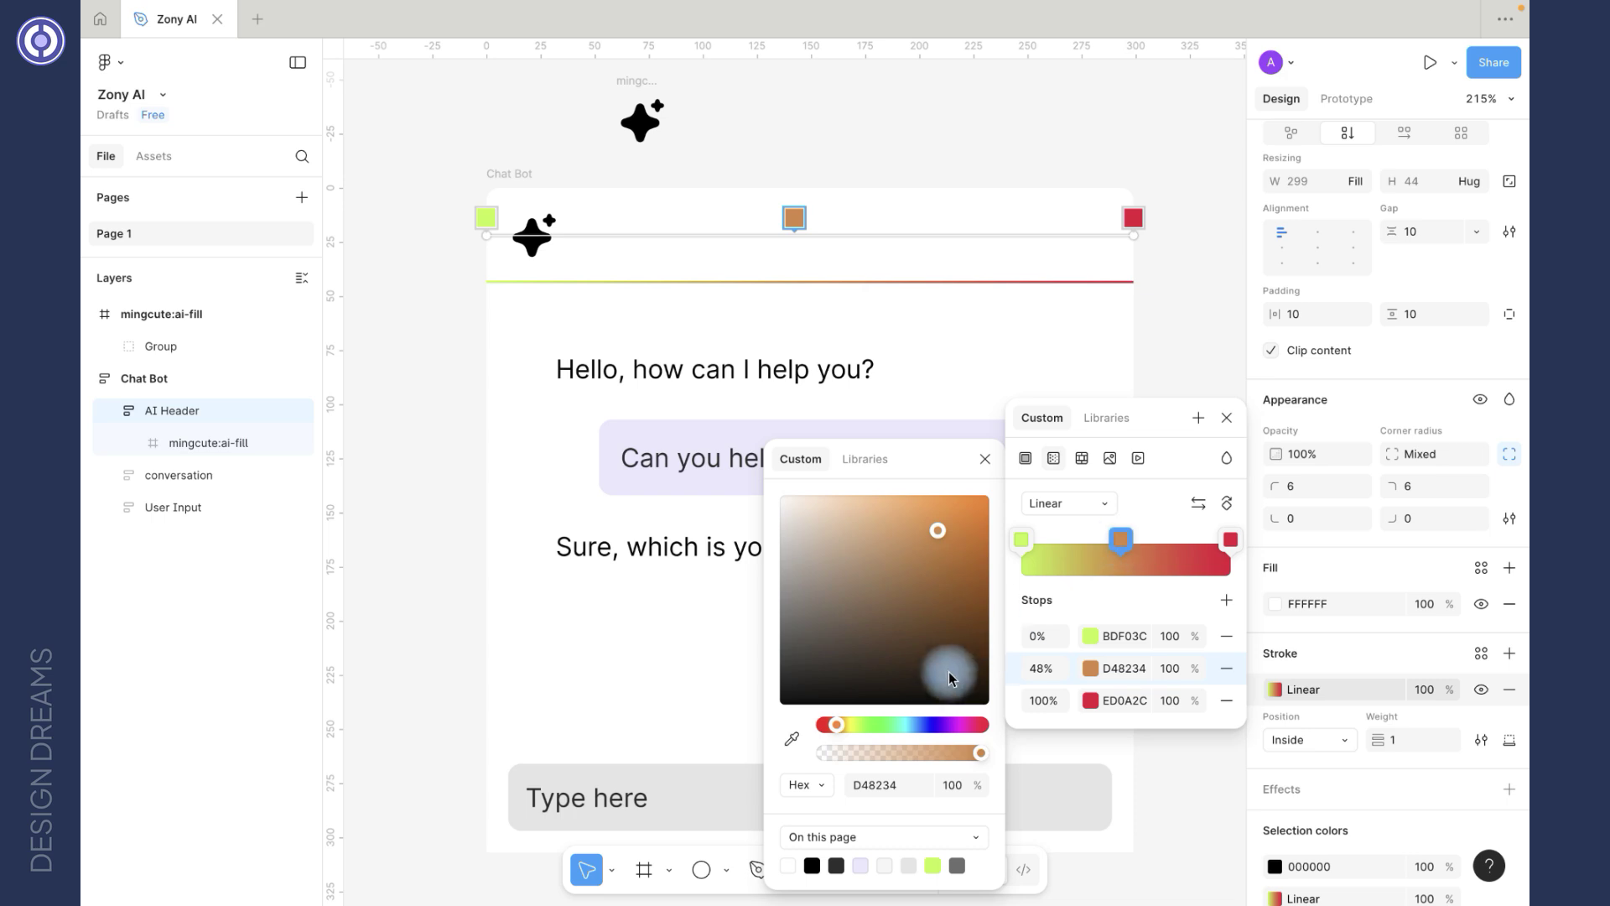
left_click(938, 723)
left_click_drag(938, 530, 964, 513)
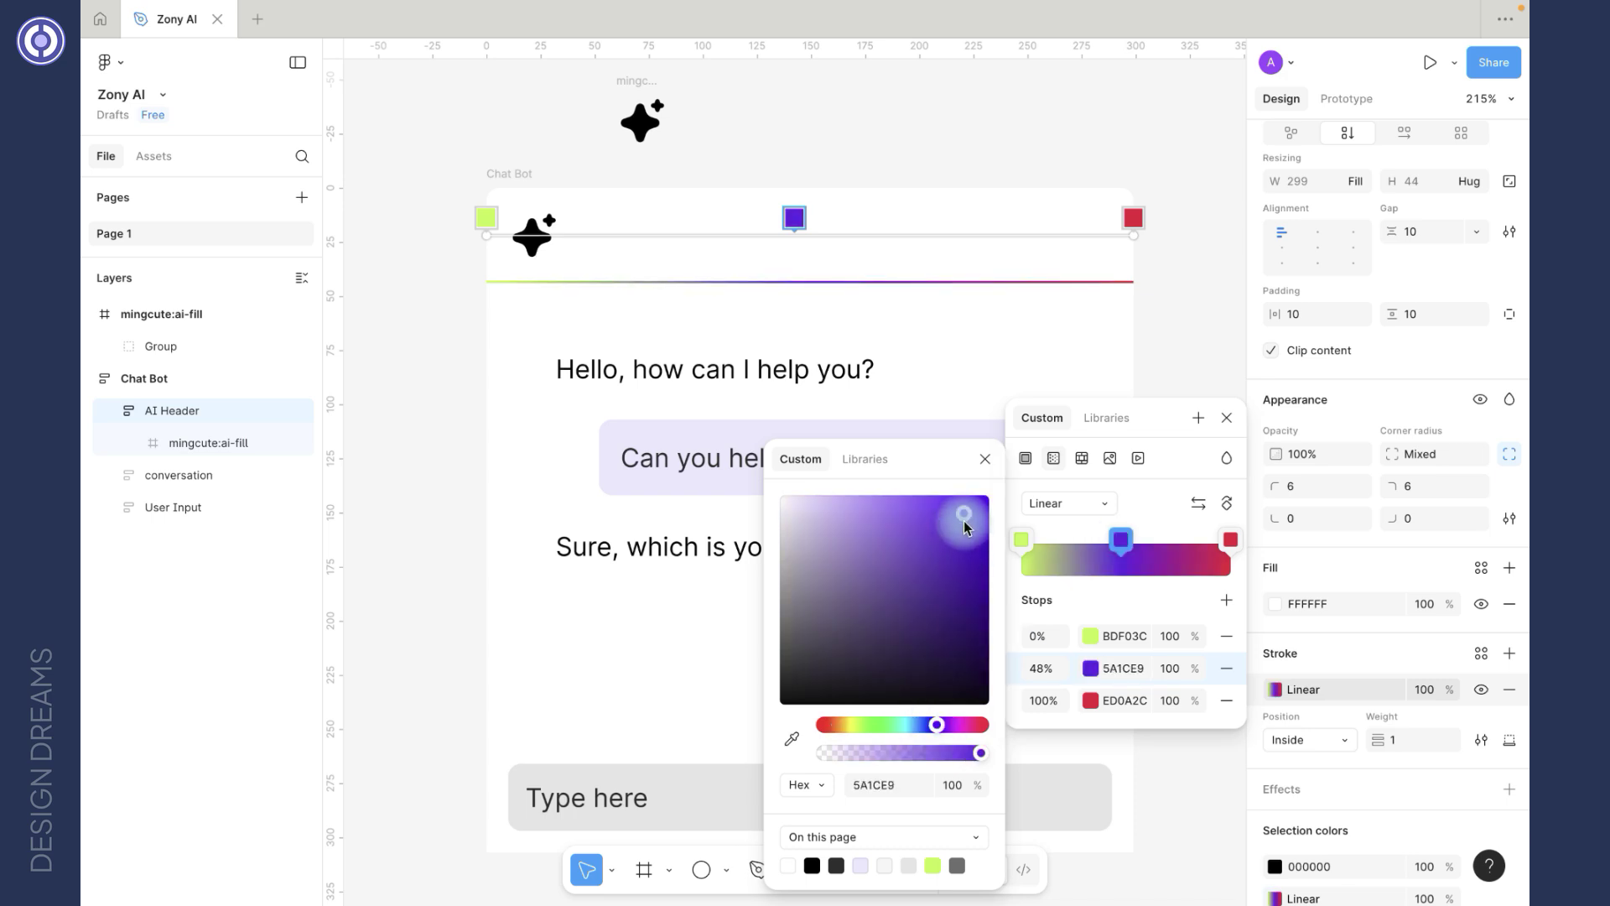
left_click(1227, 418)
Step: Save the AI Header's stroke gradient as a reusable color style named Zony Gradient
scroll(1375, 503, "down", 2)
left_click(1276, 554)
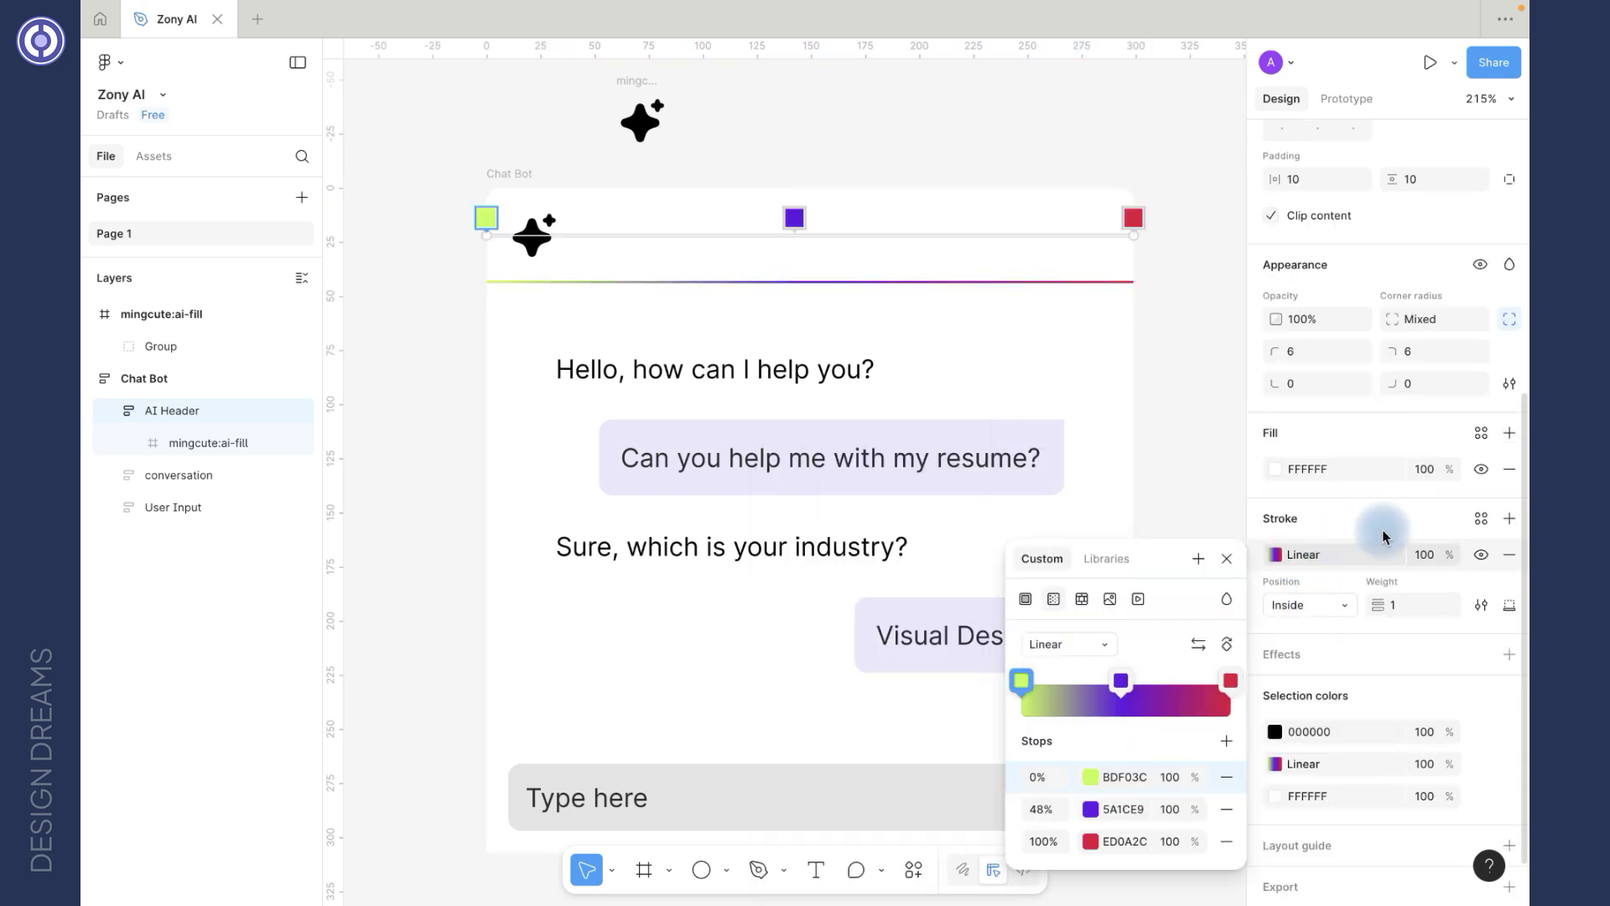
left_click(1480, 519)
left_click(1197, 476)
type("Zony Gra")
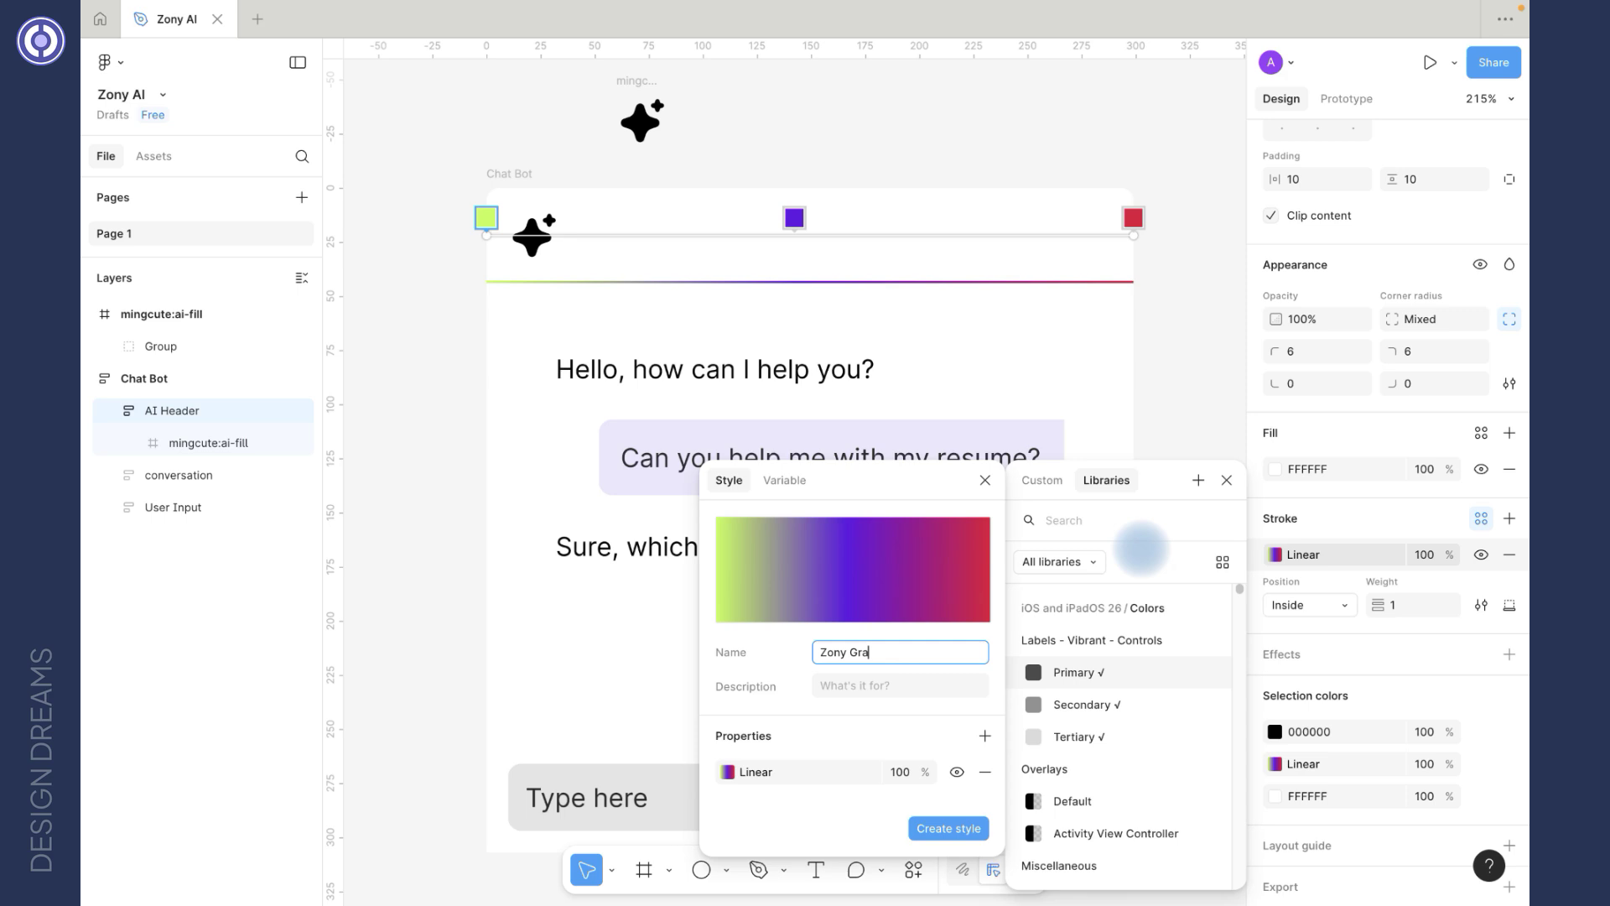
type("dient")
key("Return")
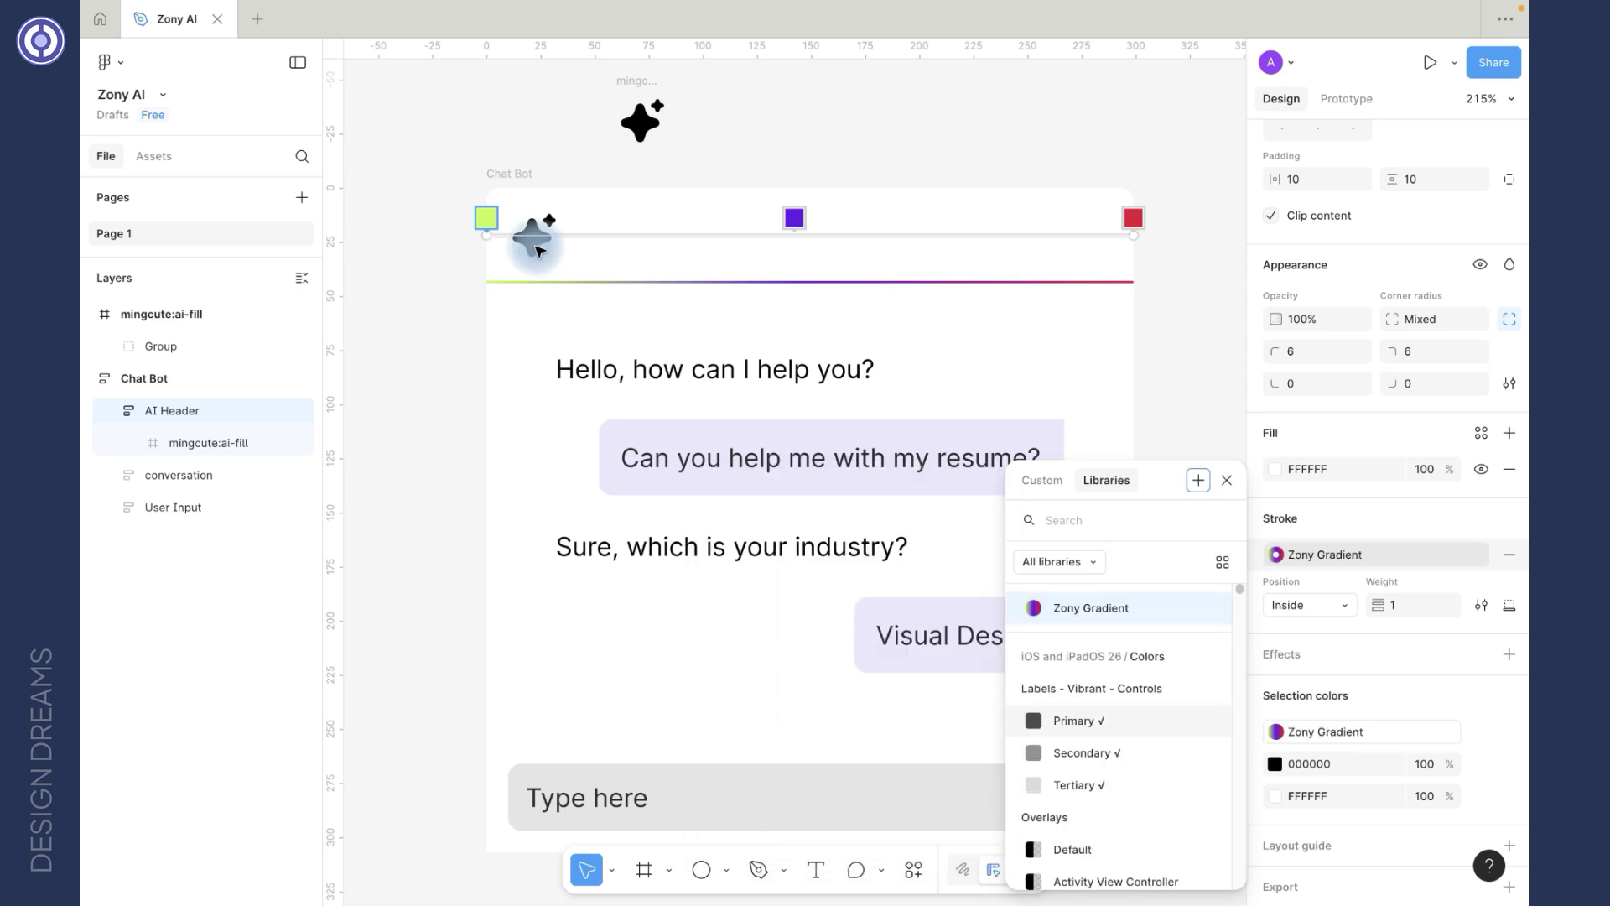
Step: Replace the black color of the sparkle icon in the AI Header with the Zony Gradient style
left_click(531, 237)
left_click(1481, 639)
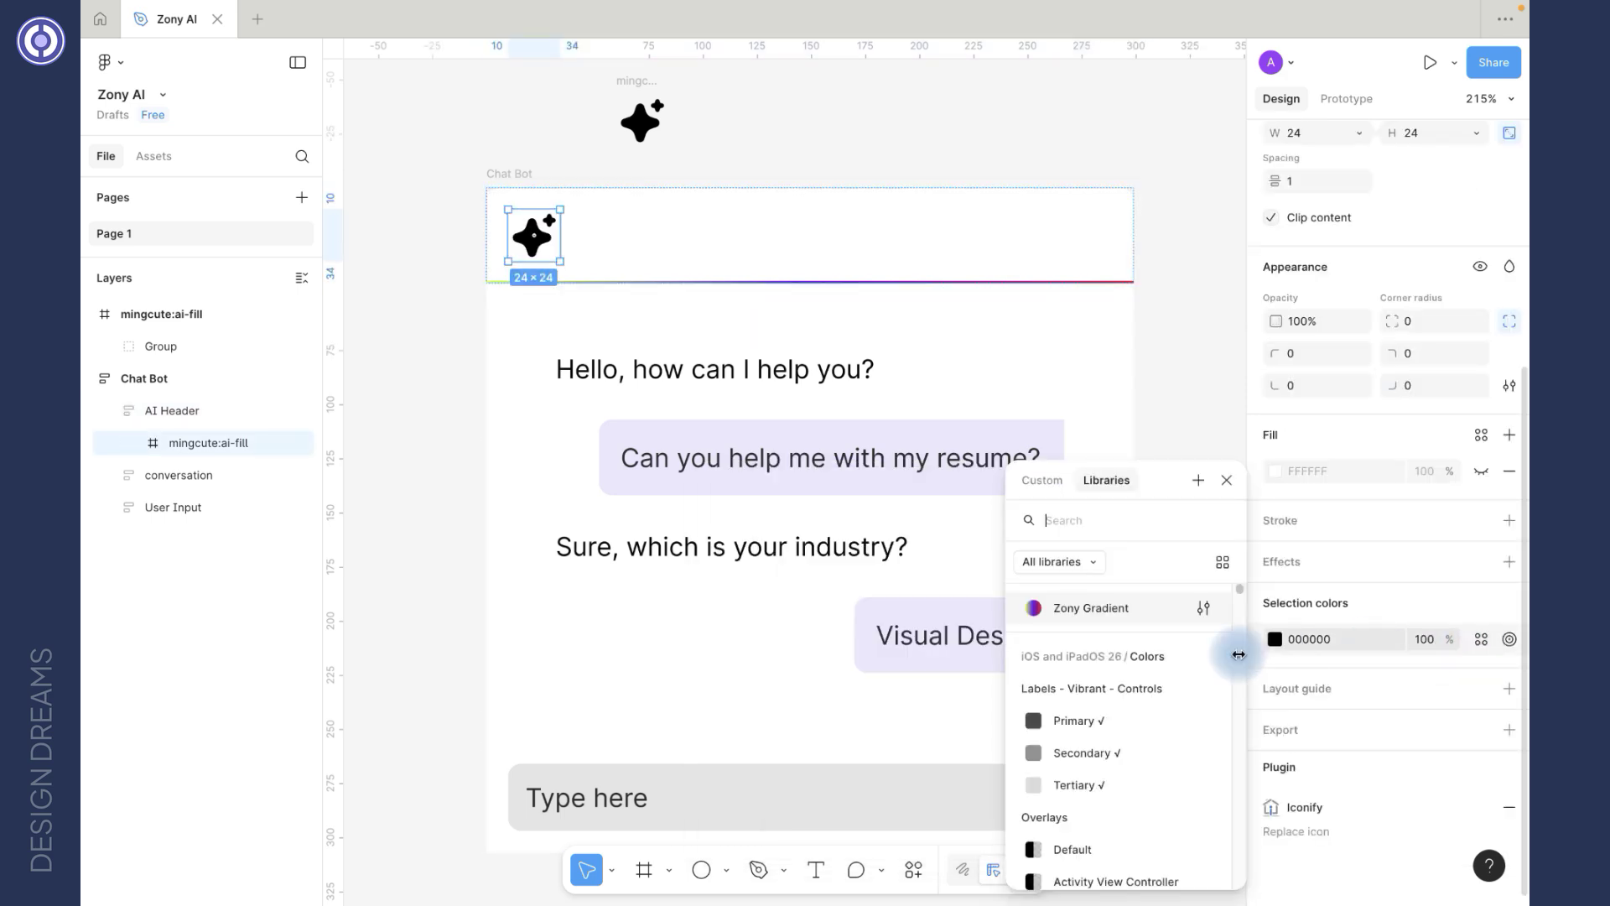
left_click(1125, 607)
left_click(920, 126)
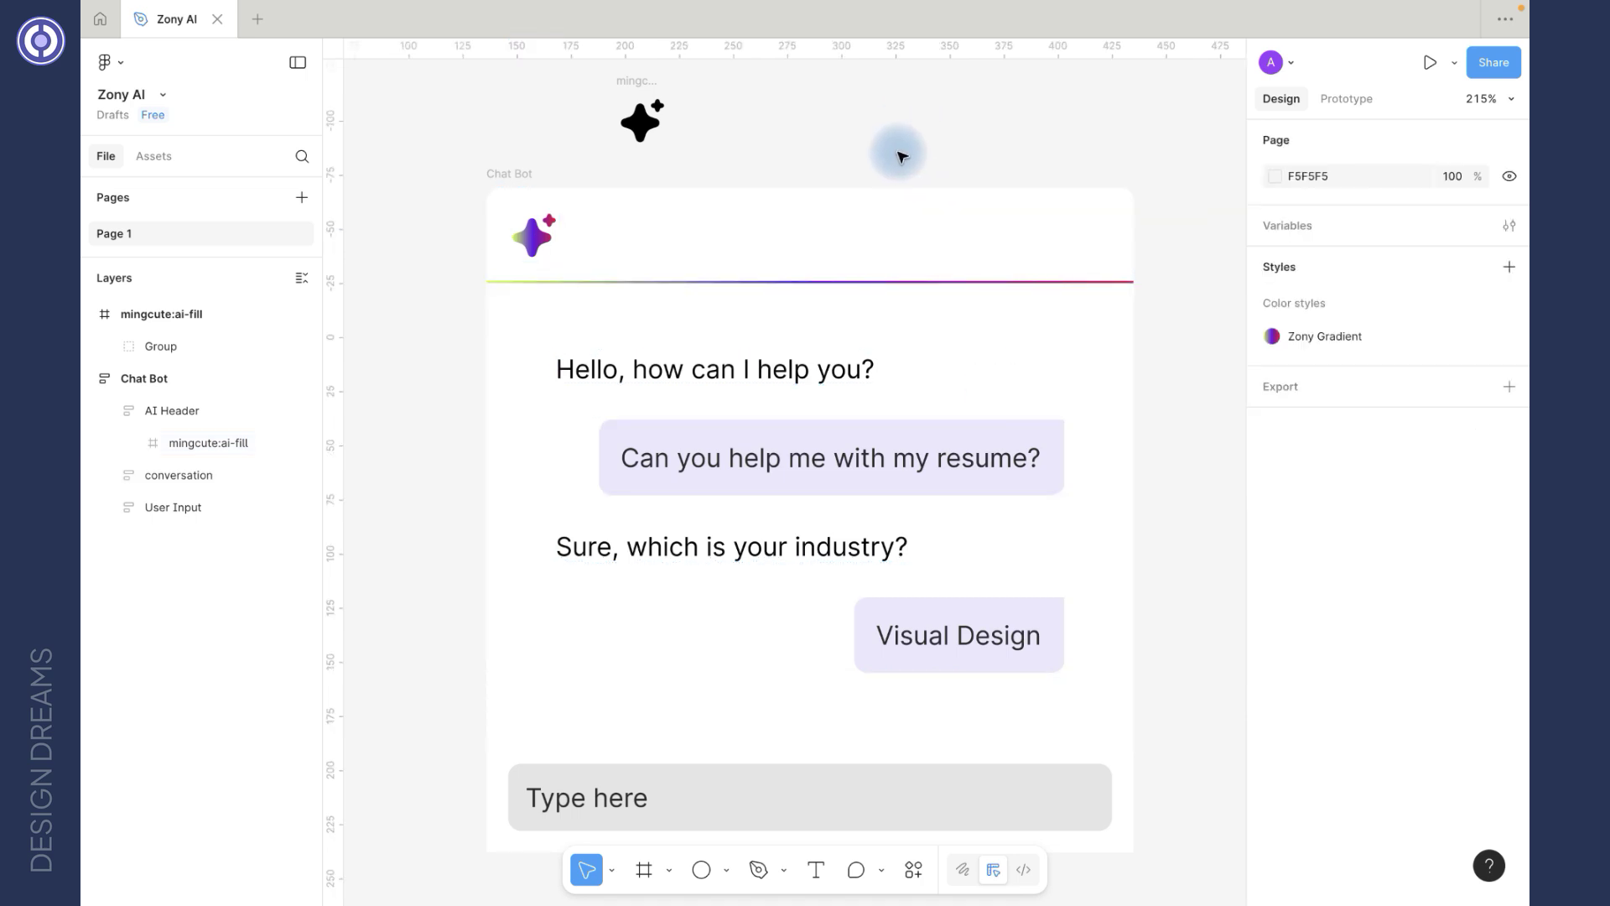
double_click(532, 238)
left_click(871, 119)
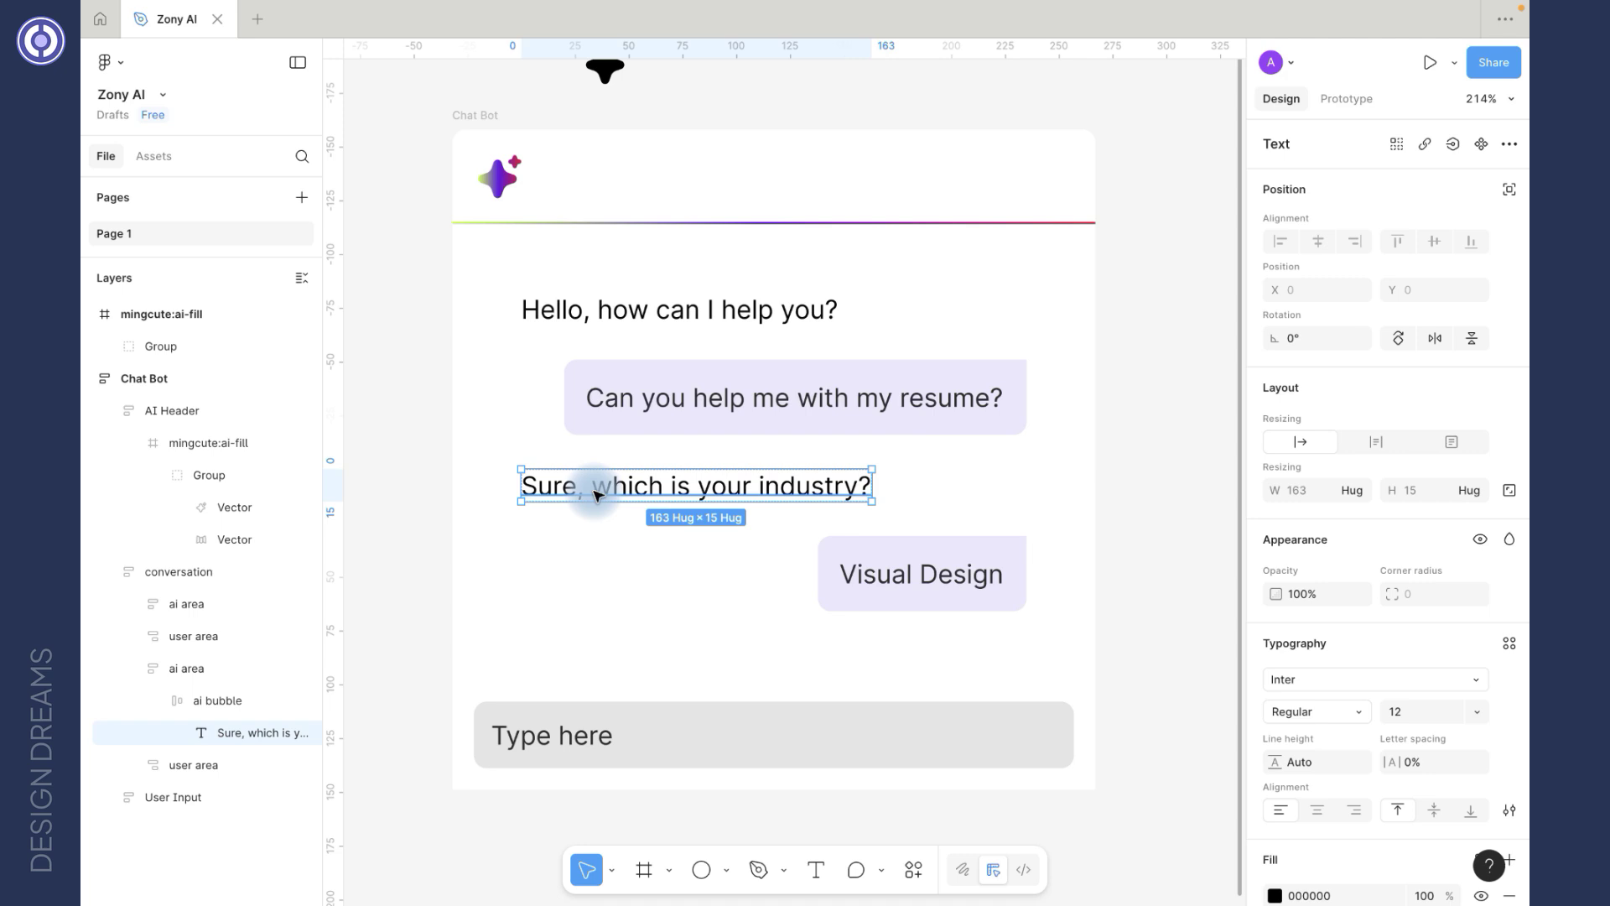
Step: Duplicate the "Sure, which is your industry?" text and stack both copies vertically in their ai bubble with a gap of 16
key("ctrl+d")
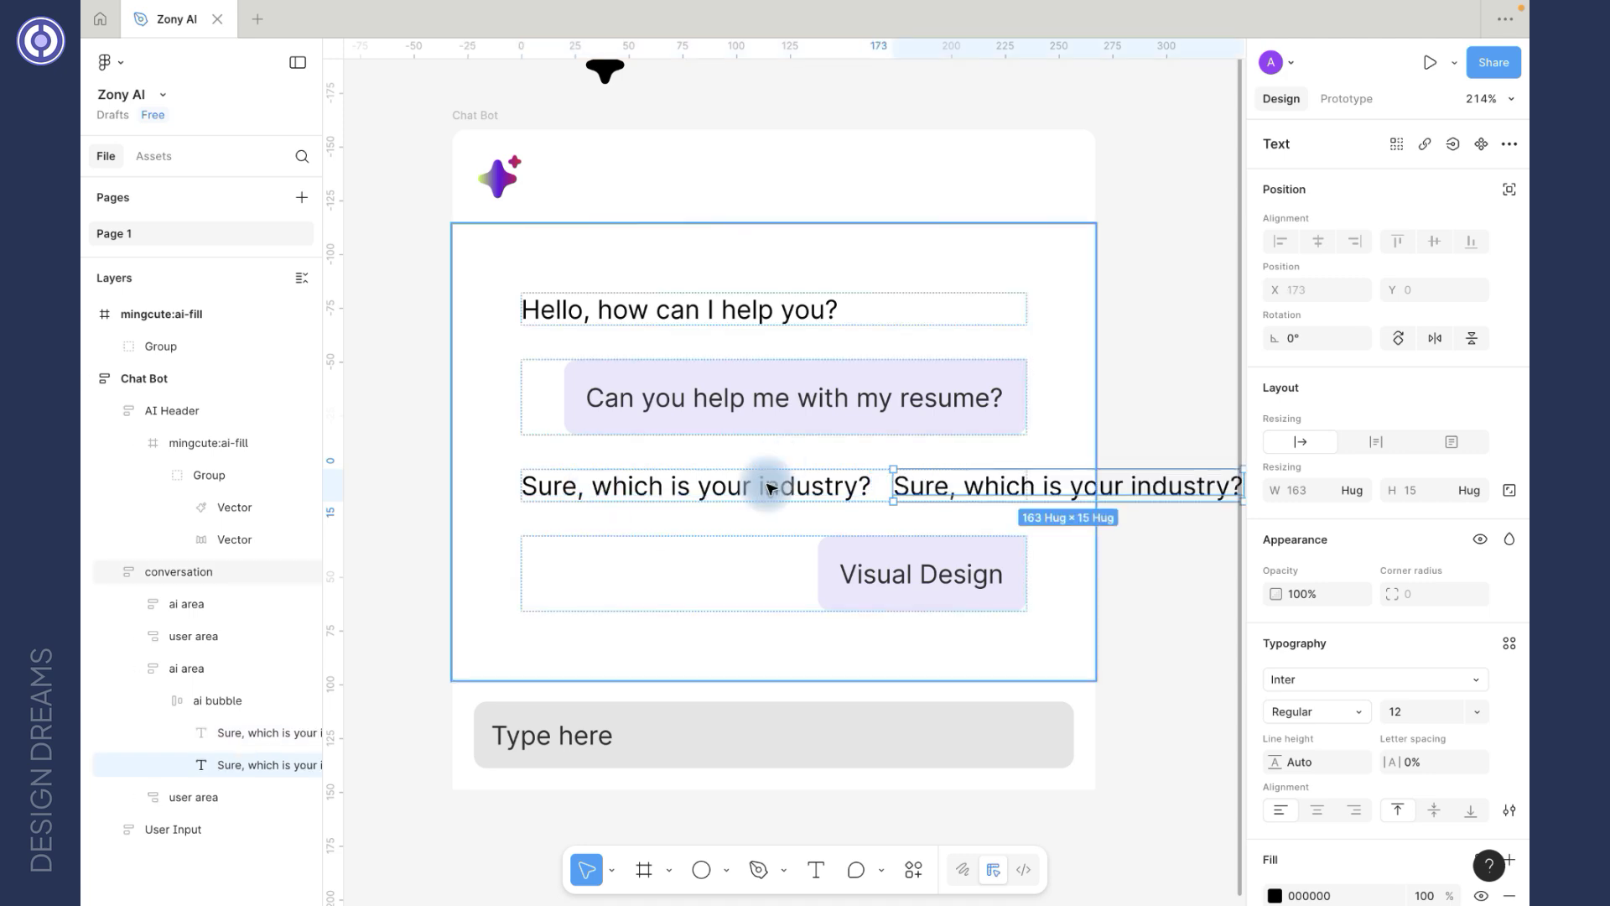
left_click(211, 705)
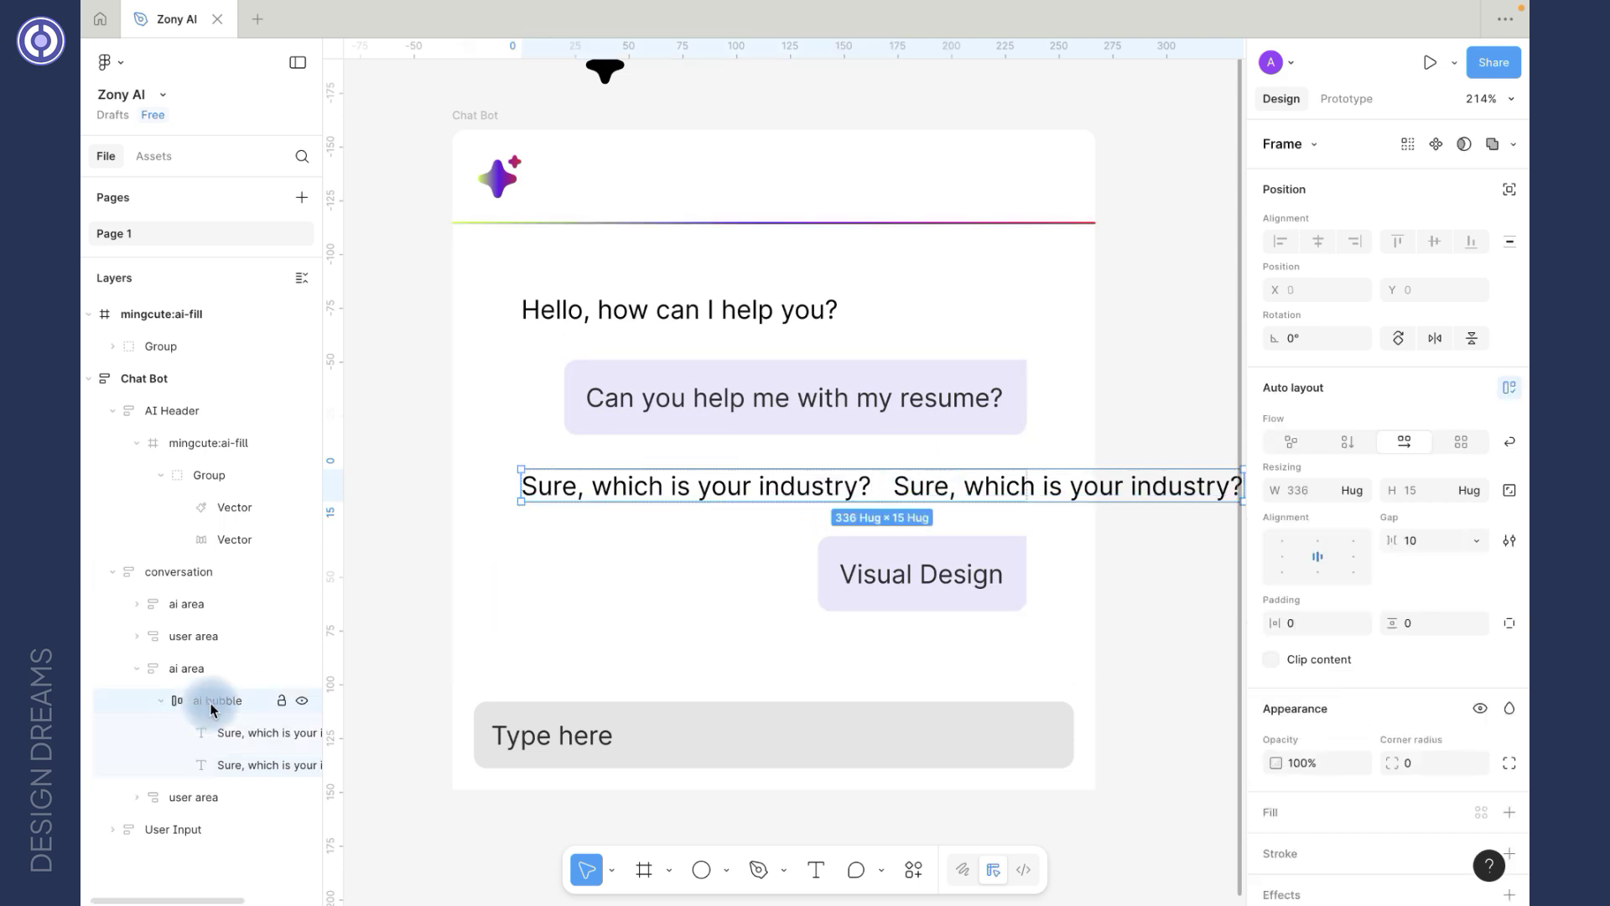
left_click(1346, 442)
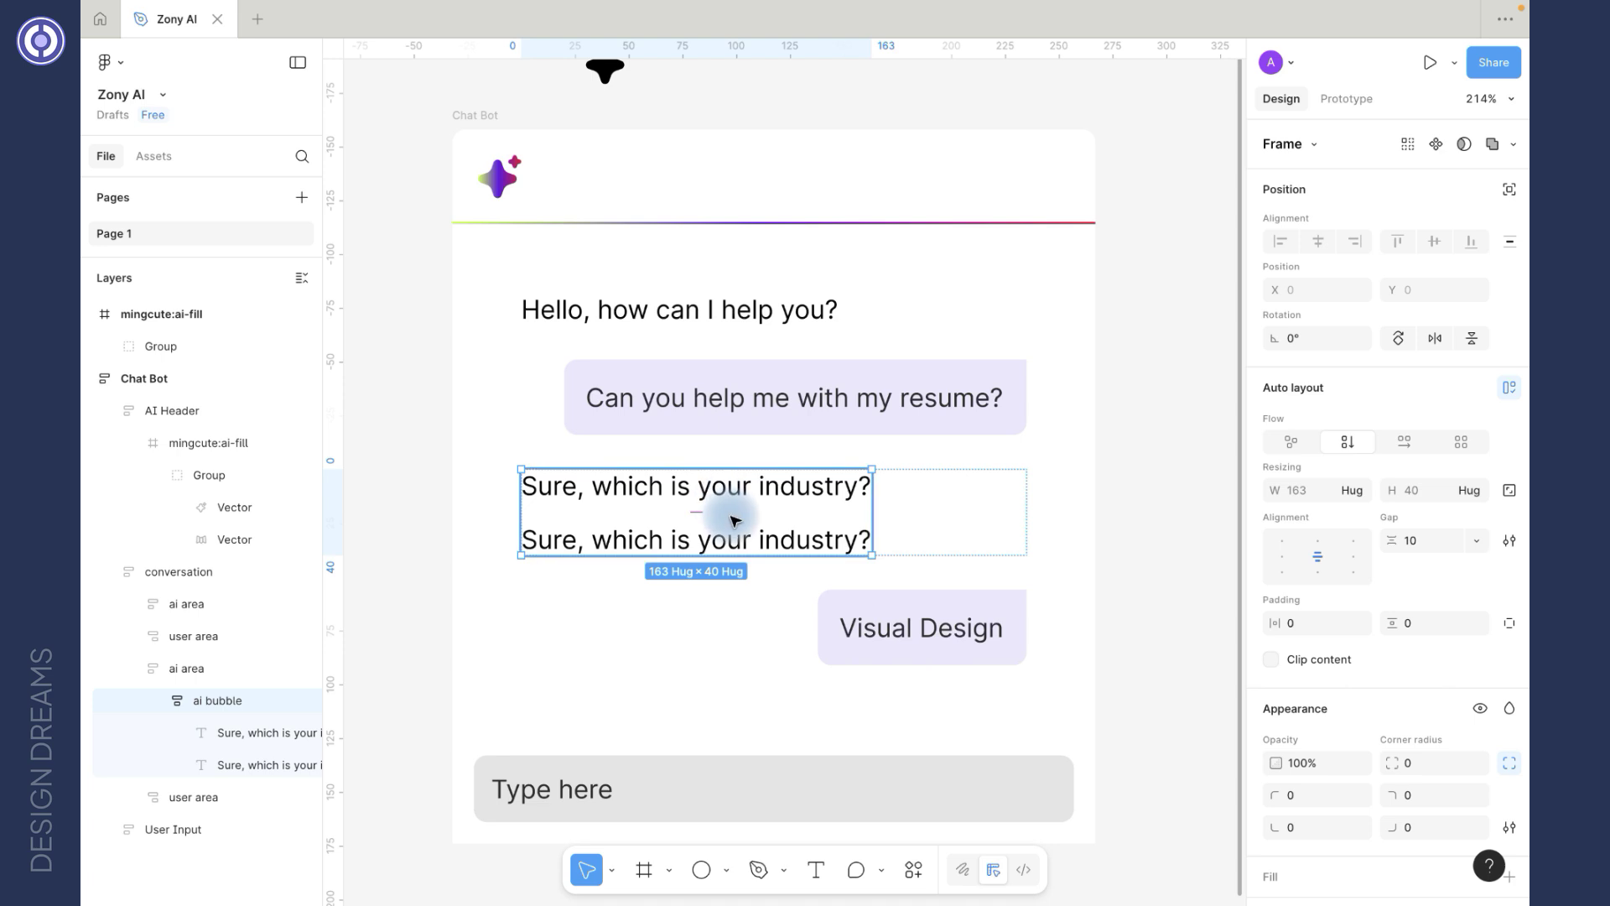
left_click(699, 513)
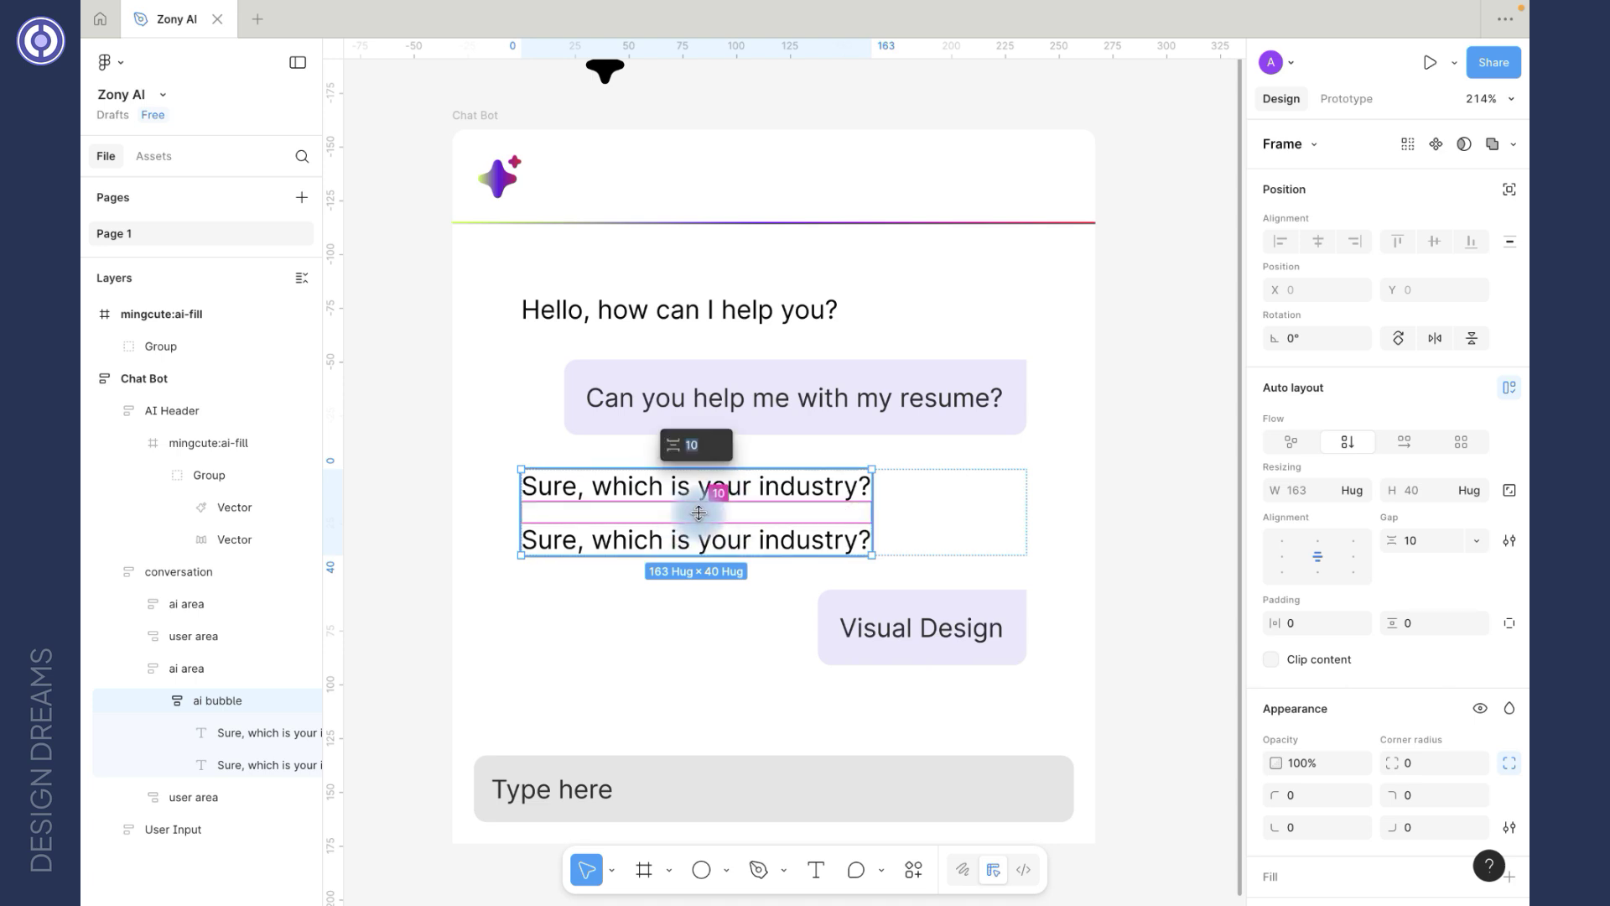
type("16")
key("Return")
Step: Set the vertical gap between messages in the conversation frame to 24
left_click(1060, 449)
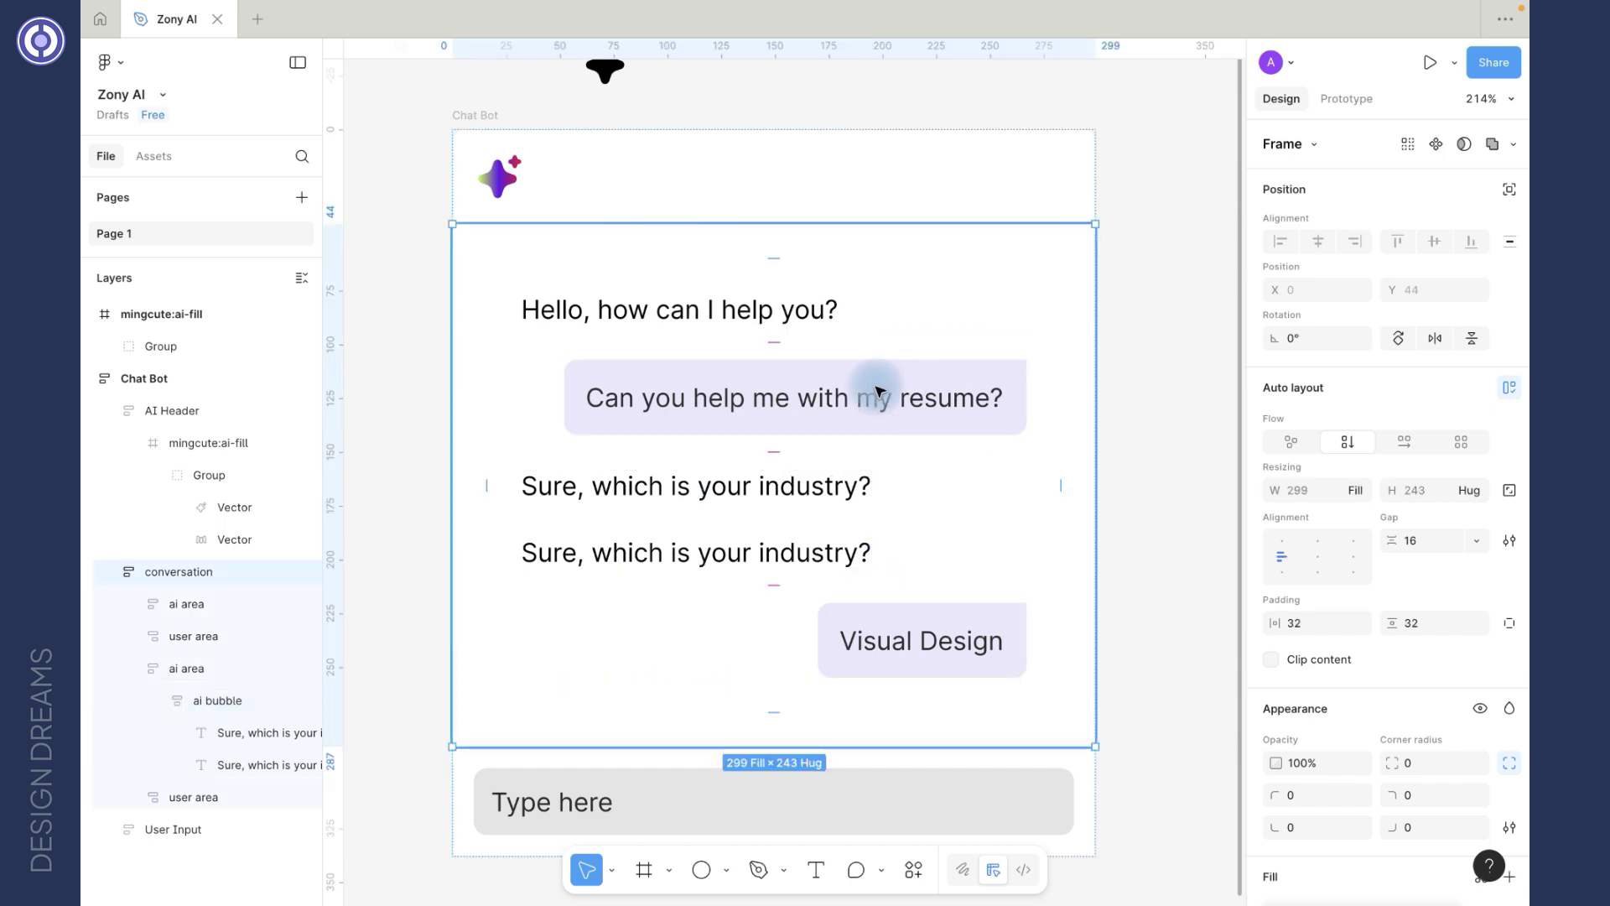
left_click(769, 456)
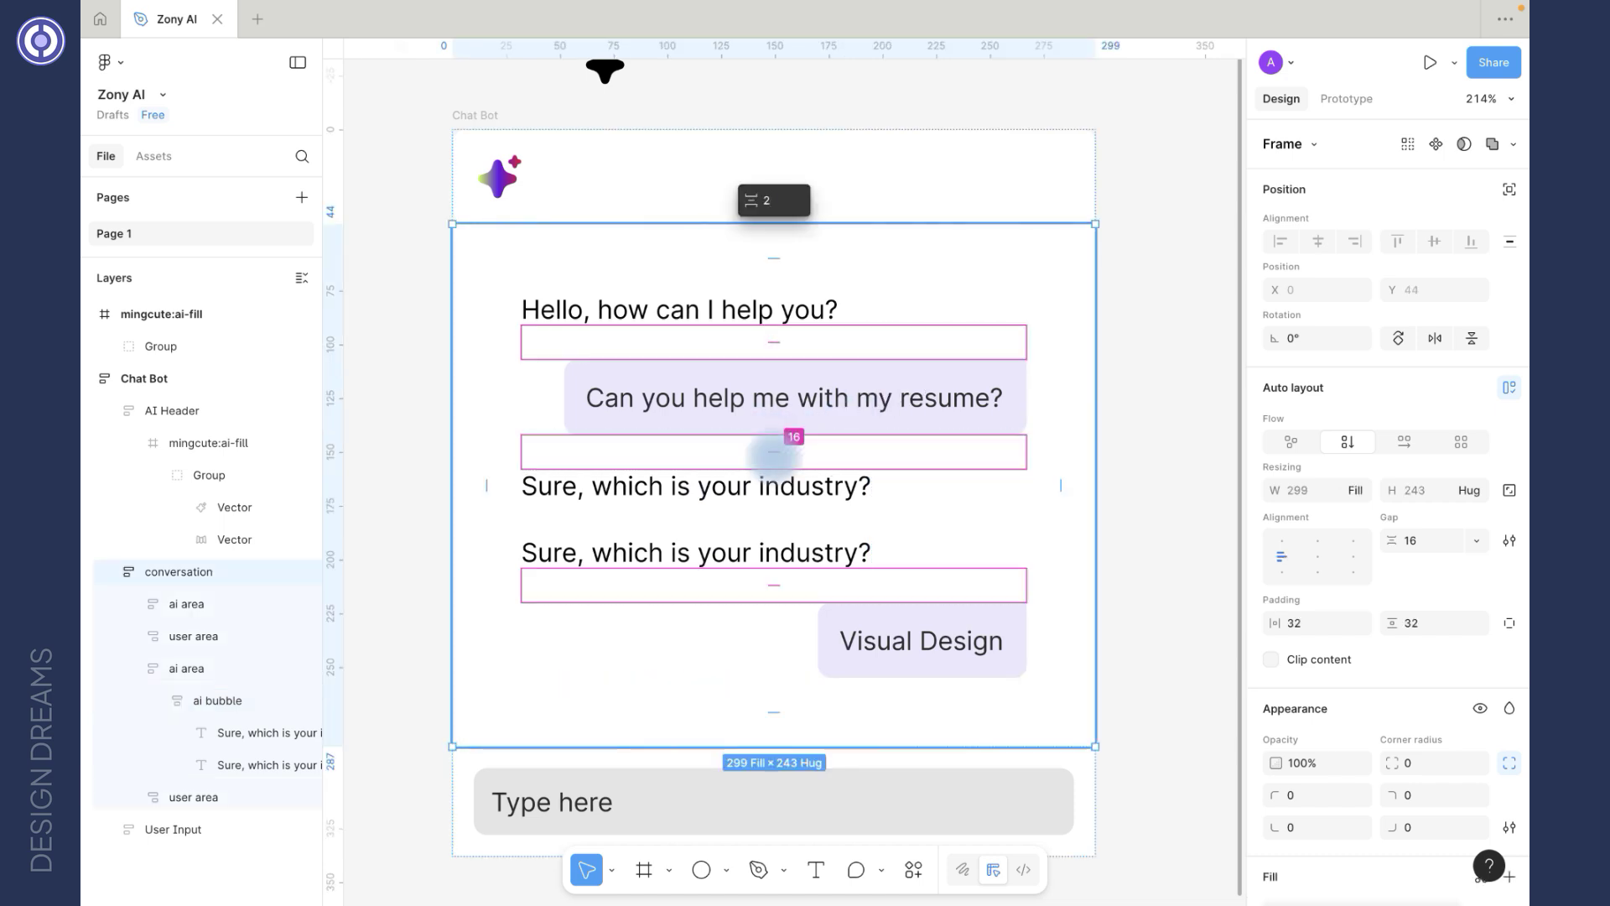
type("24")
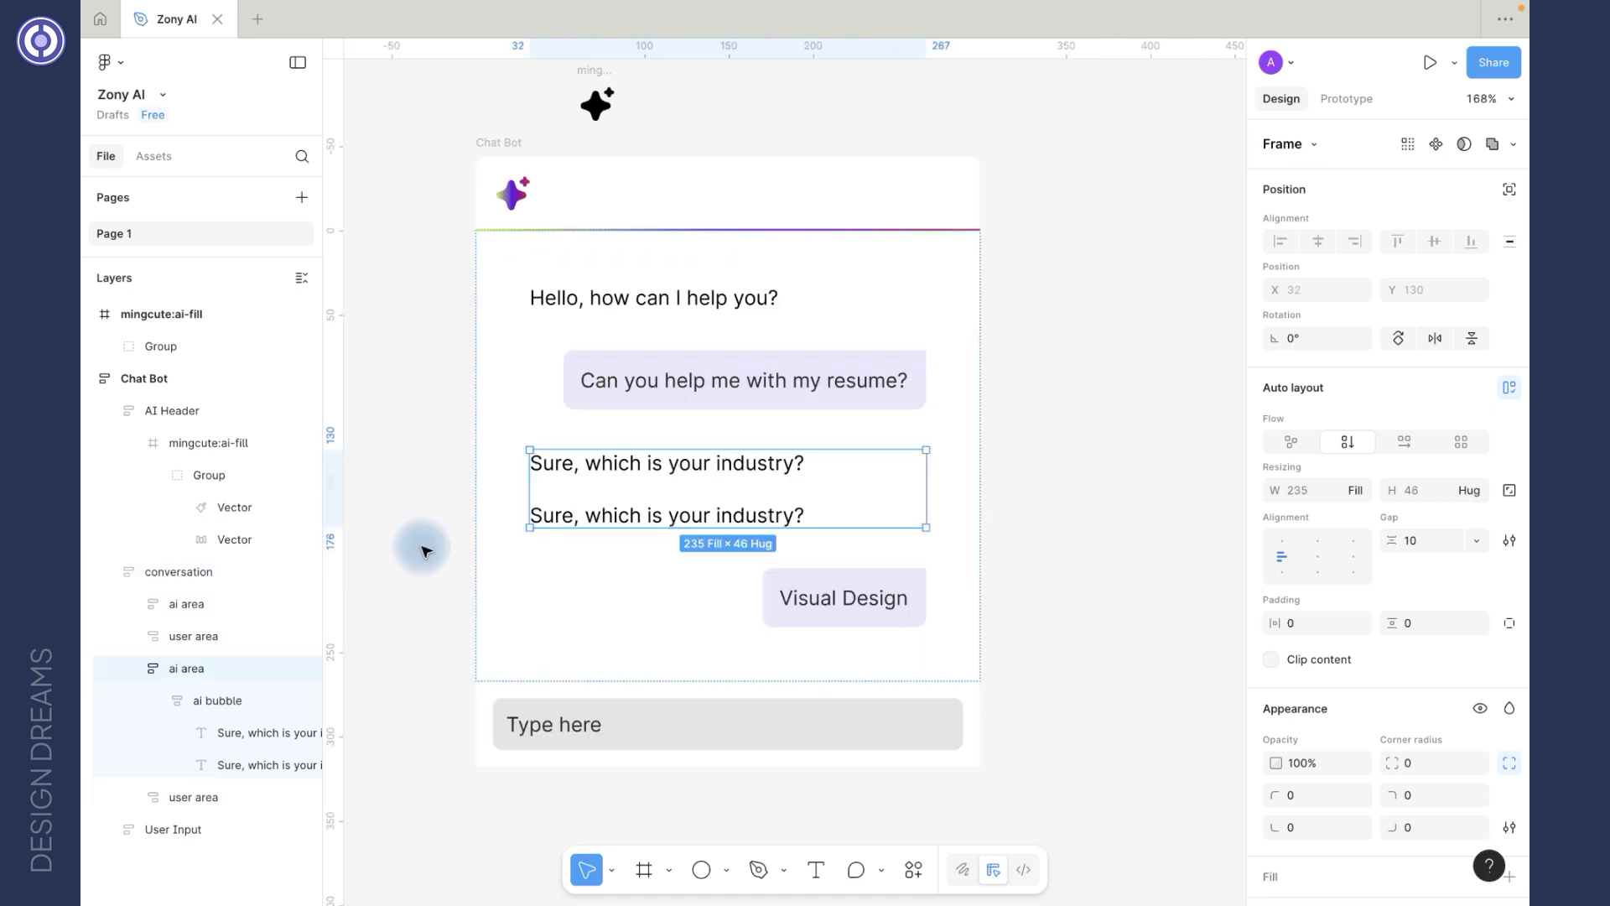
left_click(420, 547)
Step: Reduce the vertical gap between the two stacked texts inside the ai bubble
left_click(666, 493)
double_click(694, 492)
double_click(695, 492)
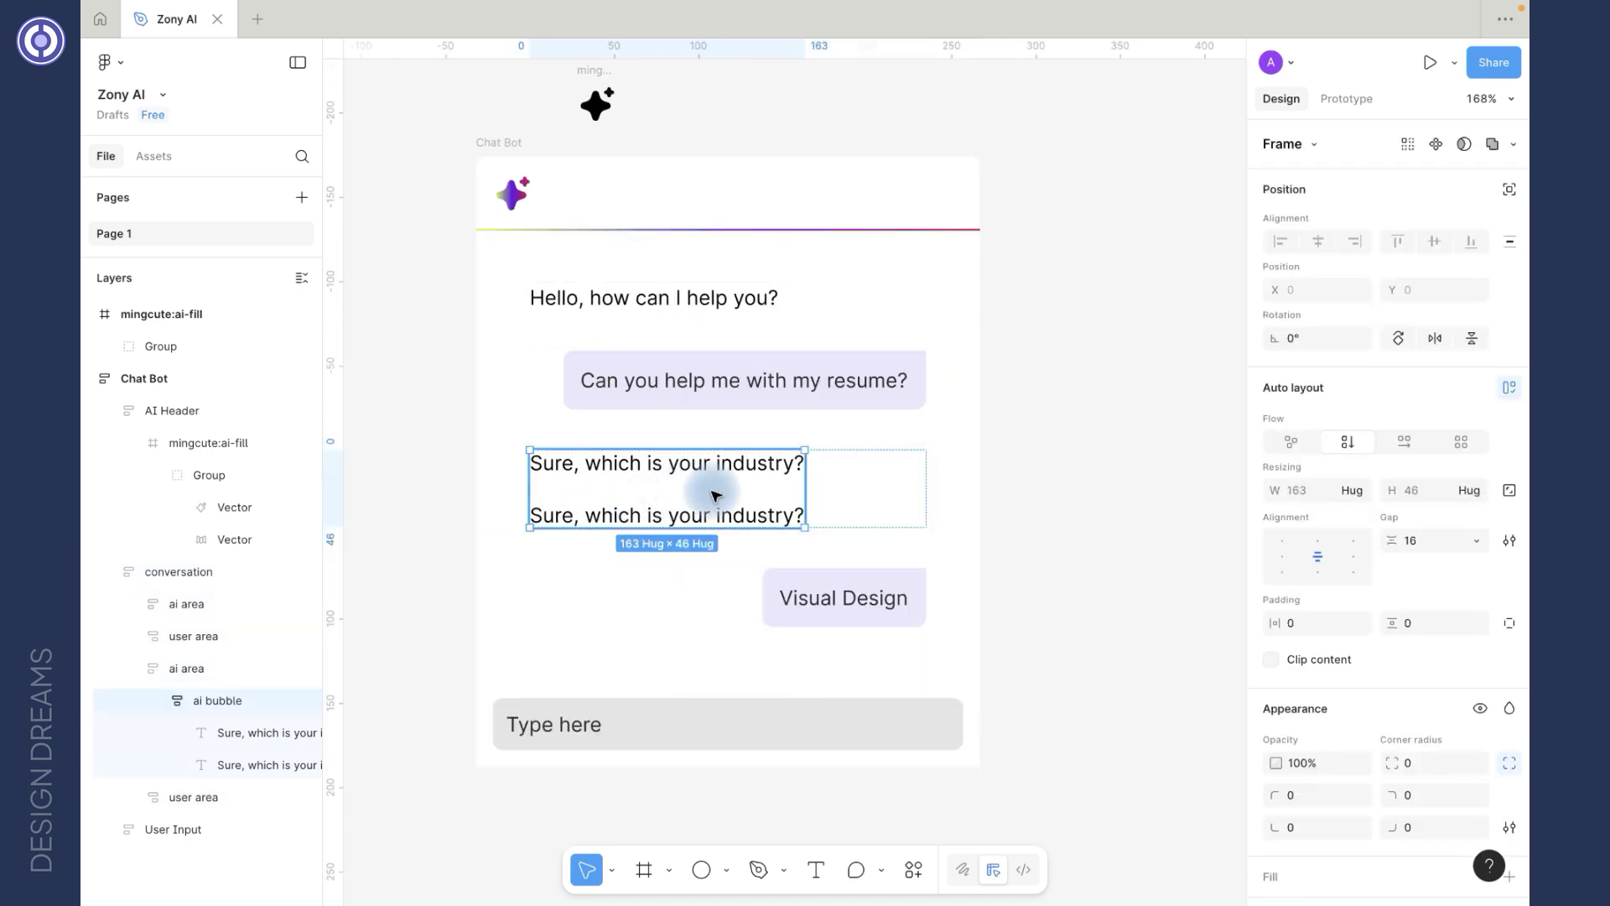
left_click(1085, 428)
scroll(1084, 428, "up", 2)
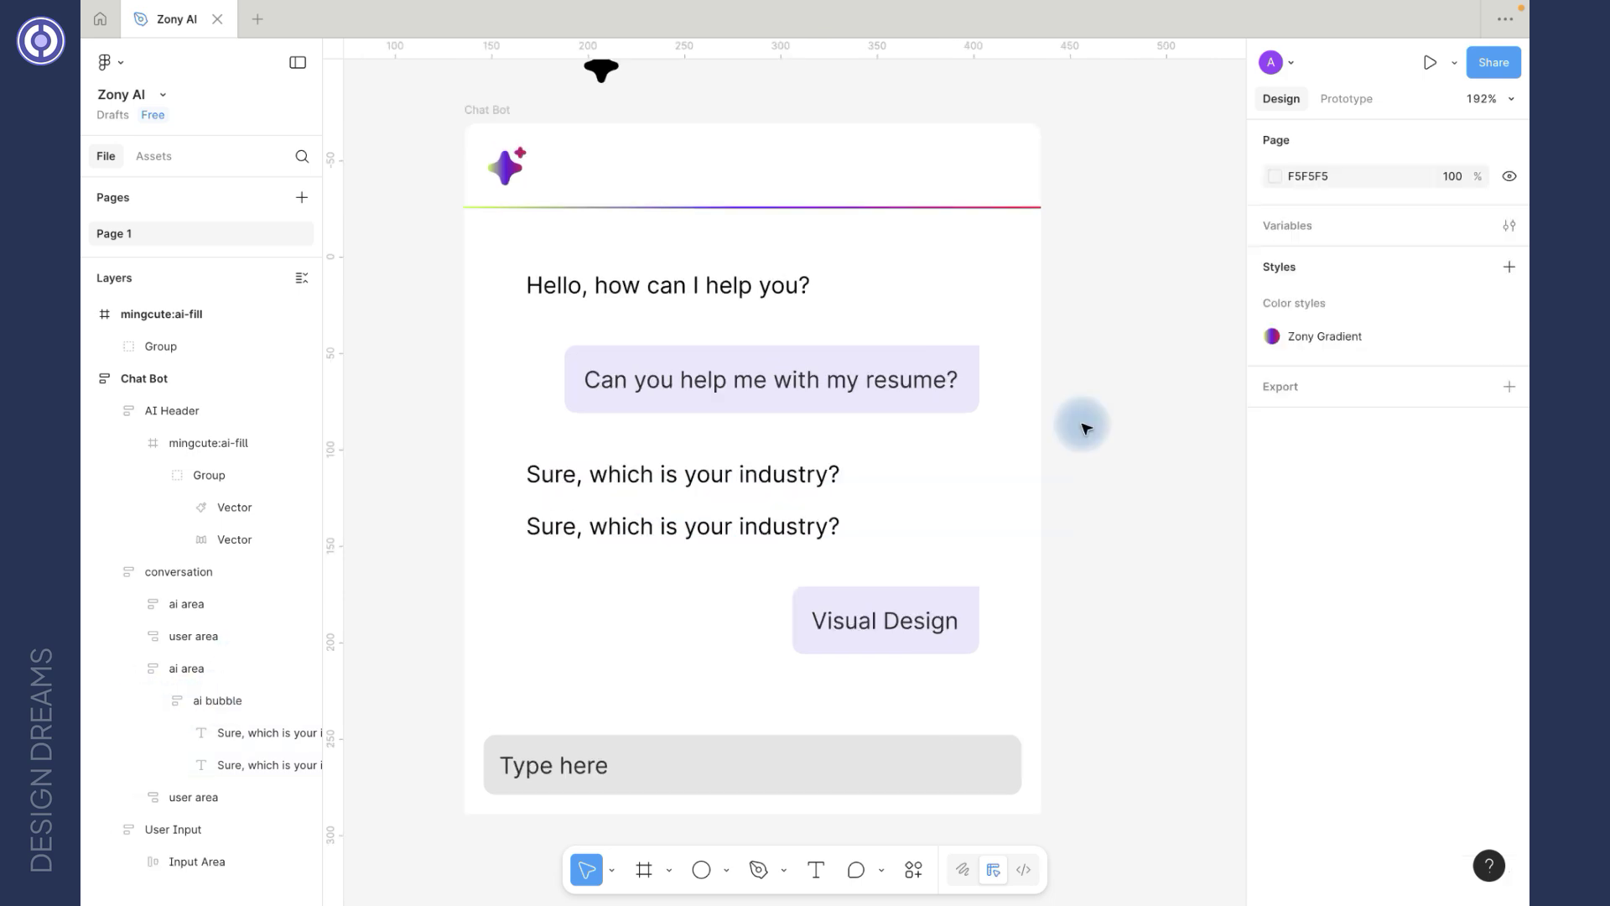